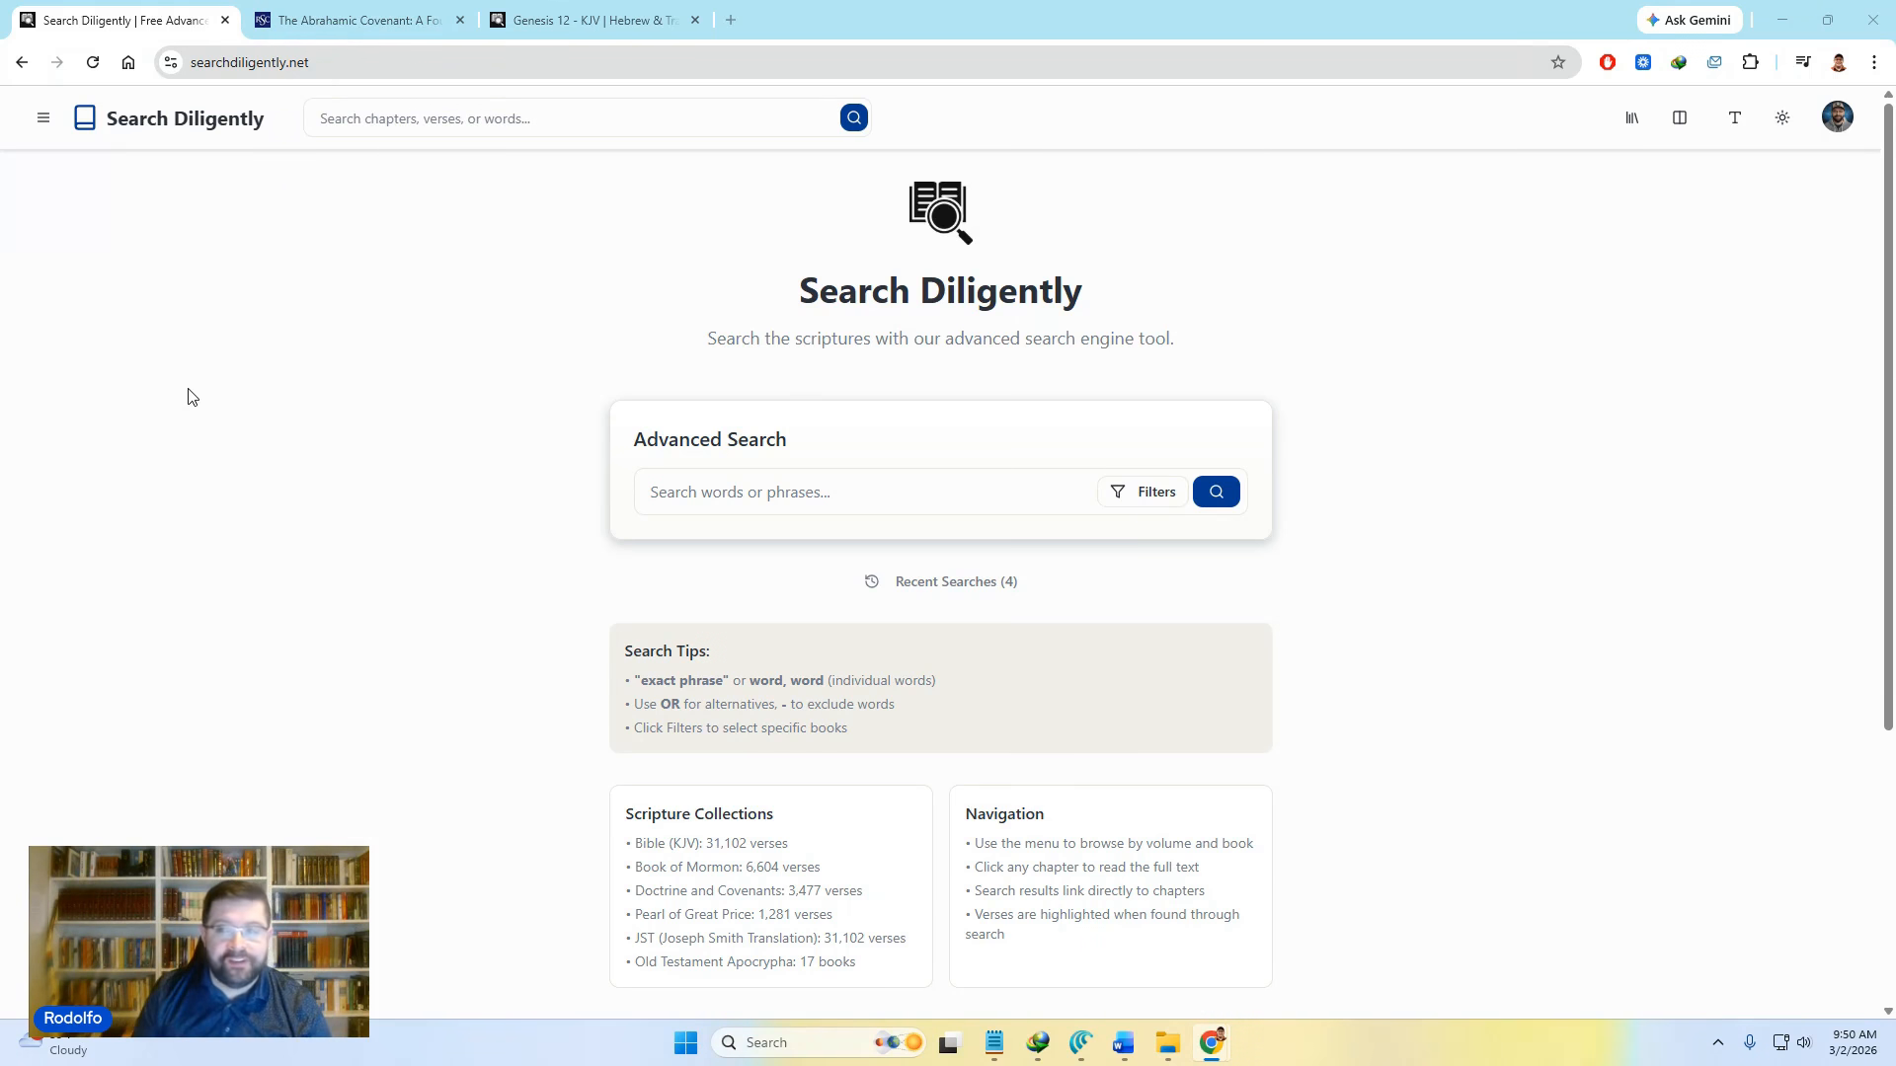
Step: Open the personal dashboard from the profile avatar's account menu
left_click(1838, 123)
left_click(1755, 202)
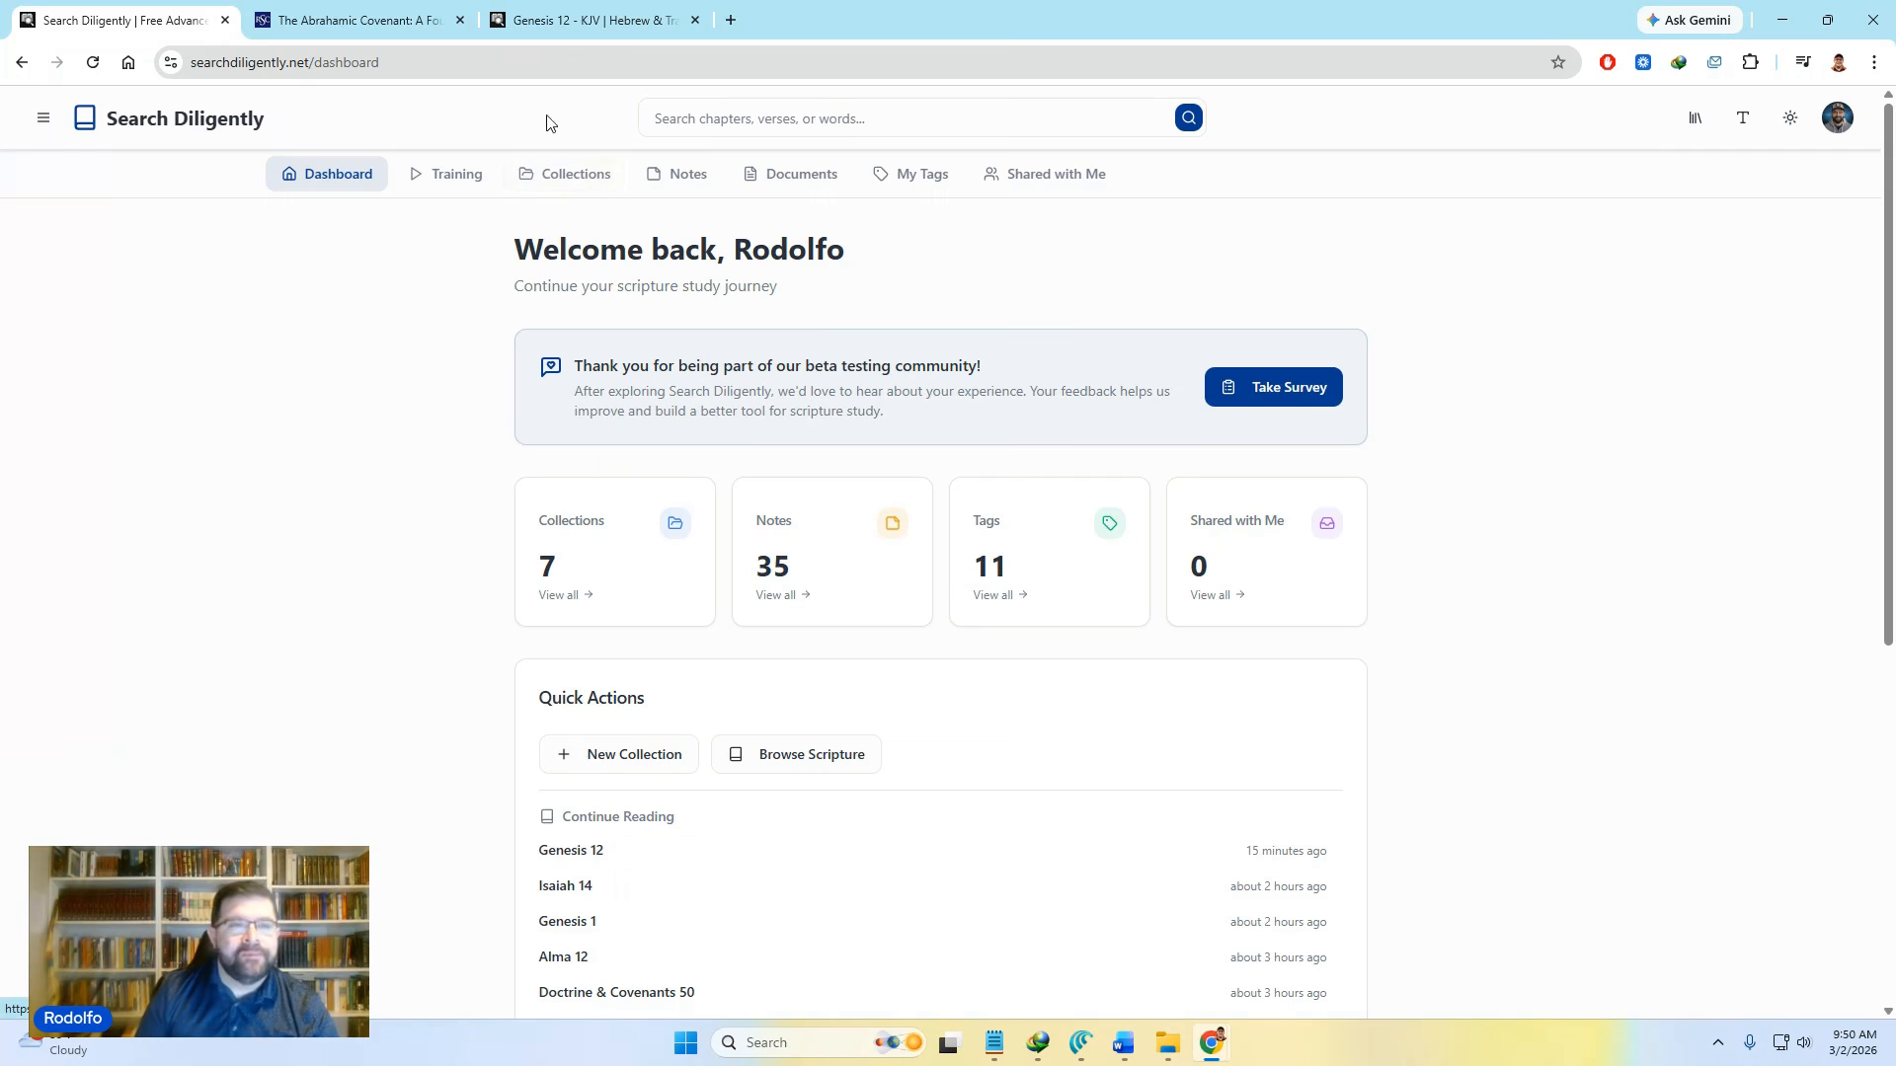
Step: Go to the Collections tab to list the seven existing collections
left_click(594, 172)
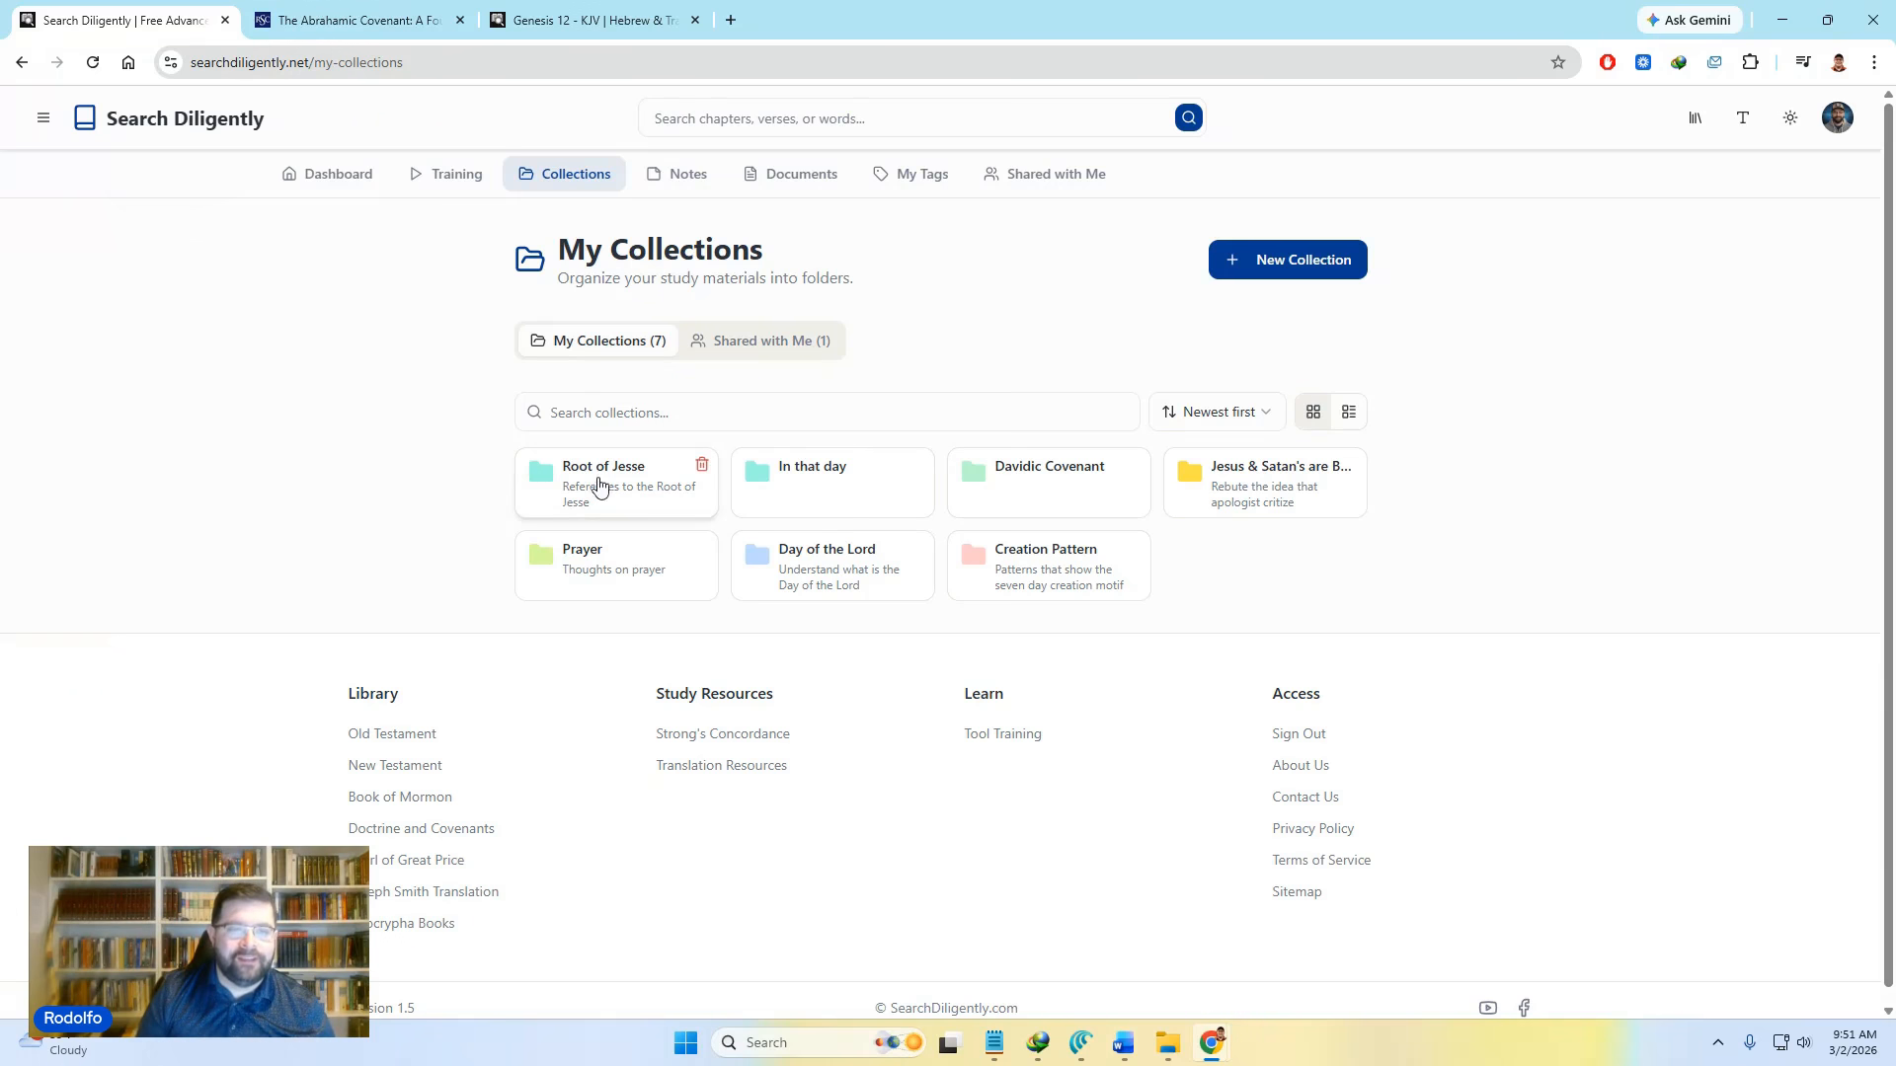
left_click(607, 409)
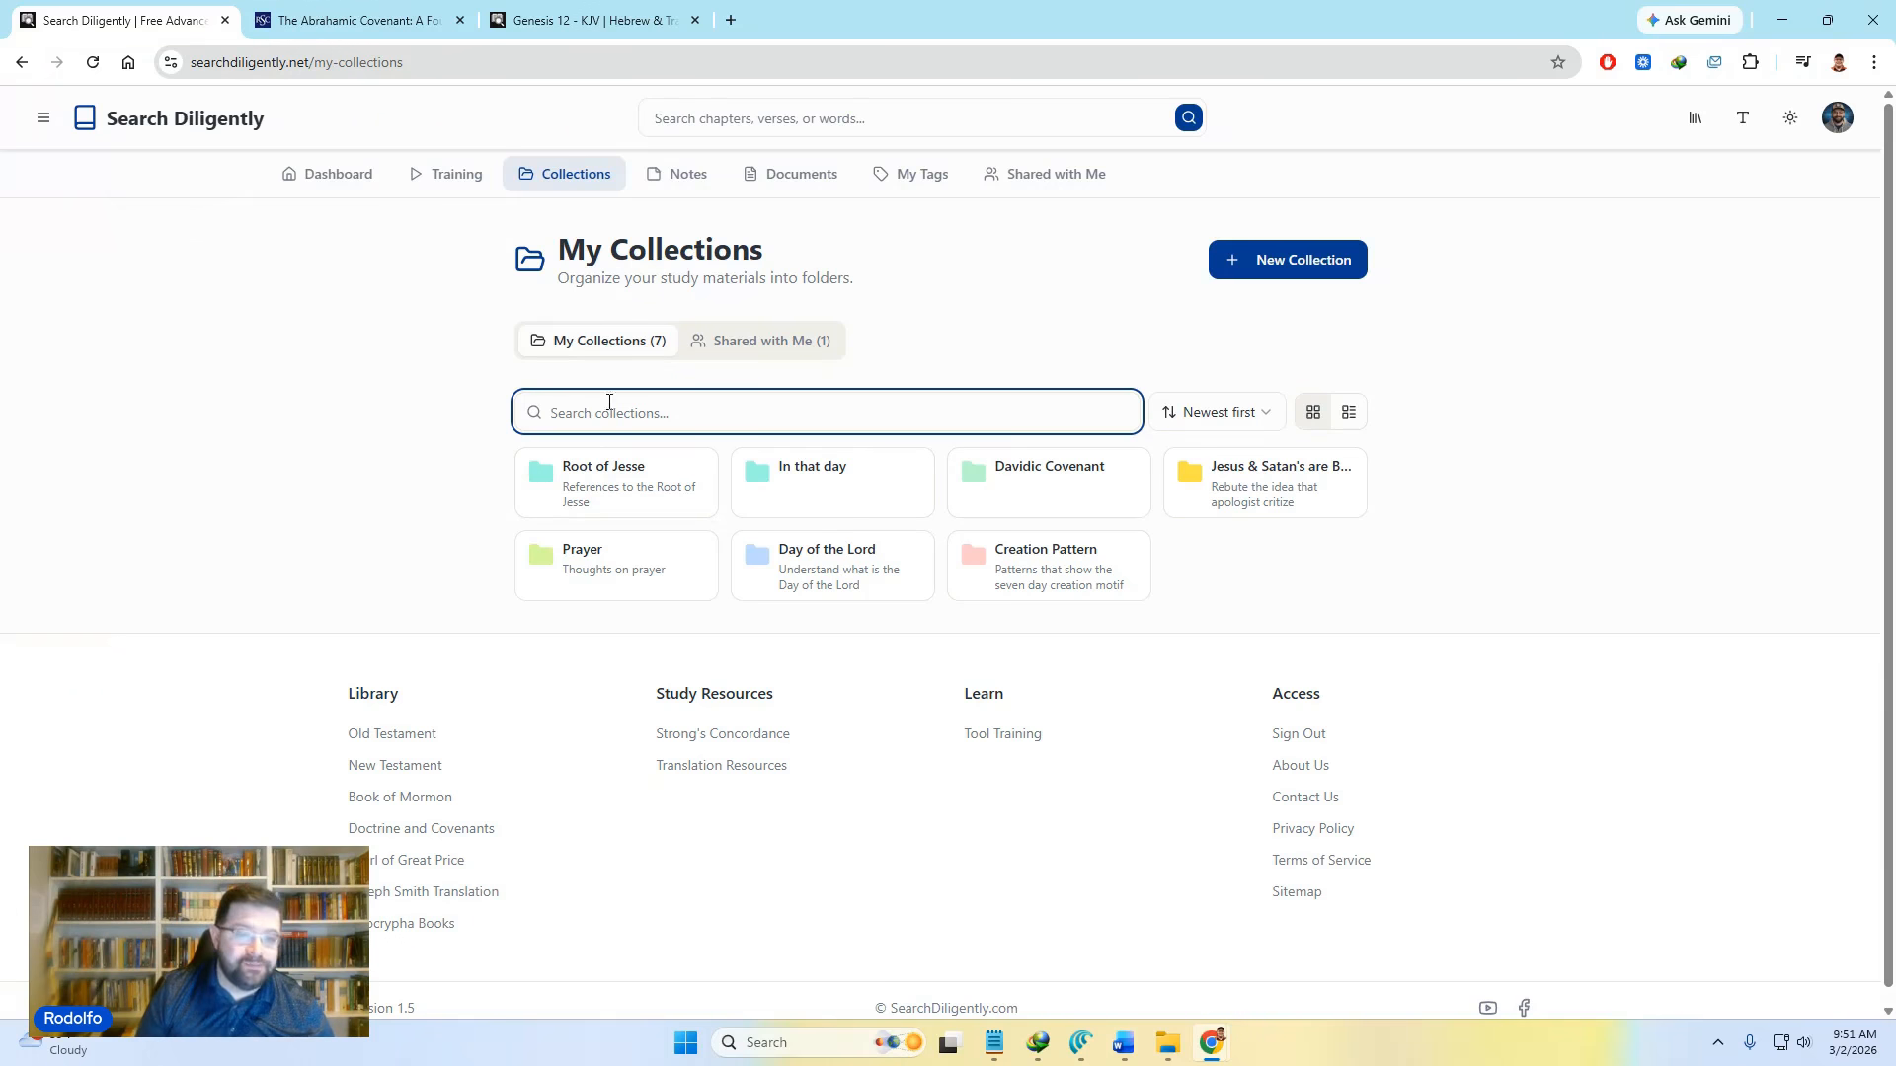
type("In tha")
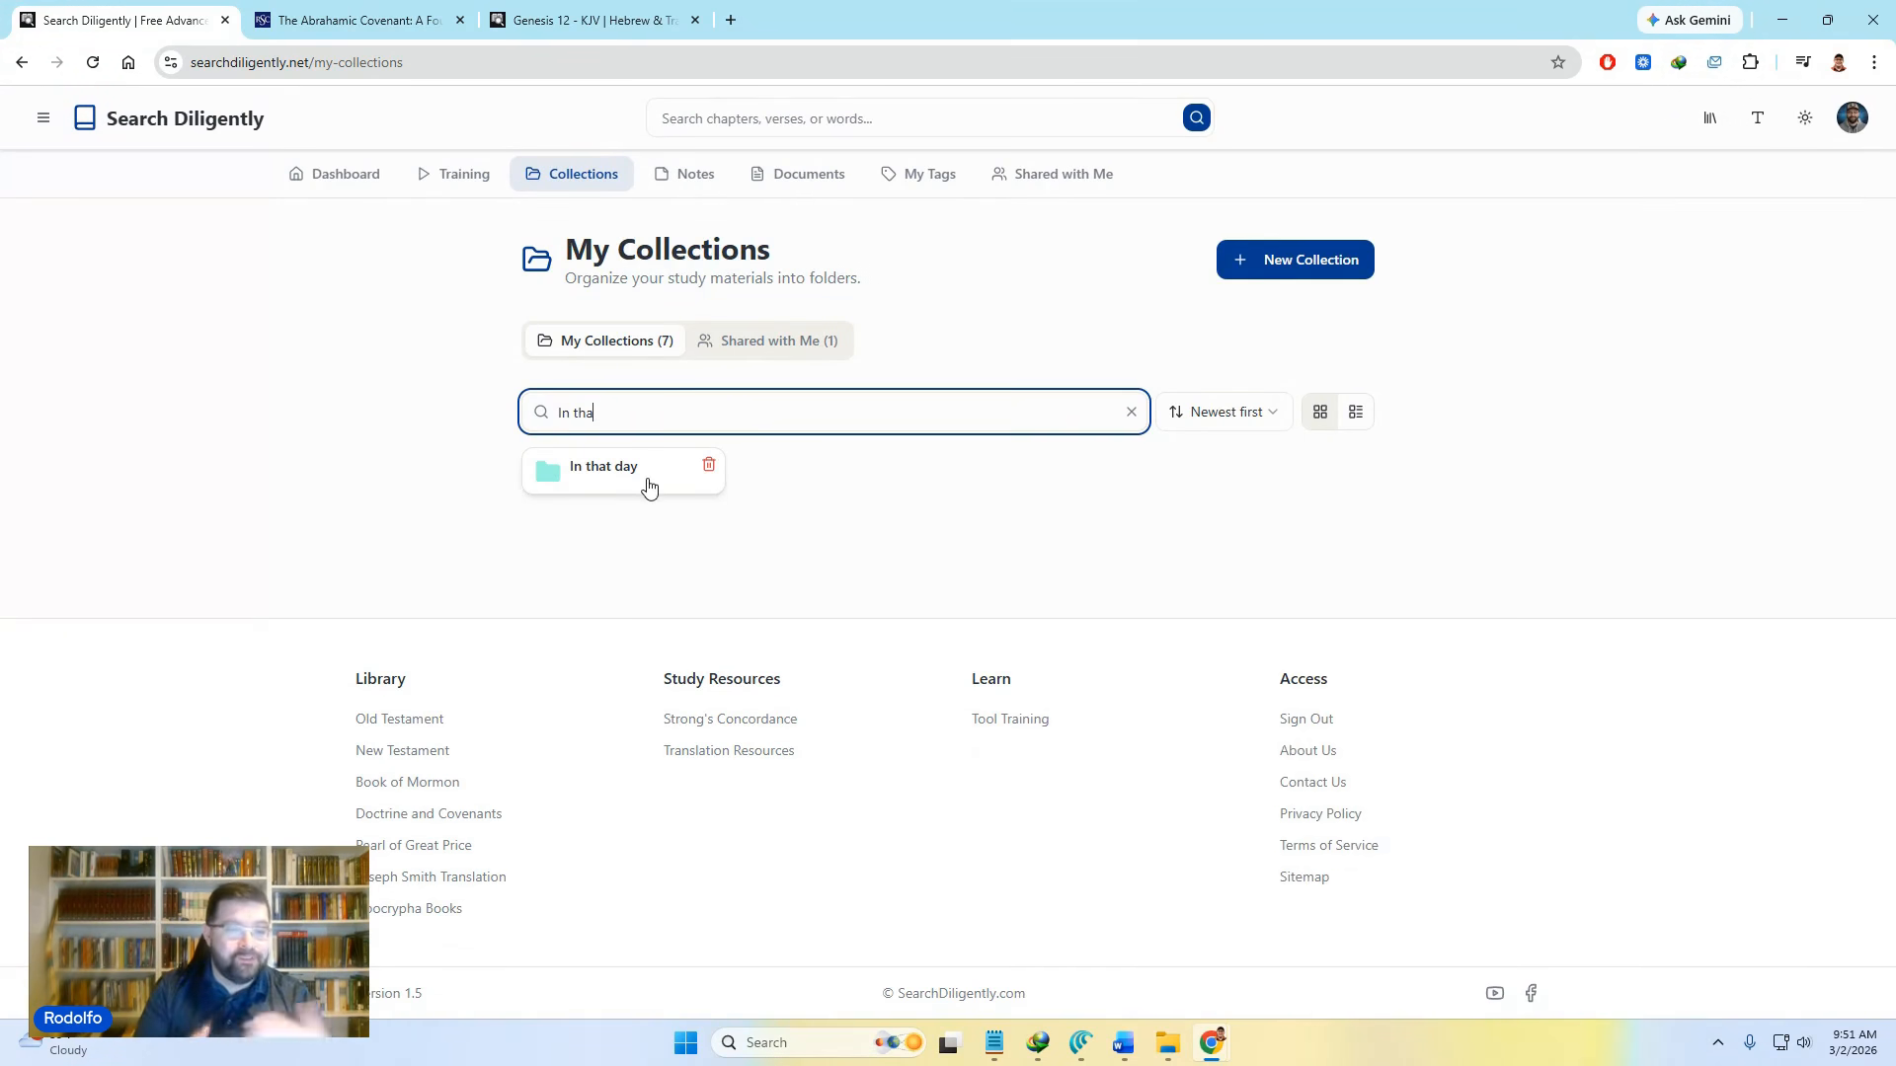
key("BackSpace")
key("BackSpace")
key("BackSpace")
key("BackSpace")
key("BackSpace")
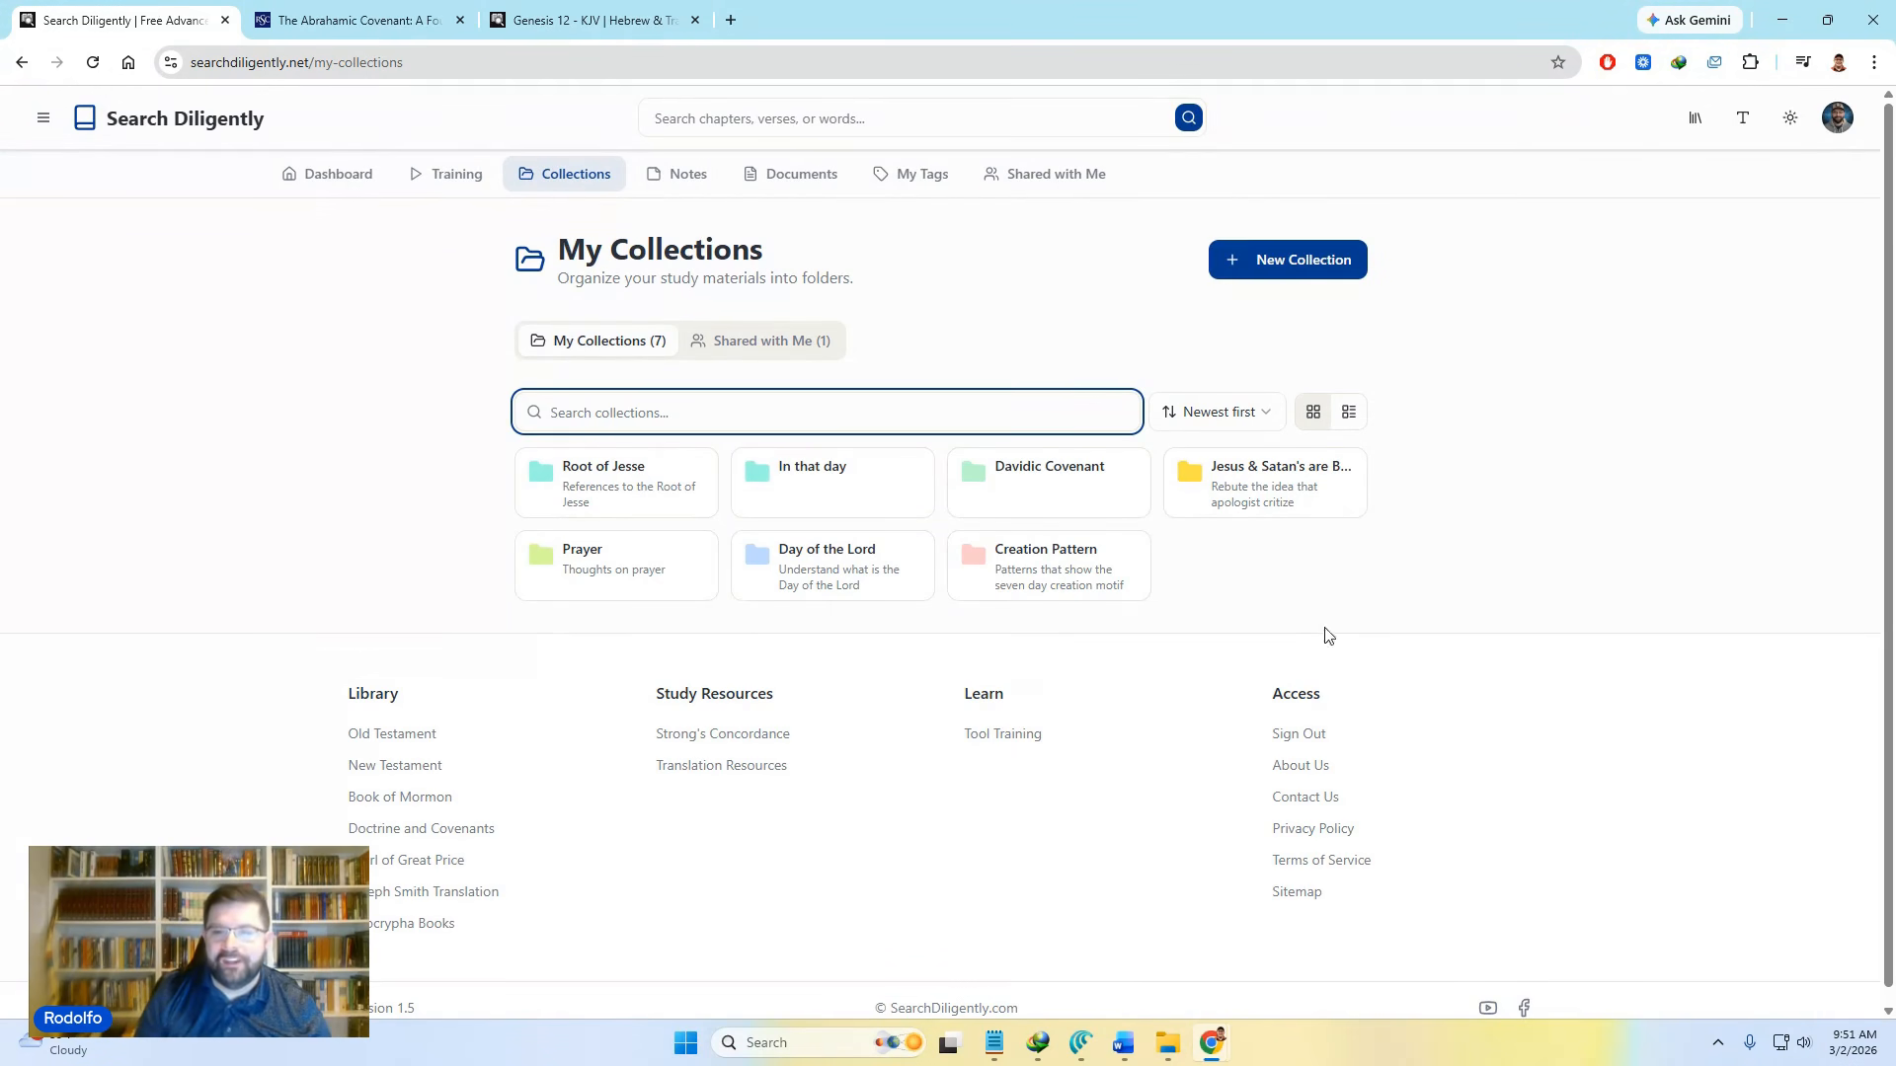
left_click(1345, 604)
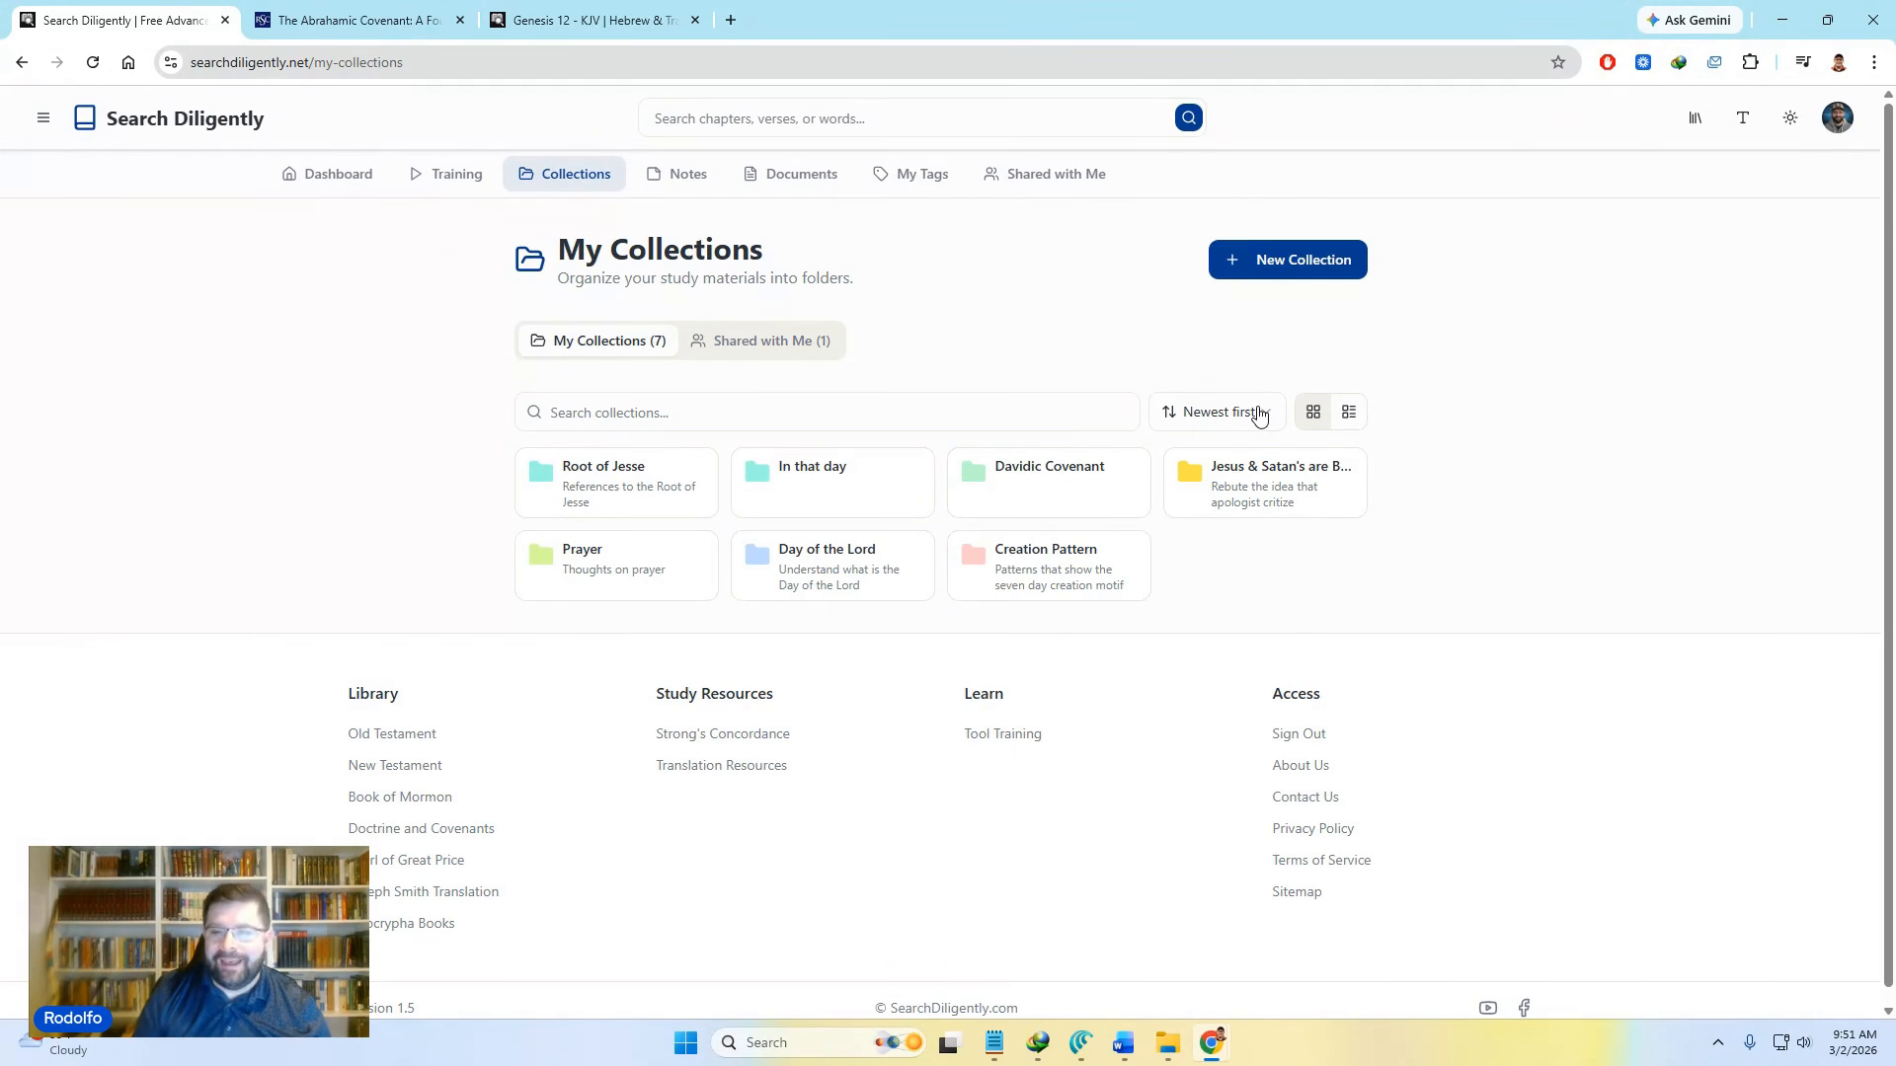
left_click(1259, 415)
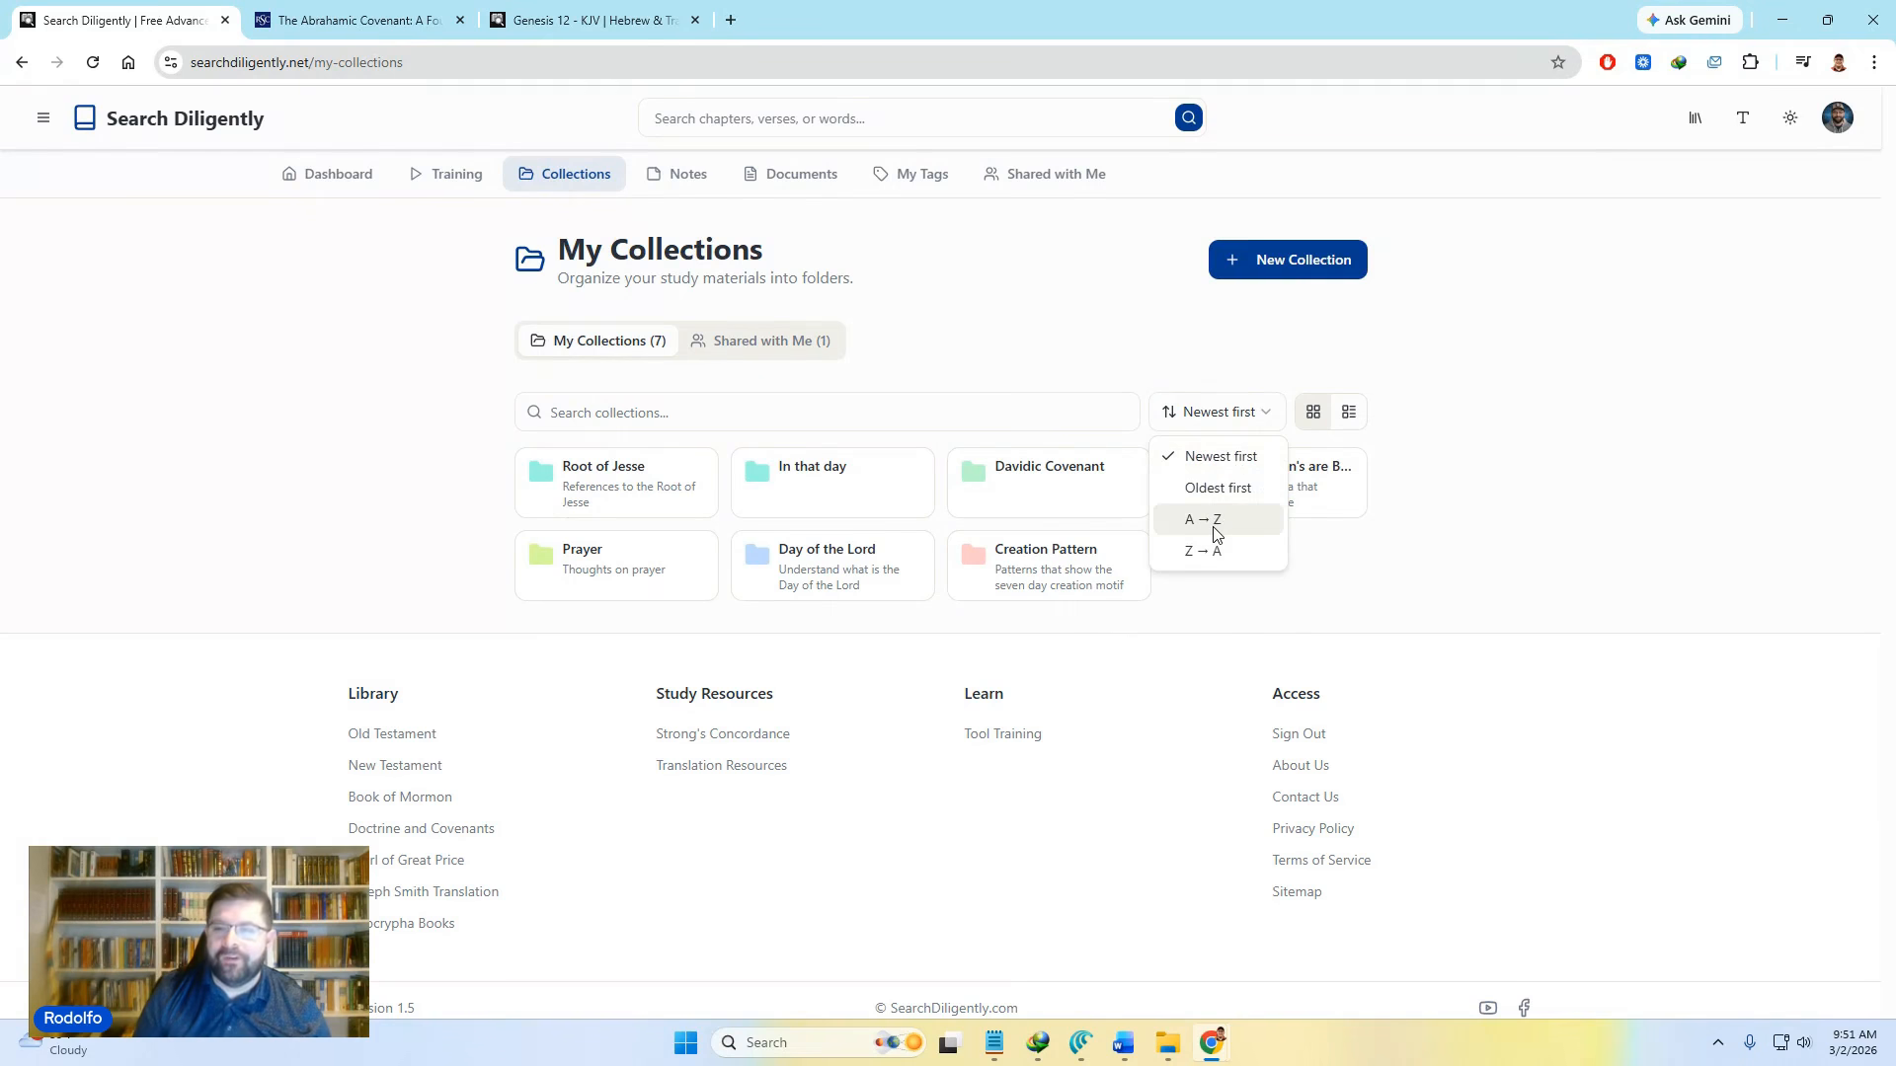
left_click(1411, 455)
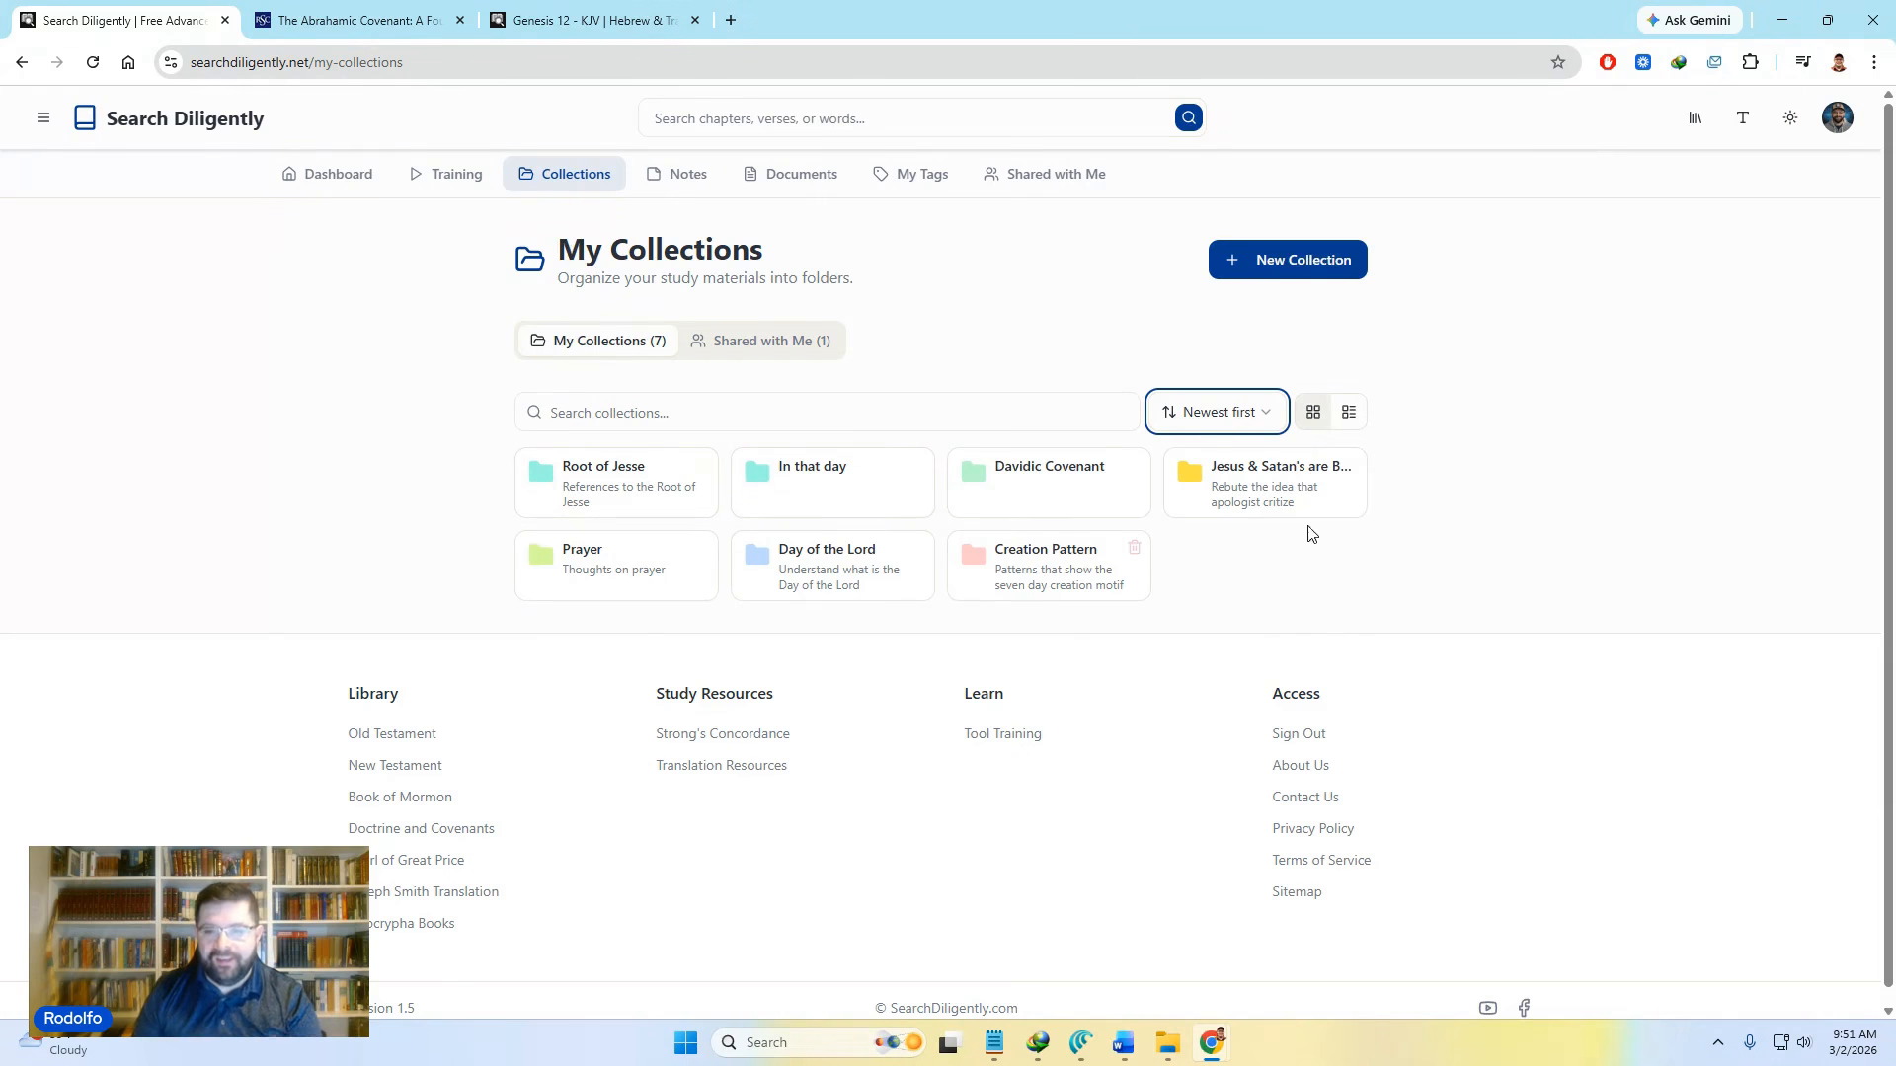
left_click(1349, 413)
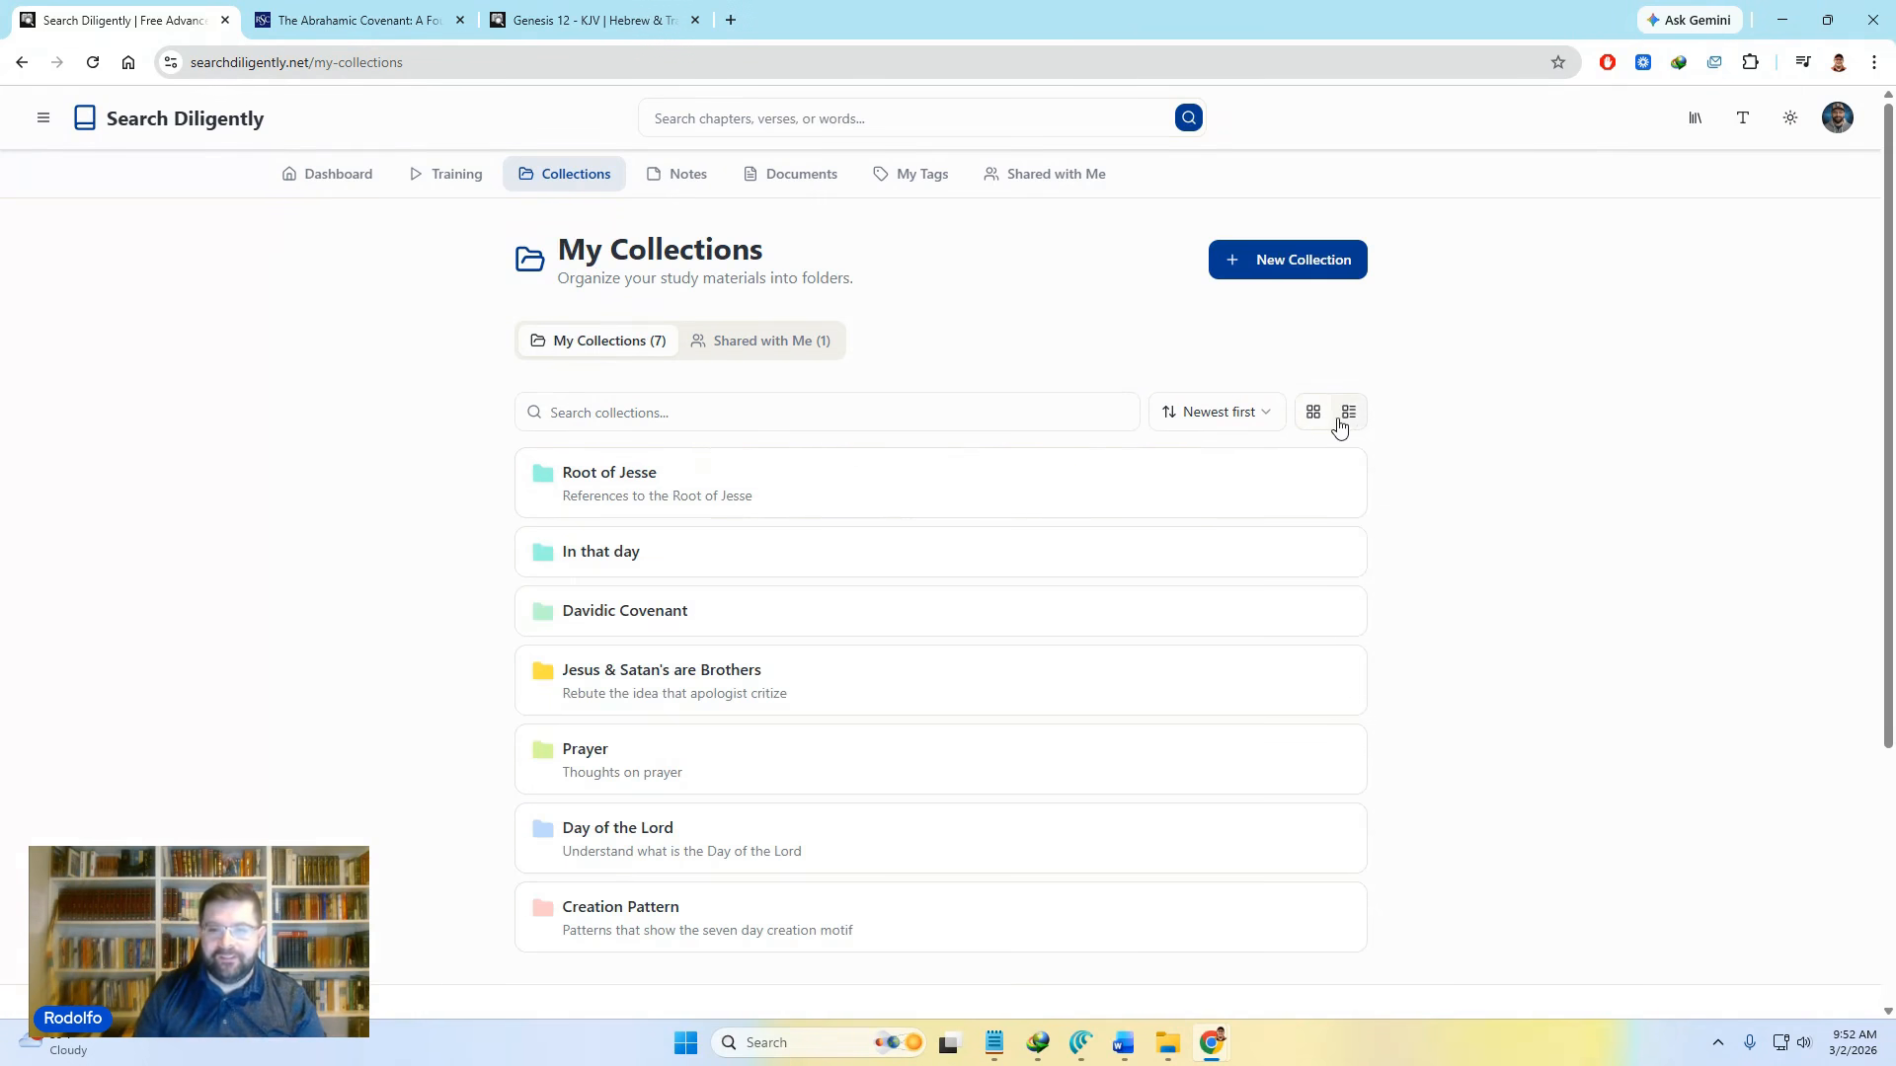
left_click(1317, 416)
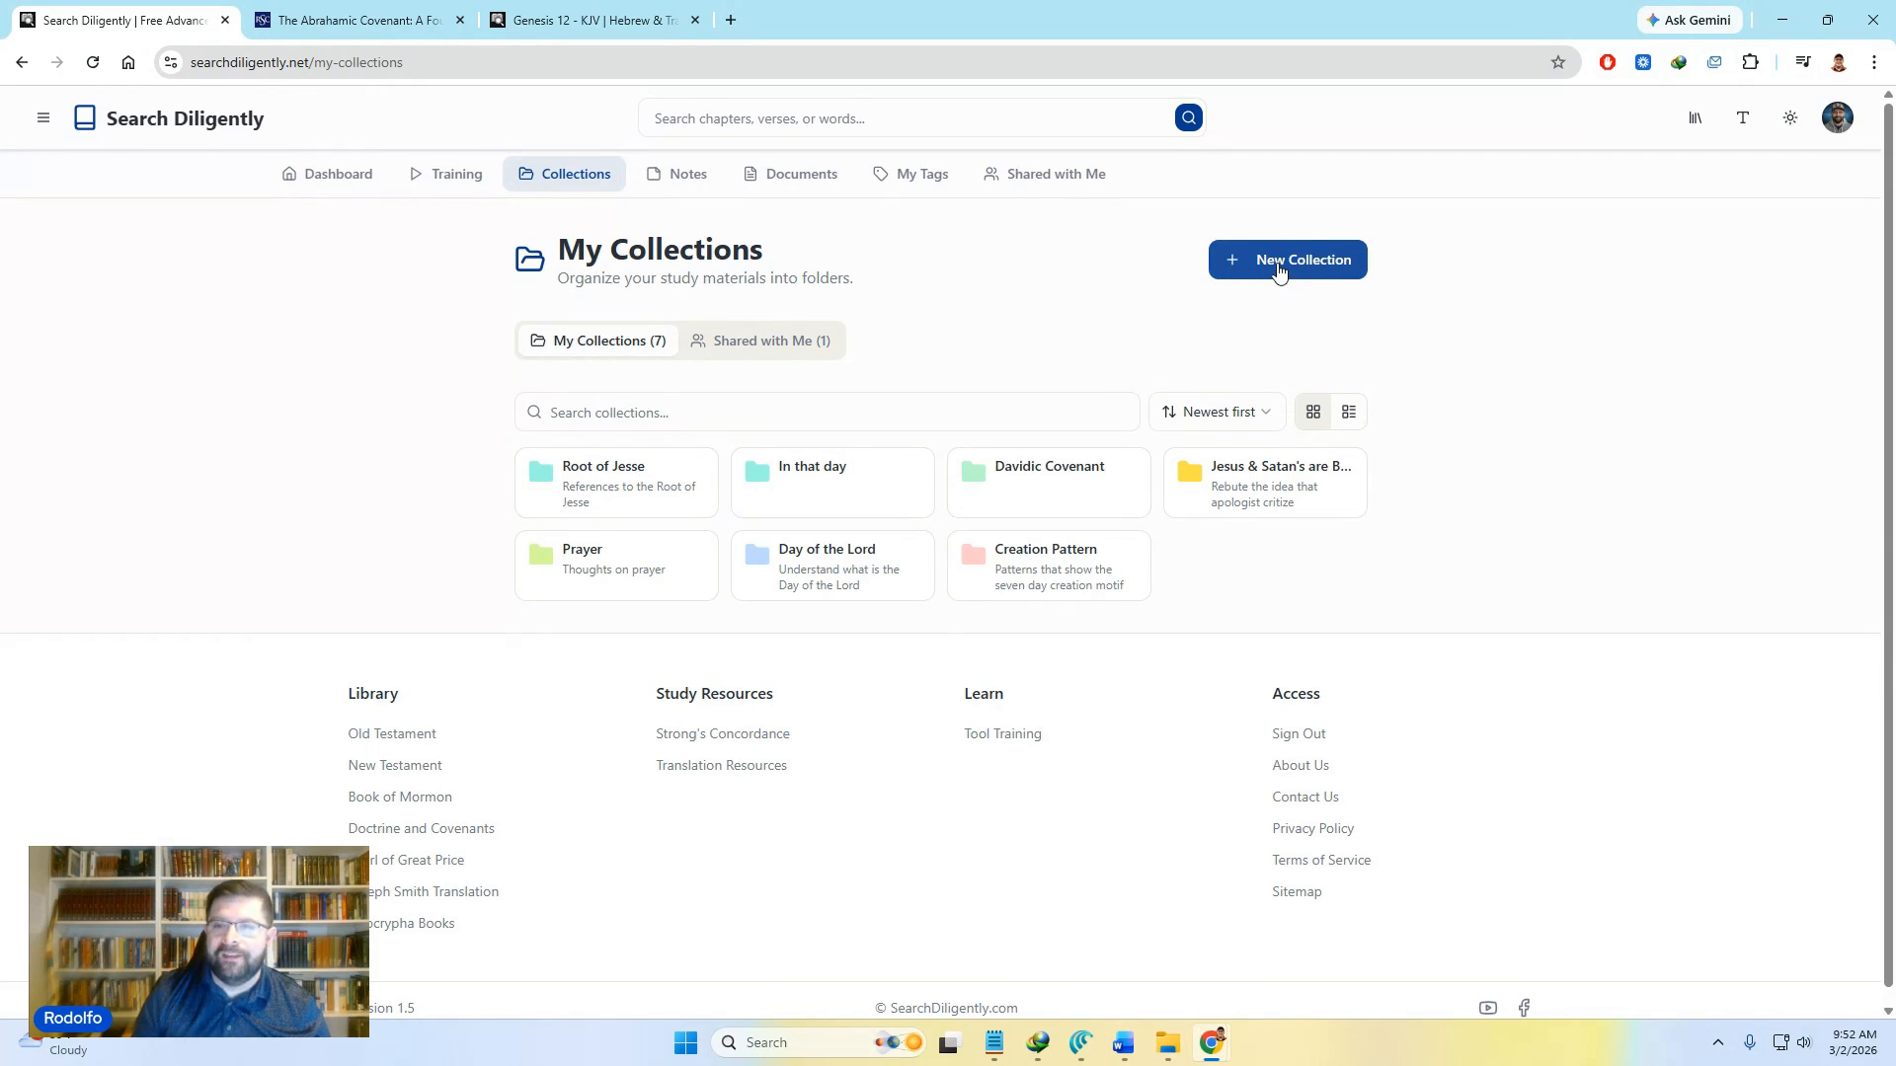
Step: Create a new light green collection named 'Abrahamic Covenant'
left_click(1277, 269)
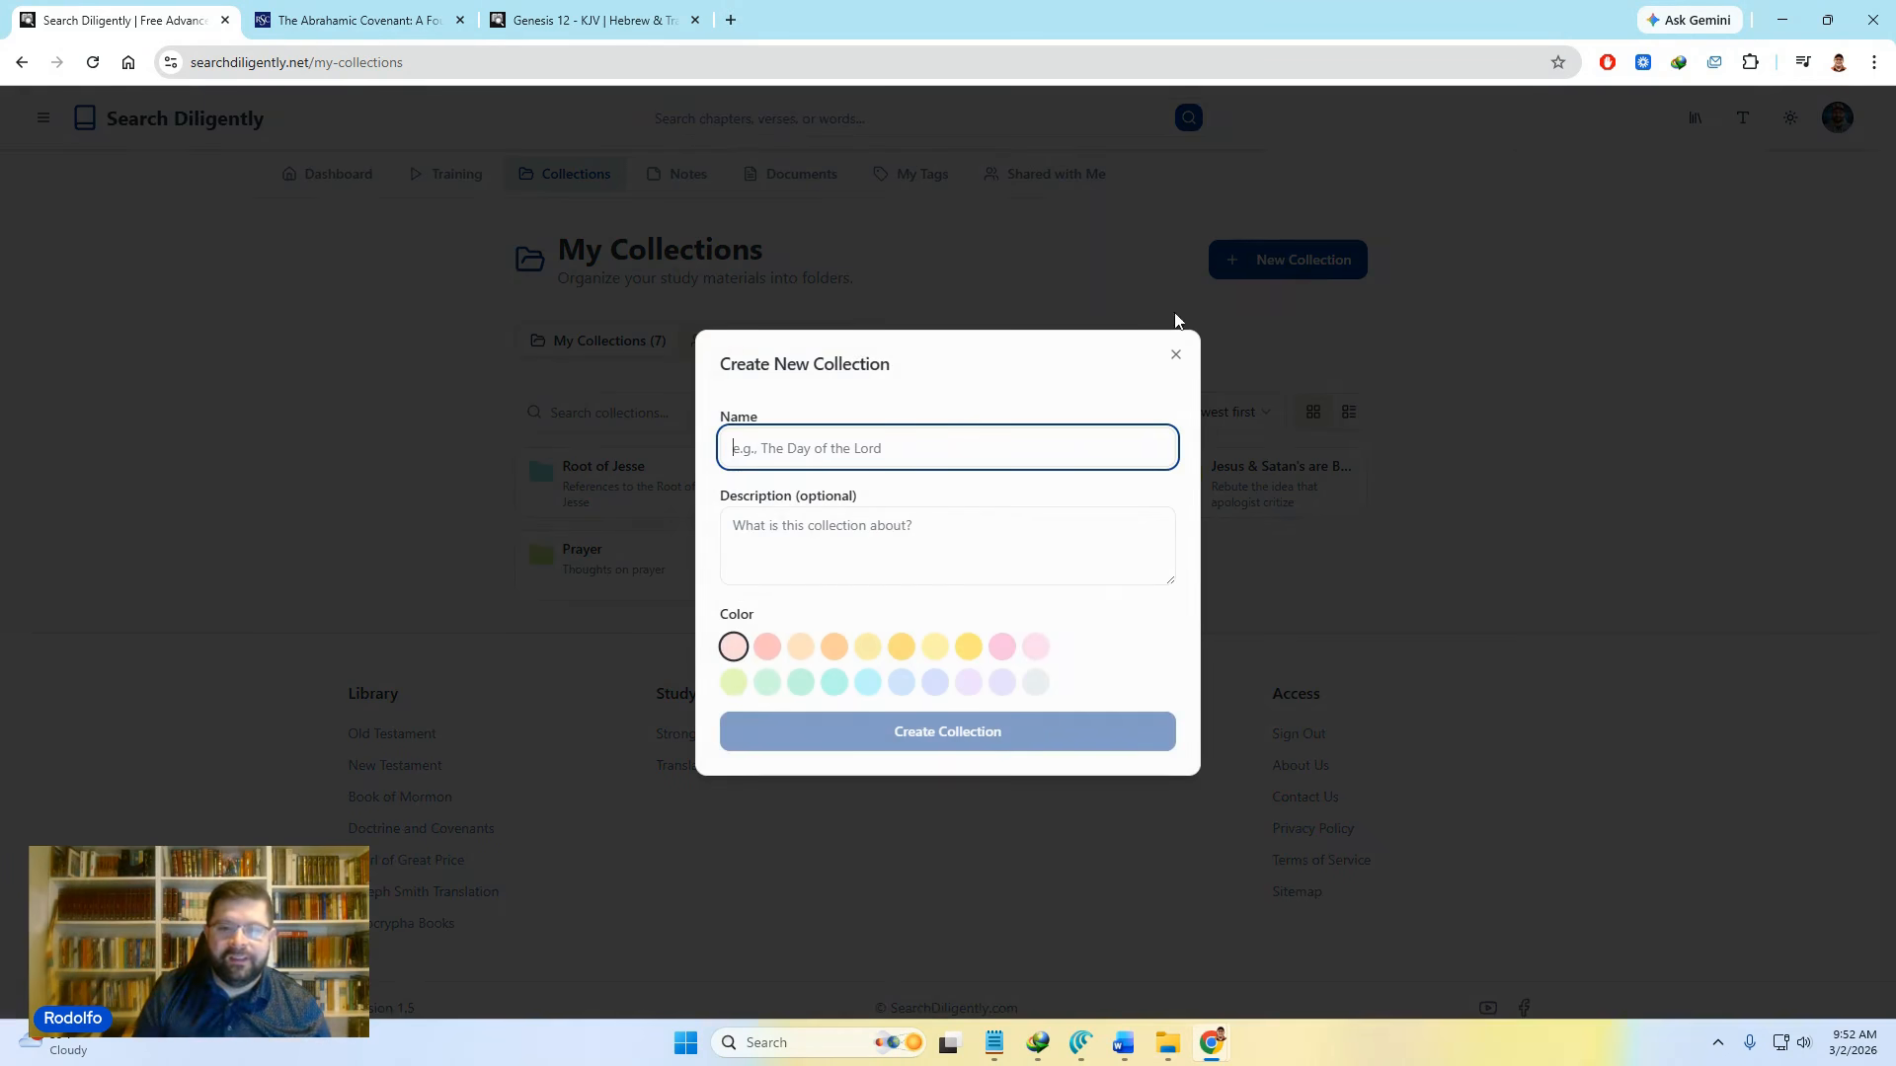
type("Abra")
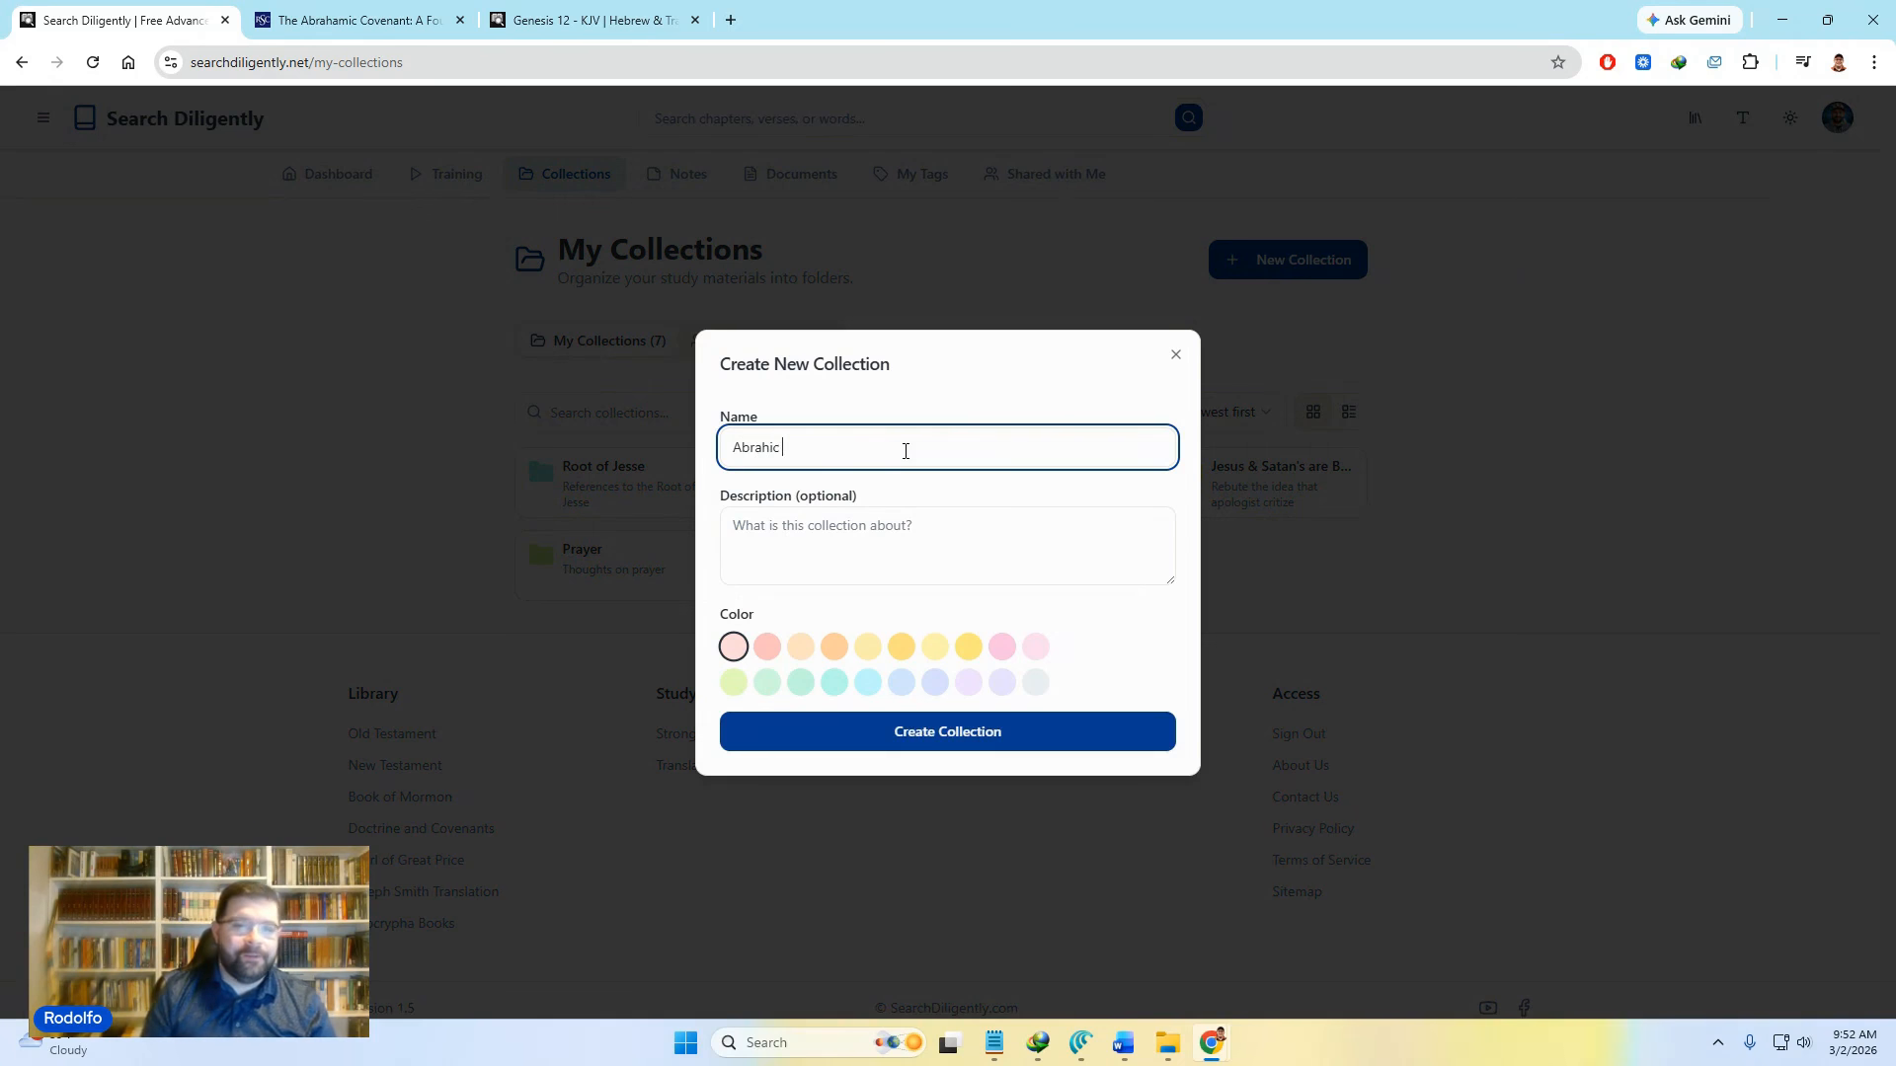
type("hic")
key("BackSpace")
key("BackSpace")
key("BackSpace")
type("hamic Covenant")
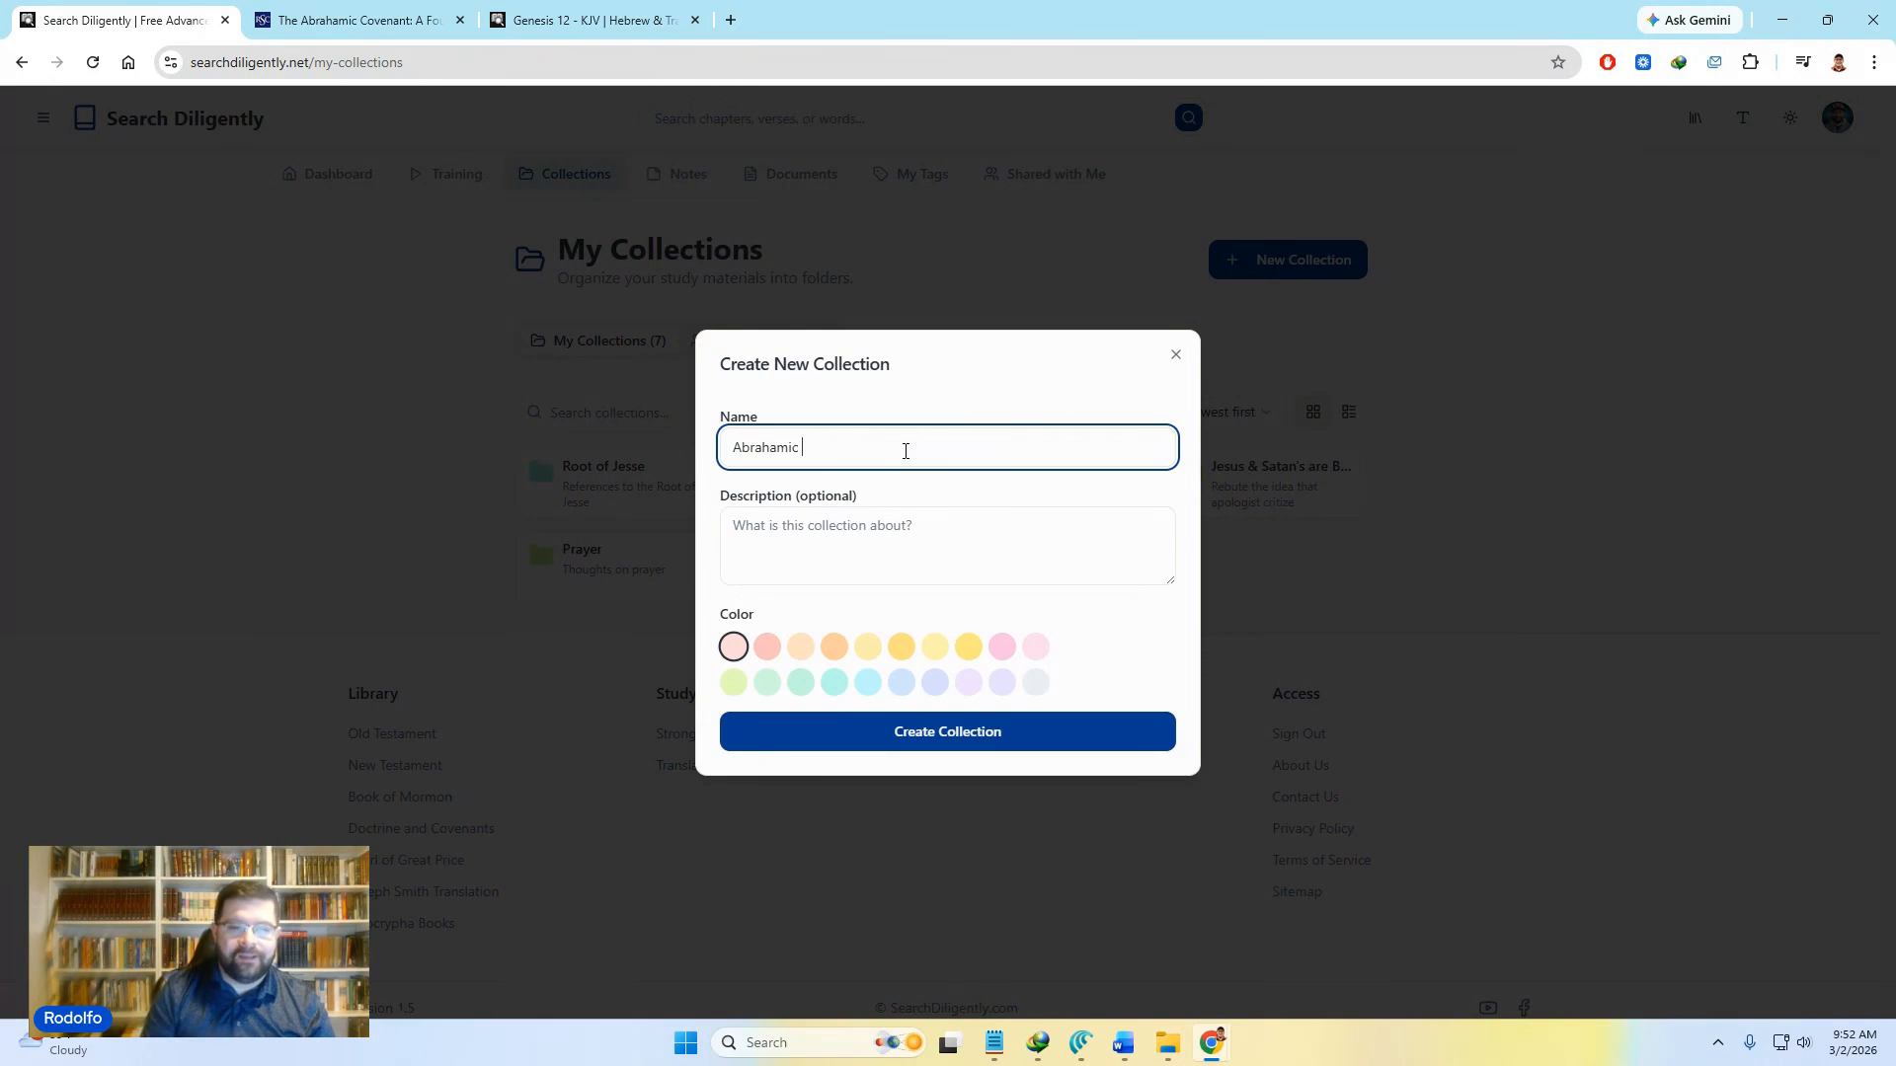
left_click(873, 537)
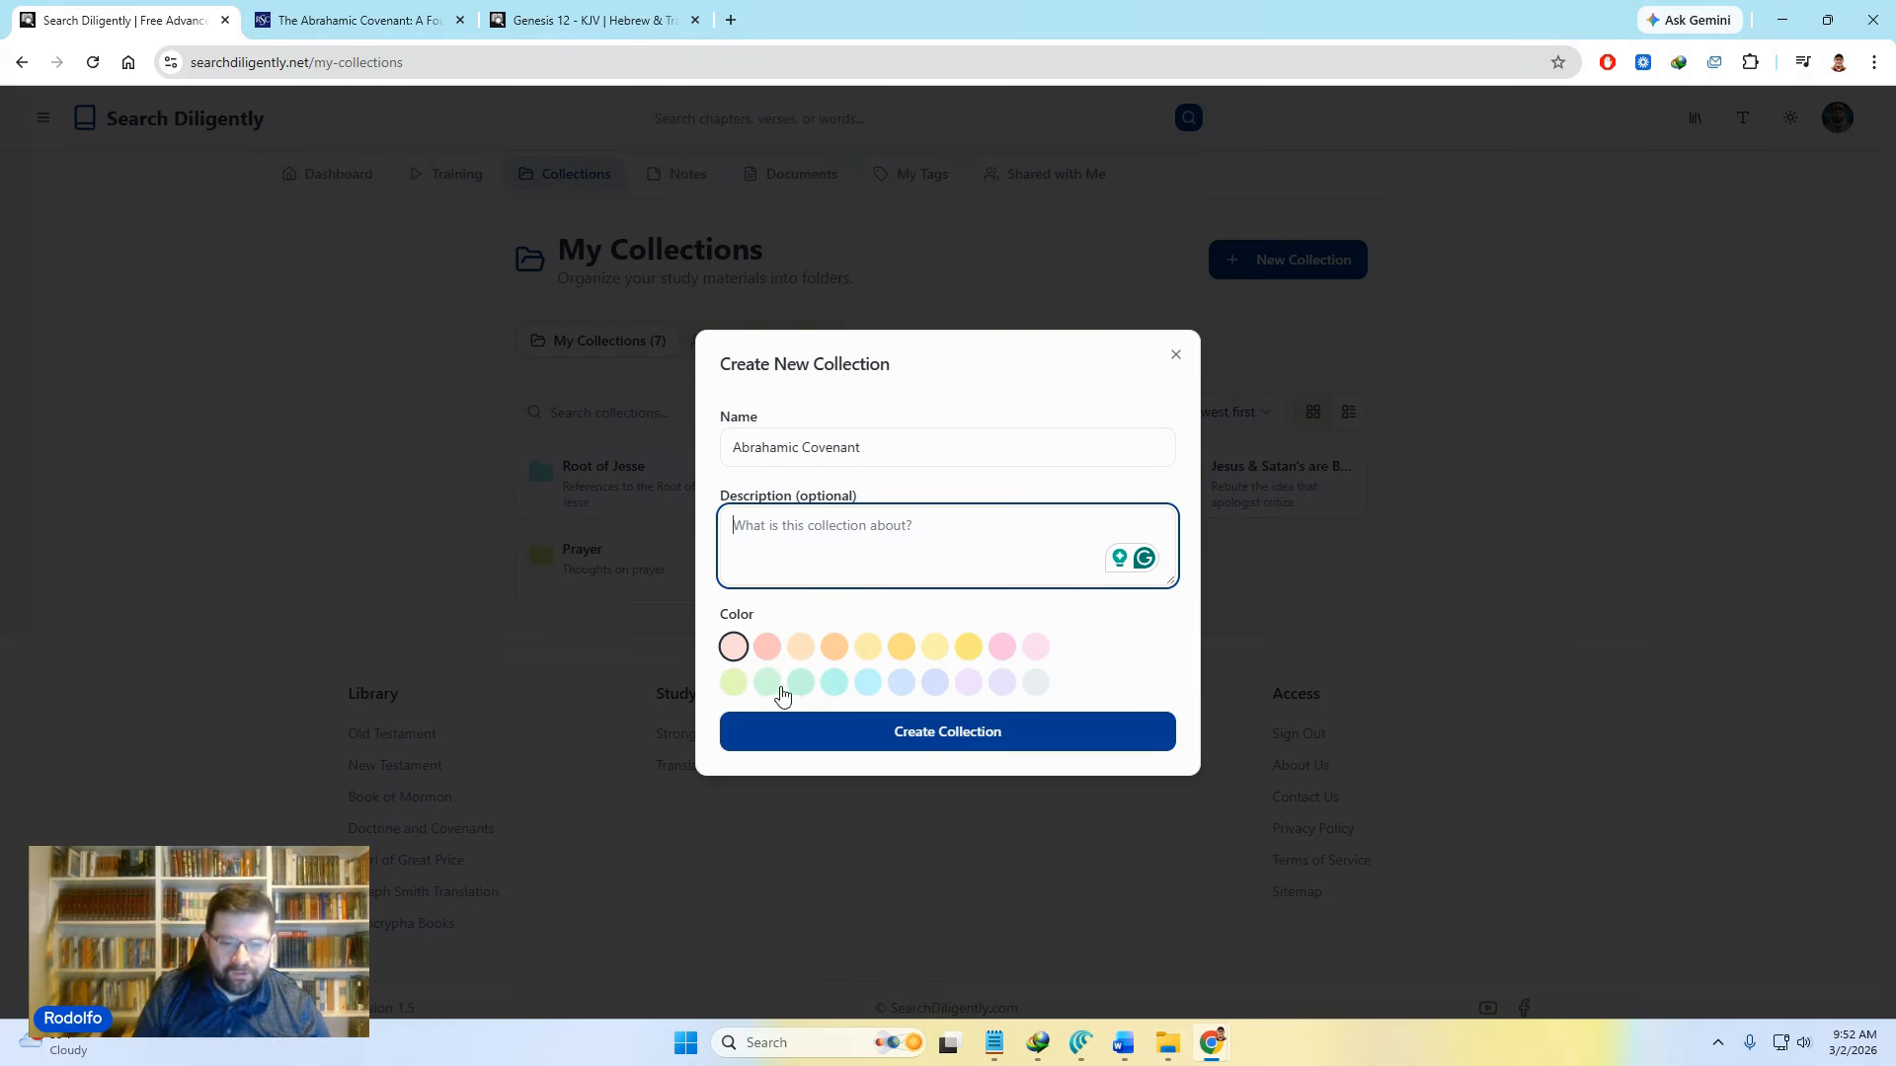
left_click(793, 693)
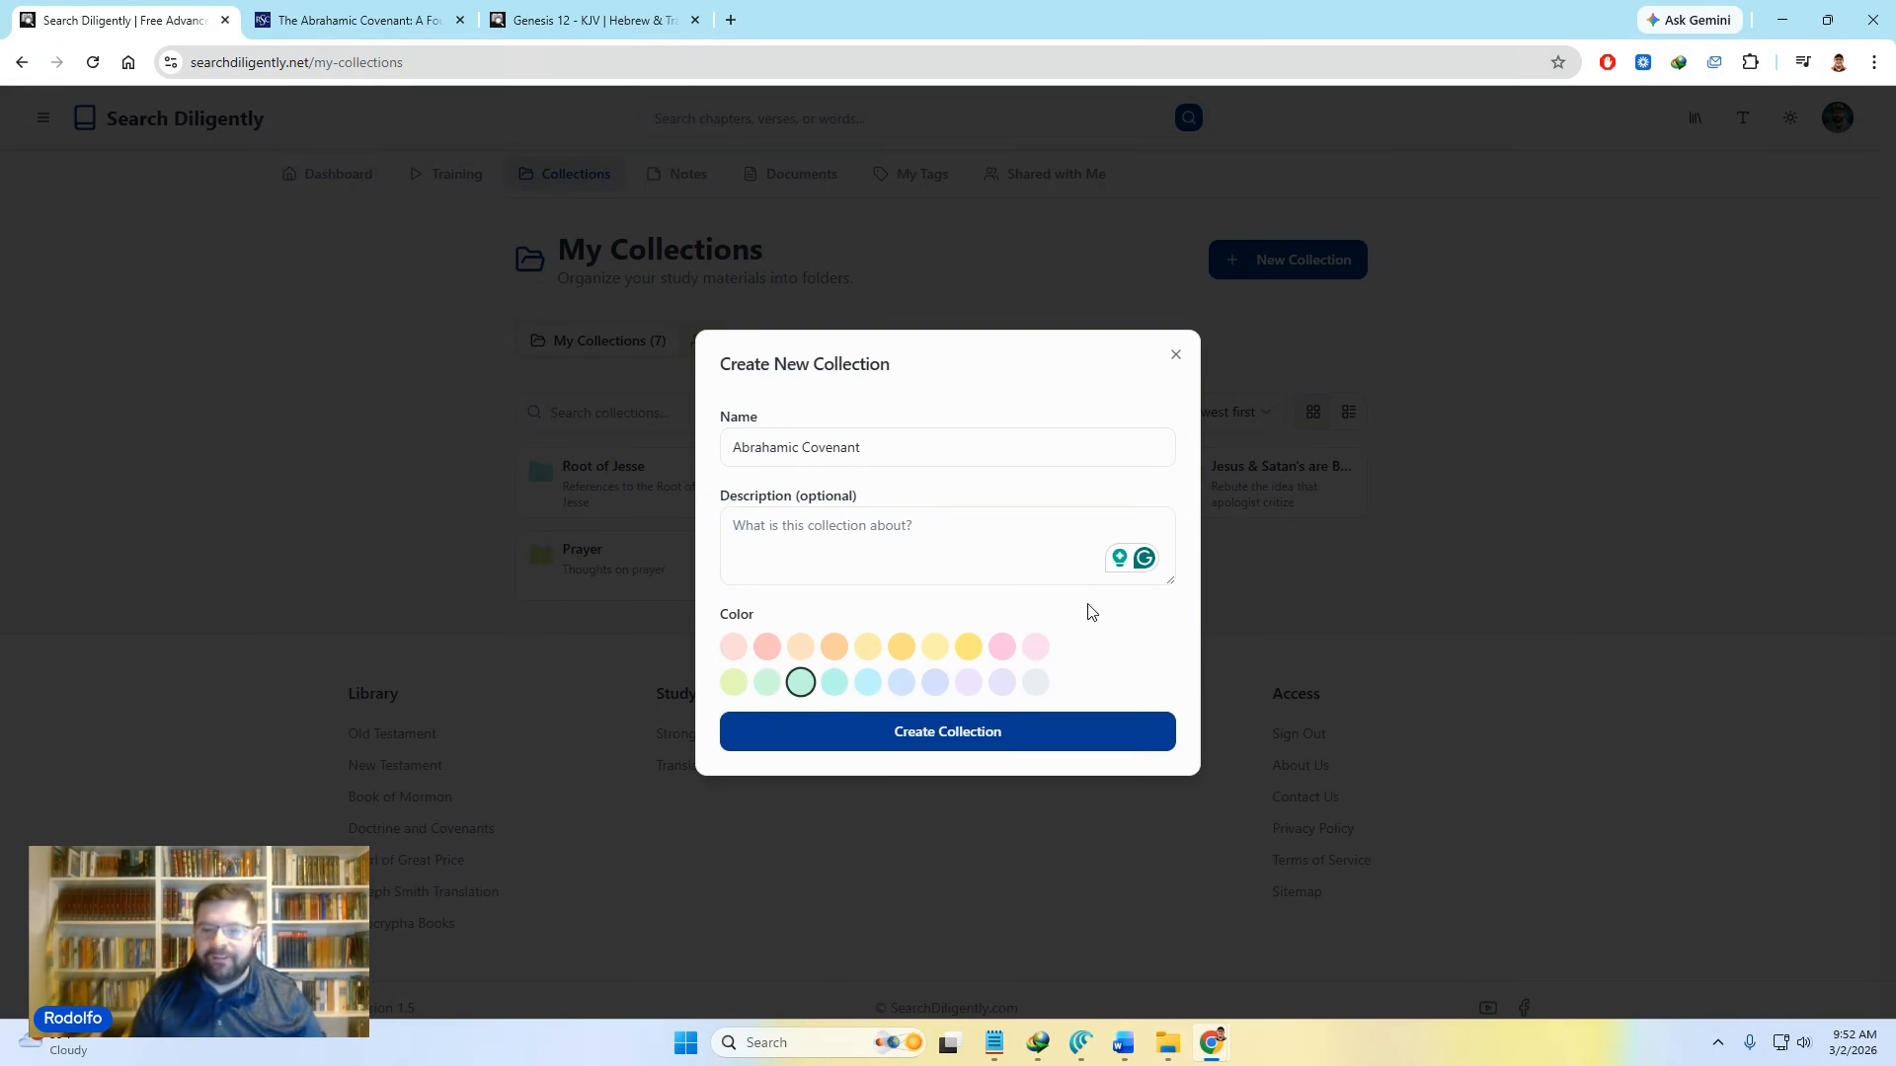
left_click(967, 733)
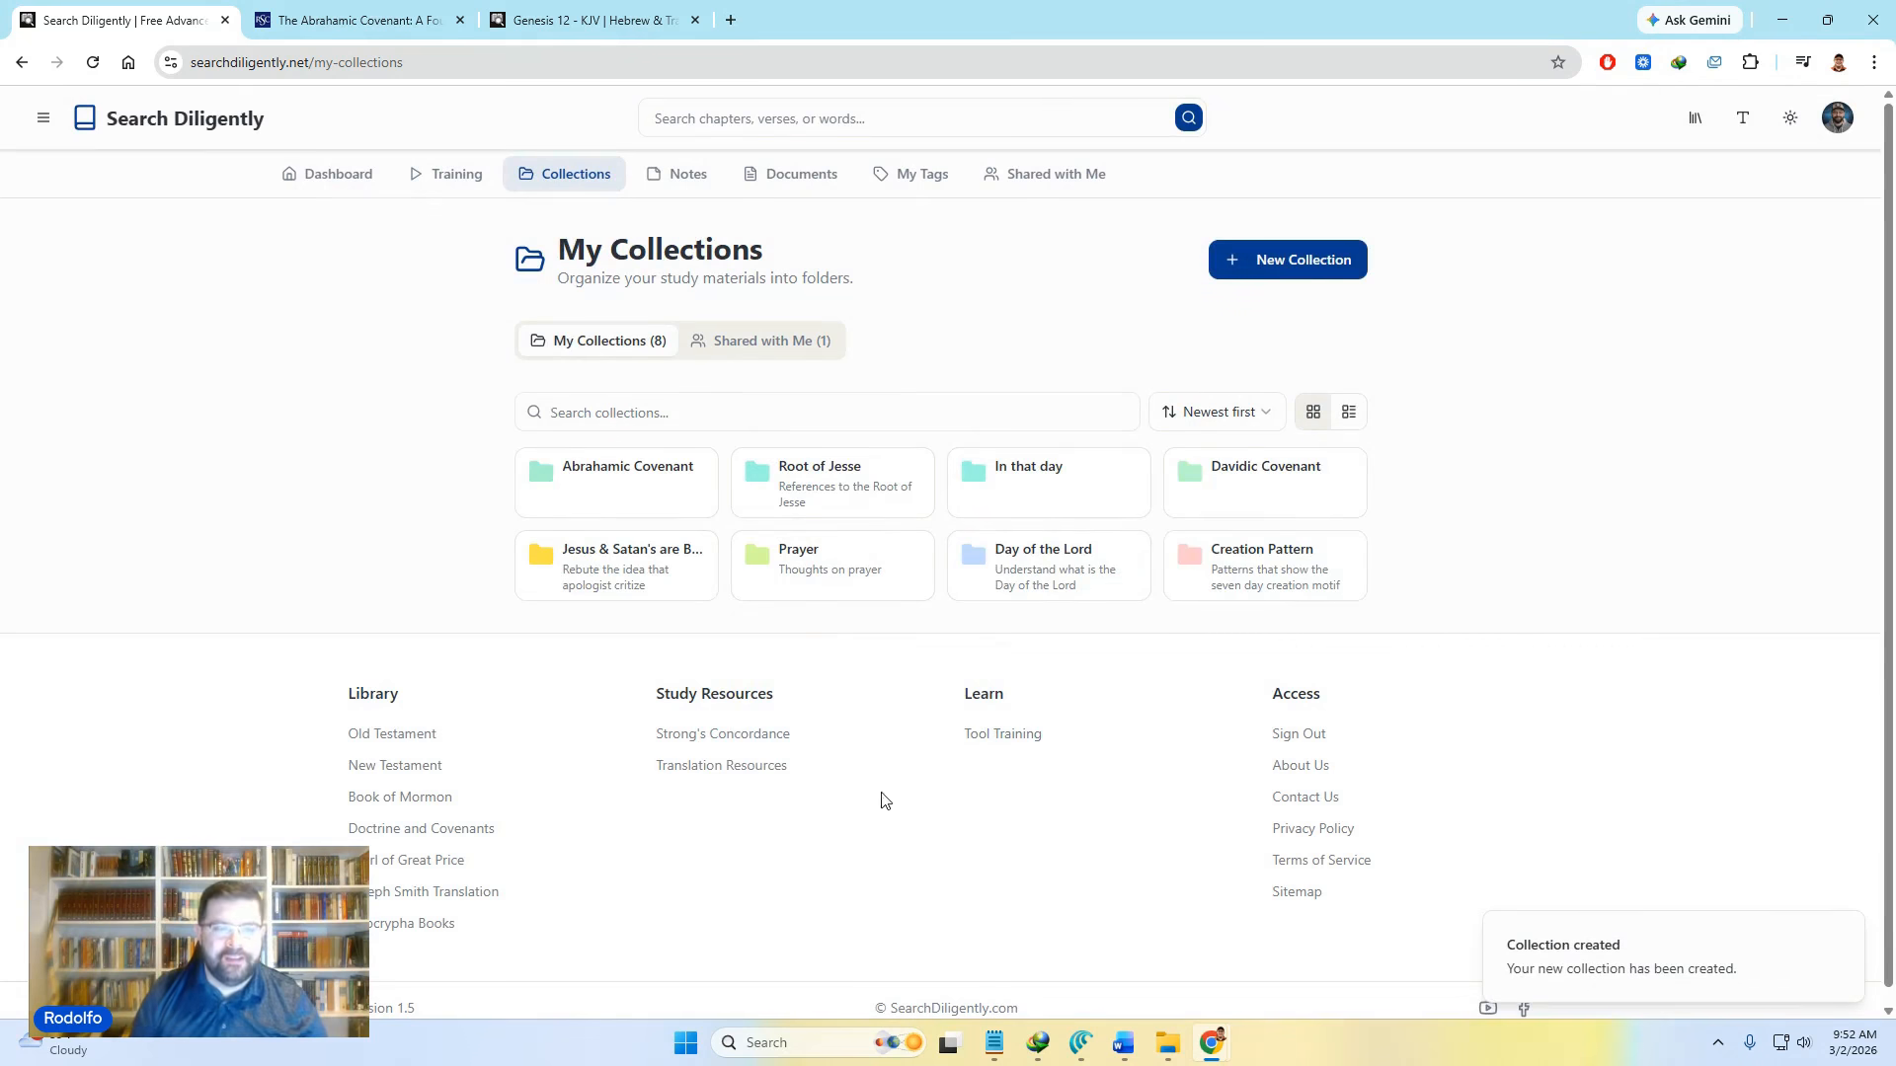
Step: Open the Abrahamic Covenant collection and add Genesis 12:3 as a verse block
left_click(589, 482)
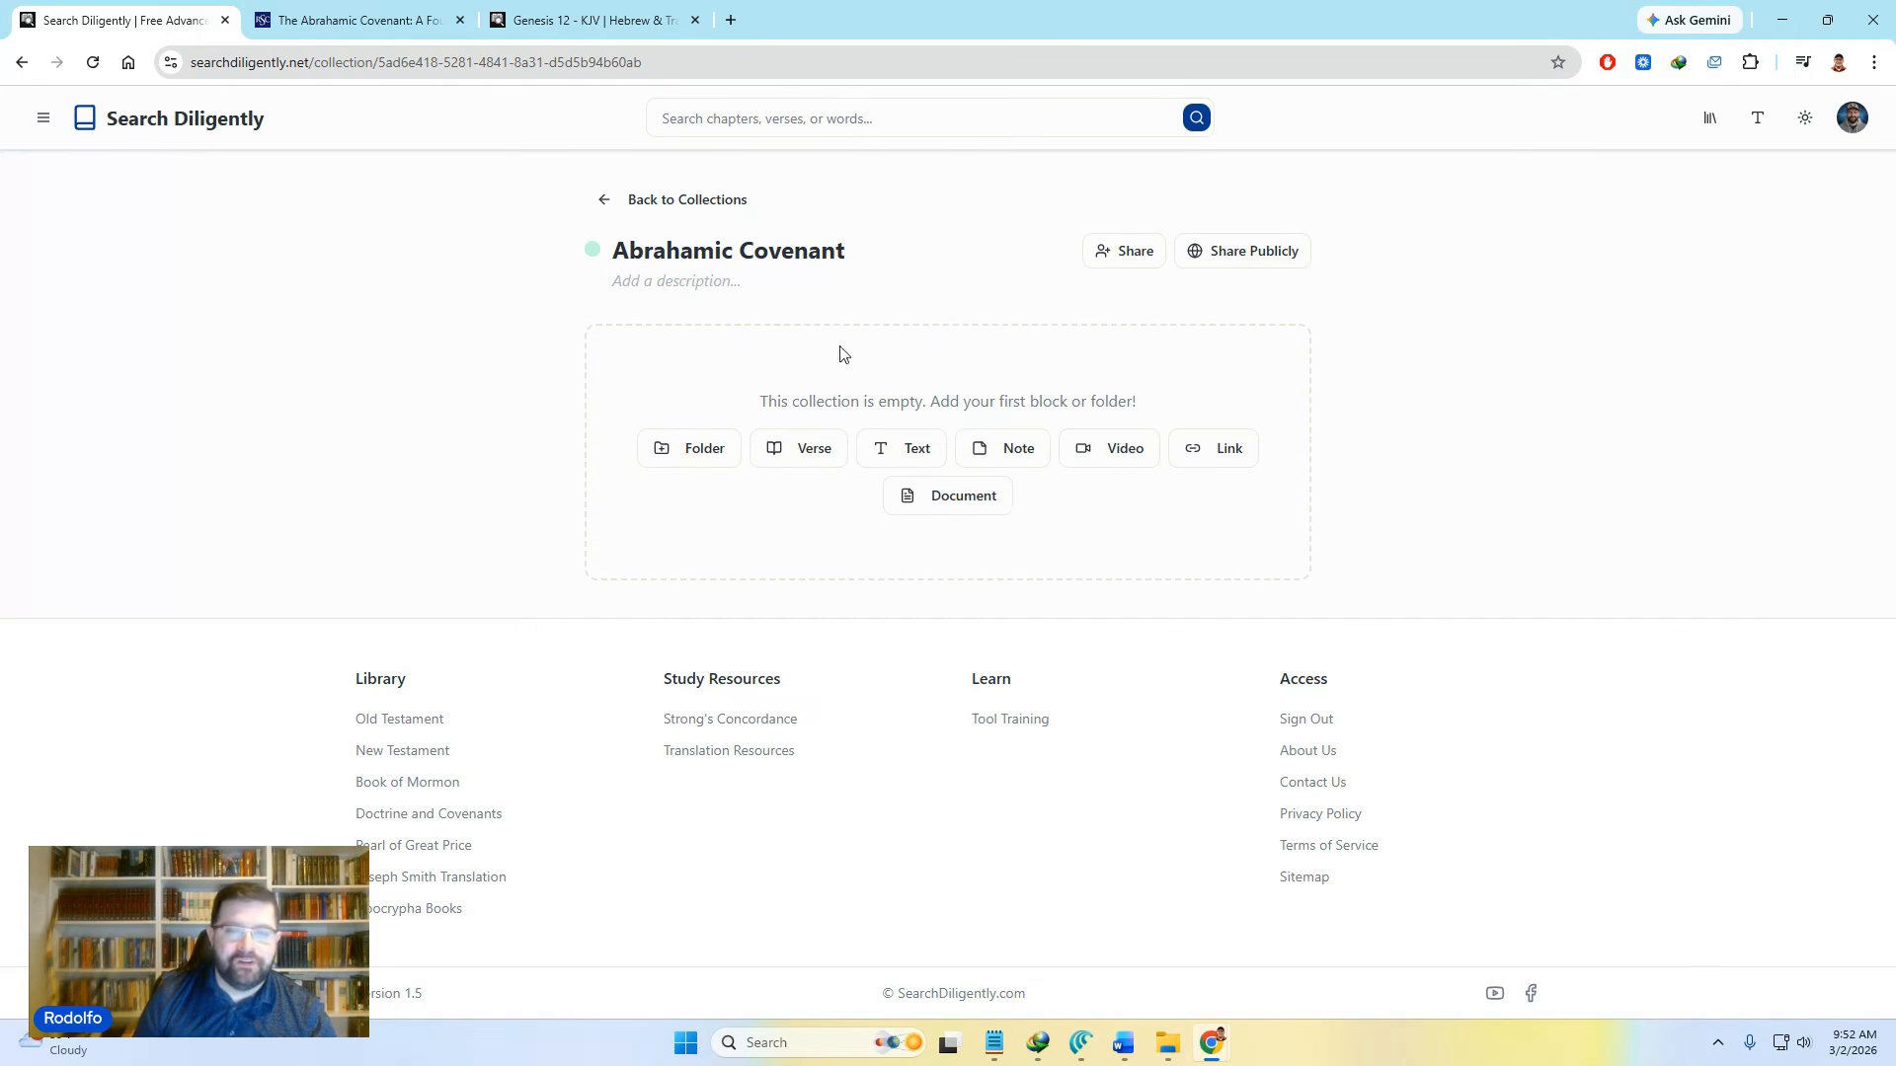
left_click(800, 451)
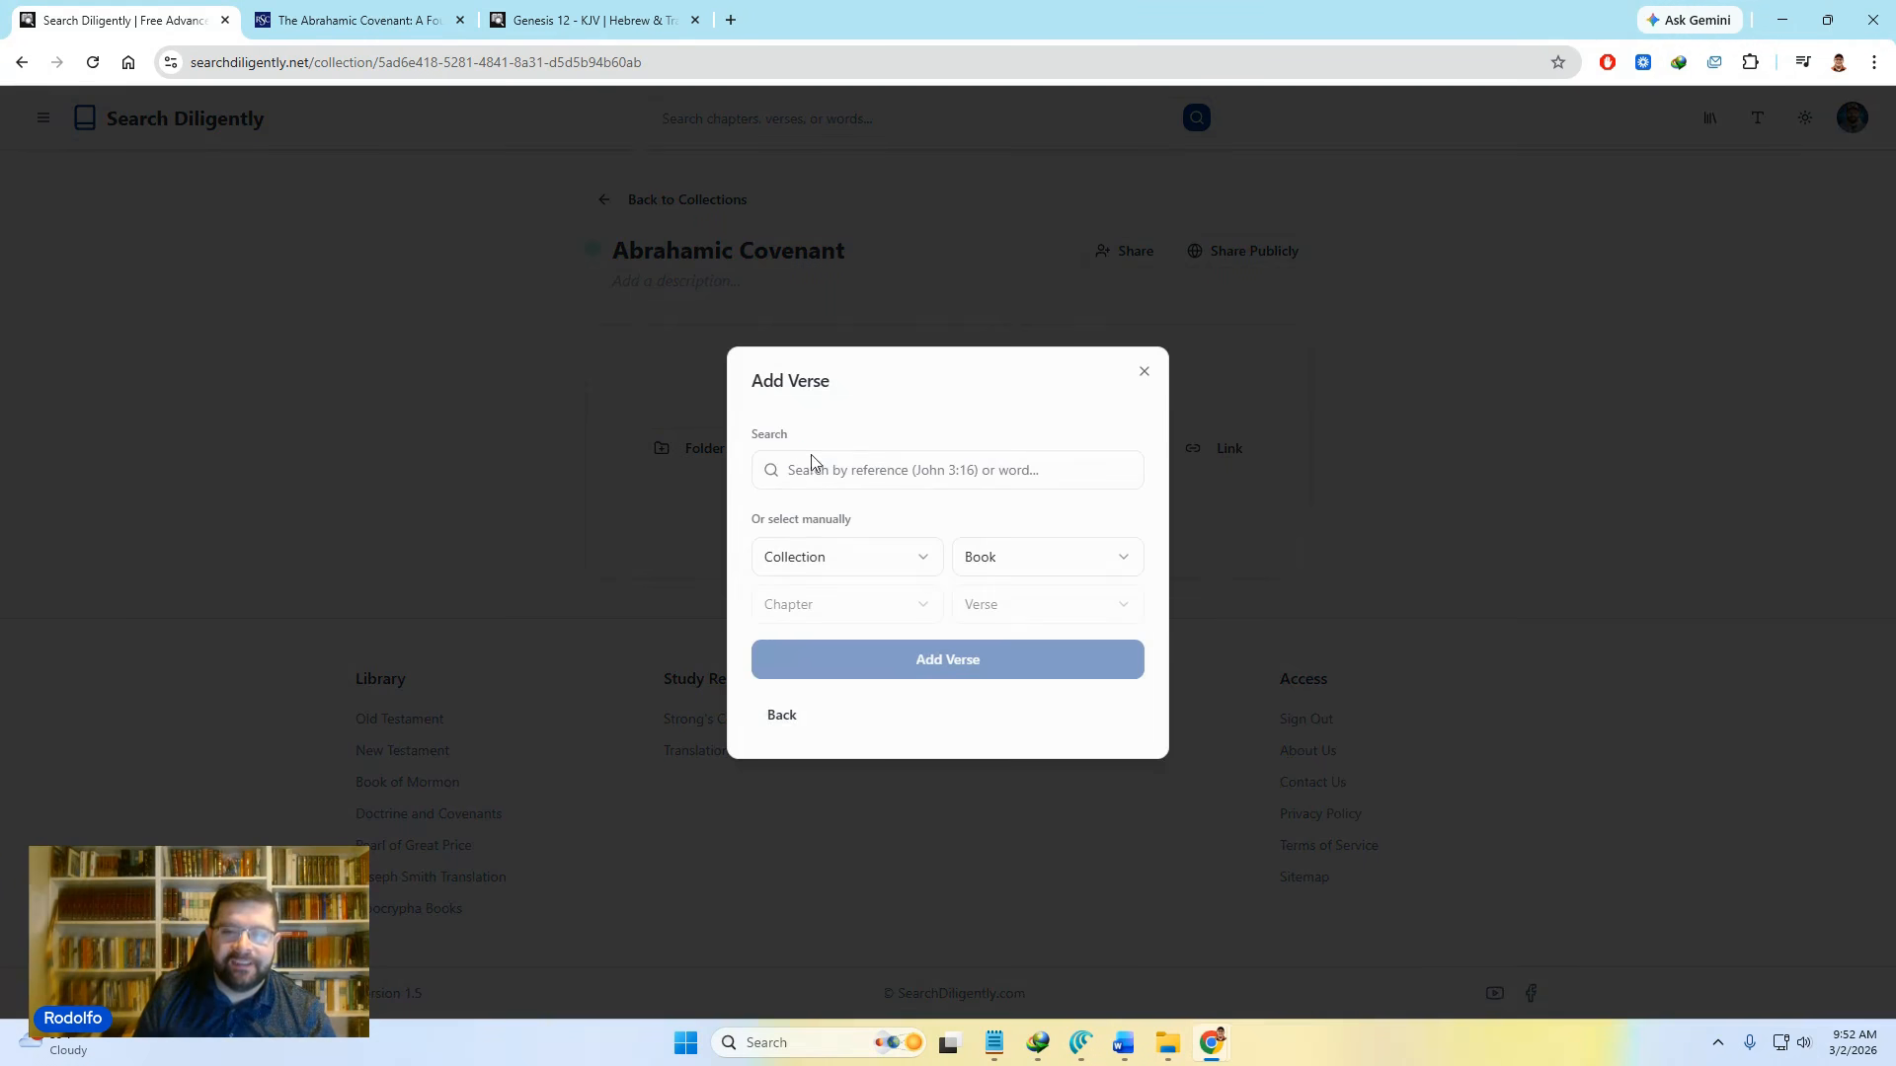
left_click(943, 472)
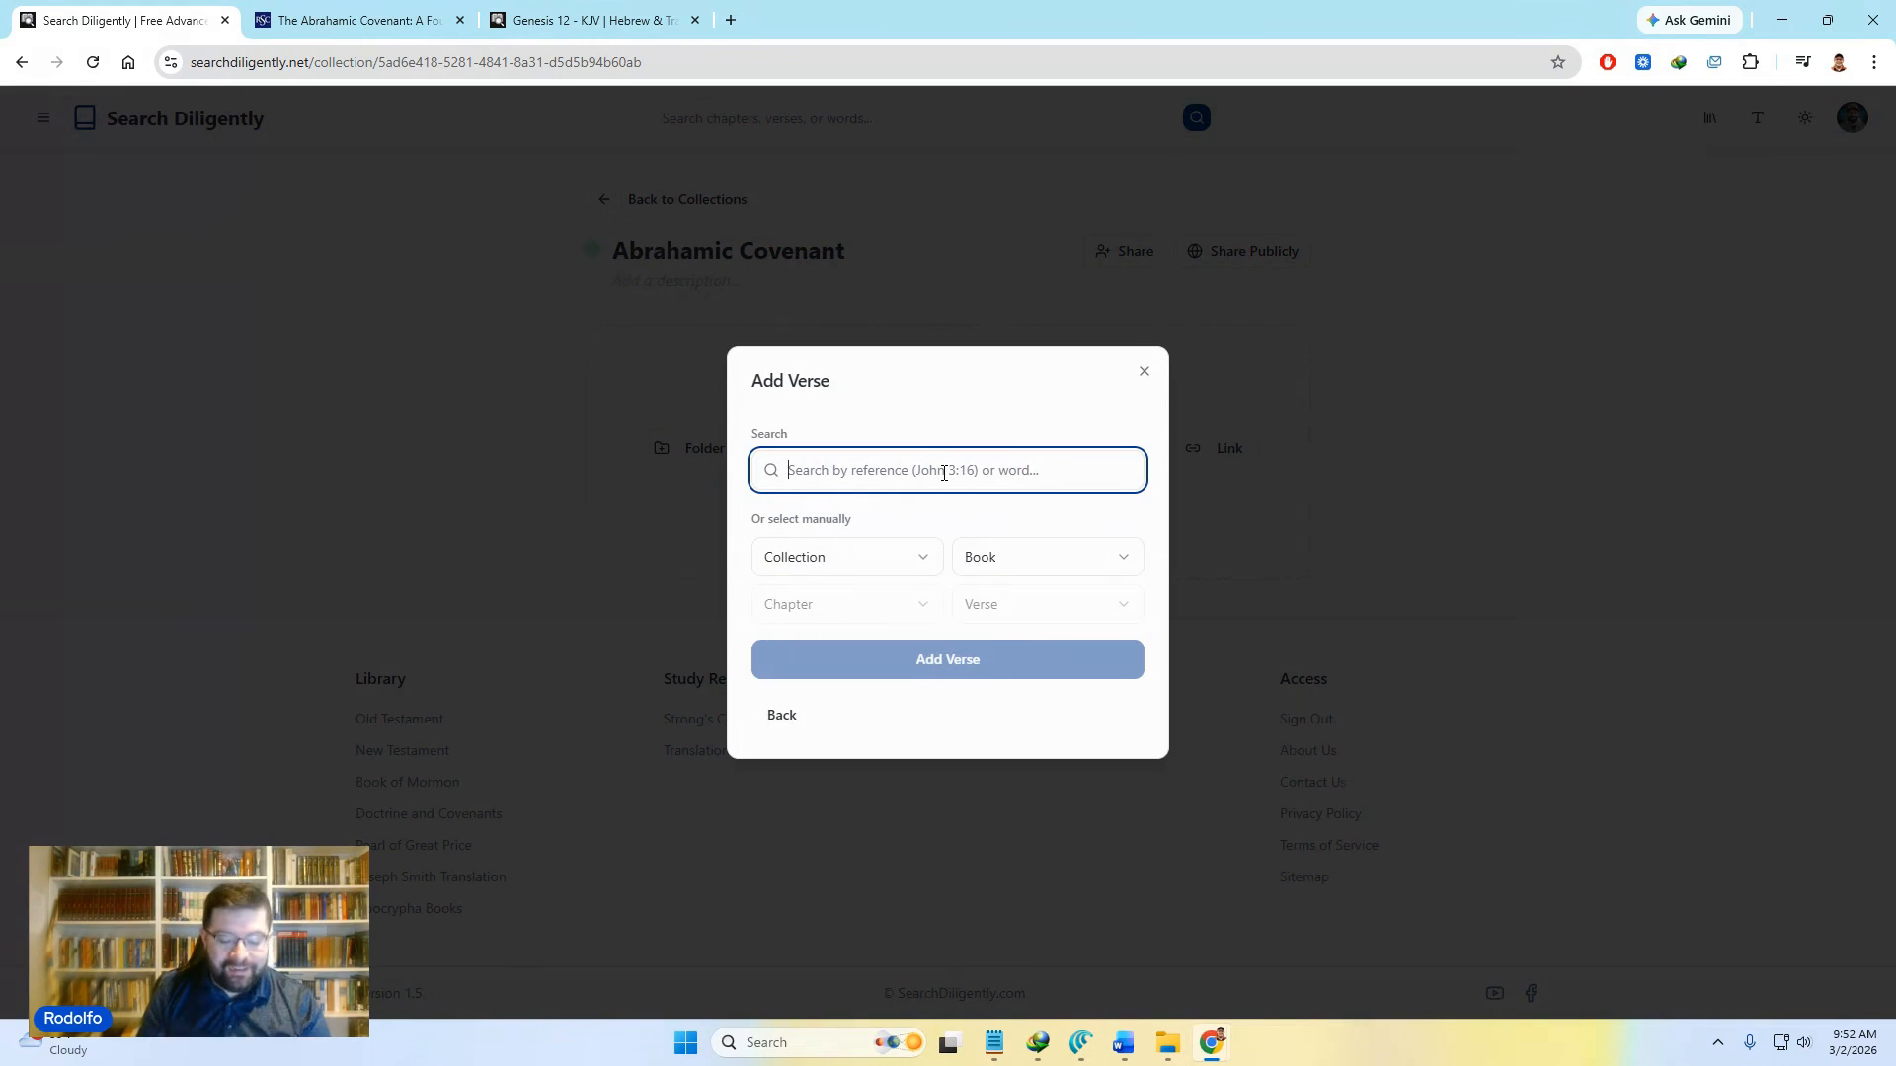
type("Gnesis")
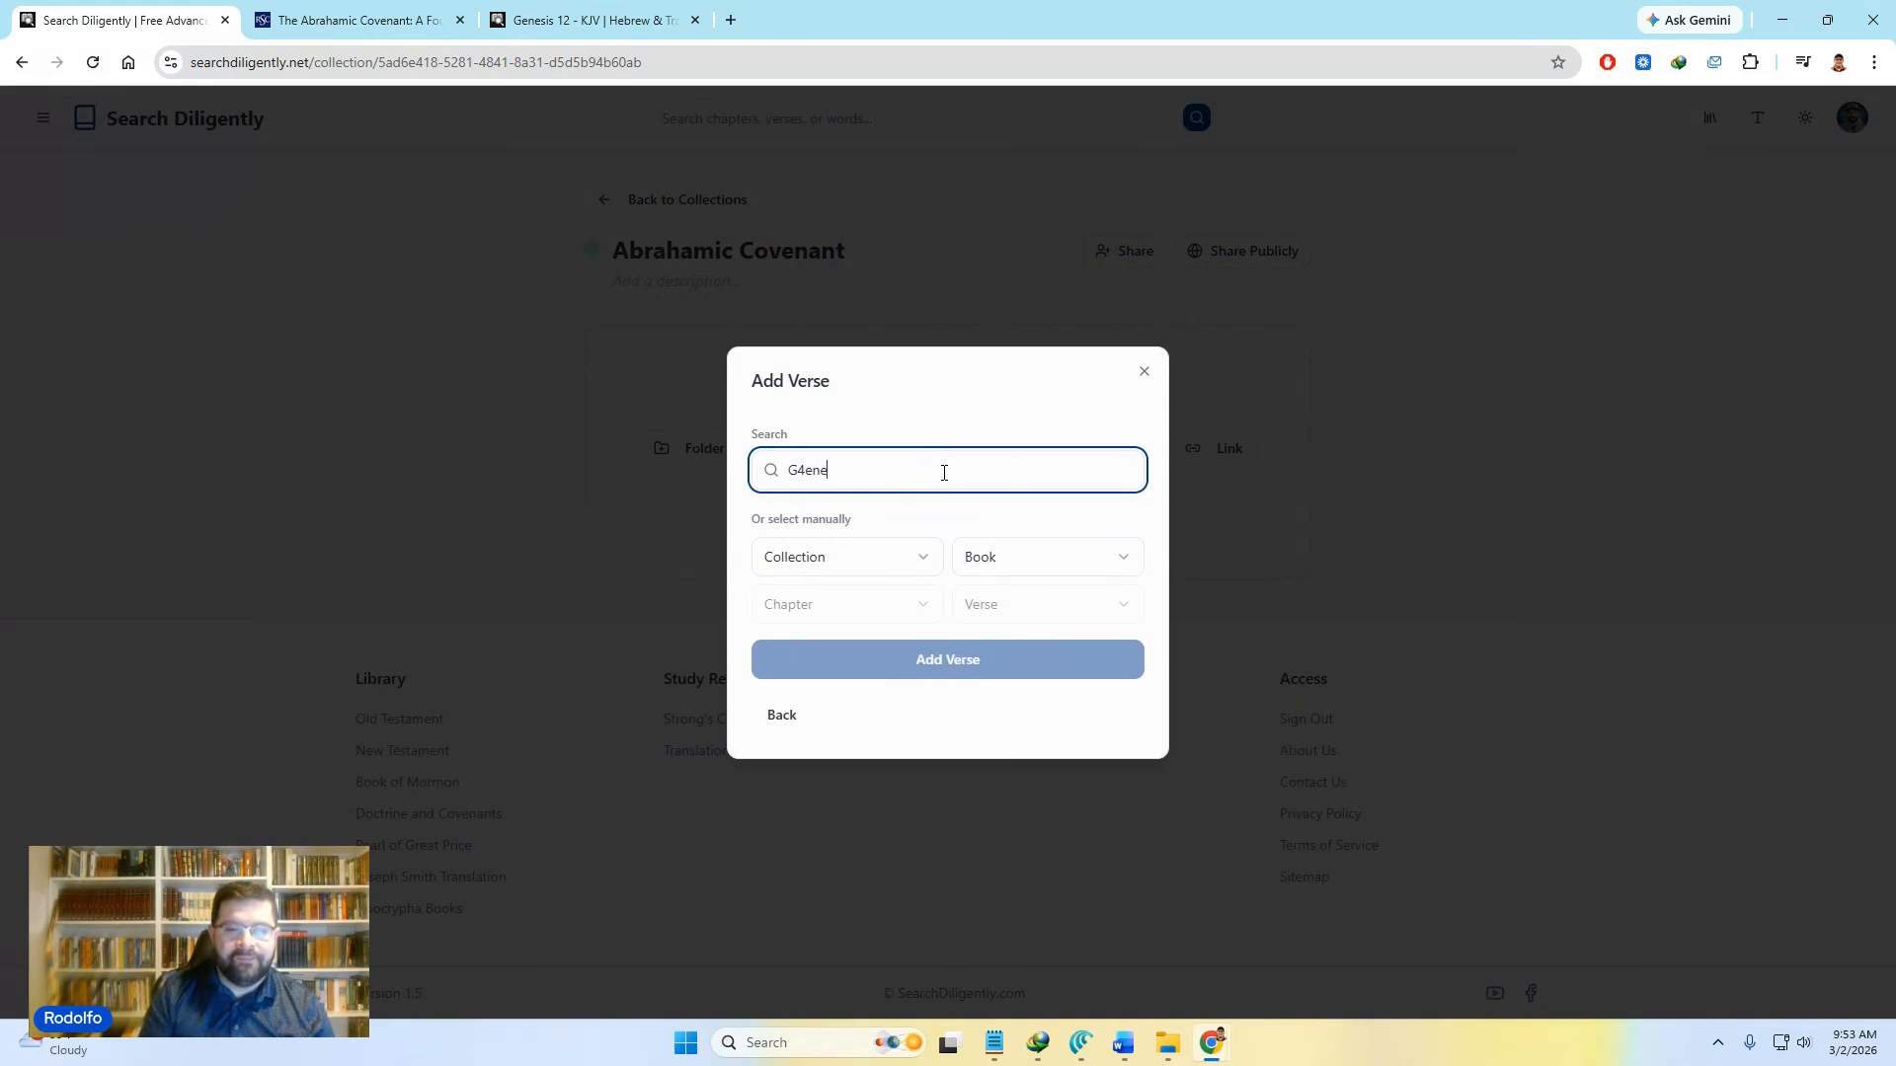
key("BackSpace")
key("BackSpace")
key("BackSpace")
key("BackSpace")
type("e")
key("BackSpace")
key("BackSpace")
type("en")
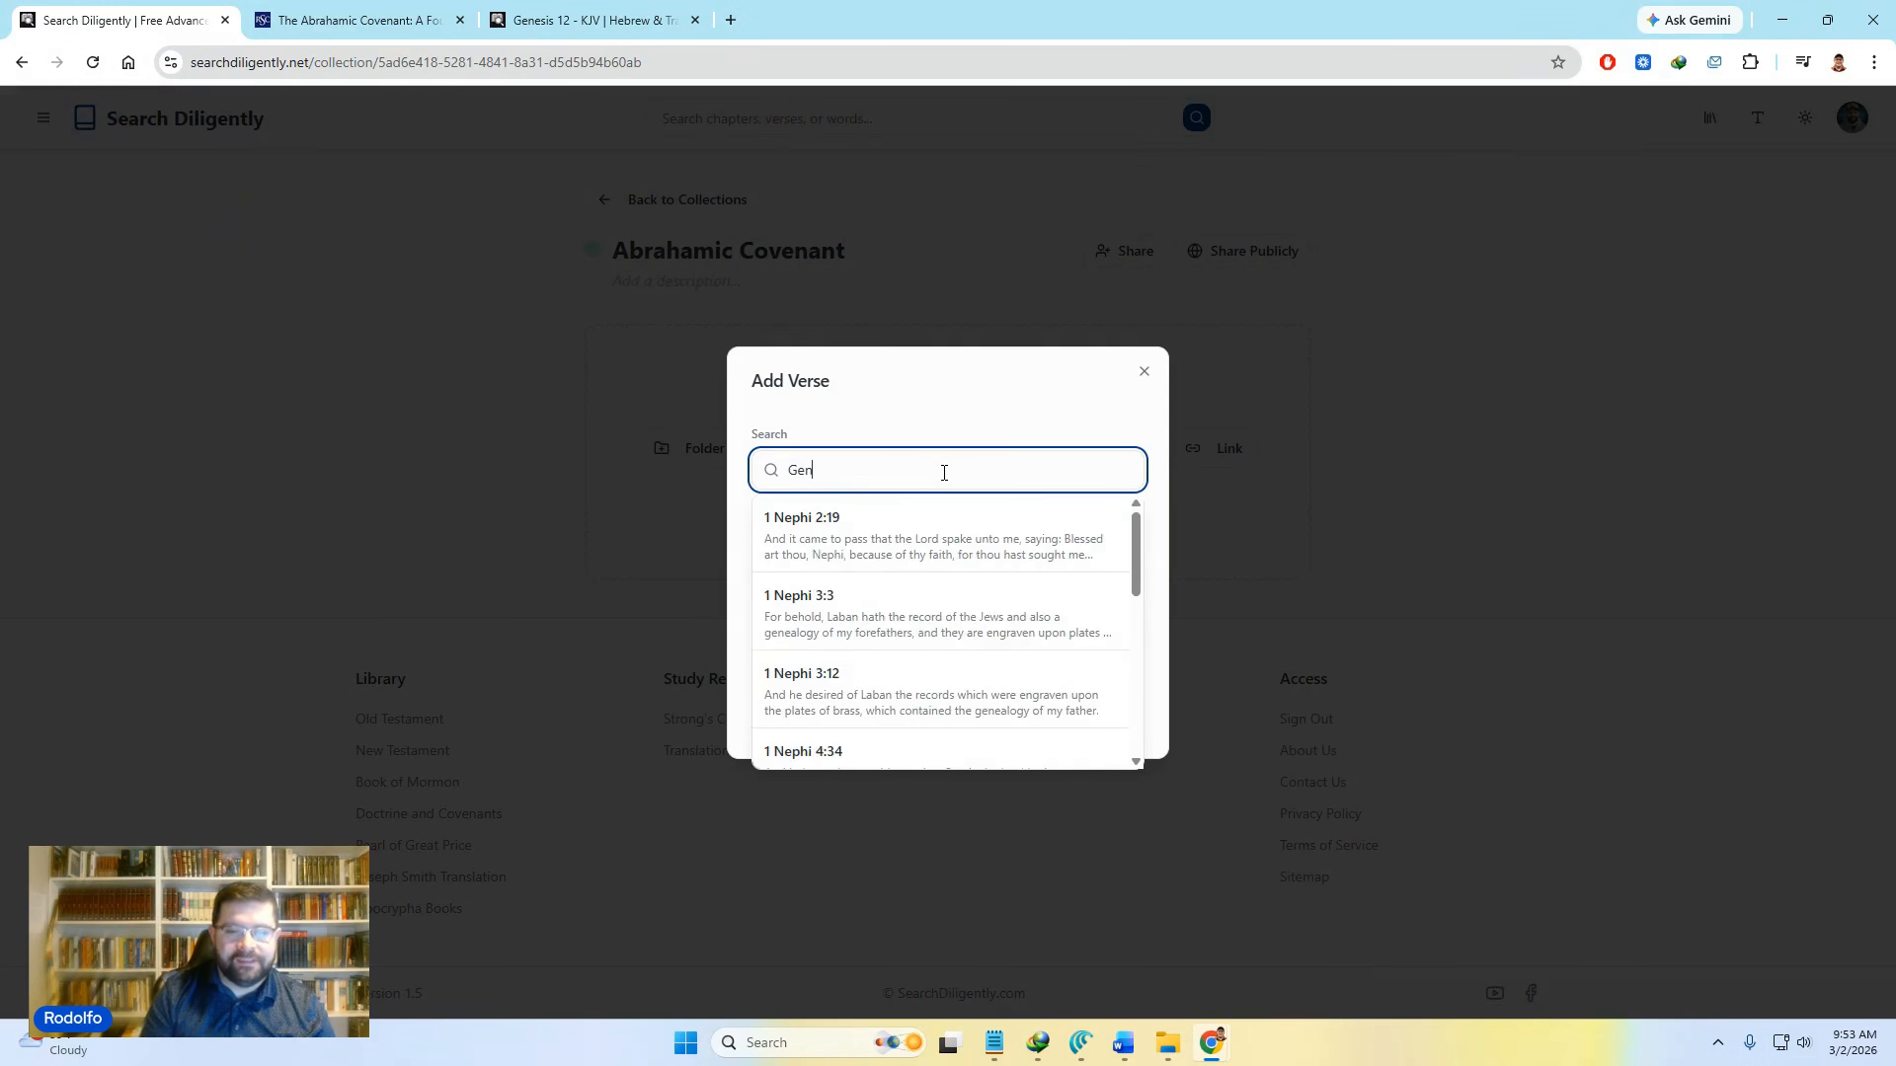
type("esis 12:")
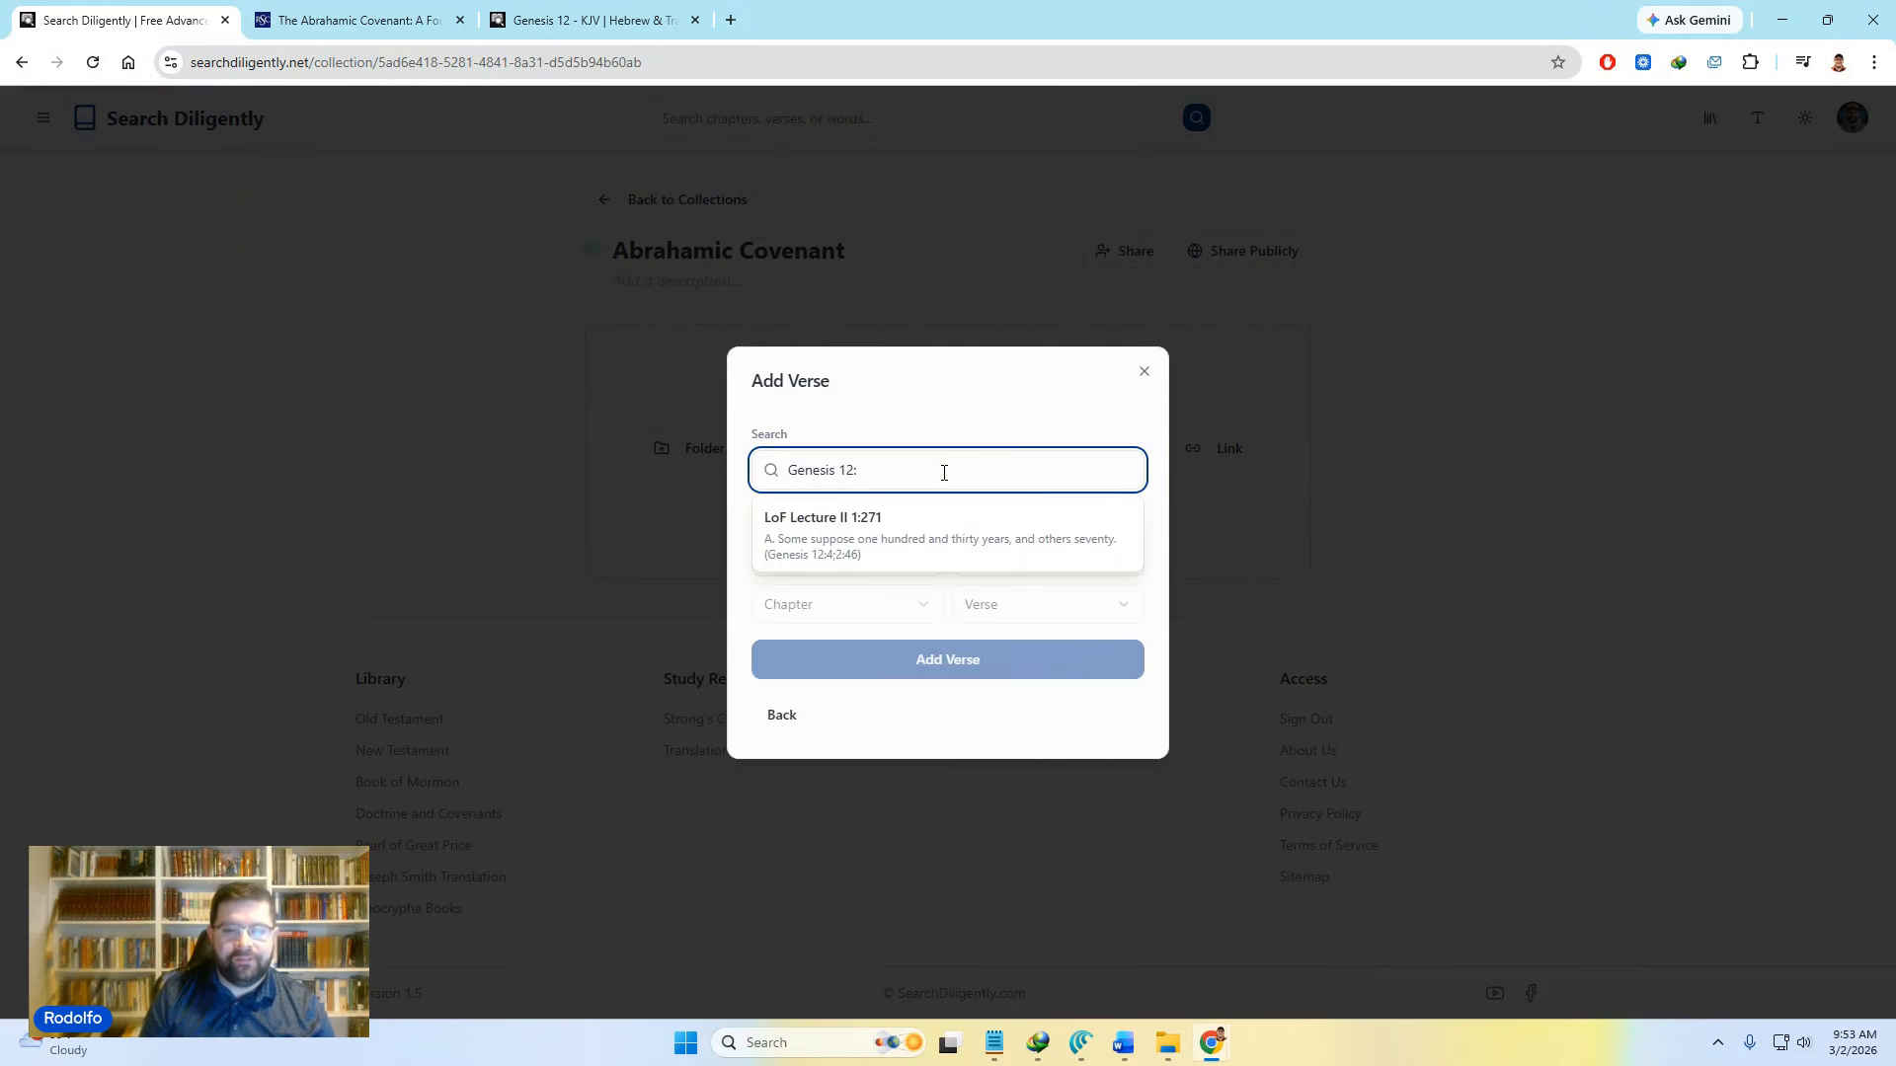
type("3")
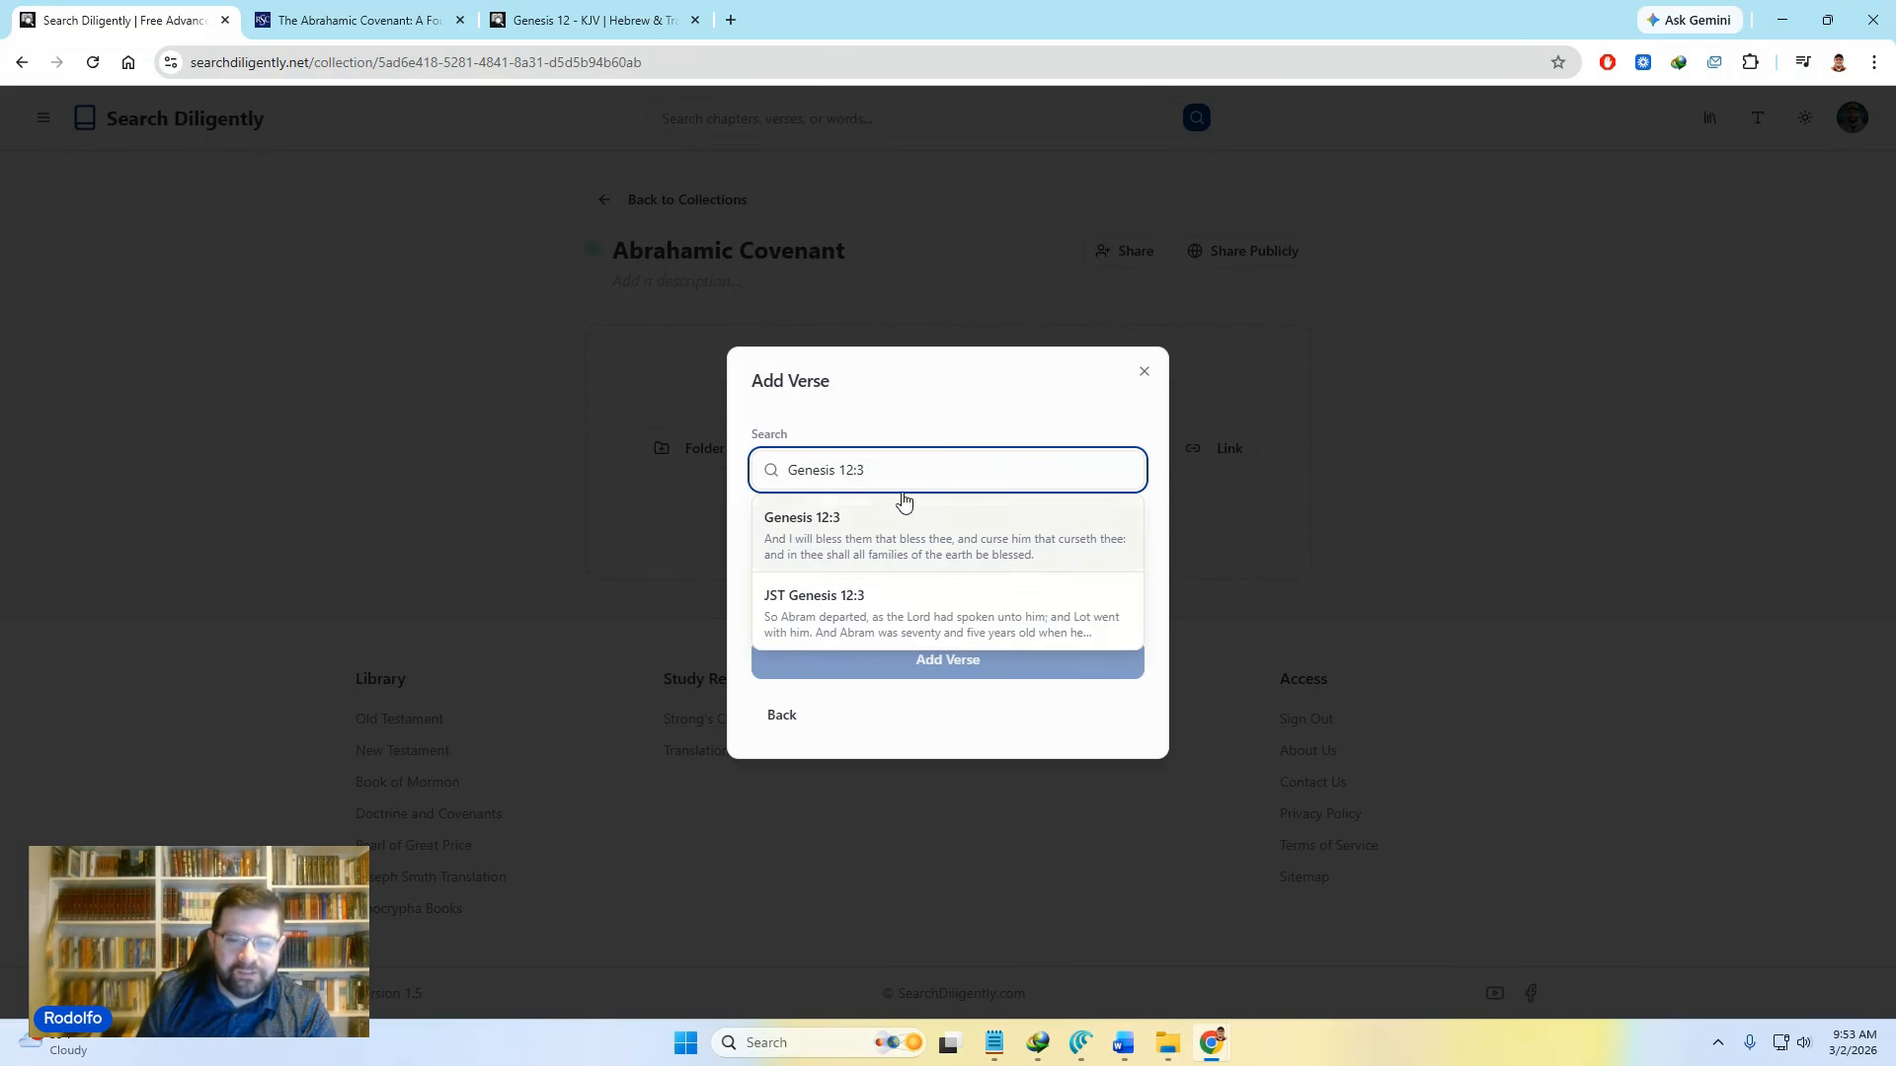
left_click(866, 532)
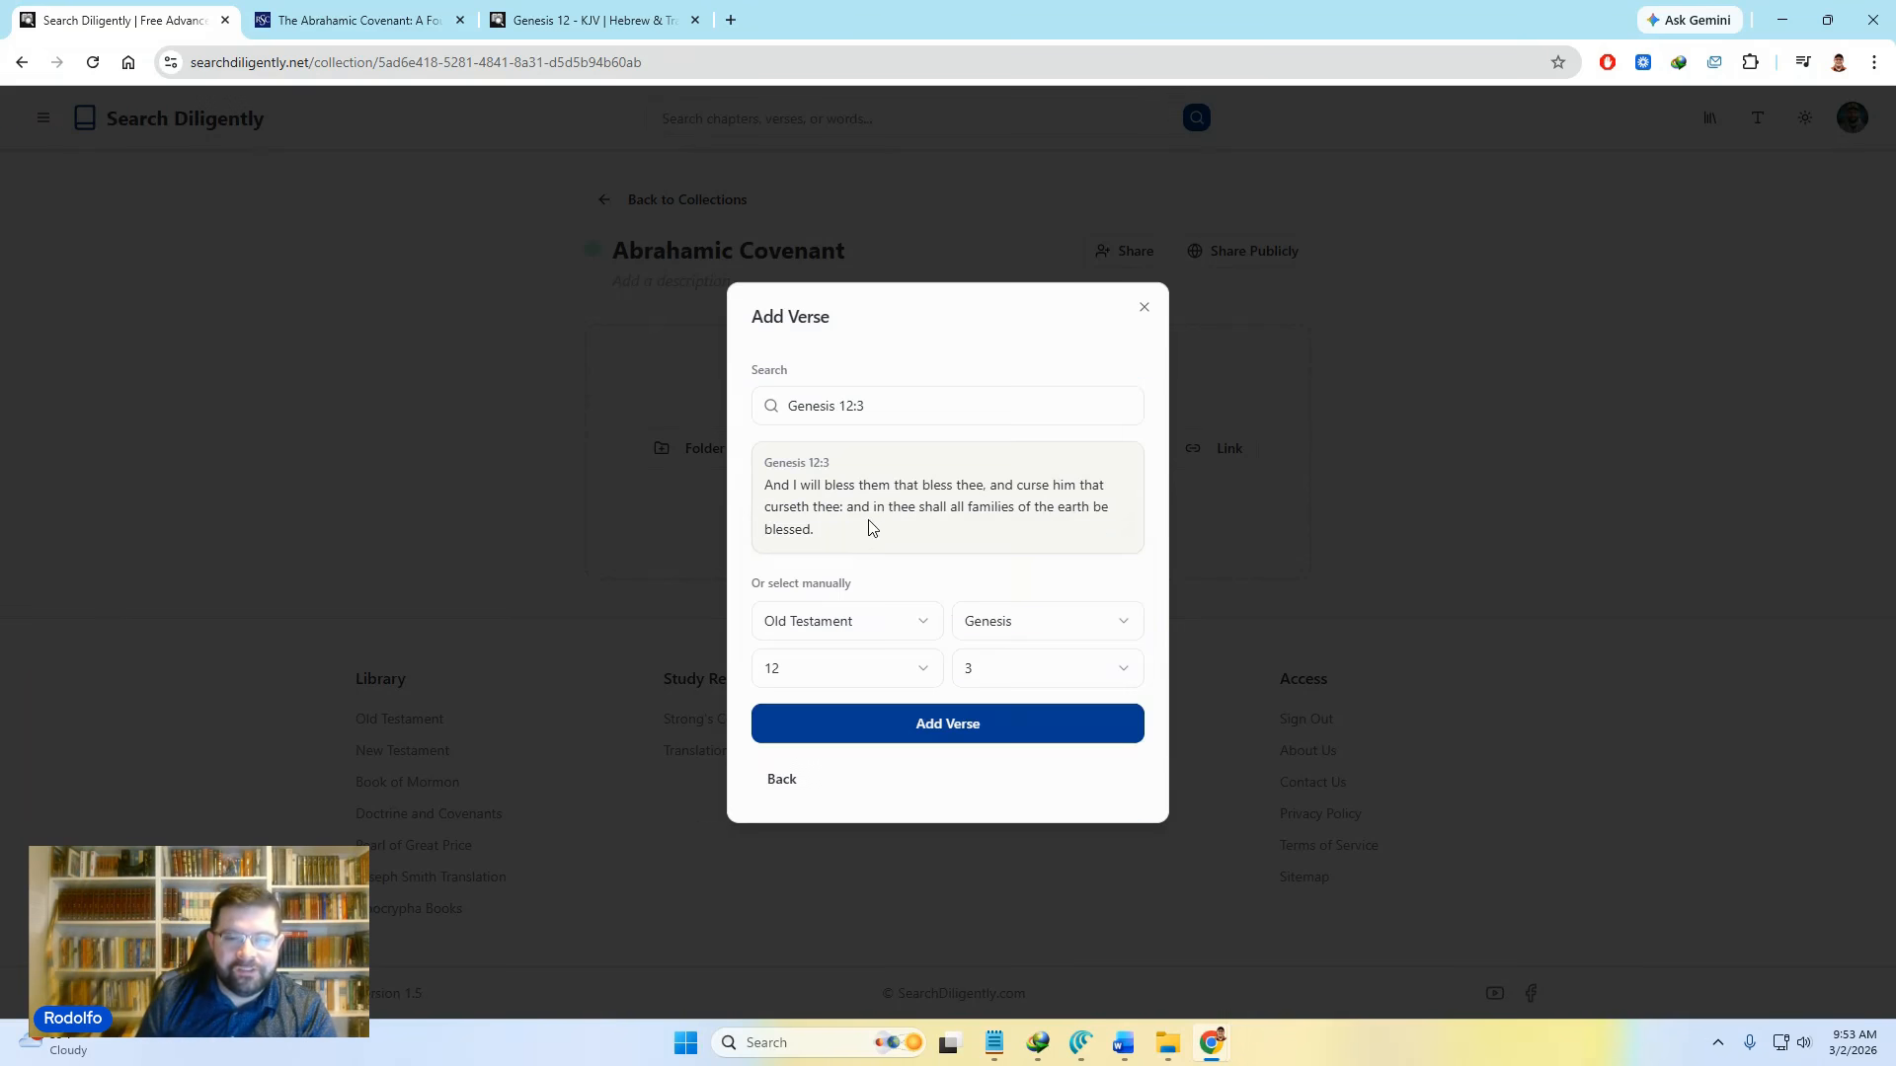
left_click(1020, 673)
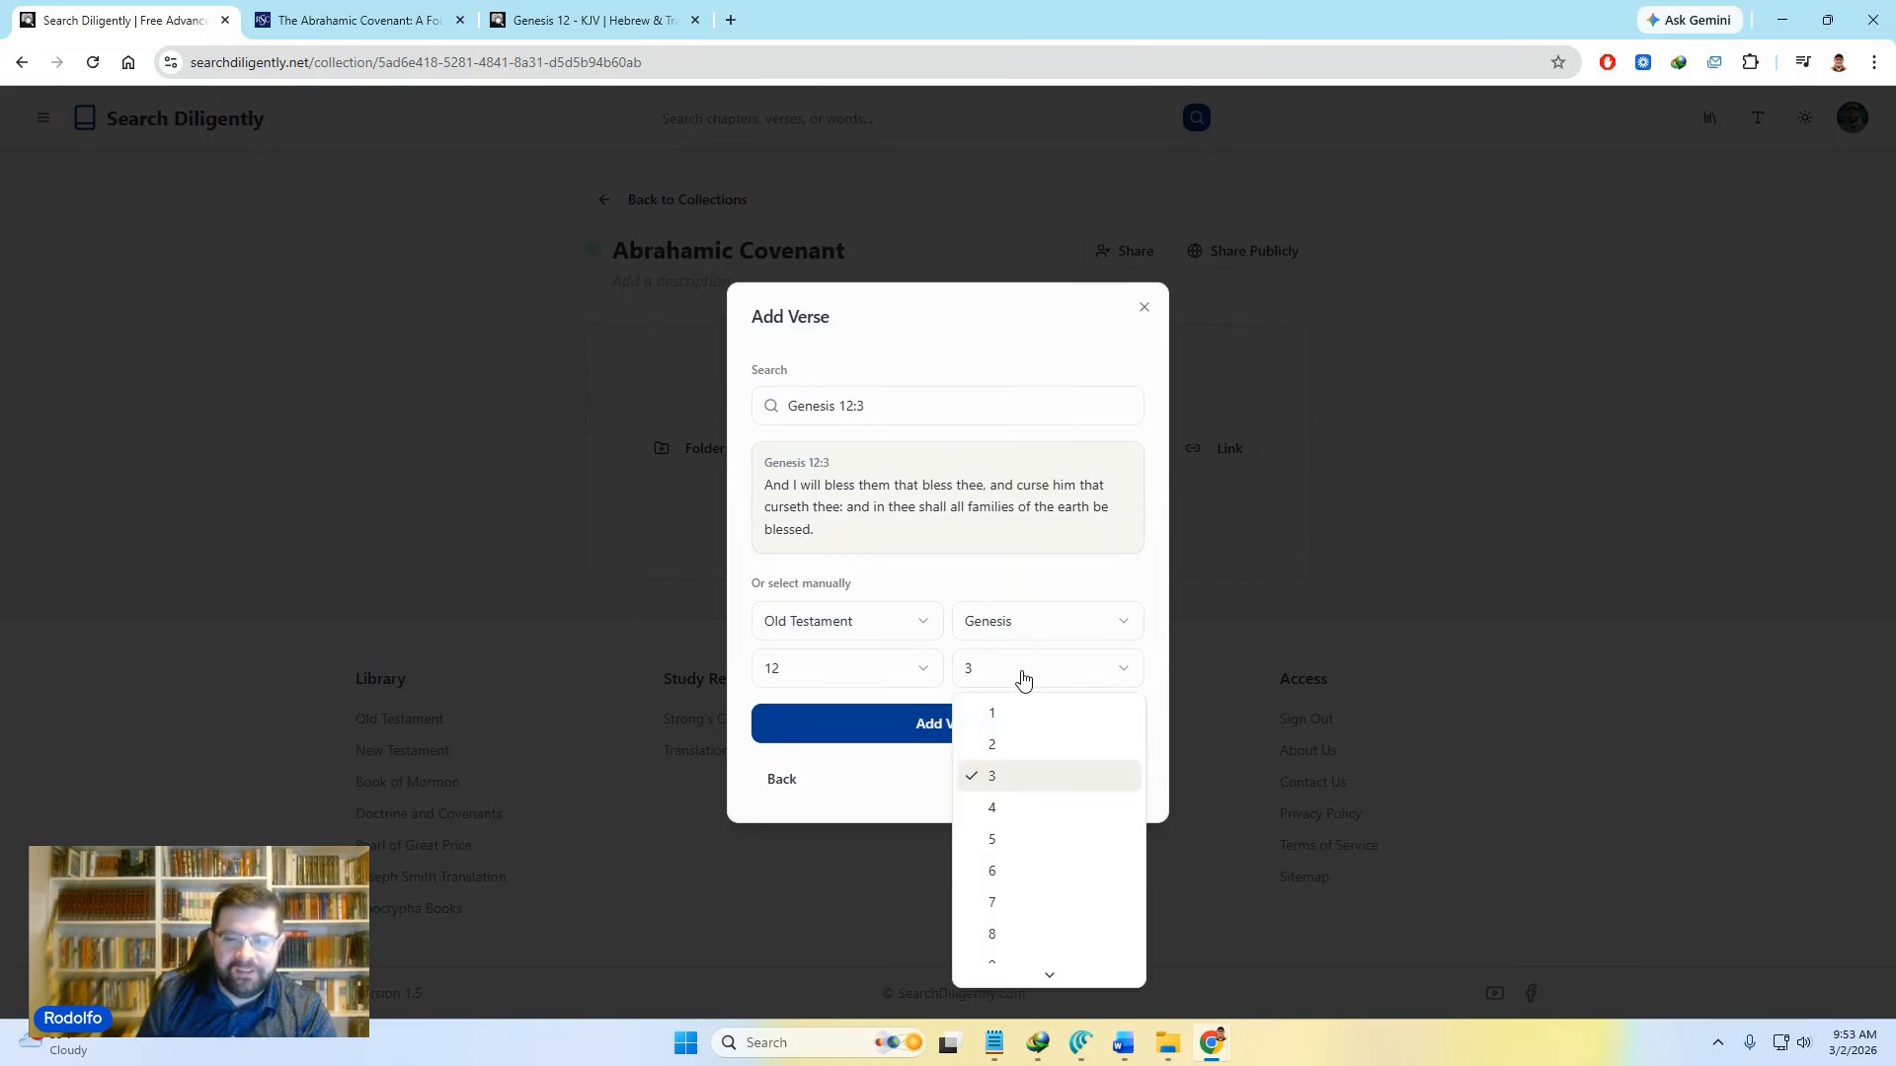
left_click(1031, 666)
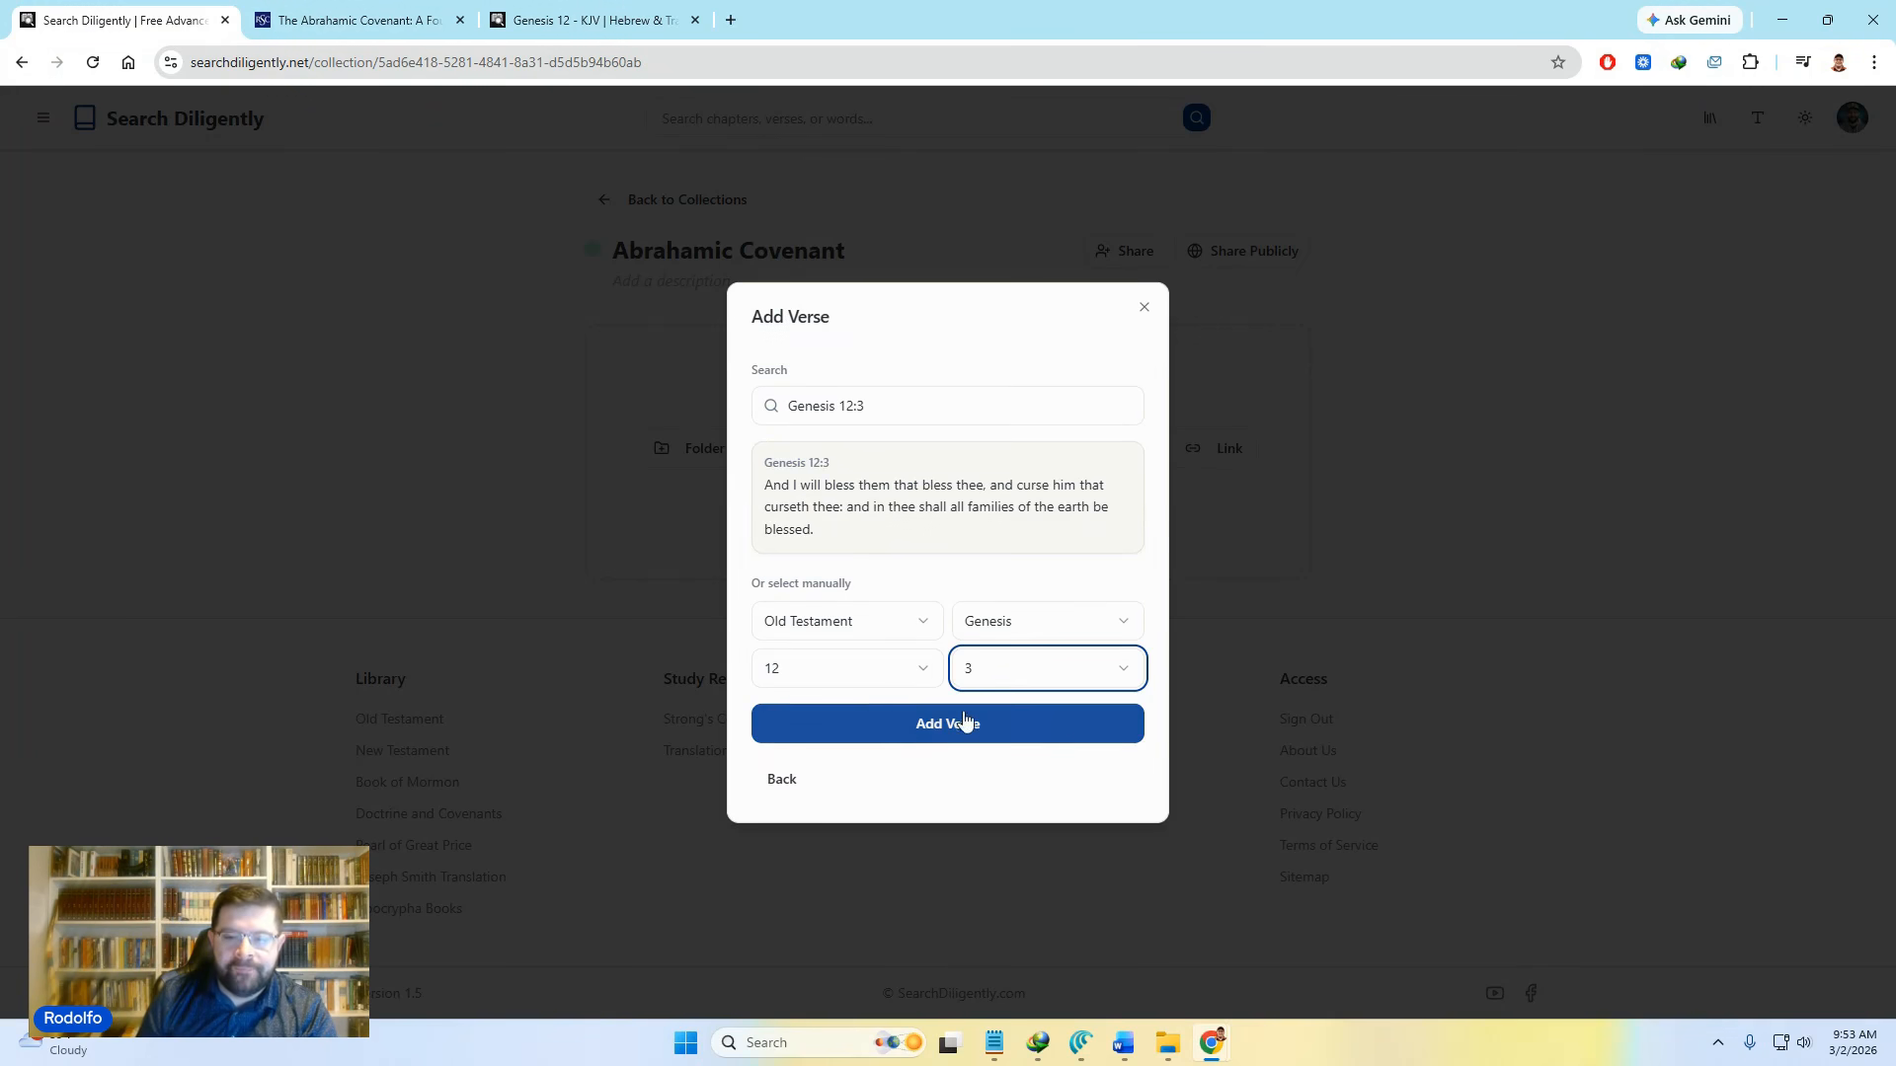
left_click(944, 733)
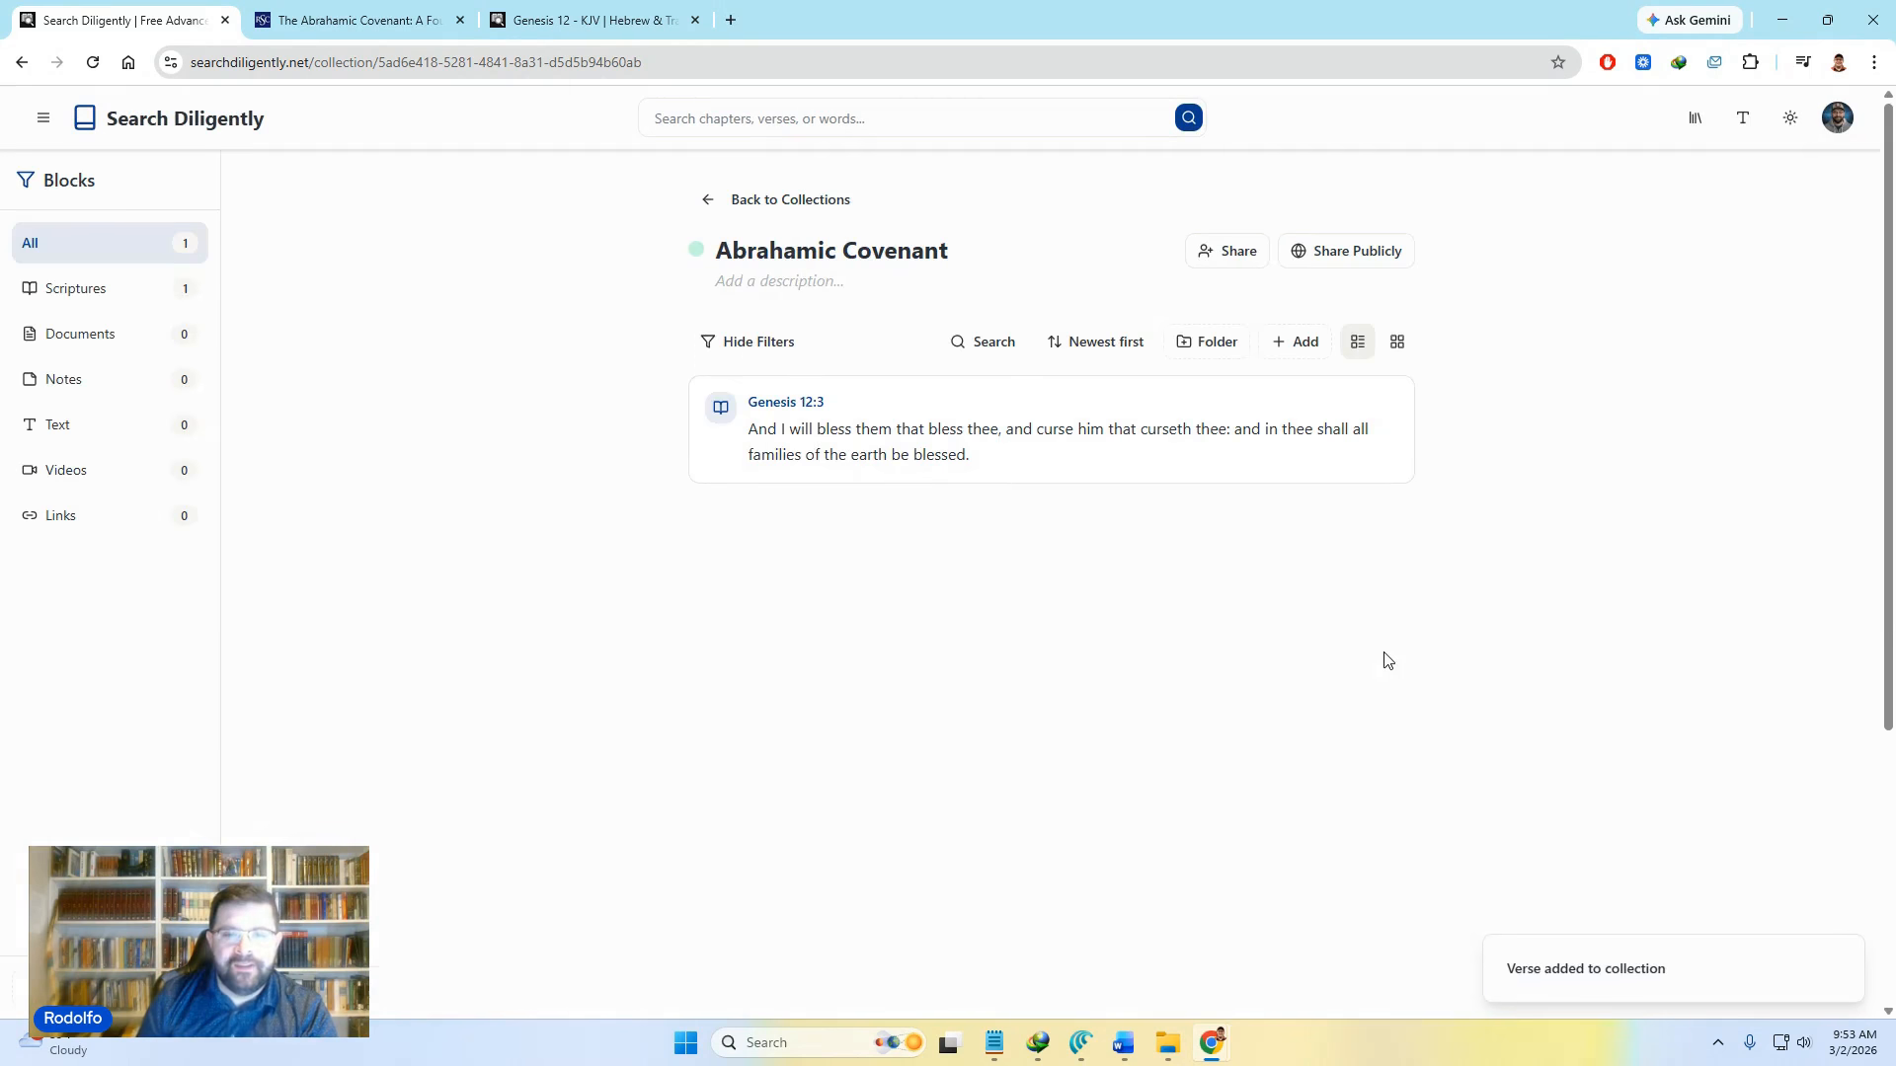
Step: Preview Genesis 12 with verse 3 highlighted, then close it and start another block
left_click(801, 407)
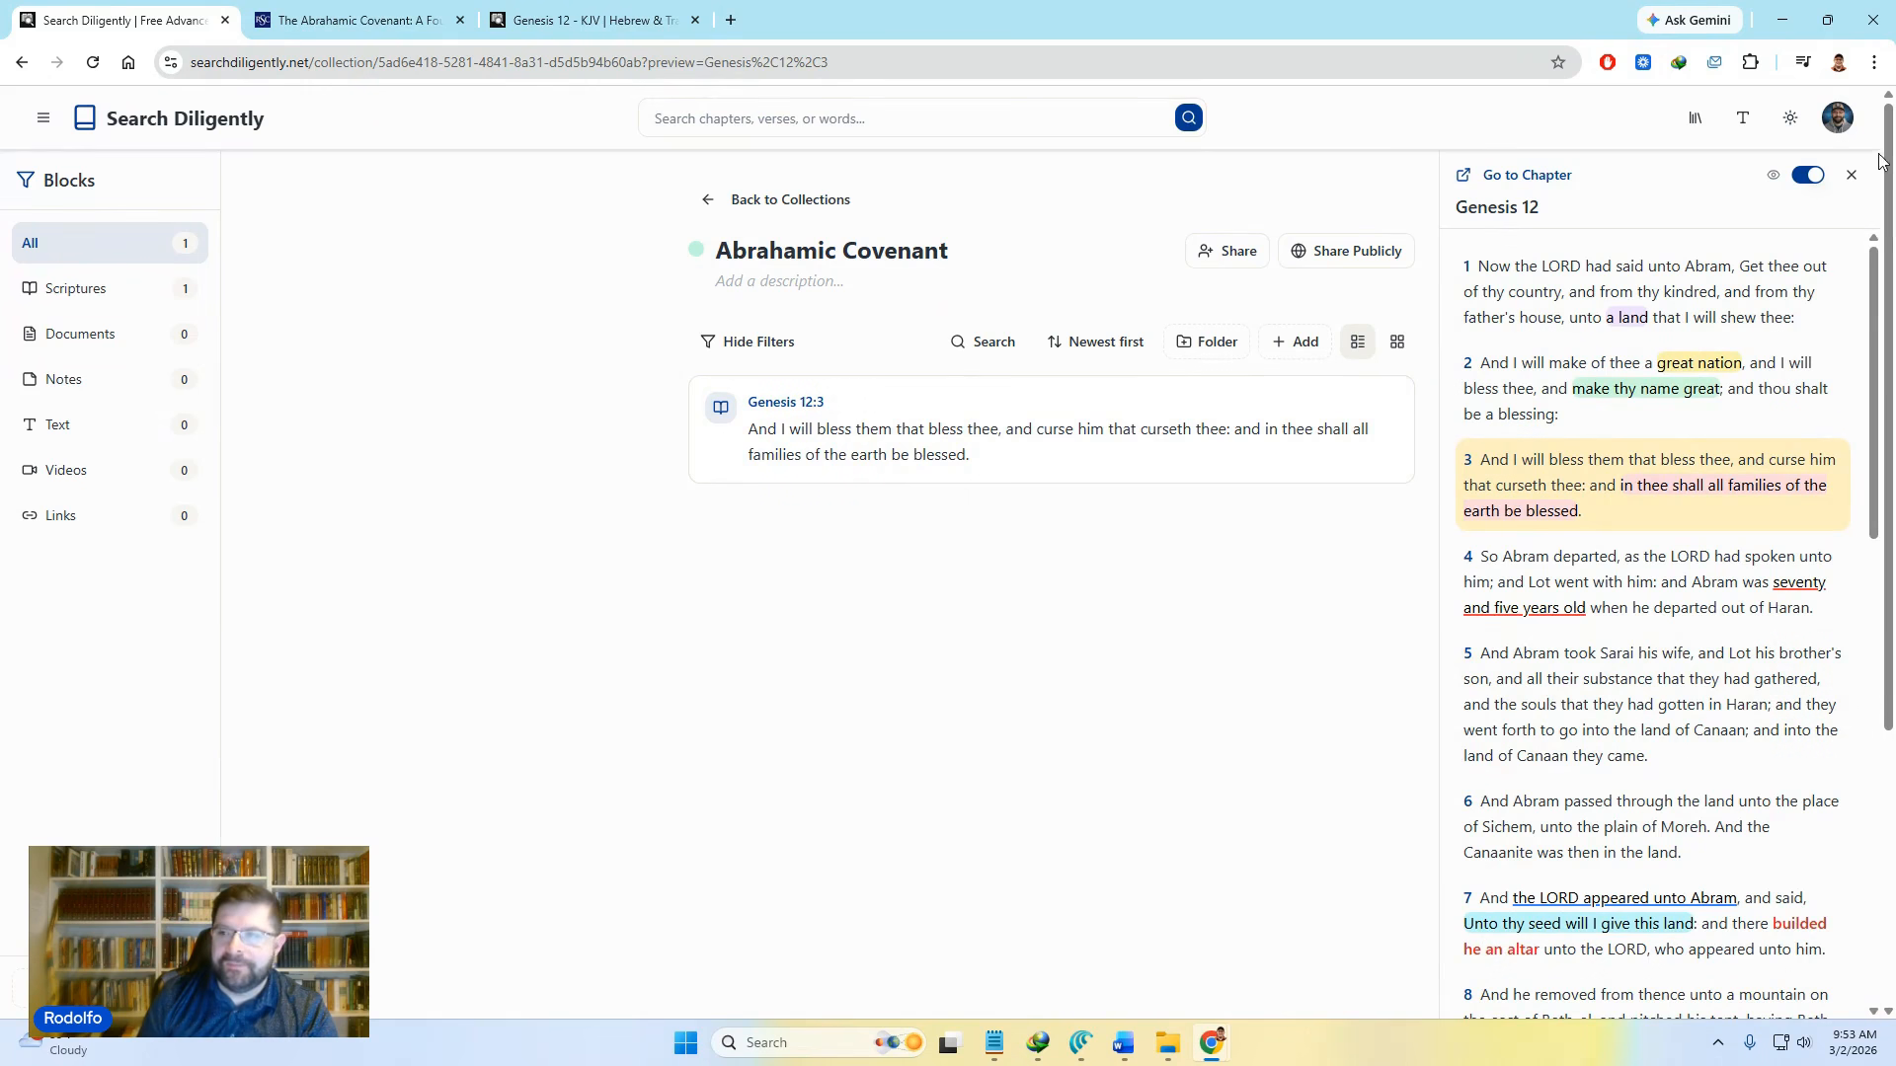
left_click(1852, 175)
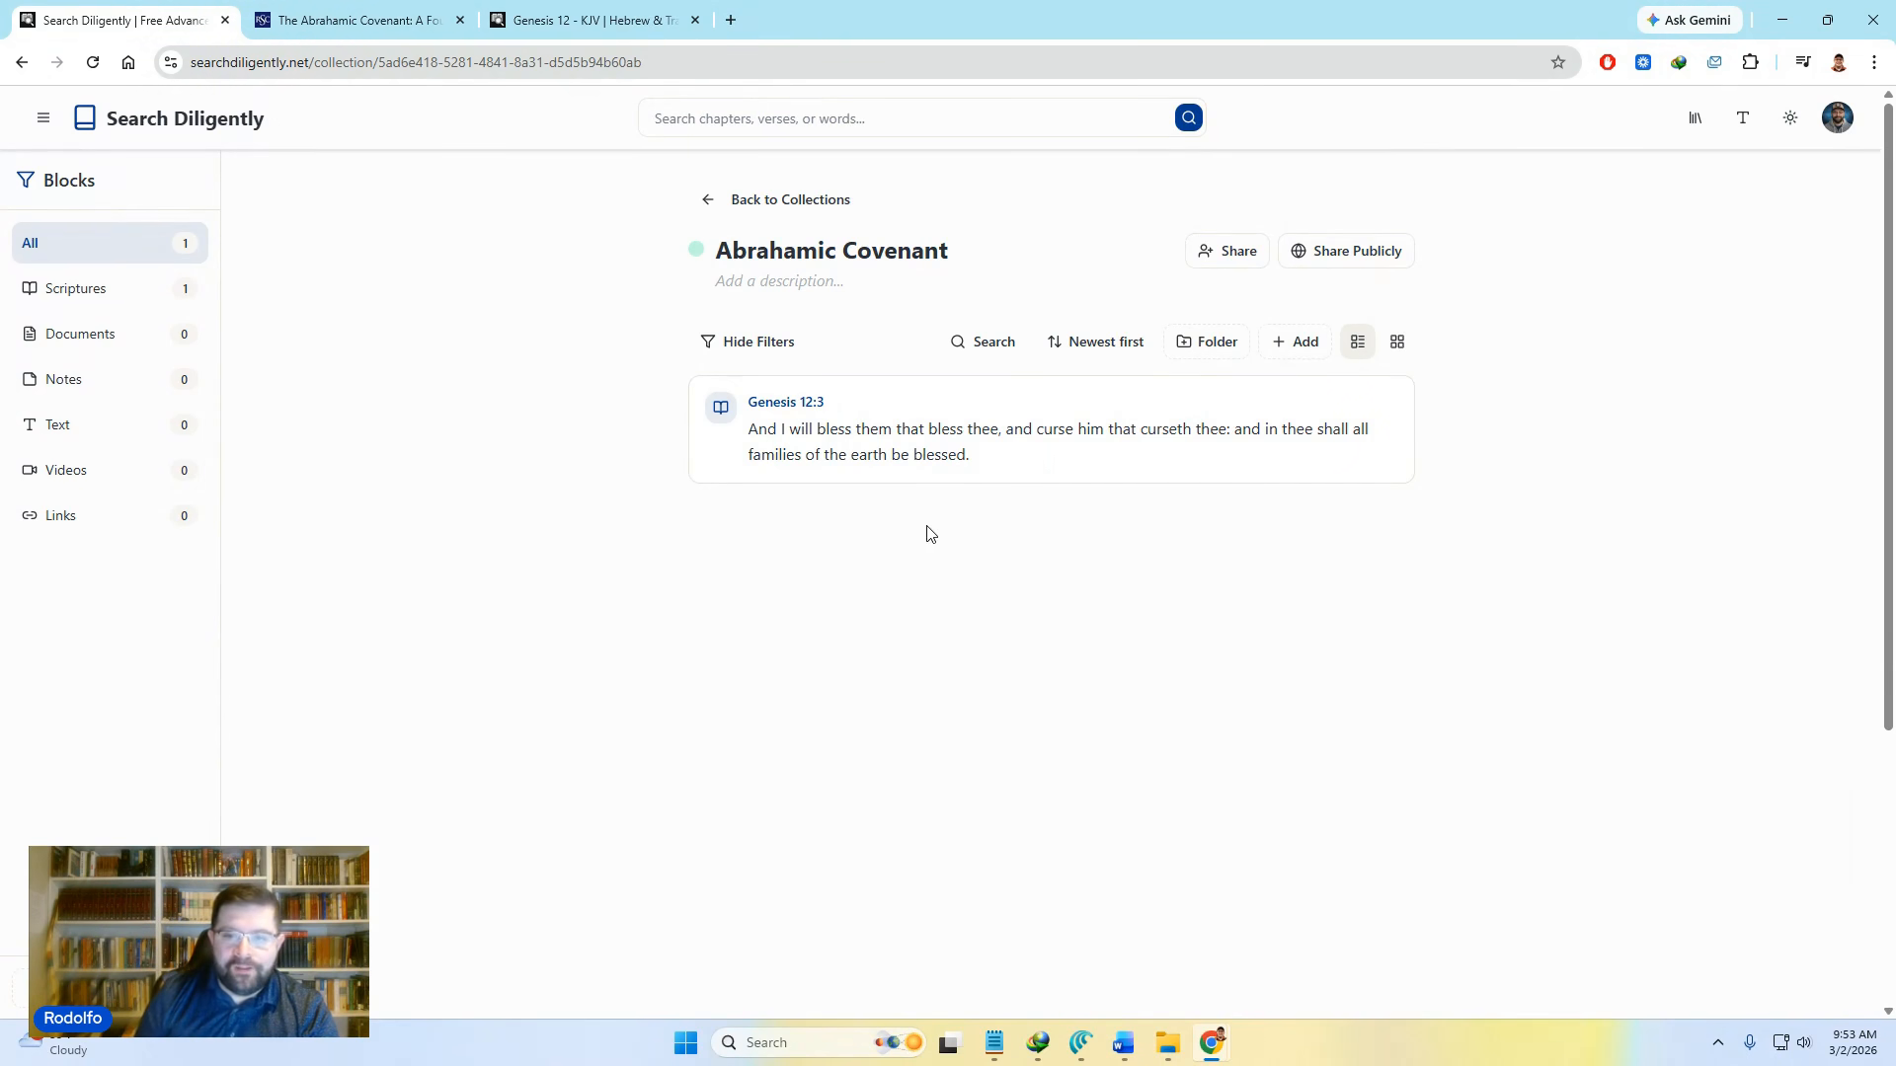
left_click(1309, 340)
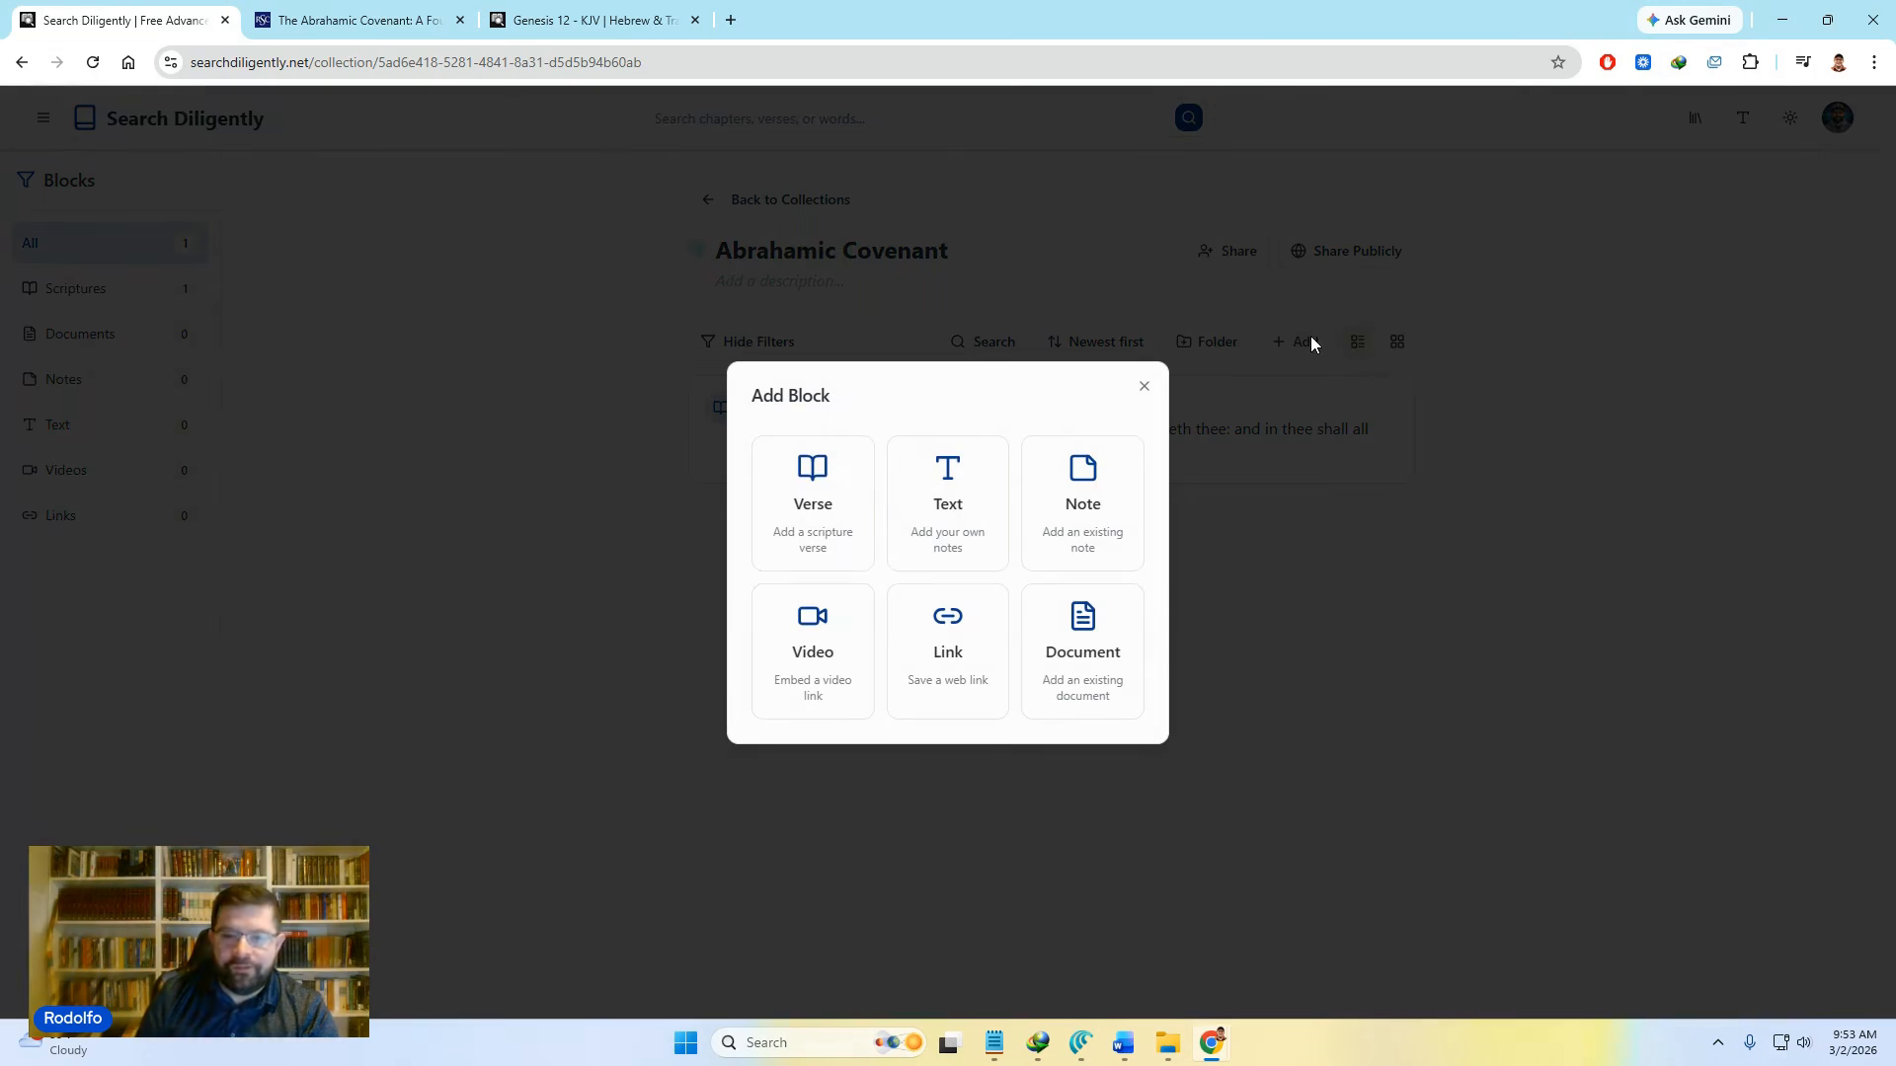
Step: Add a text note titled 'This are some thoughts' reading 'The Abrahamic covenant is awesome'
left_click(931, 505)
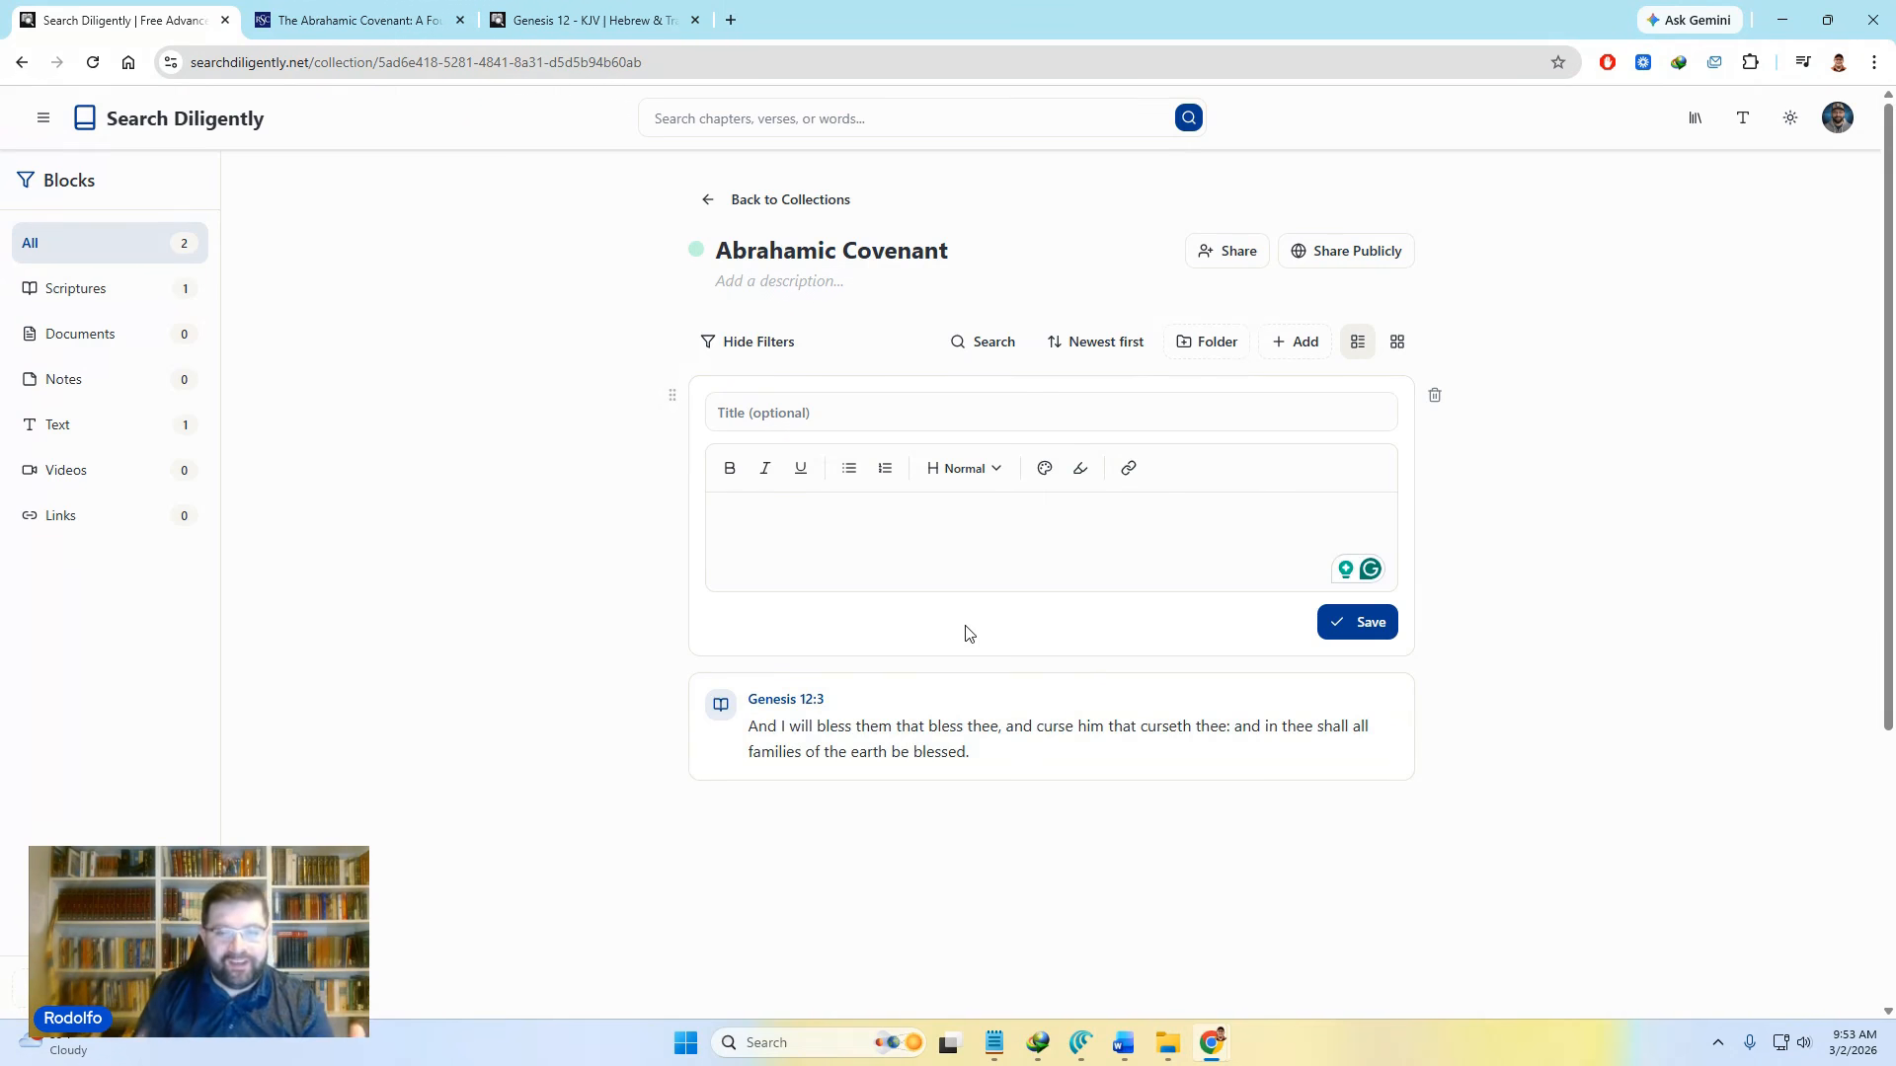
left_click(997, 415)
type("This a")
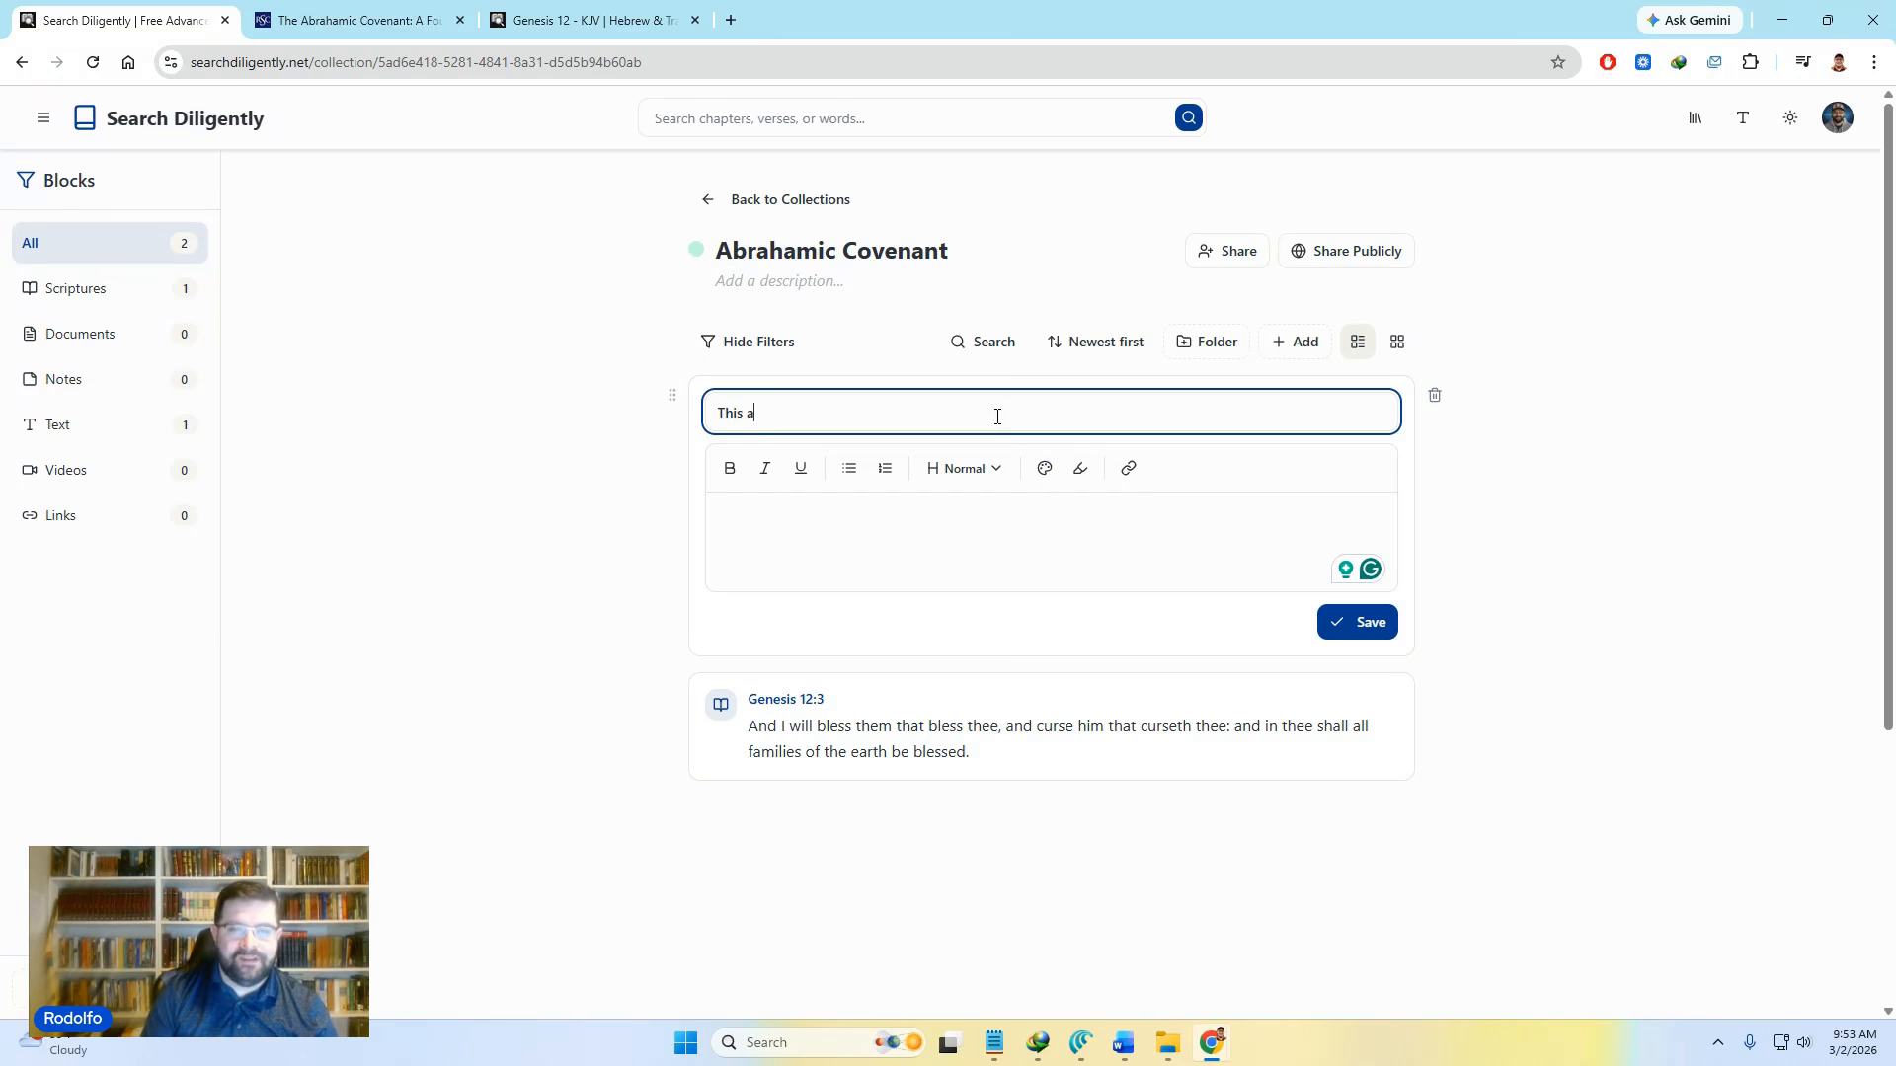
type("re some thoughts")
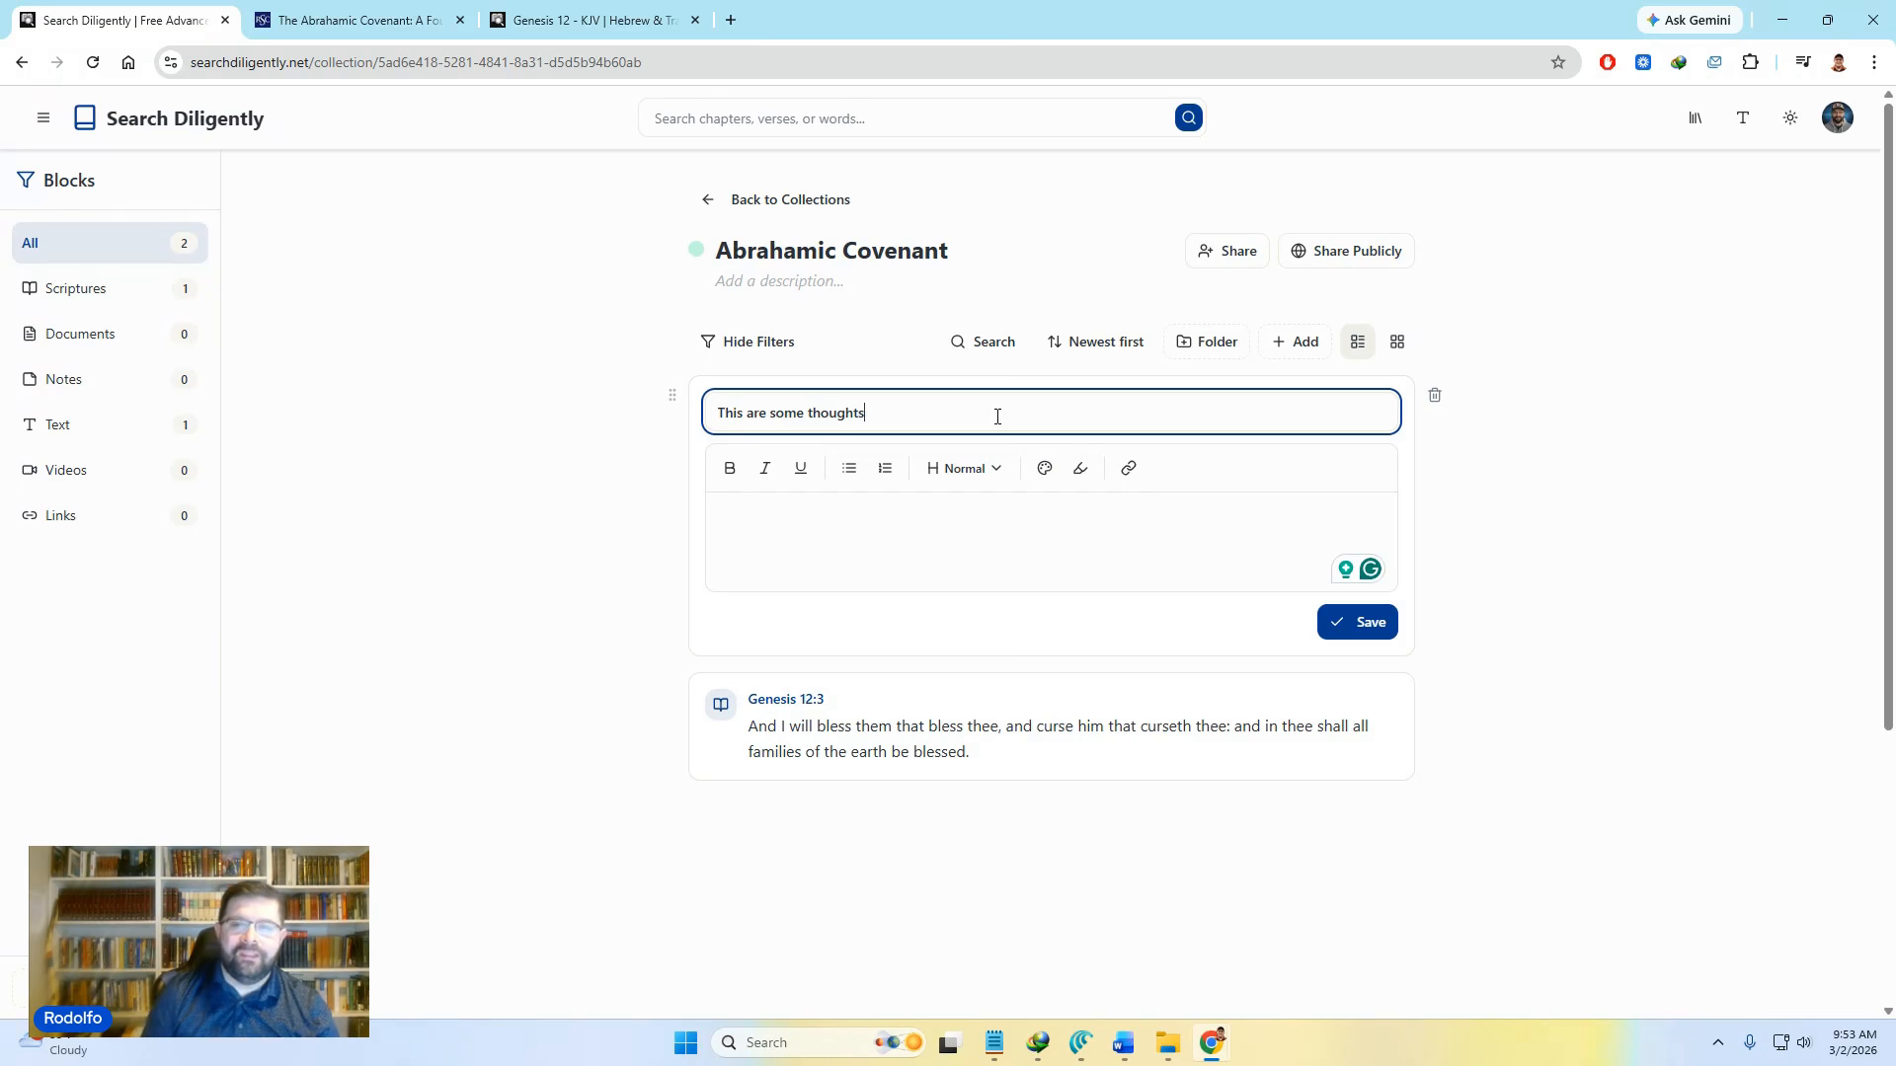
left_click(927, 539)
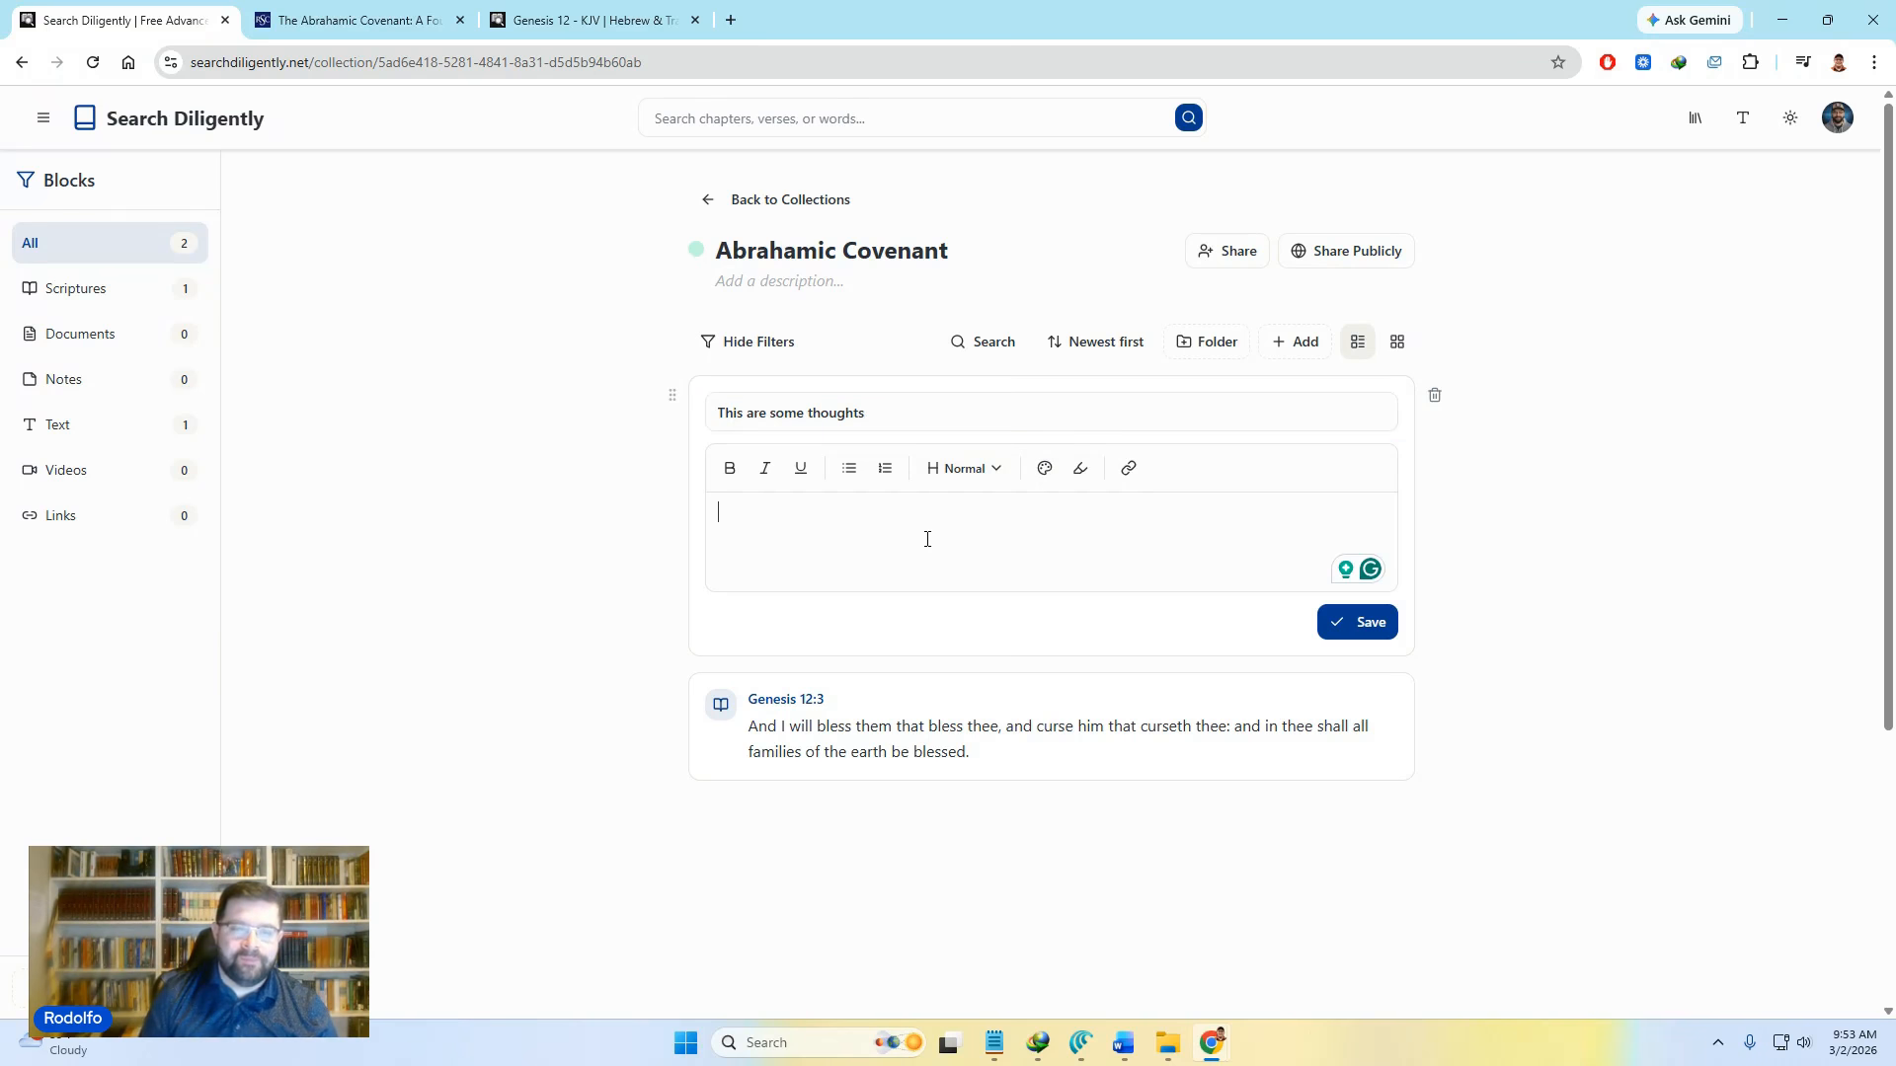
type("The Abrh")
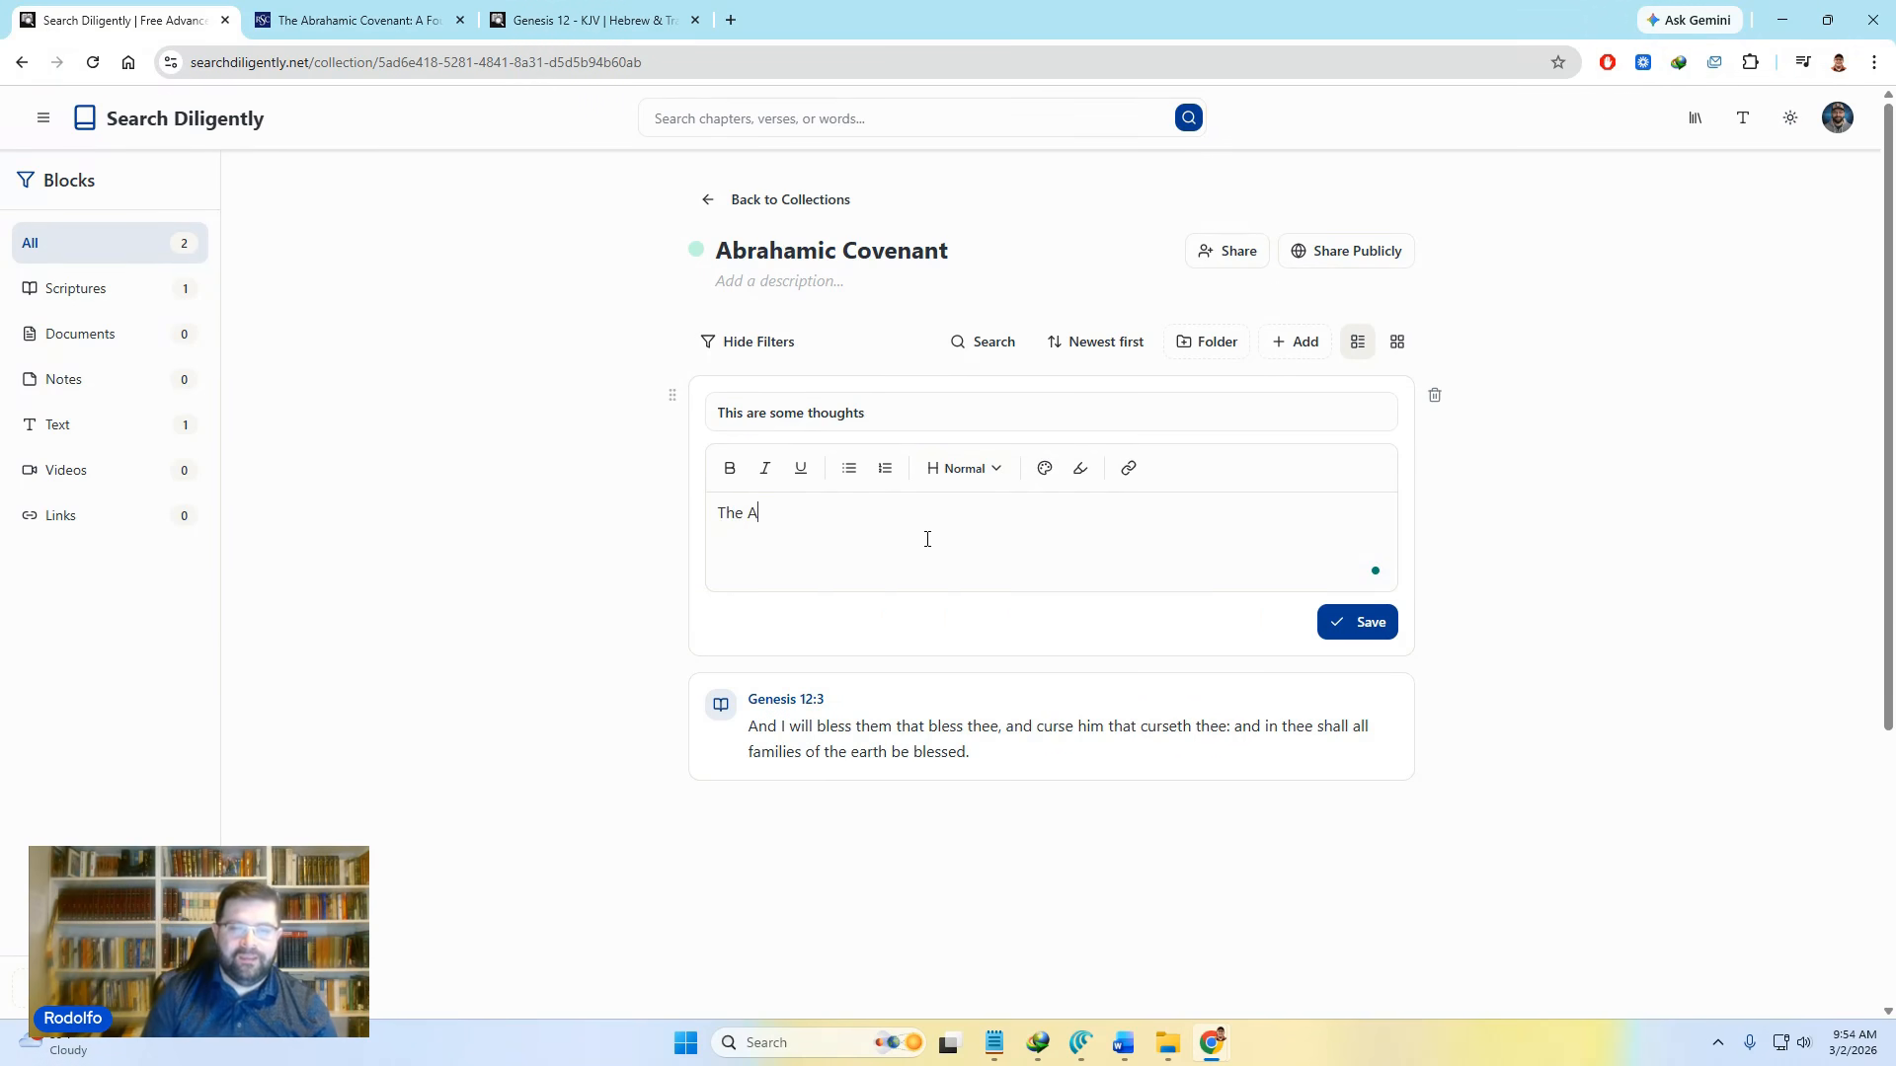
type("ic co")
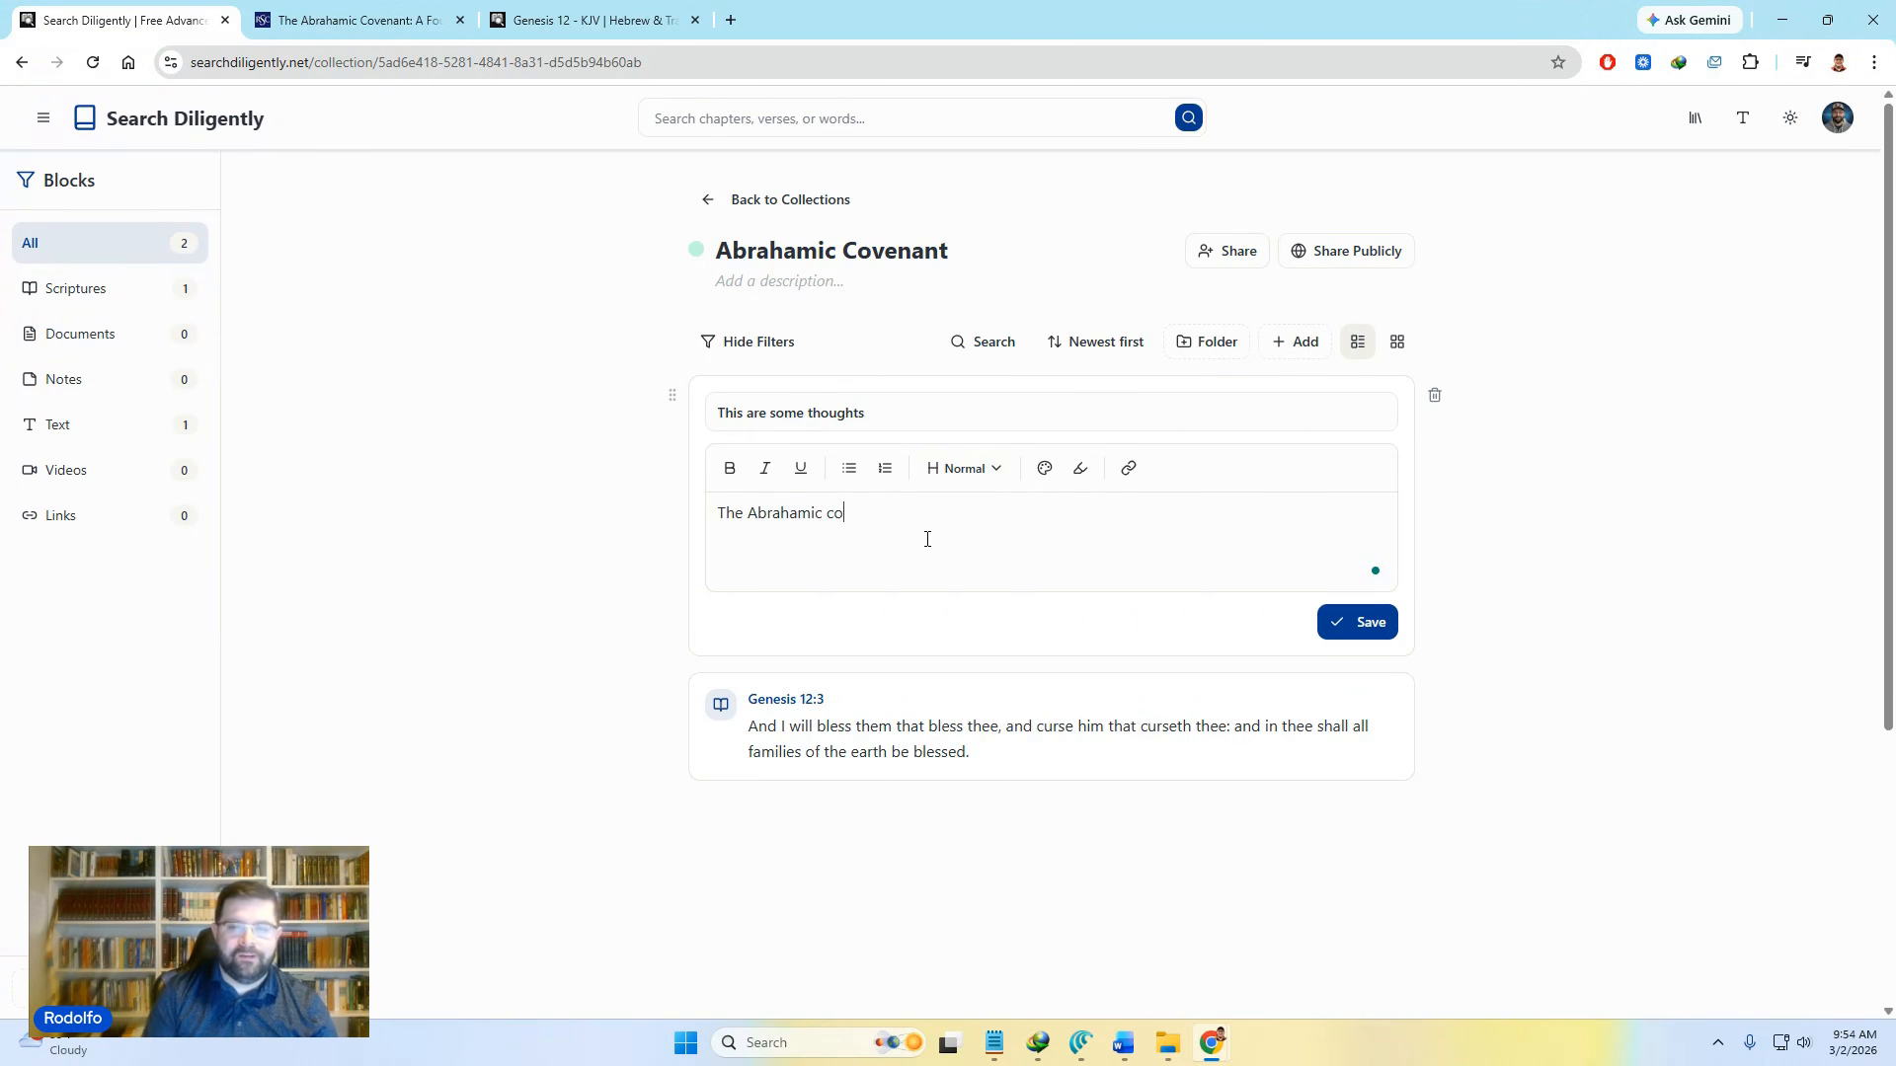
type("venant is awesome")
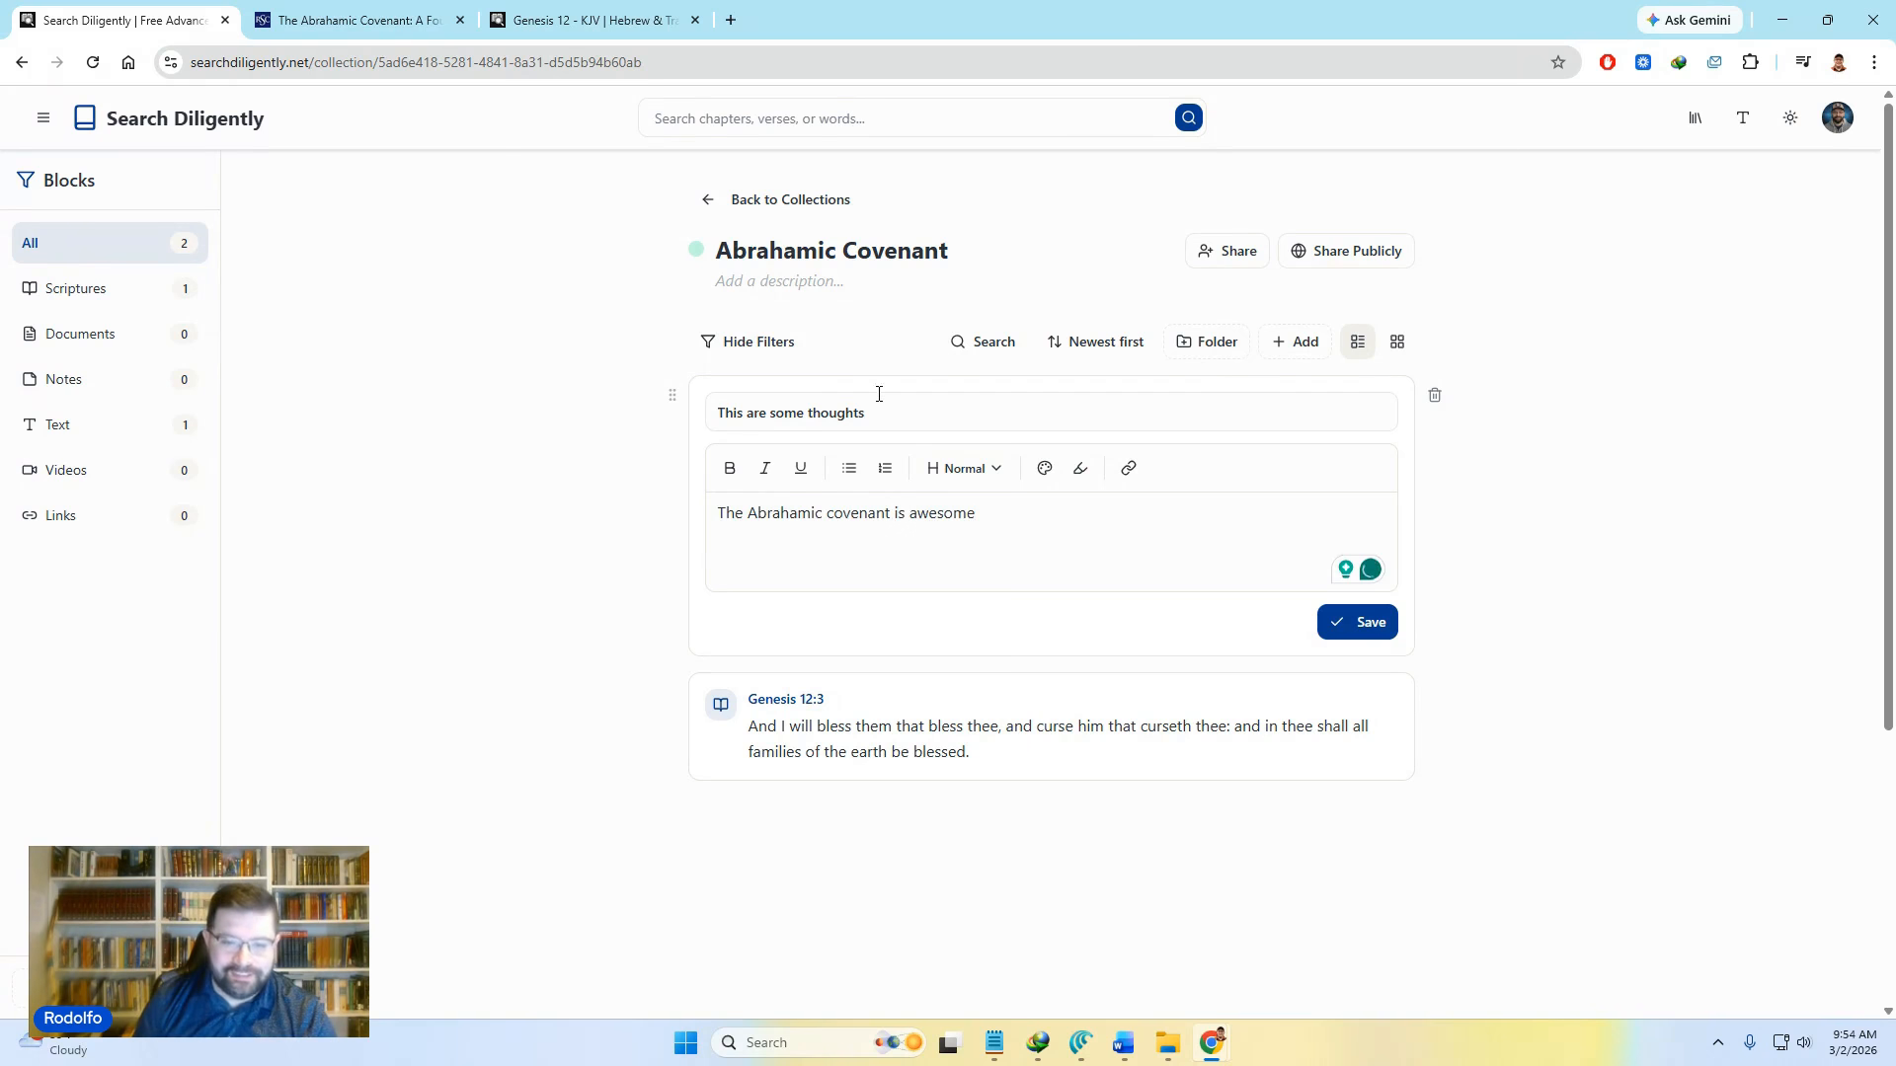
left_click(1366, 620)
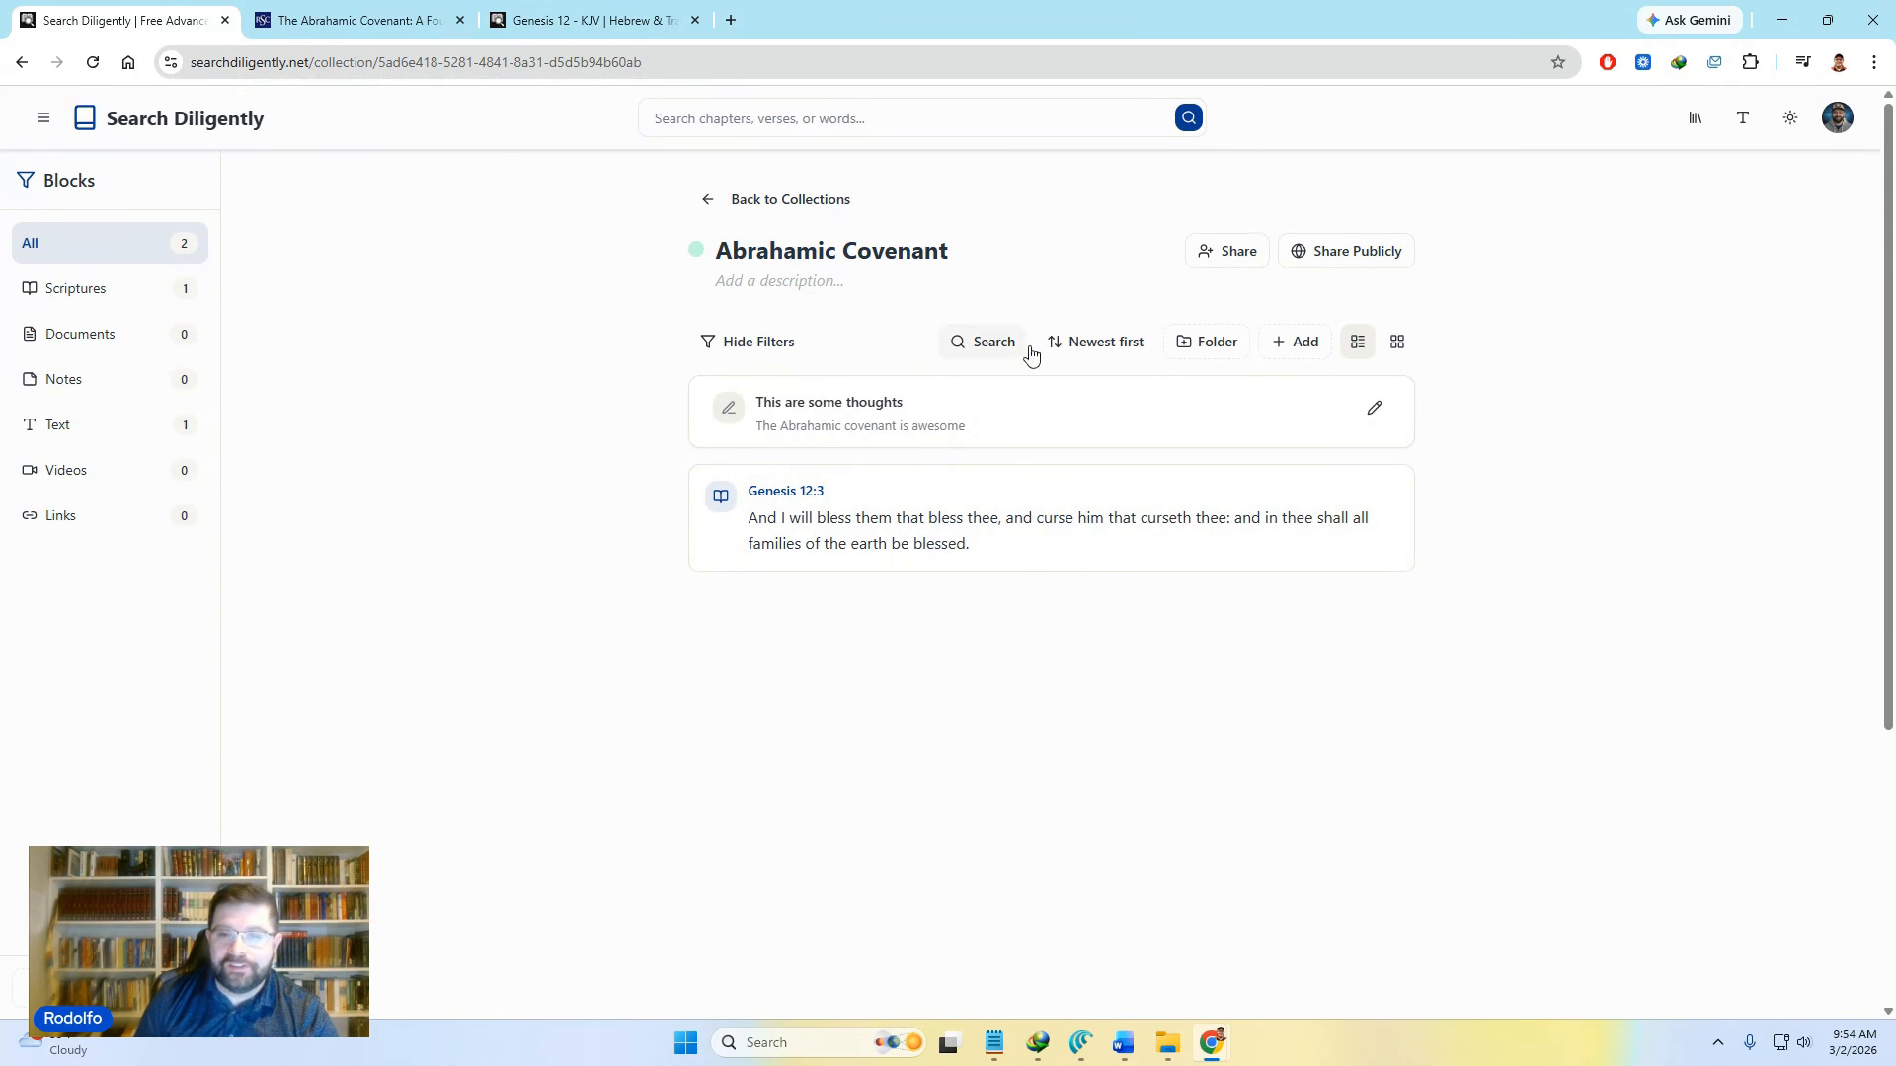
left_click(1308, 345)
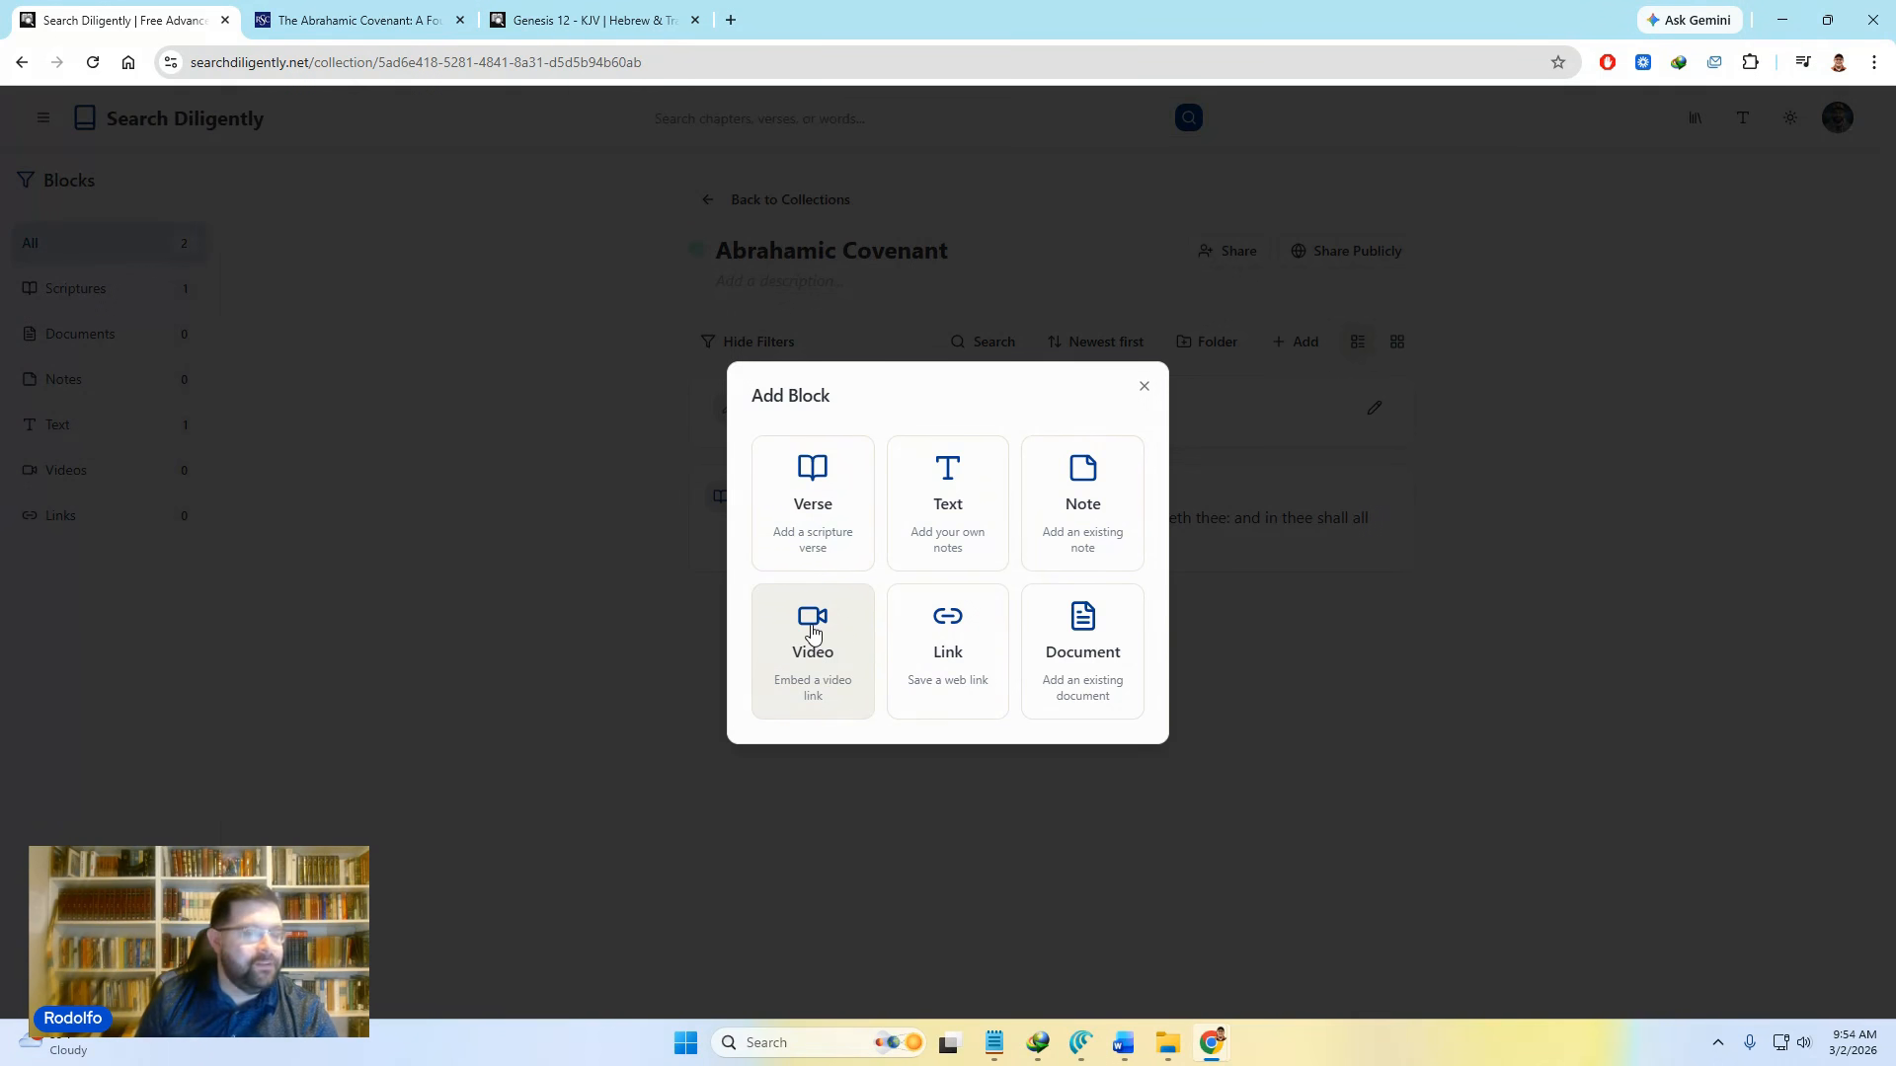
Step: Add a YouTube video block from the pasted link, titled 'This is a video about the AC'
left_click(813, 632)
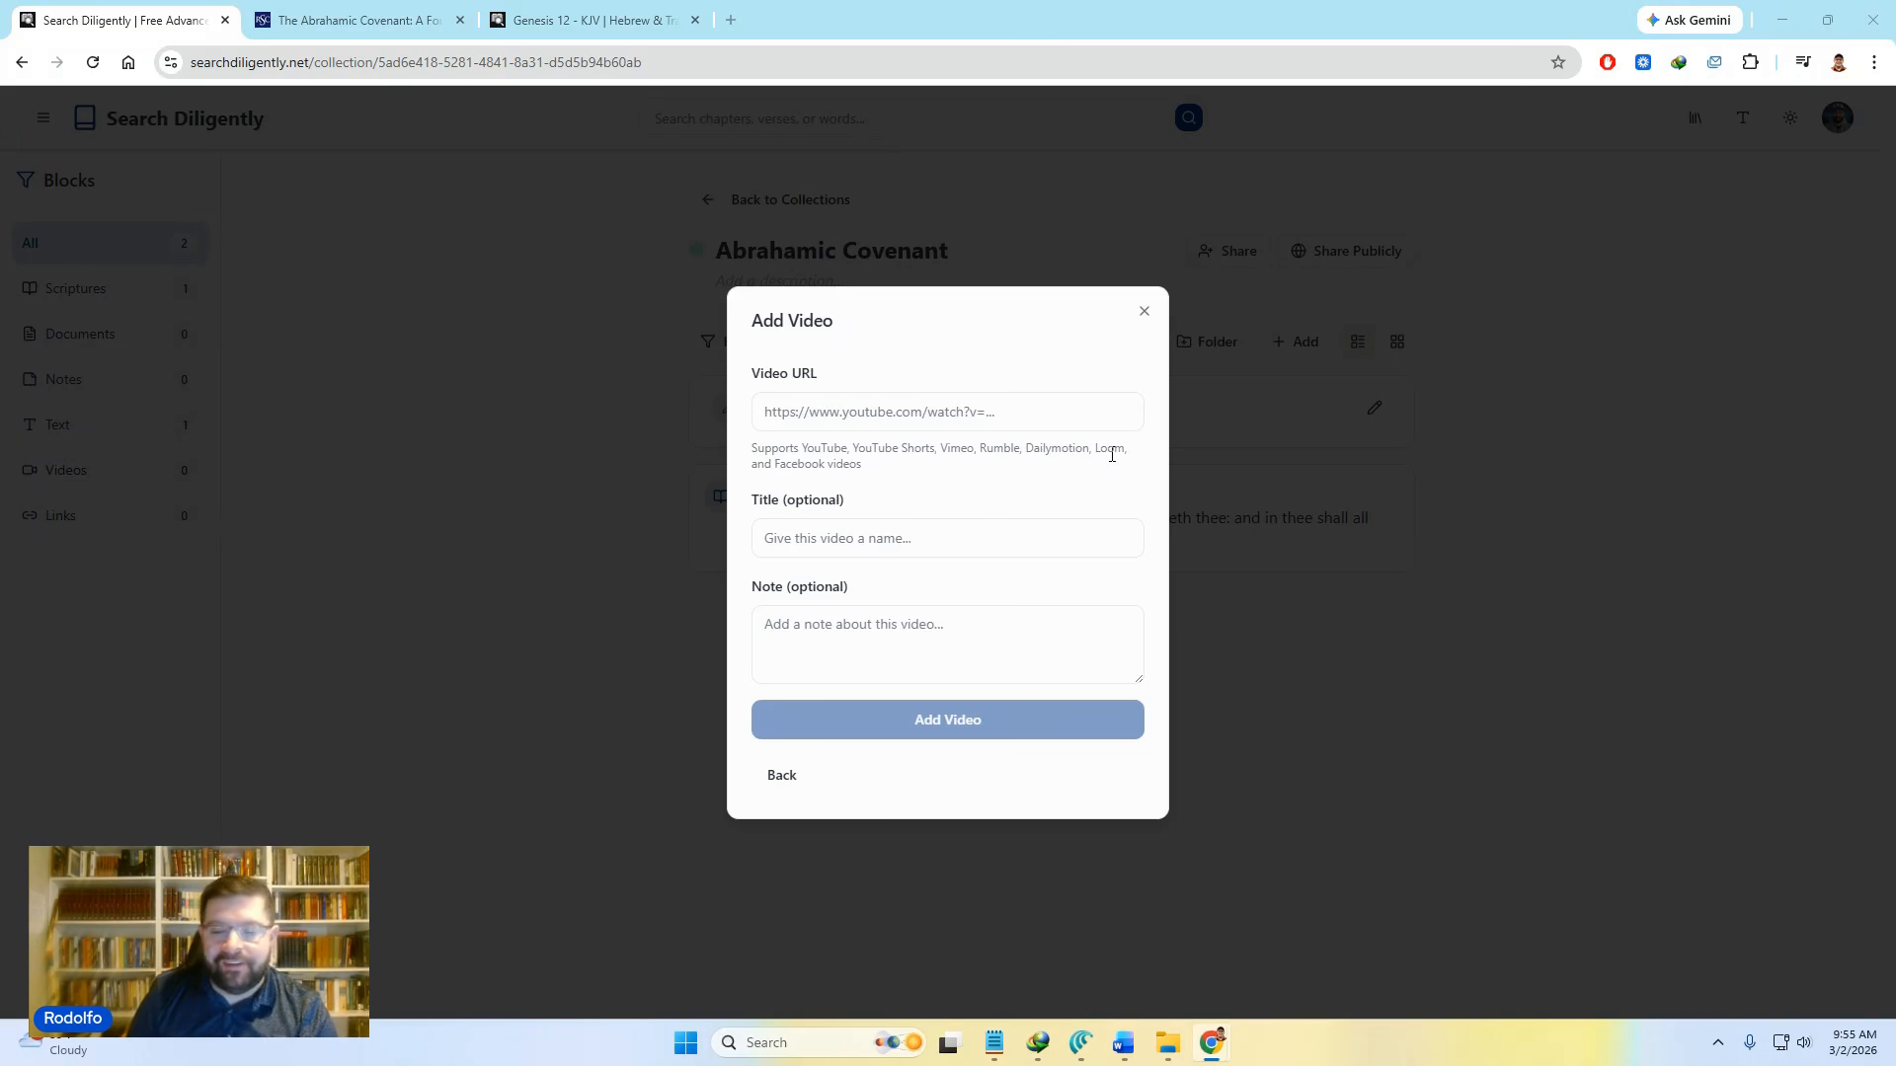
left_click(993, 423)
type("https://www.youtube.com/watch?v=WB1VPinrlKY")
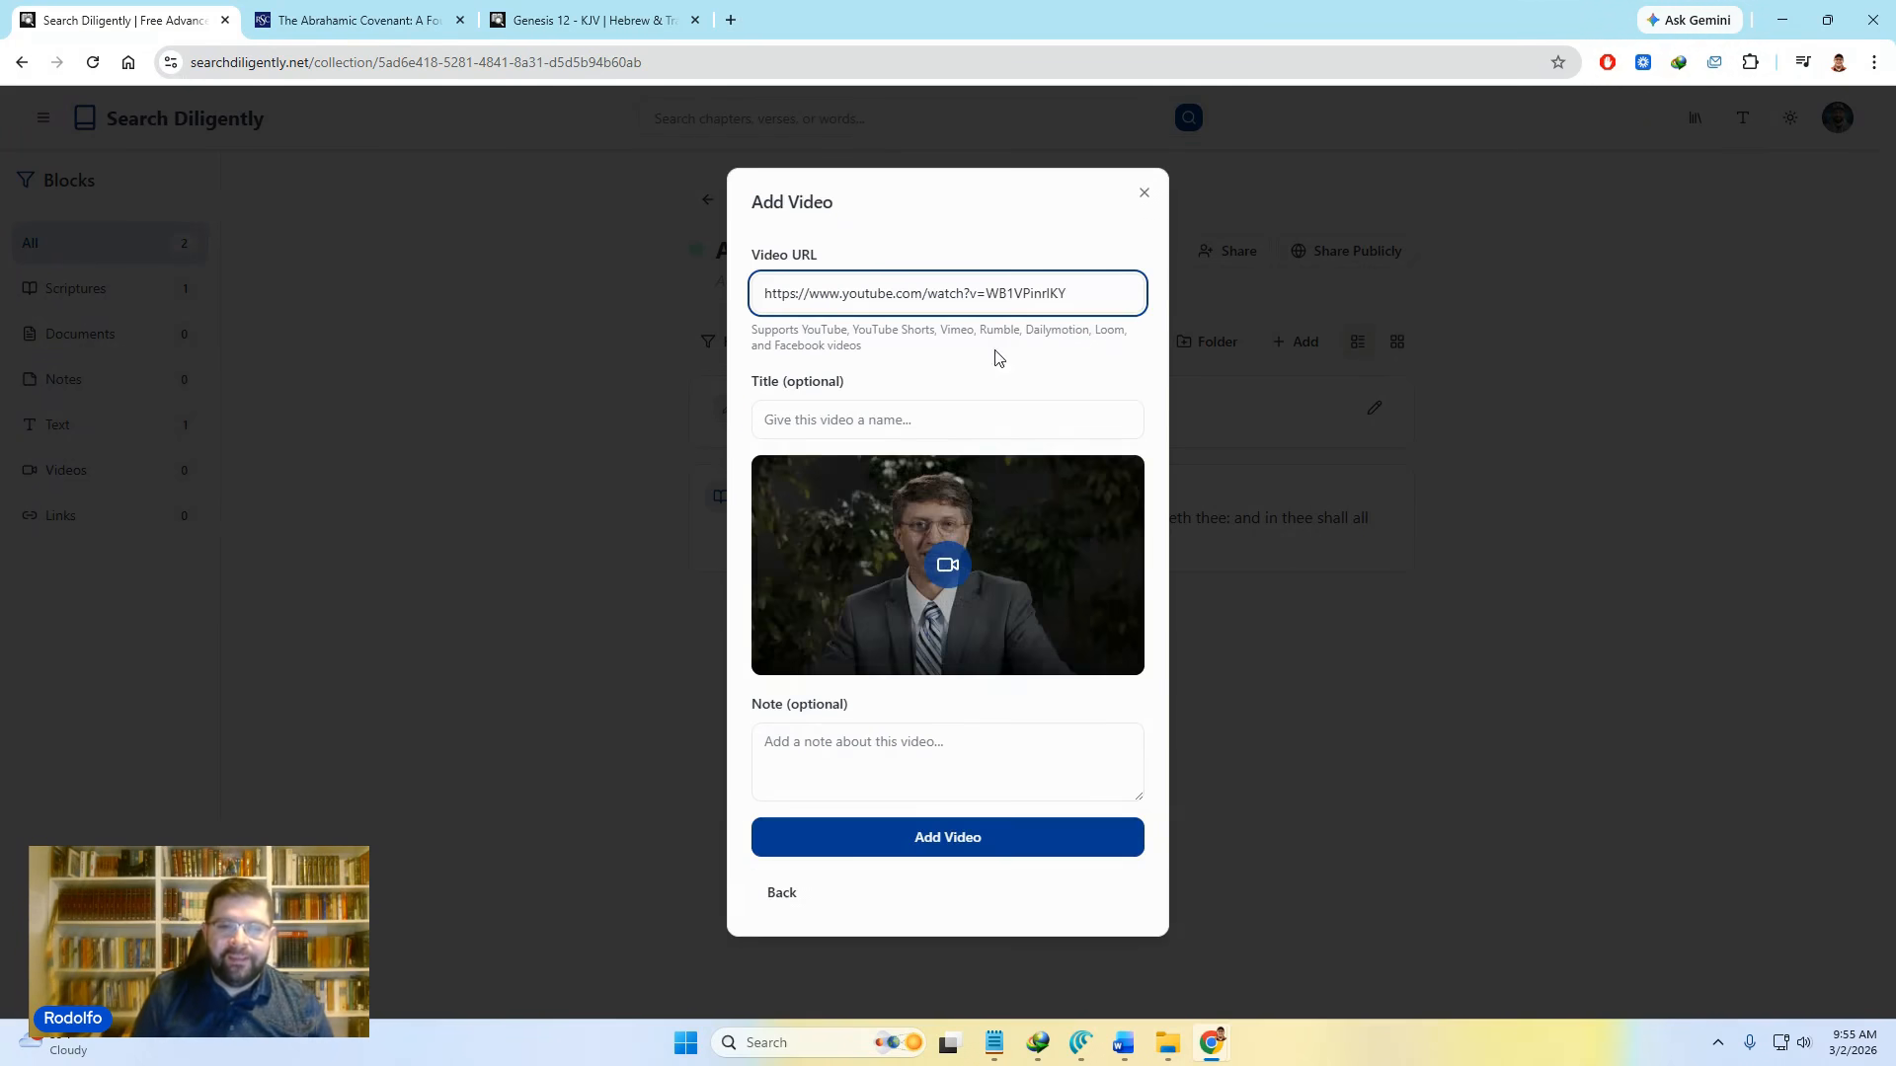
left_click(873, 419)
type("This is a video")
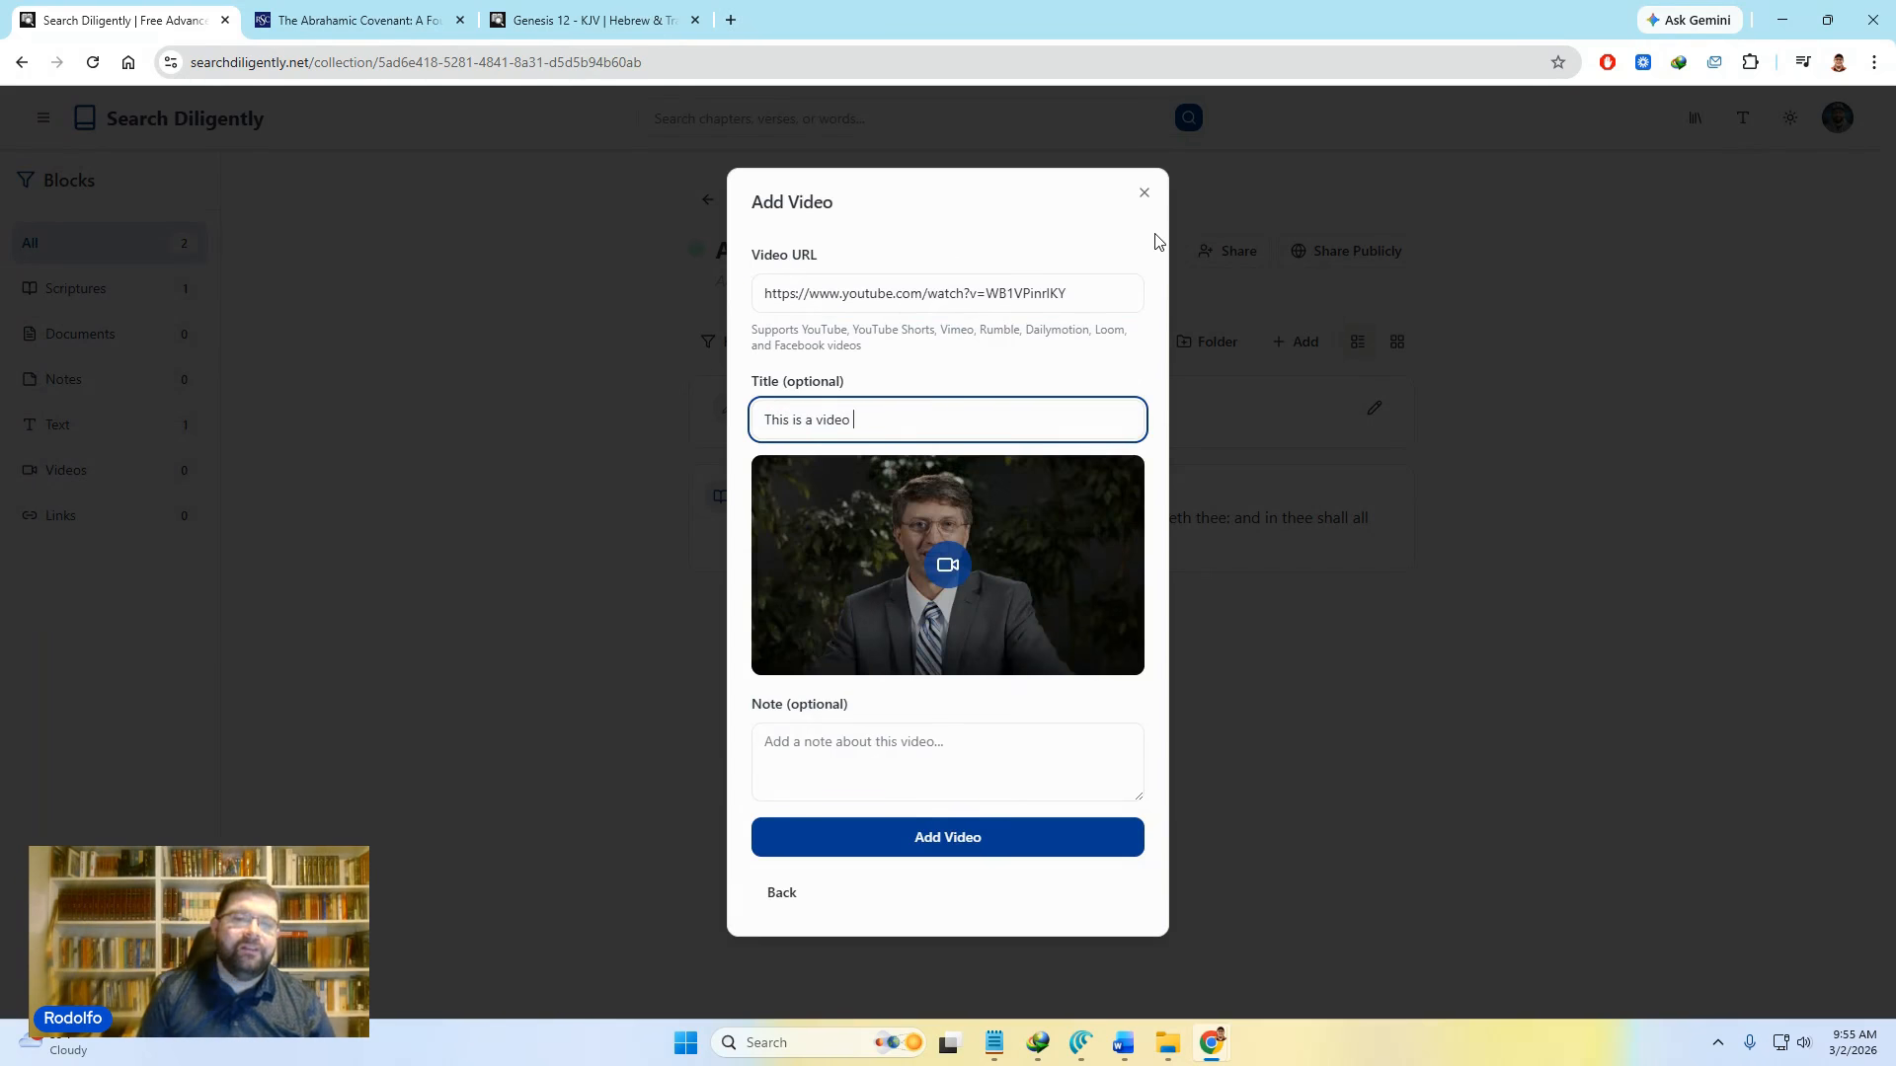
type(" abou")
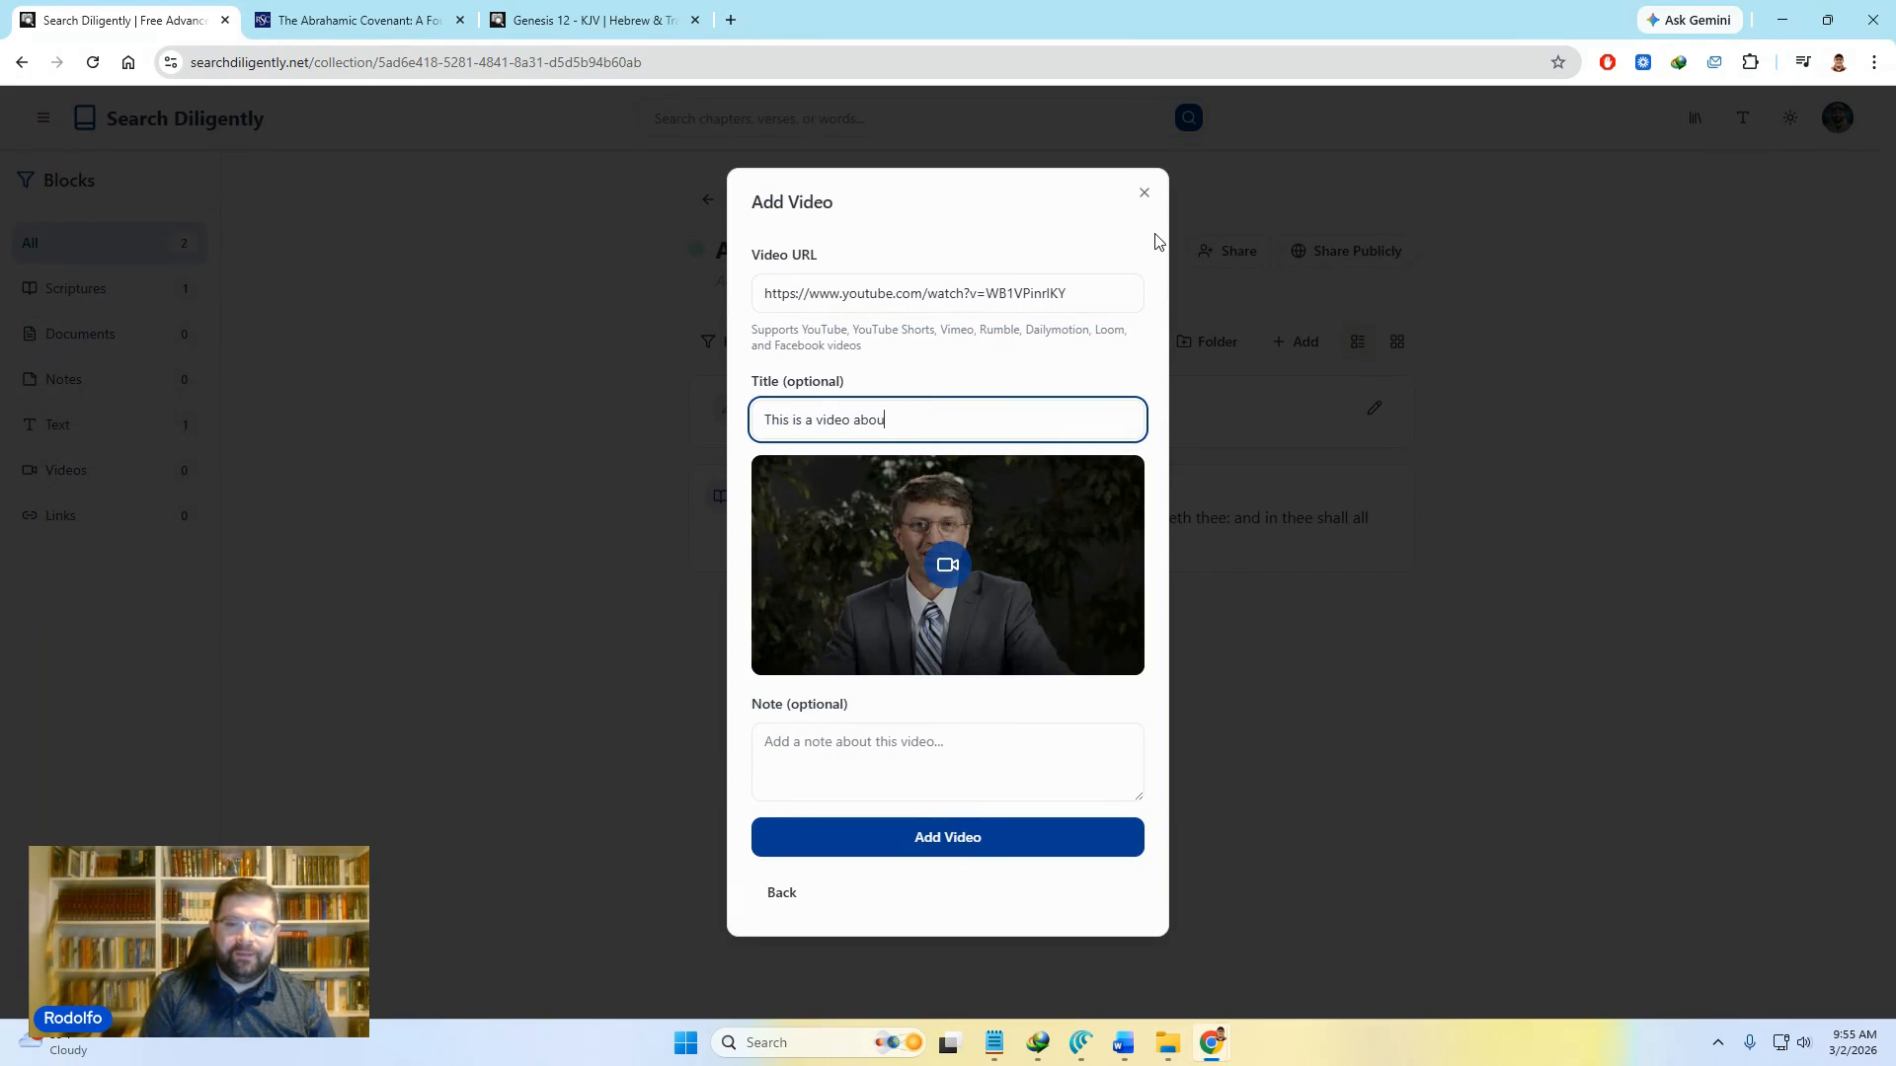
type("t the AC")
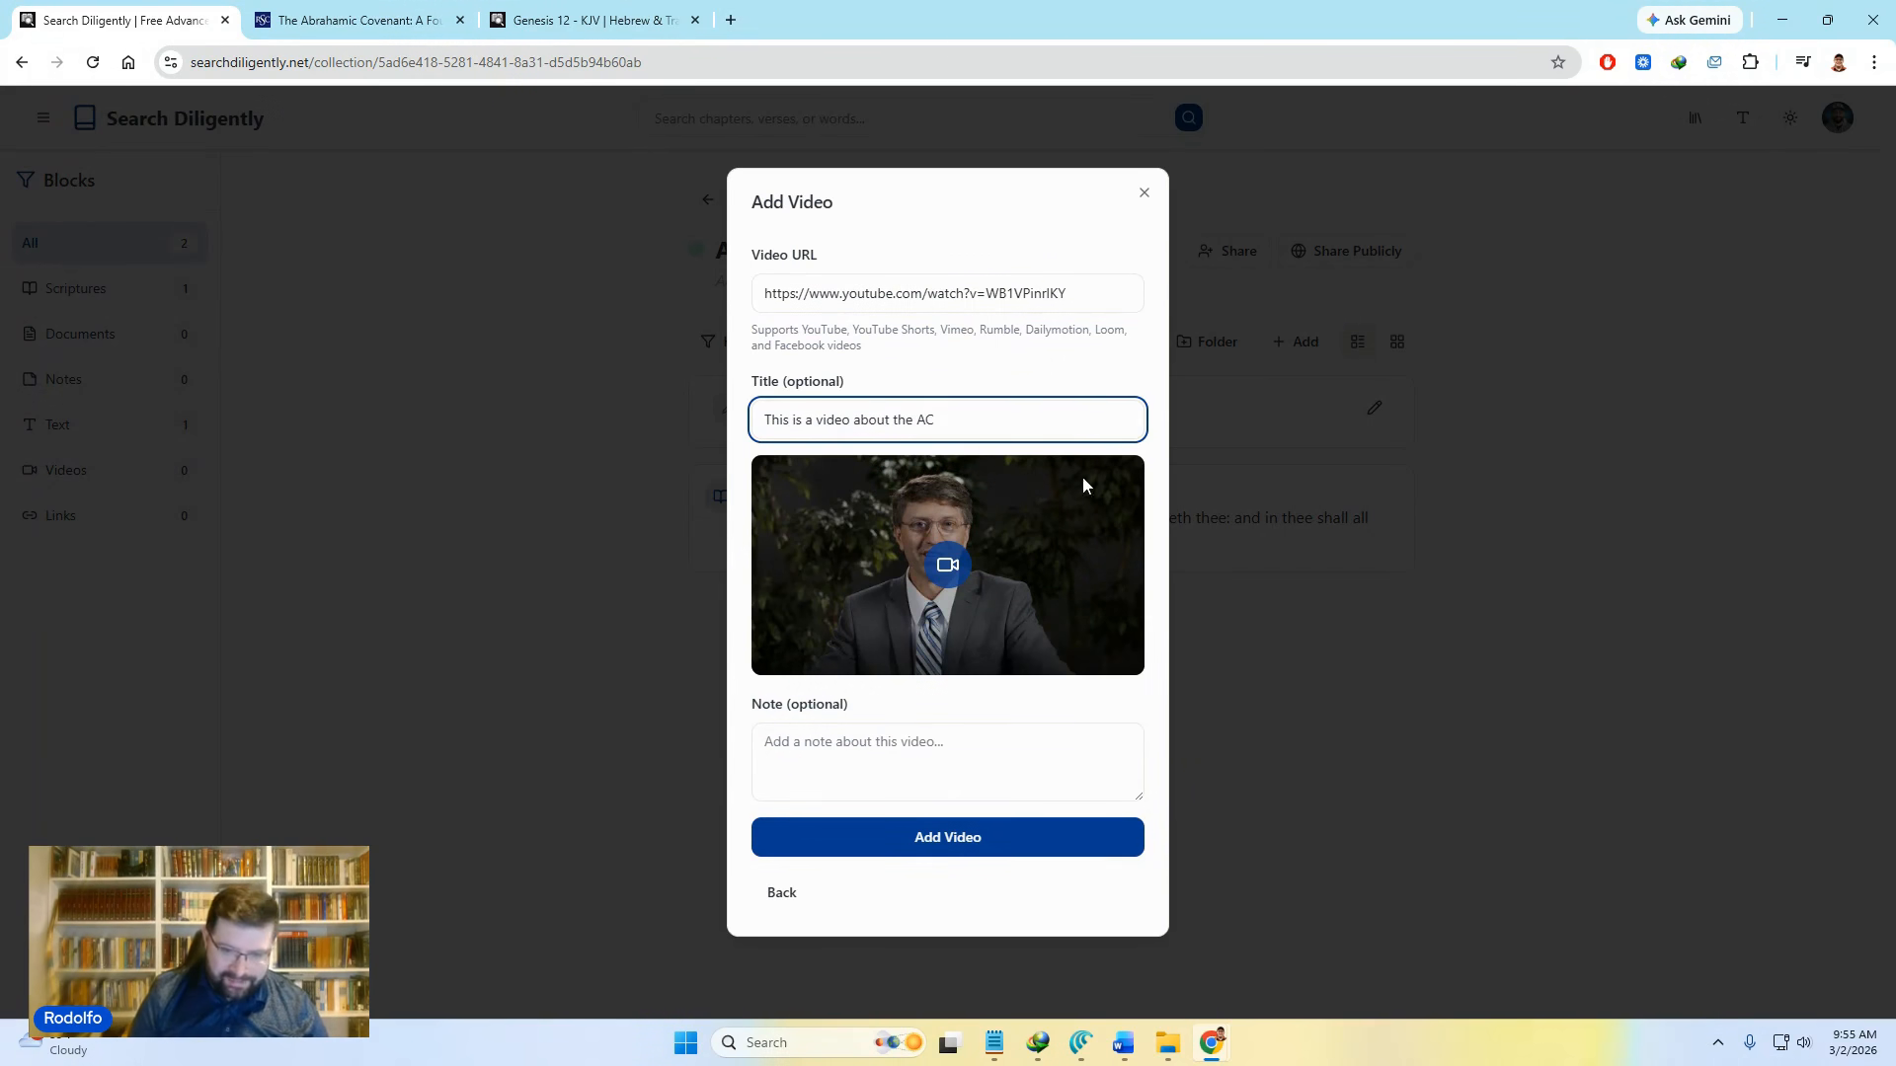
left_click(879, 758)
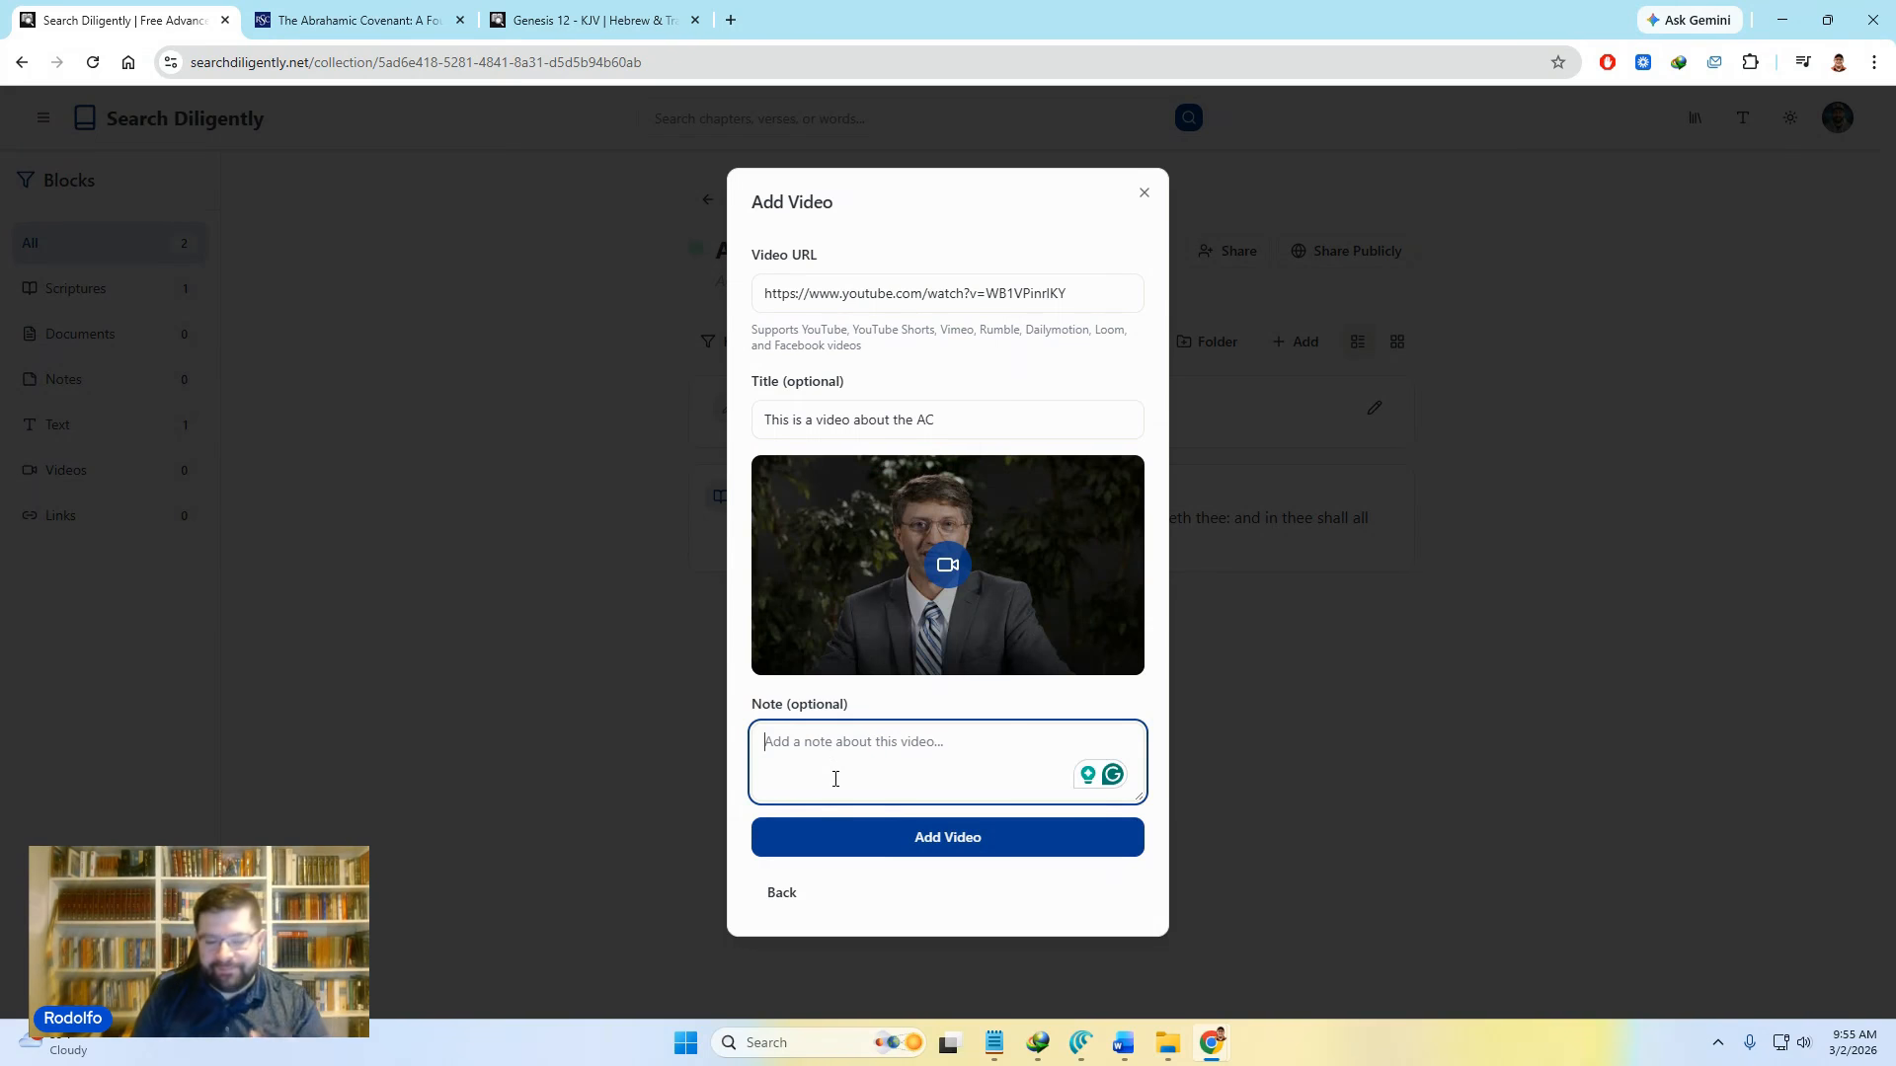
left_click(943, 847)
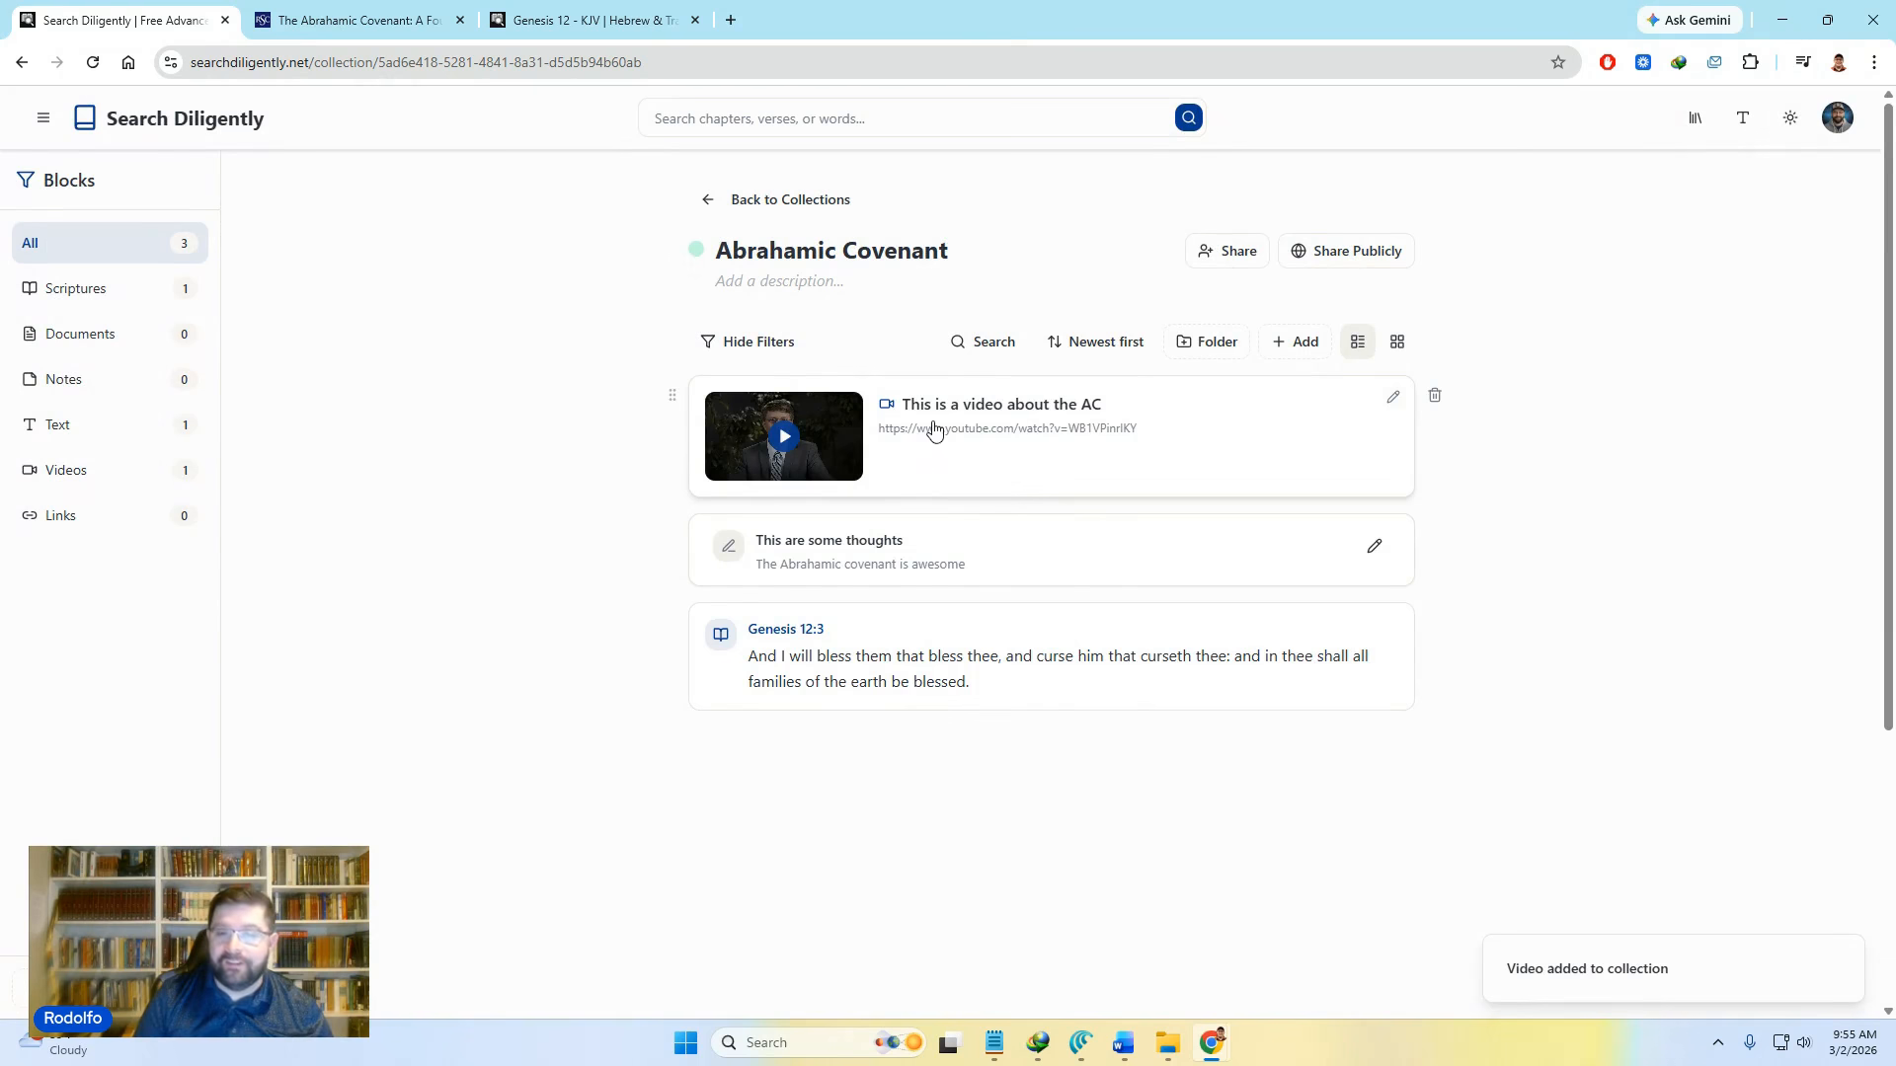
Step: Play the new video in its preview, then close the player
left_click(933, 426)
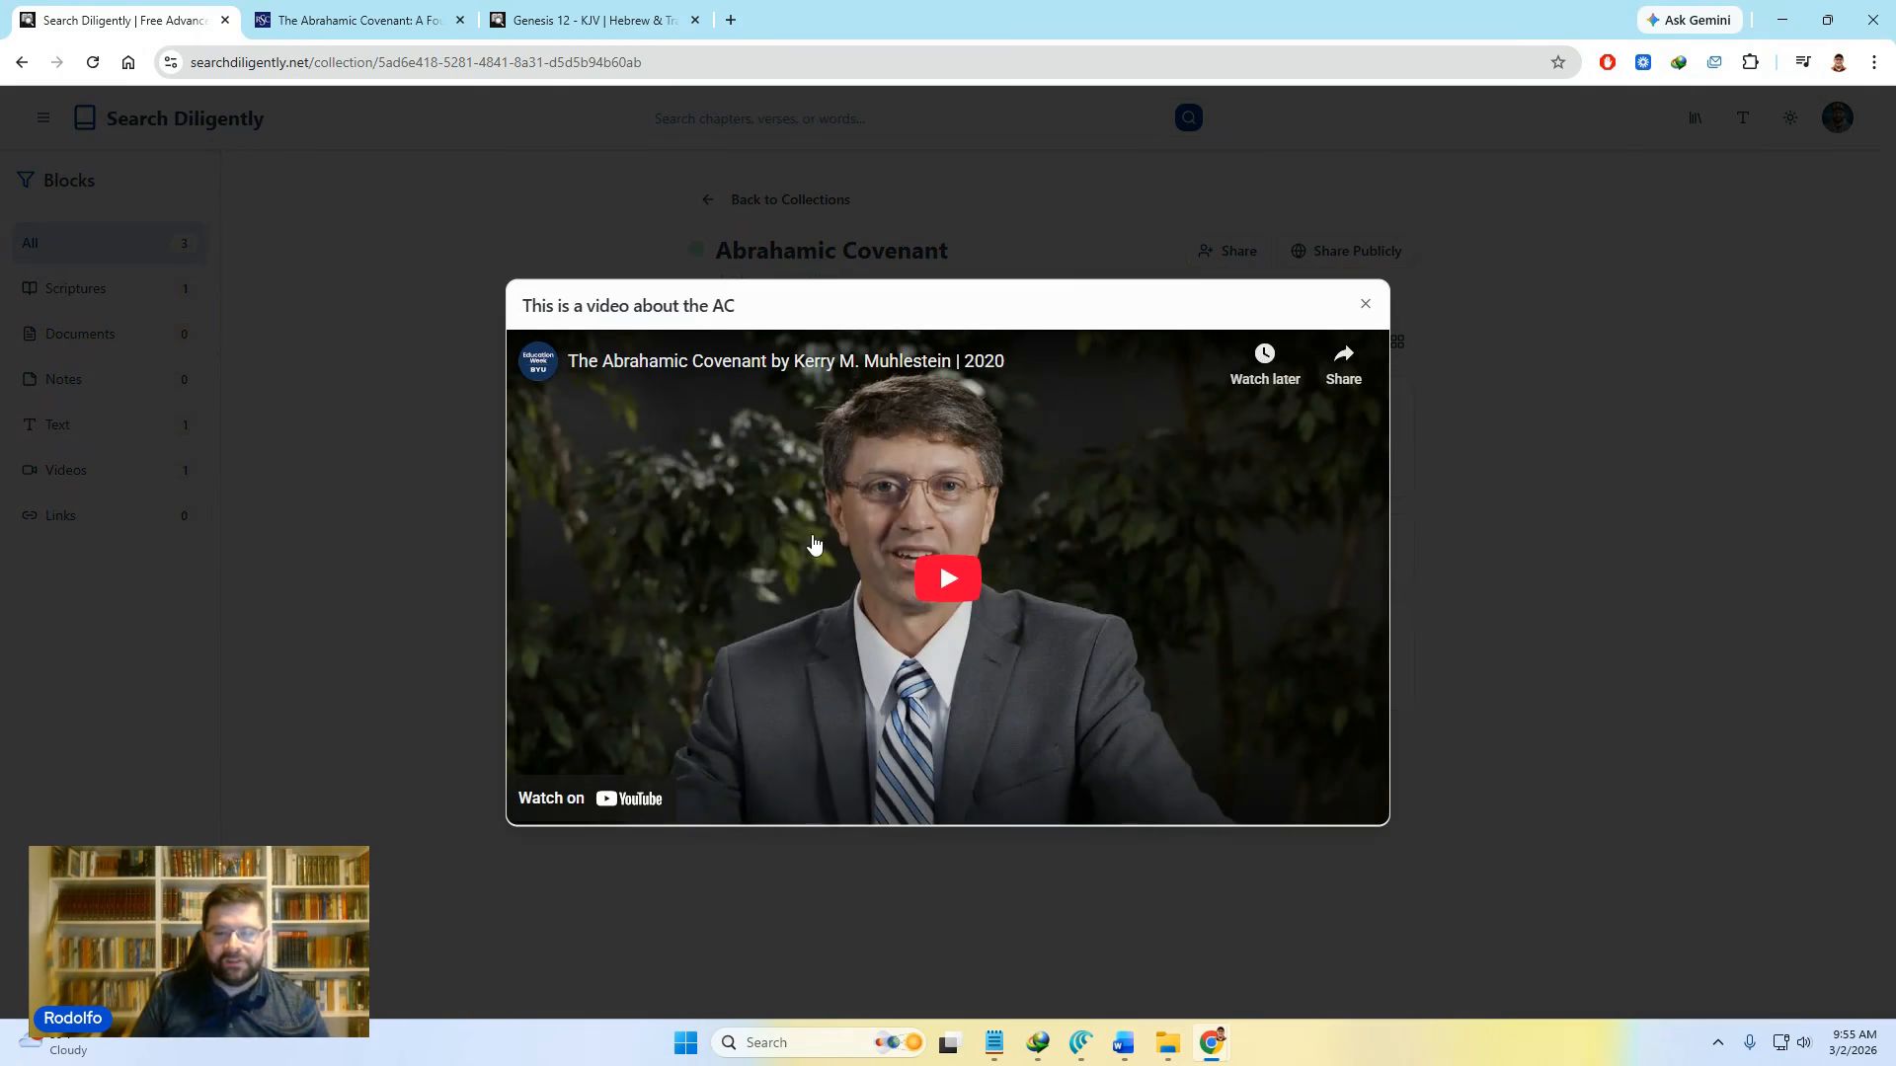
left_click(936, 575)
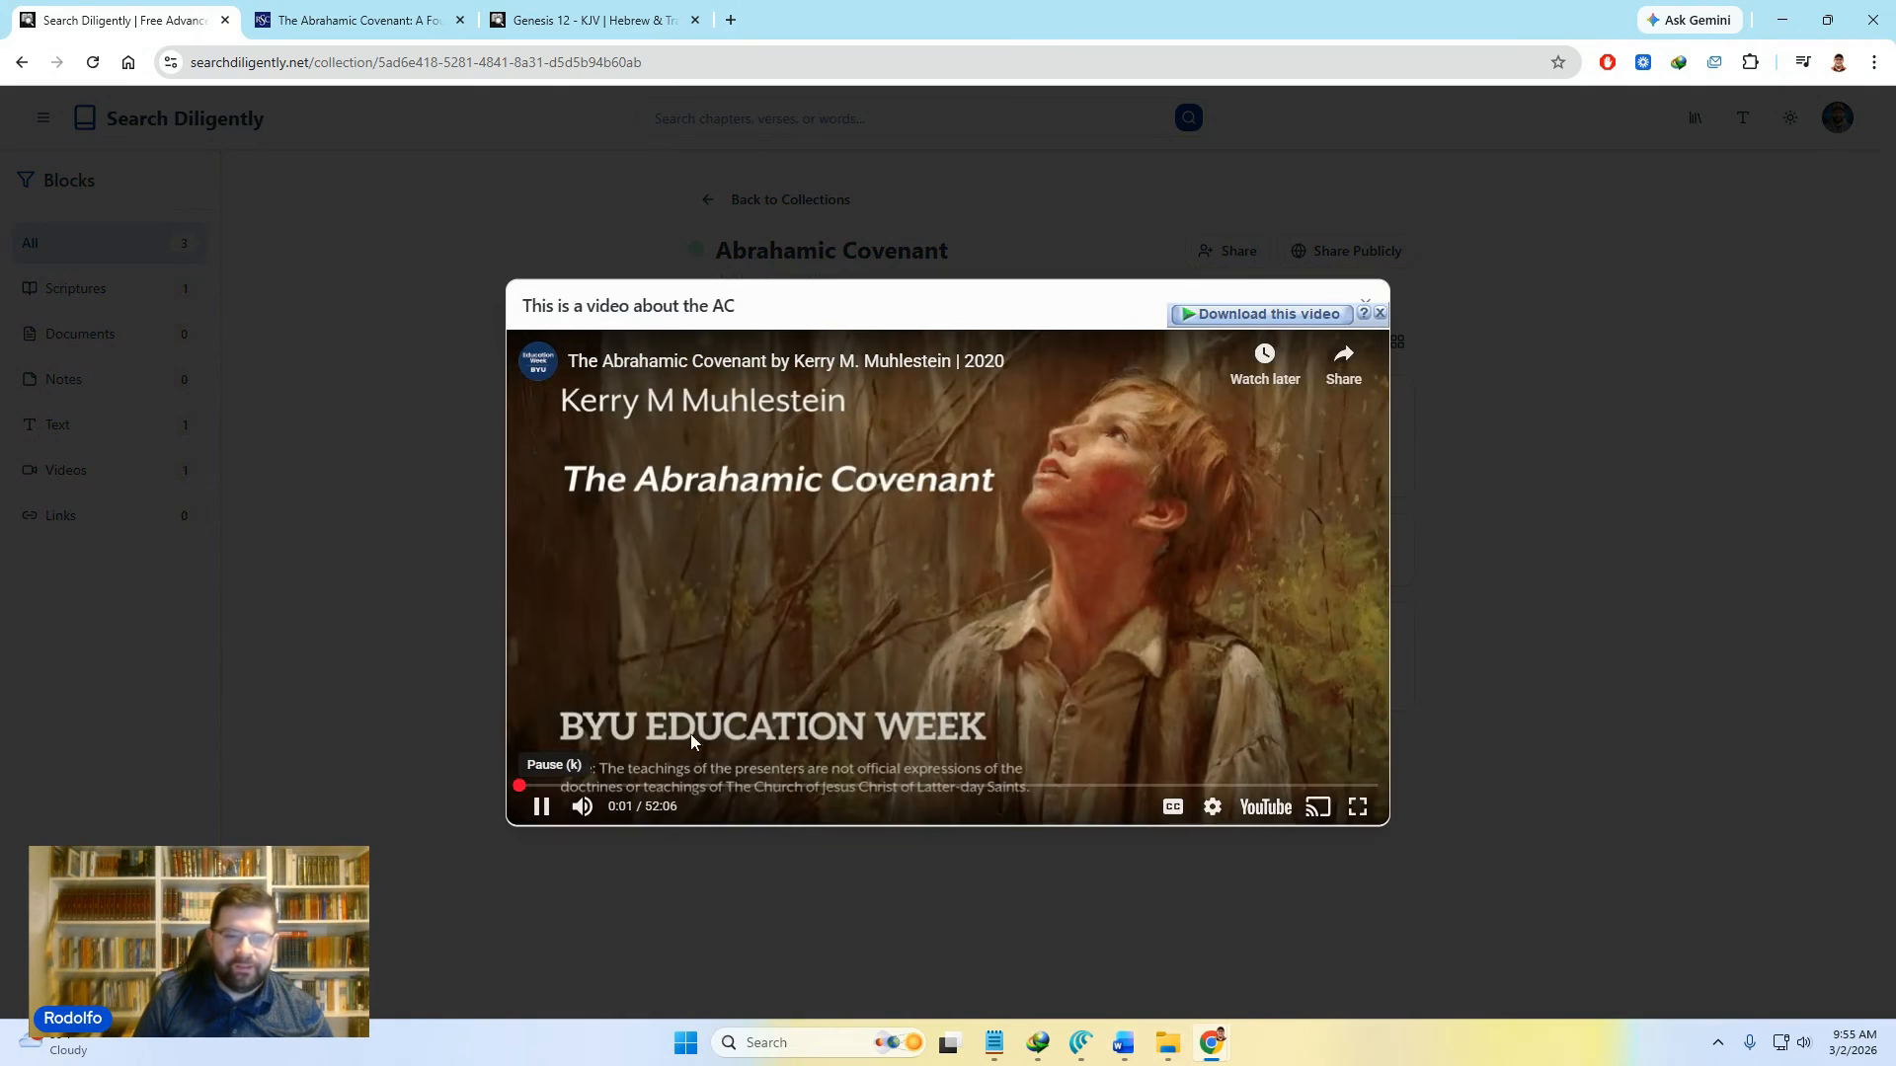
left_click(1364, 300)
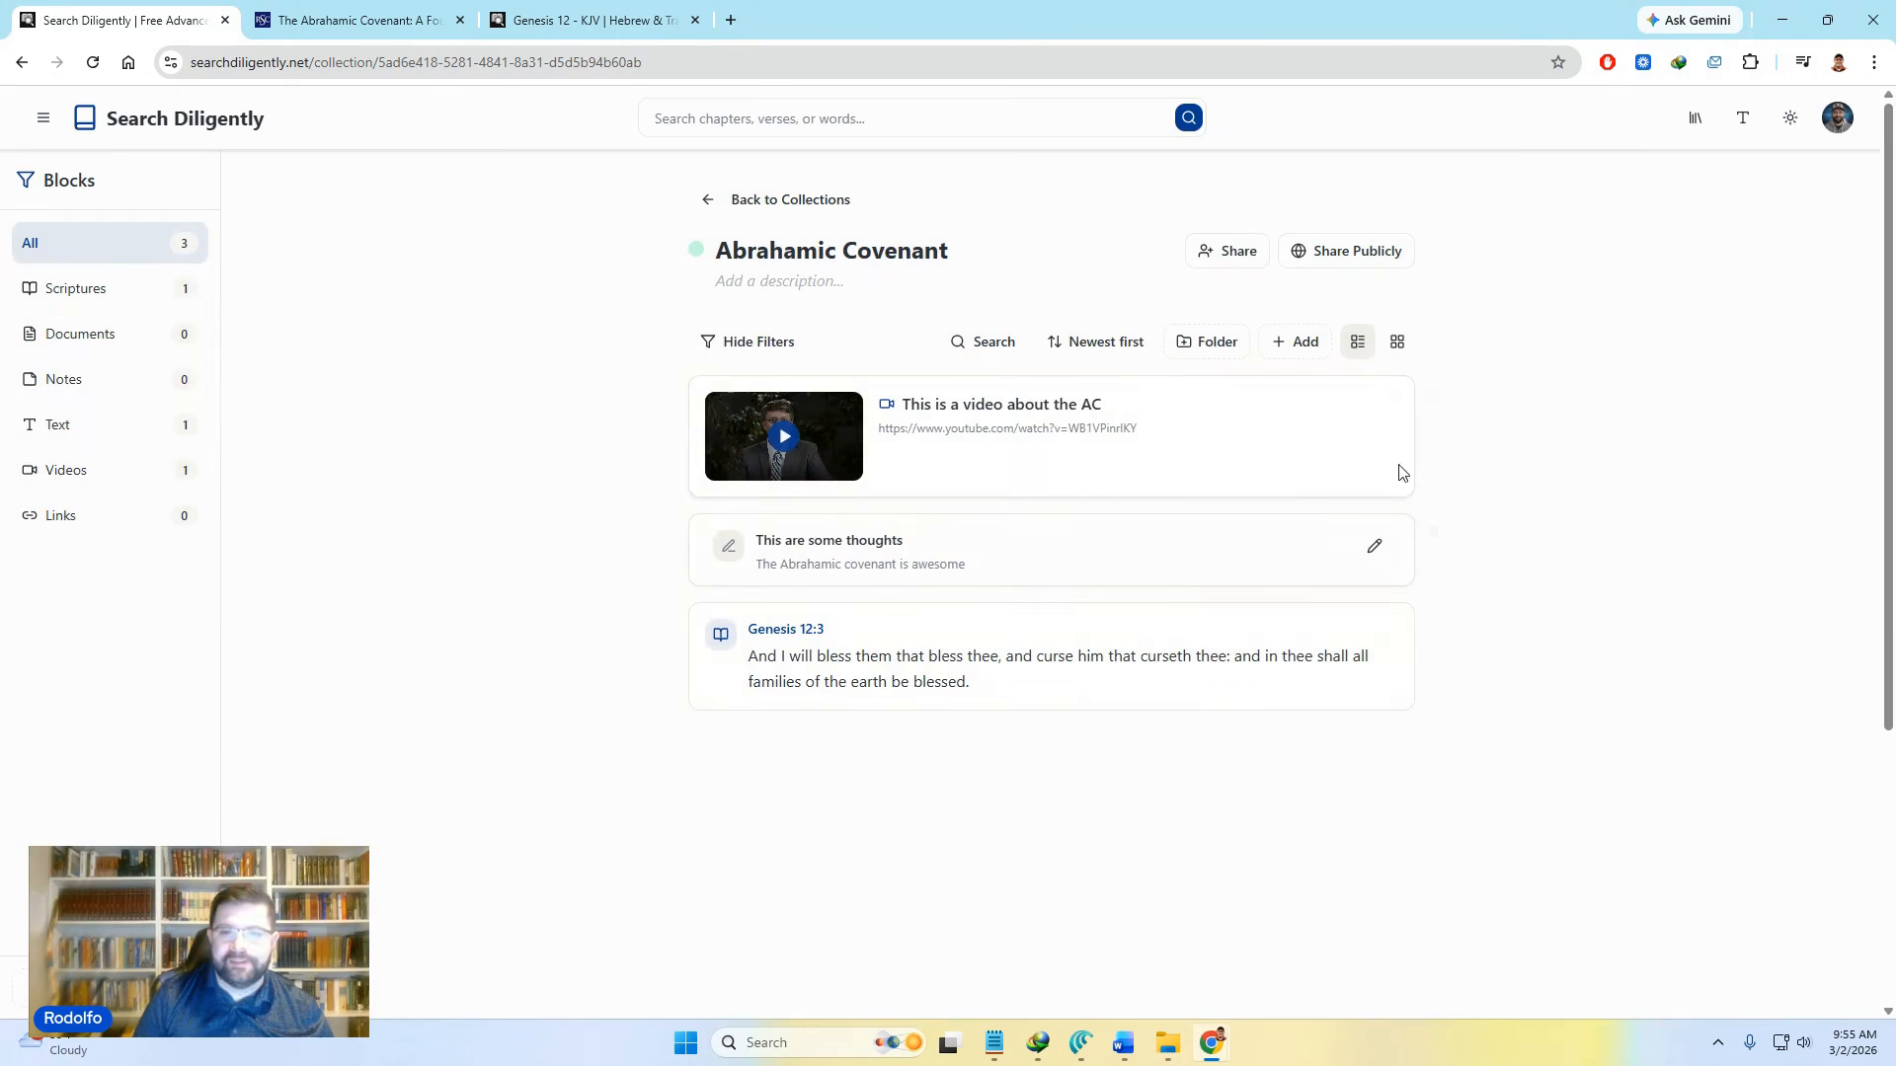
Step: Start a second video block and paste the Loom share link, dismissing the download prompt
left_click(1294, 341)
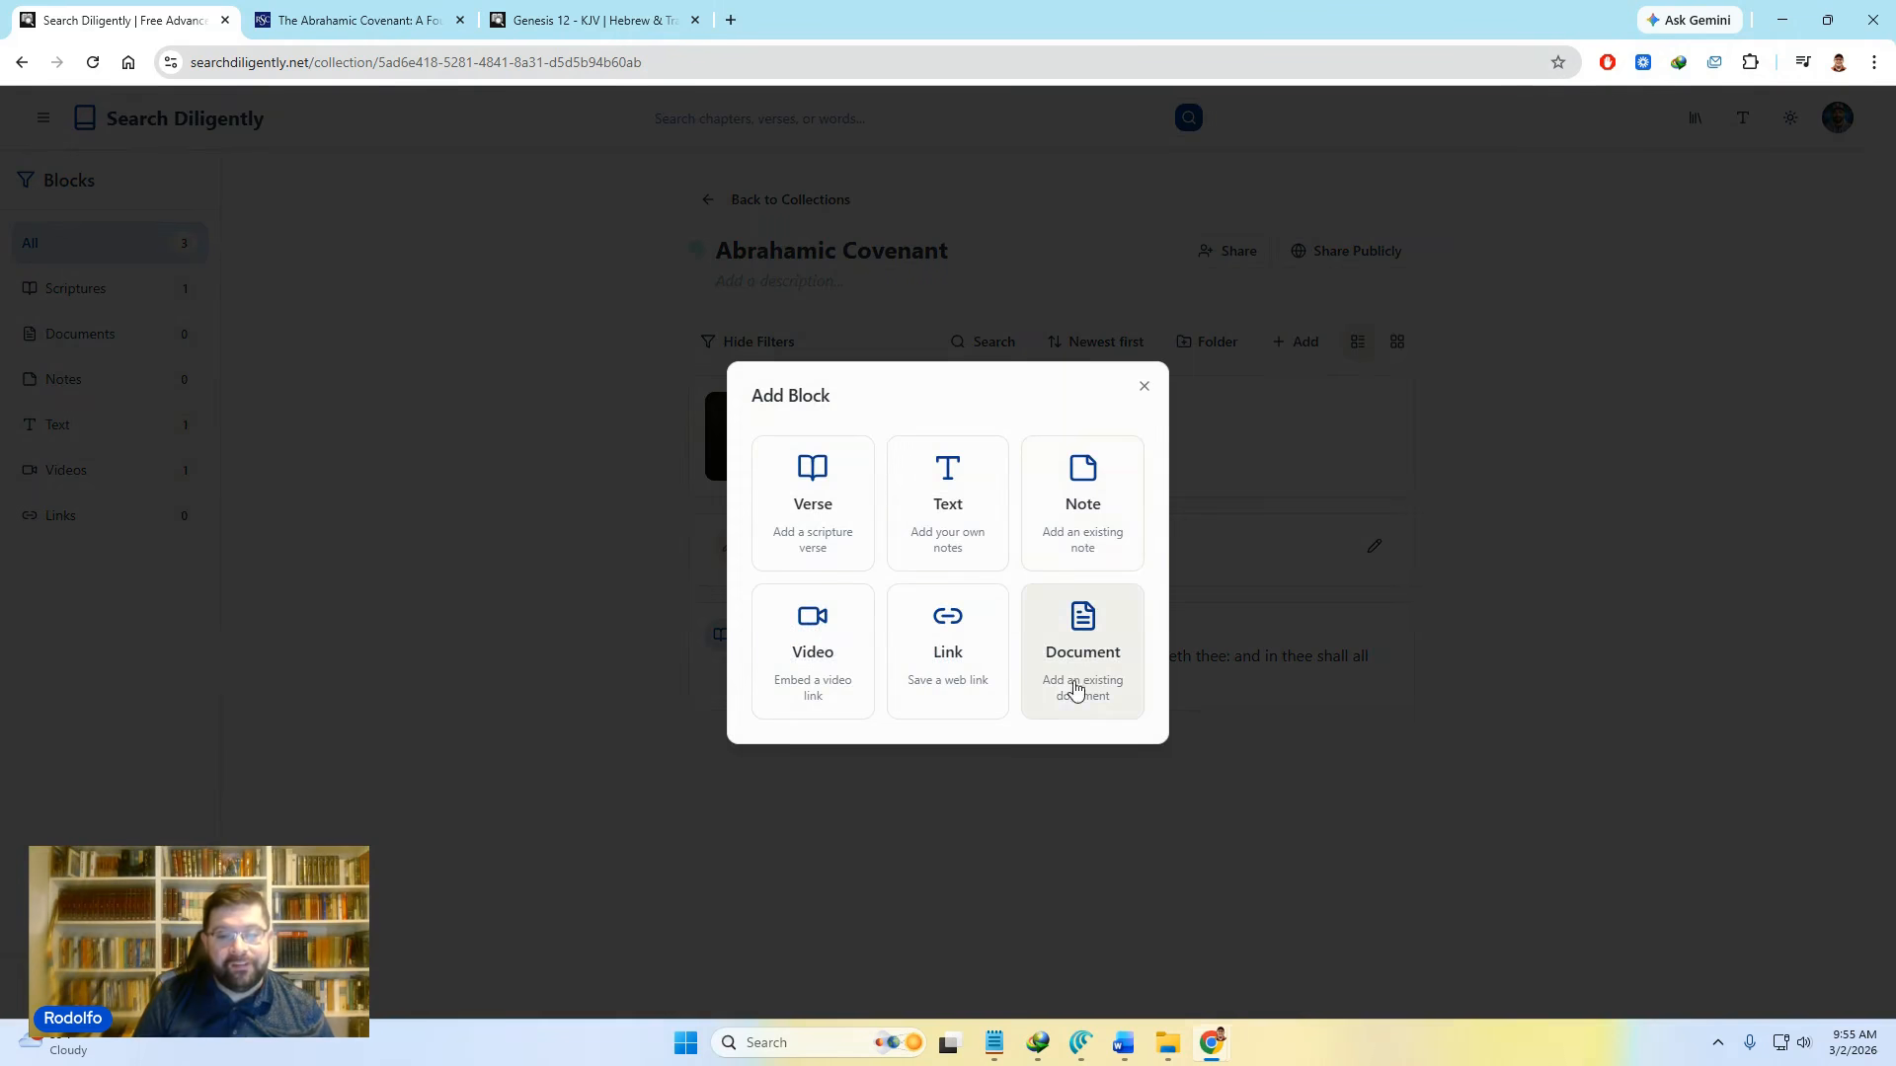
left_click(812, 642)
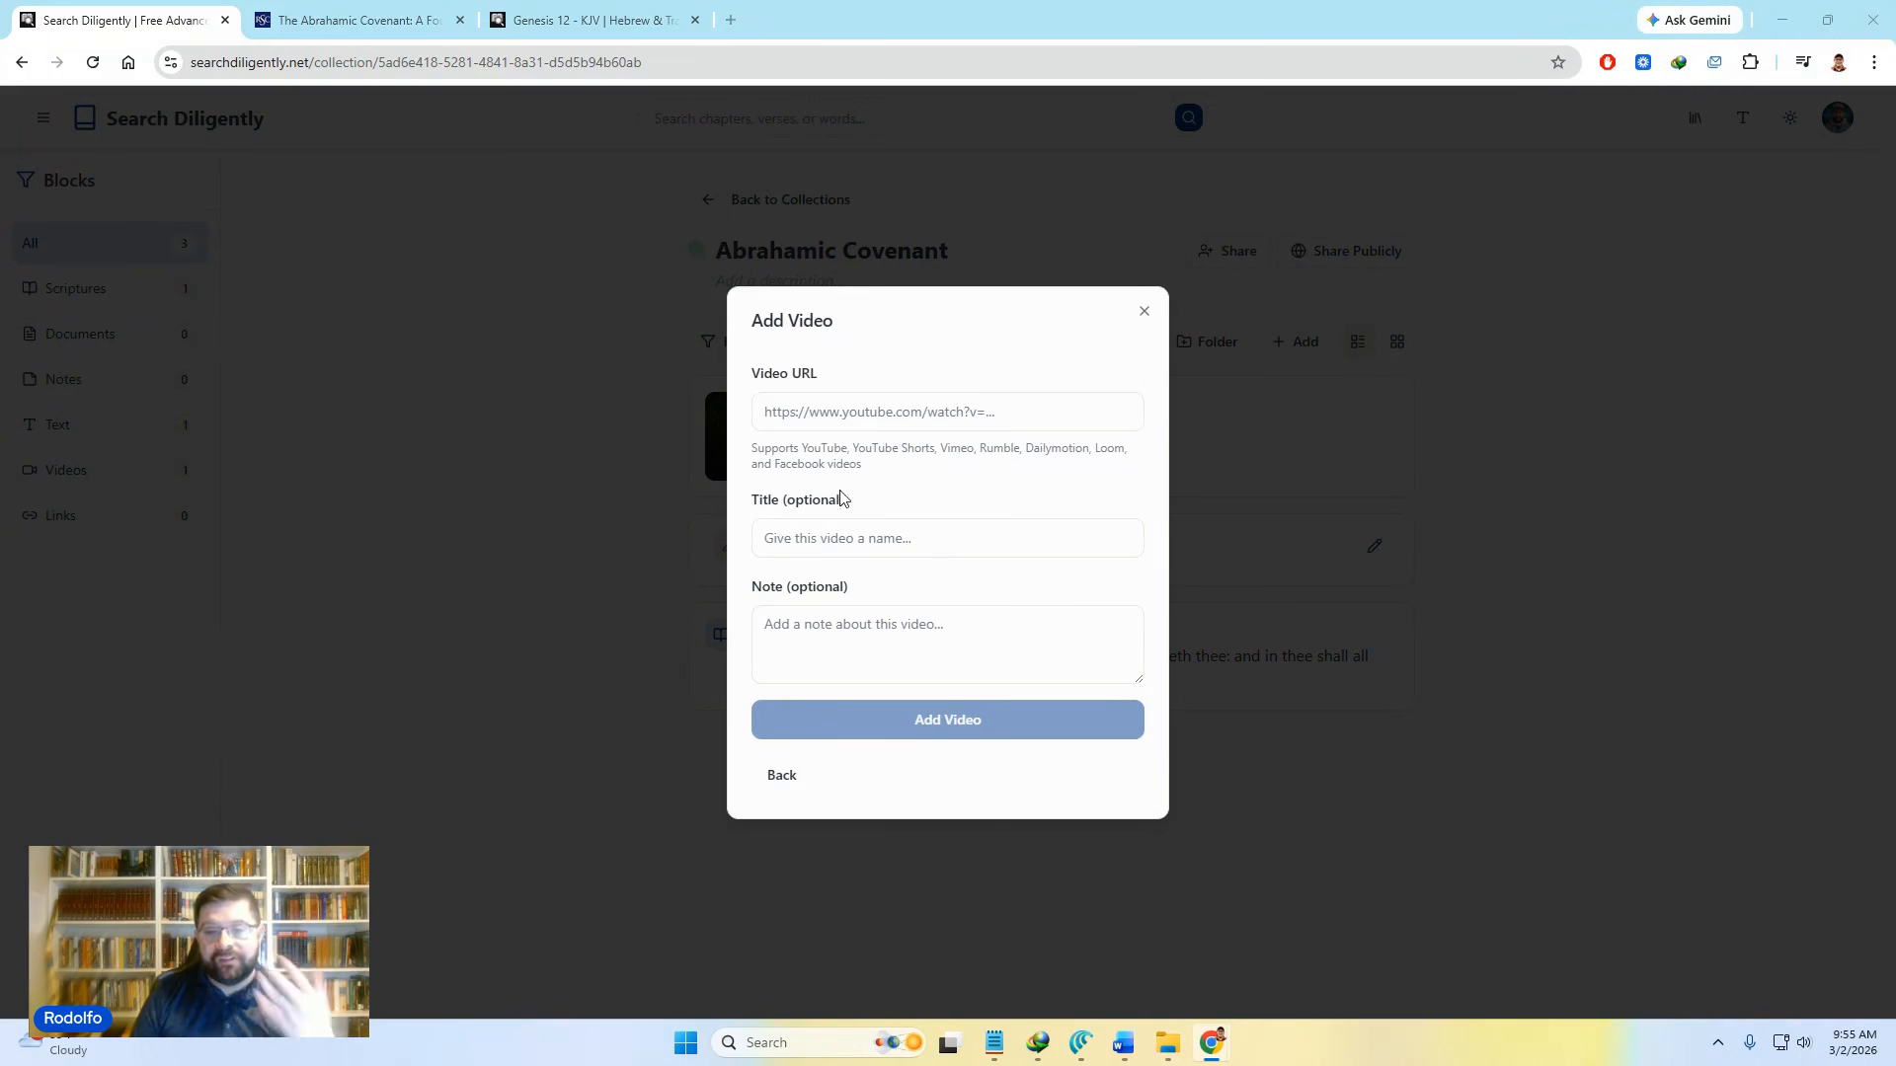
left_click(908, 423)
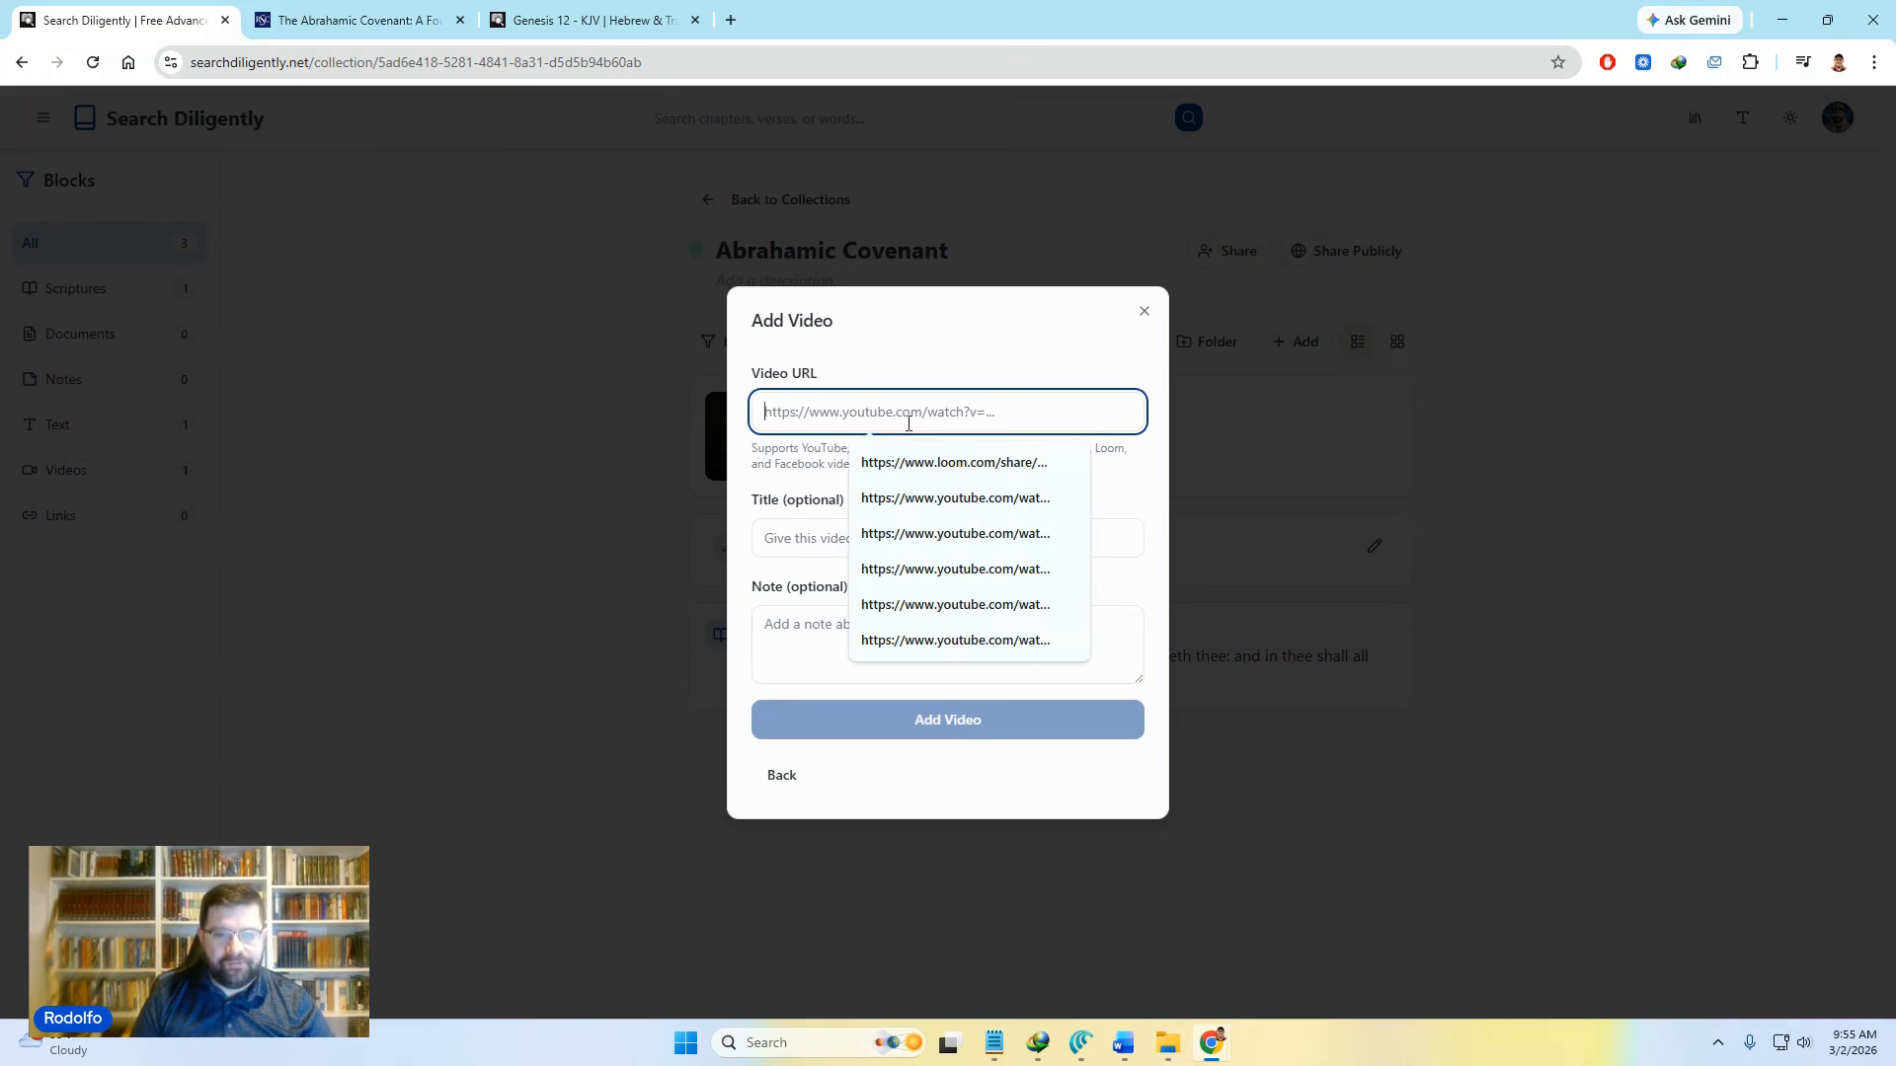
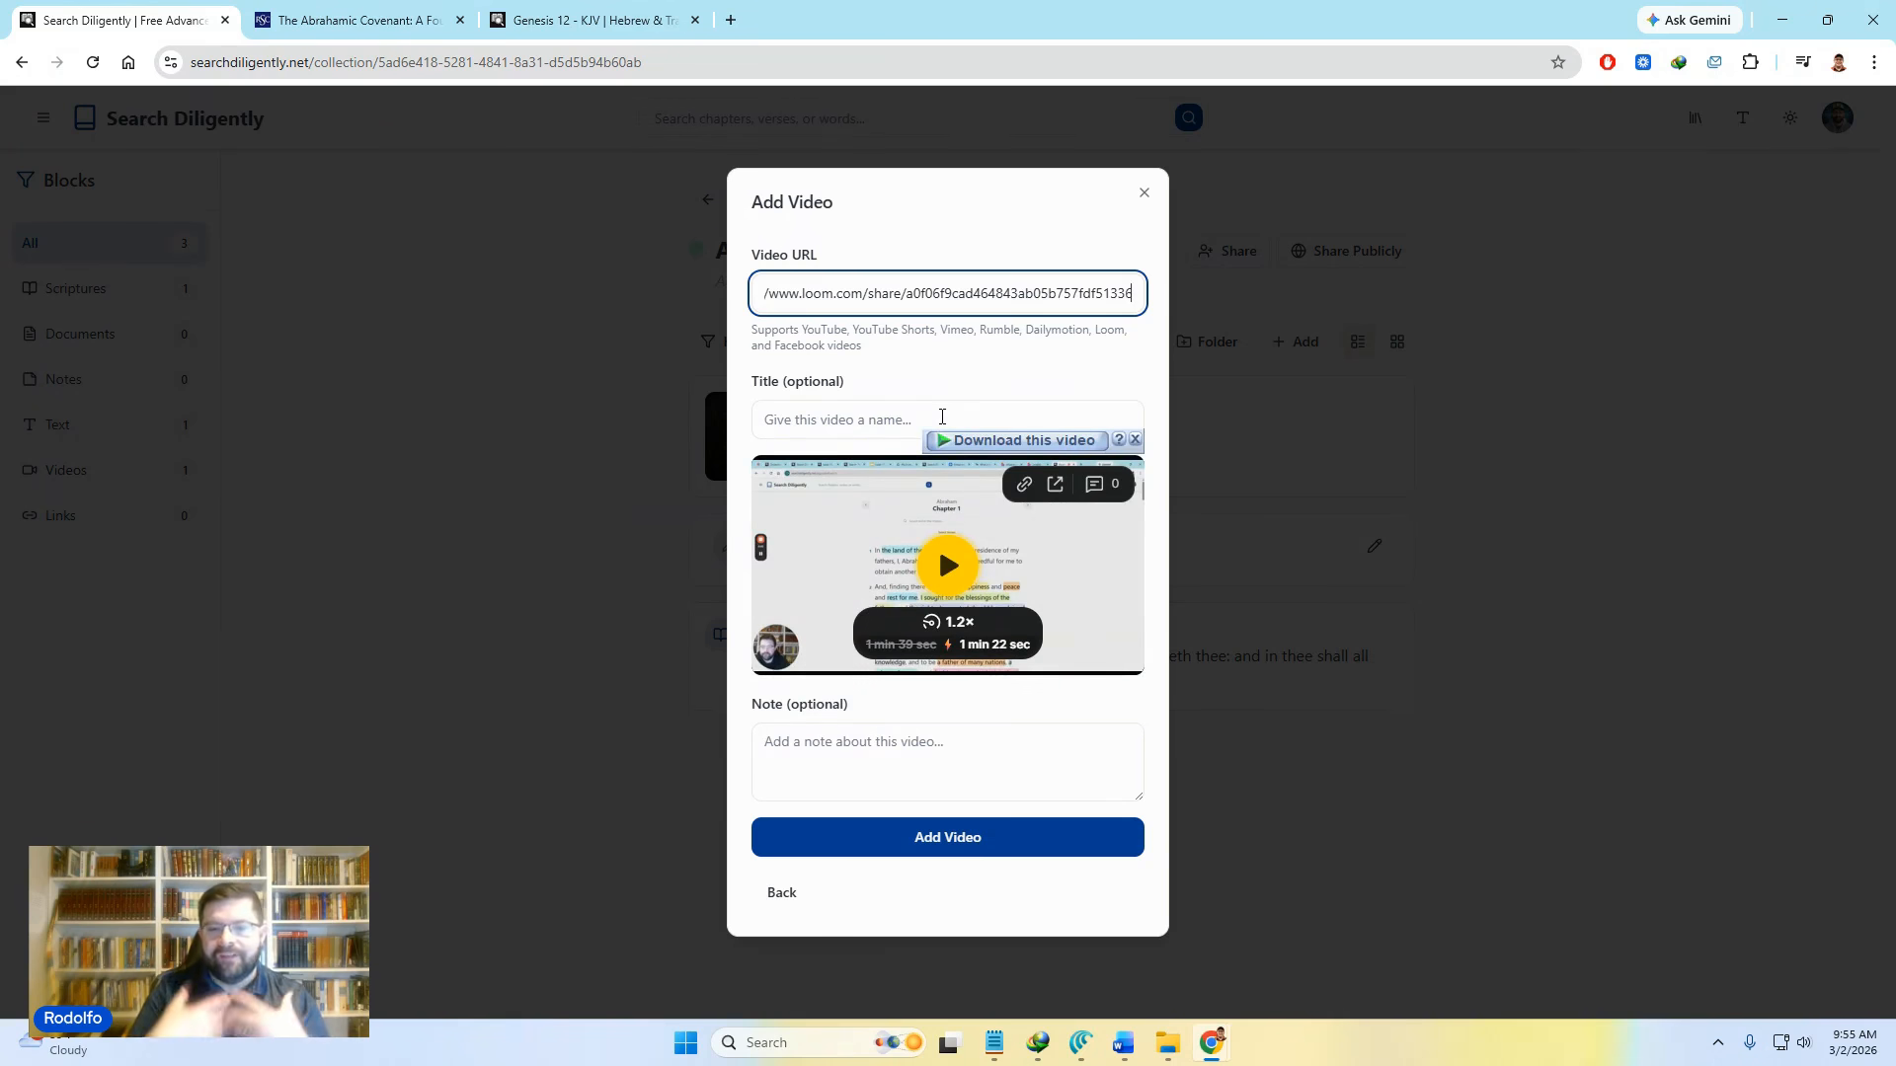
left_click(1136, 440)
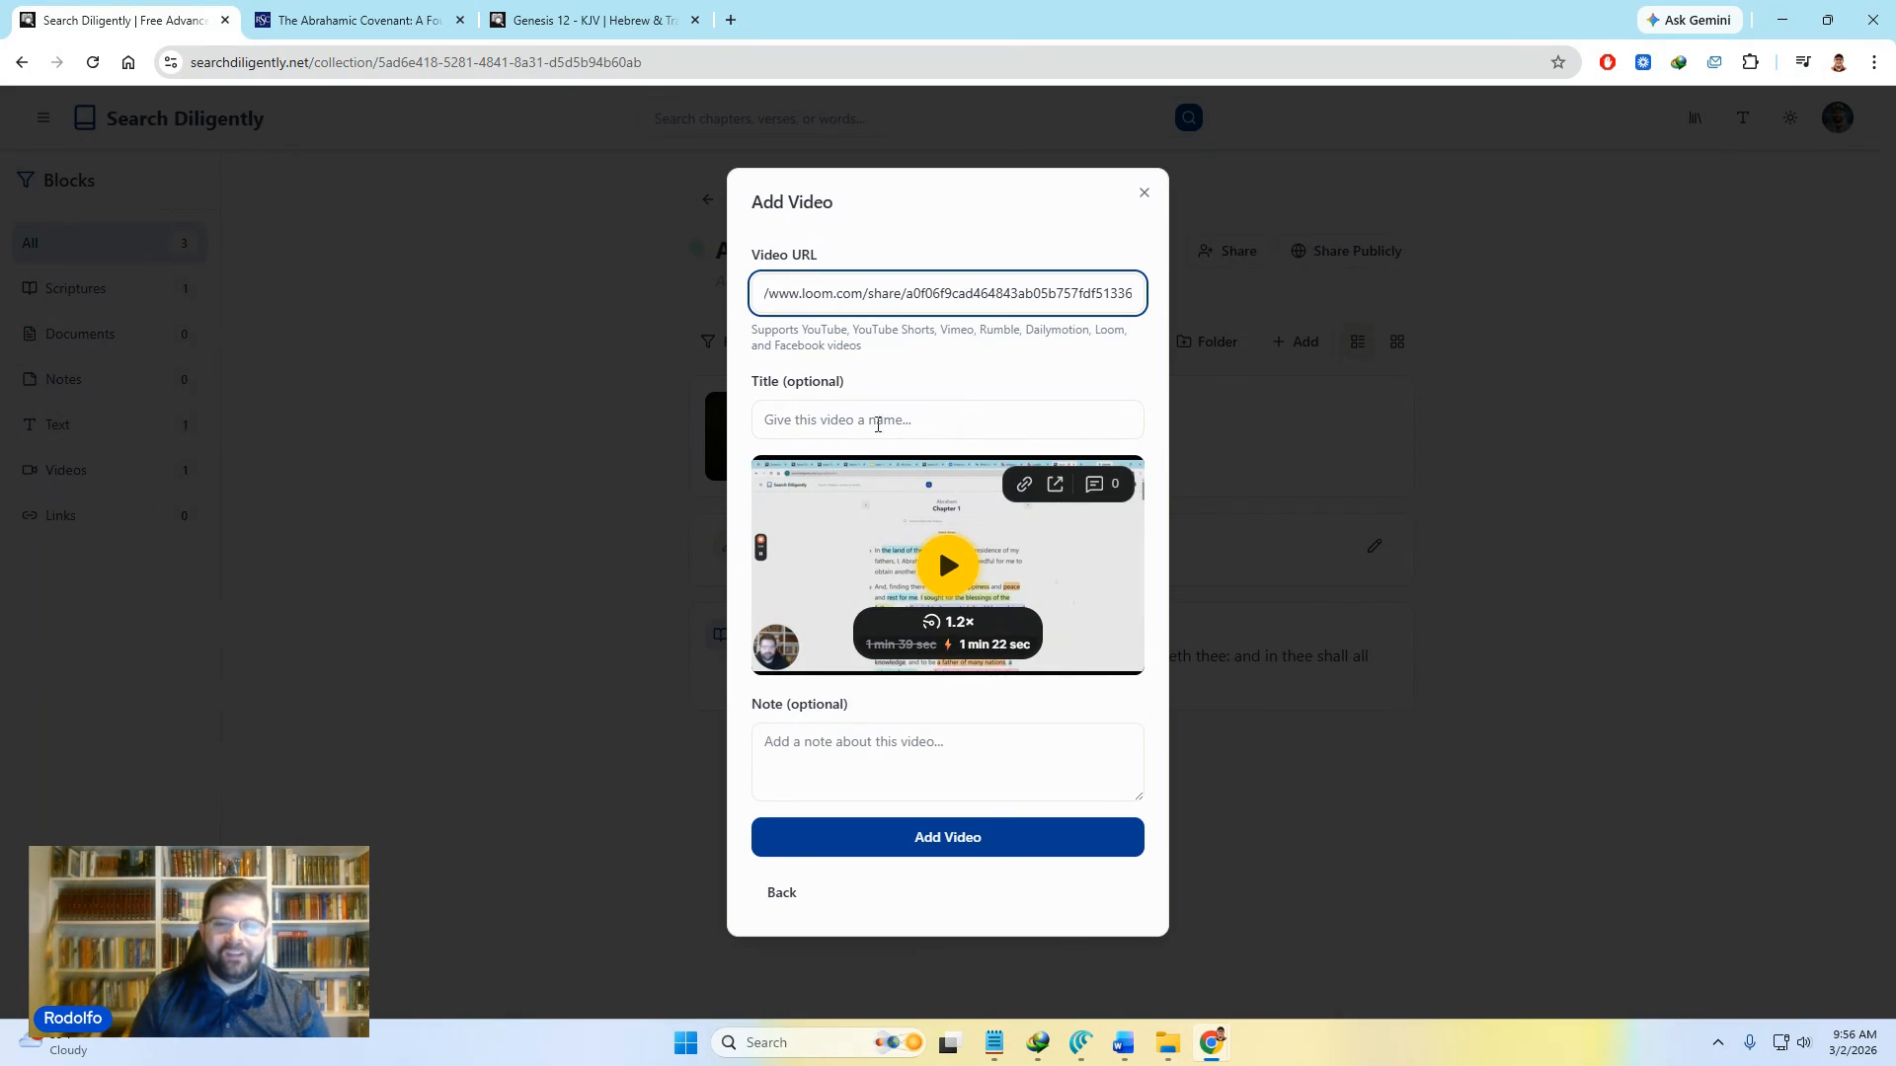
Step: Title the Loom video 'This me on the Abrahamic covenant' and save it to the collection
left_click(883, 420)
type("Thi")
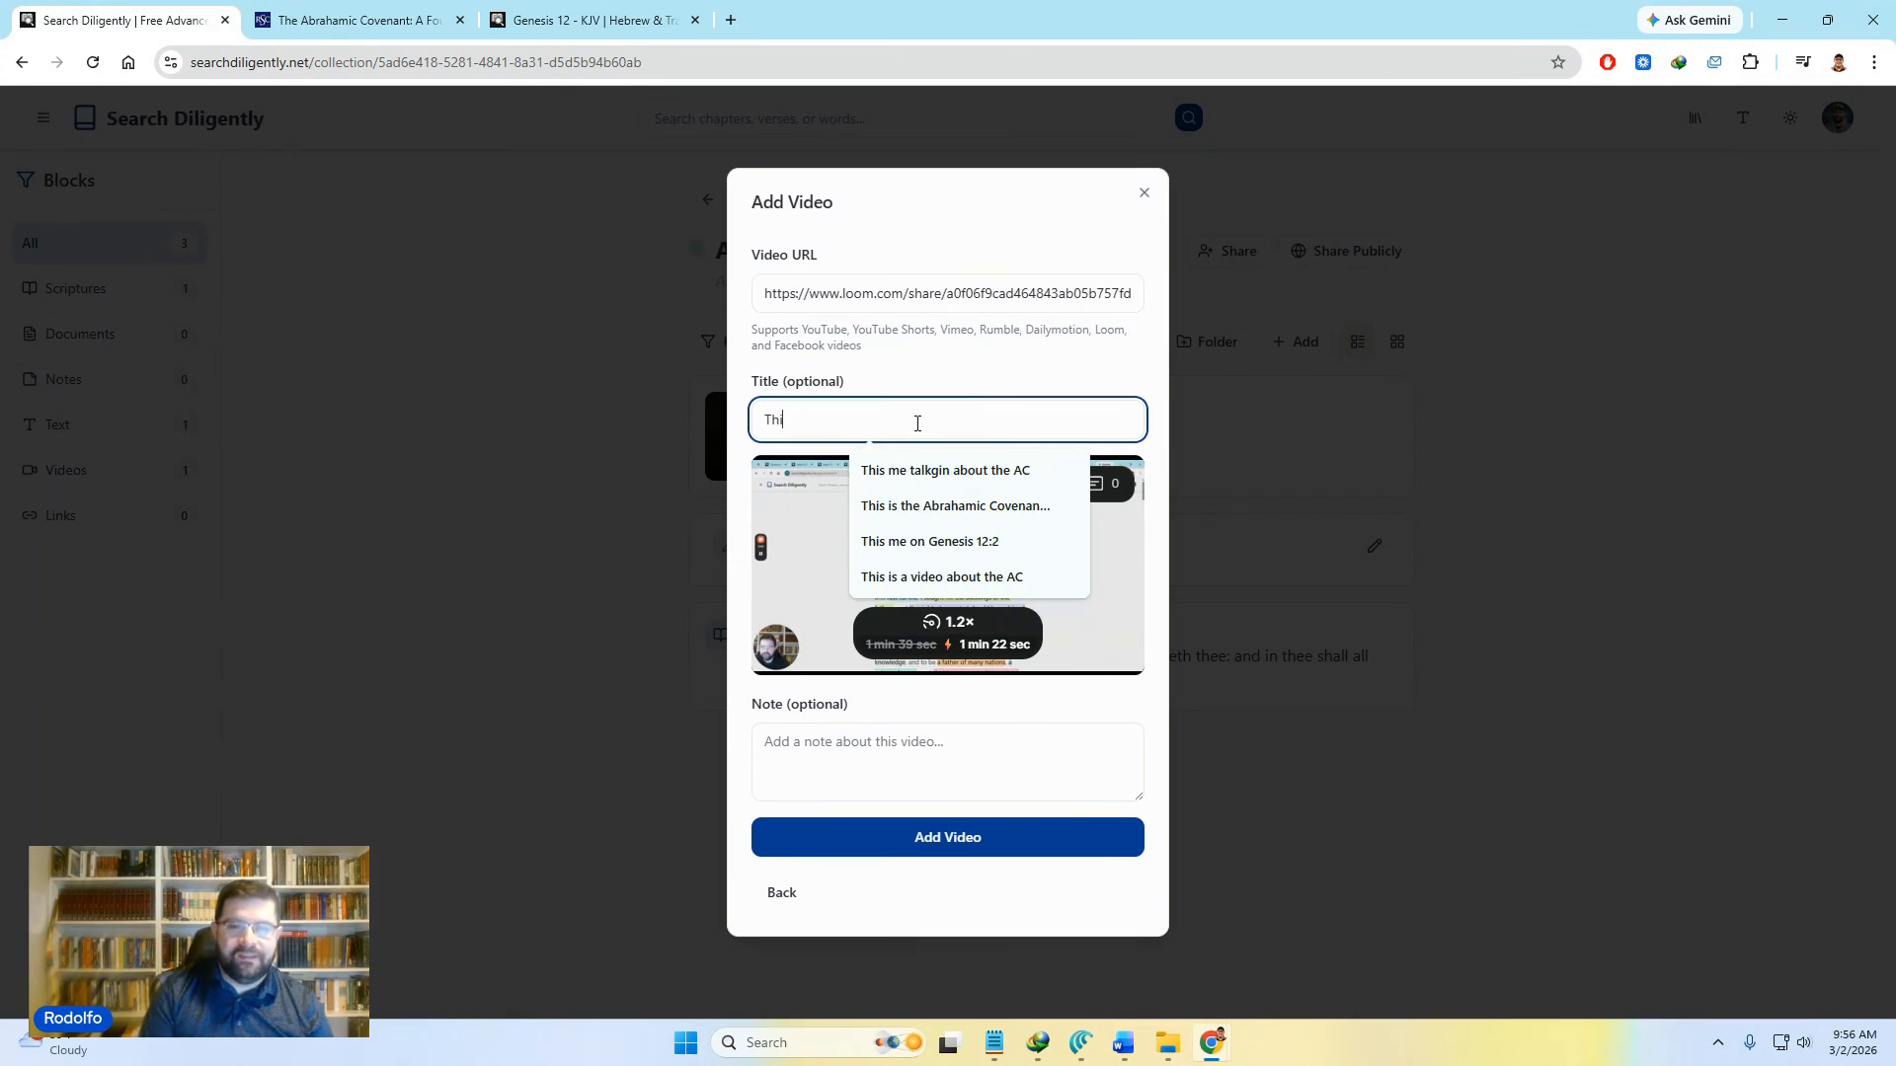
type("s me io")
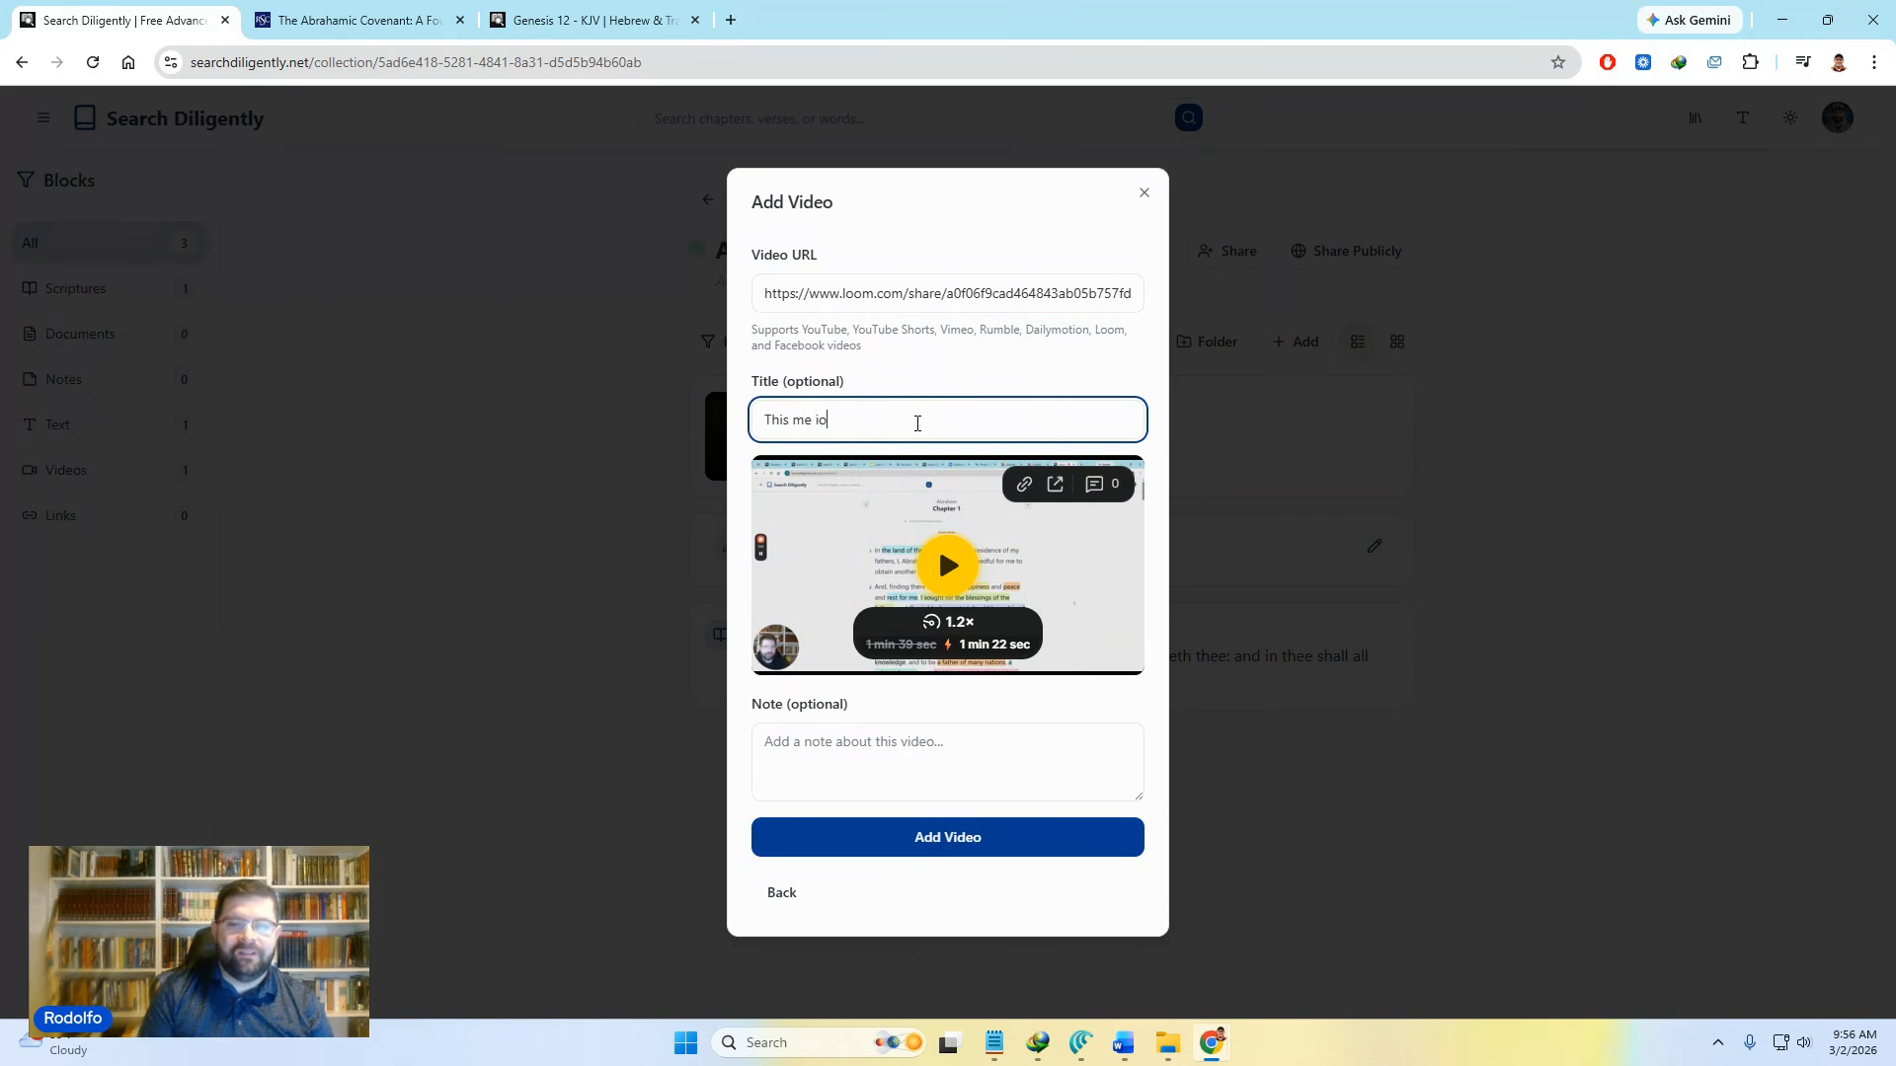
key("BackSpace")
key("BackSpace")
type("on the Abt")
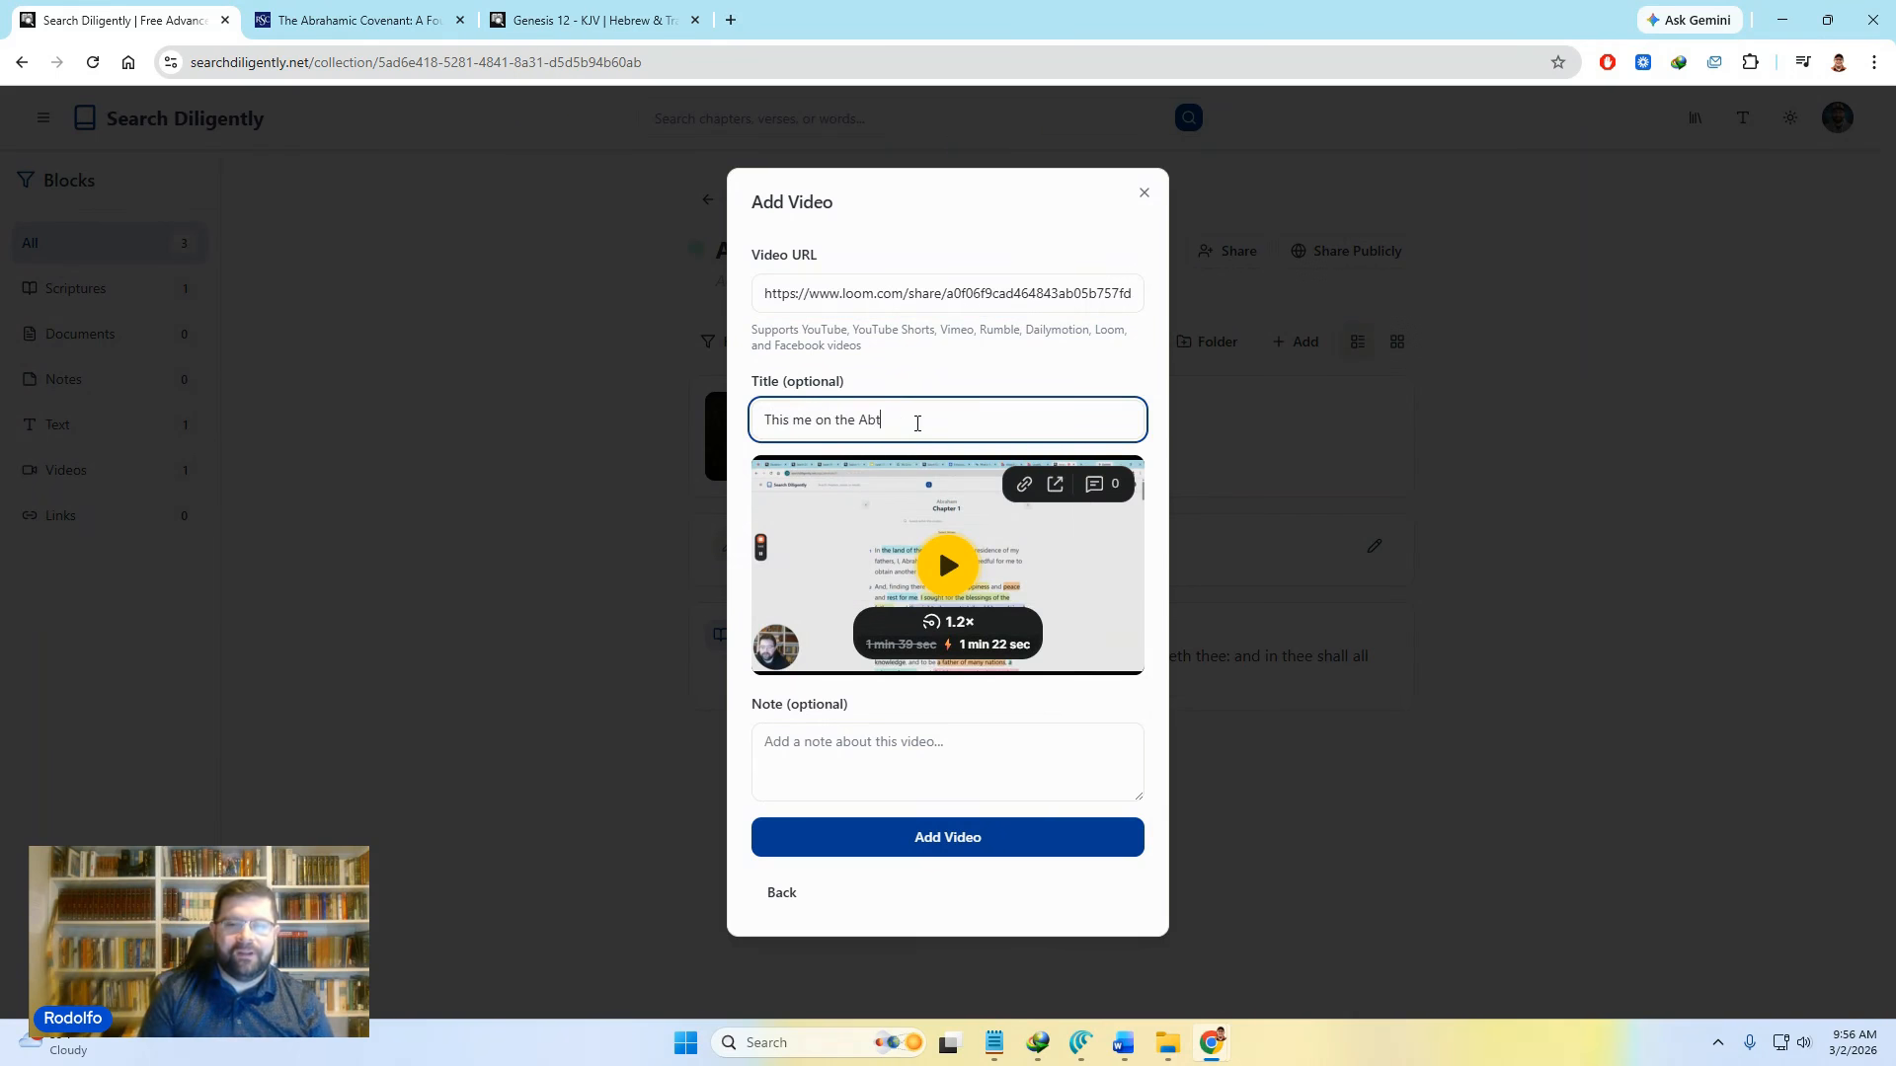
key("BackSpace")
type("rahamic c")
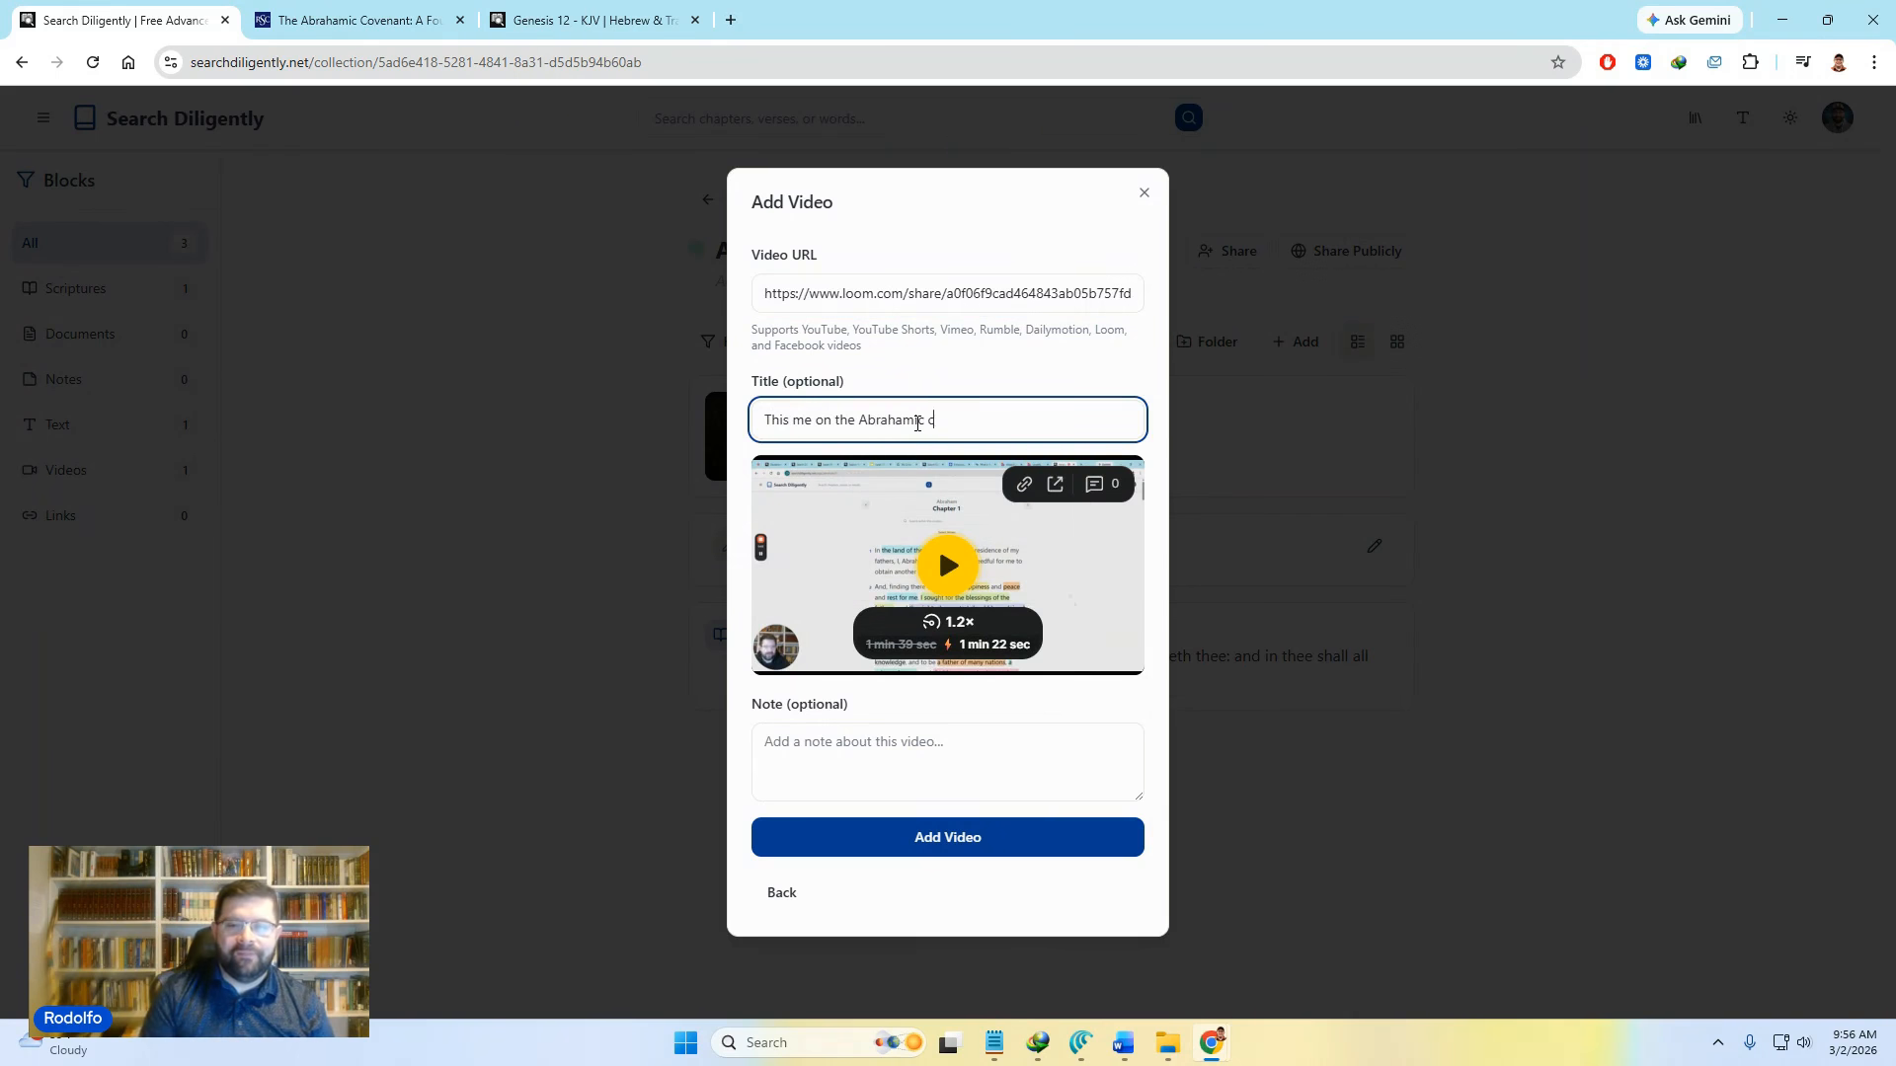
type("ovenant")
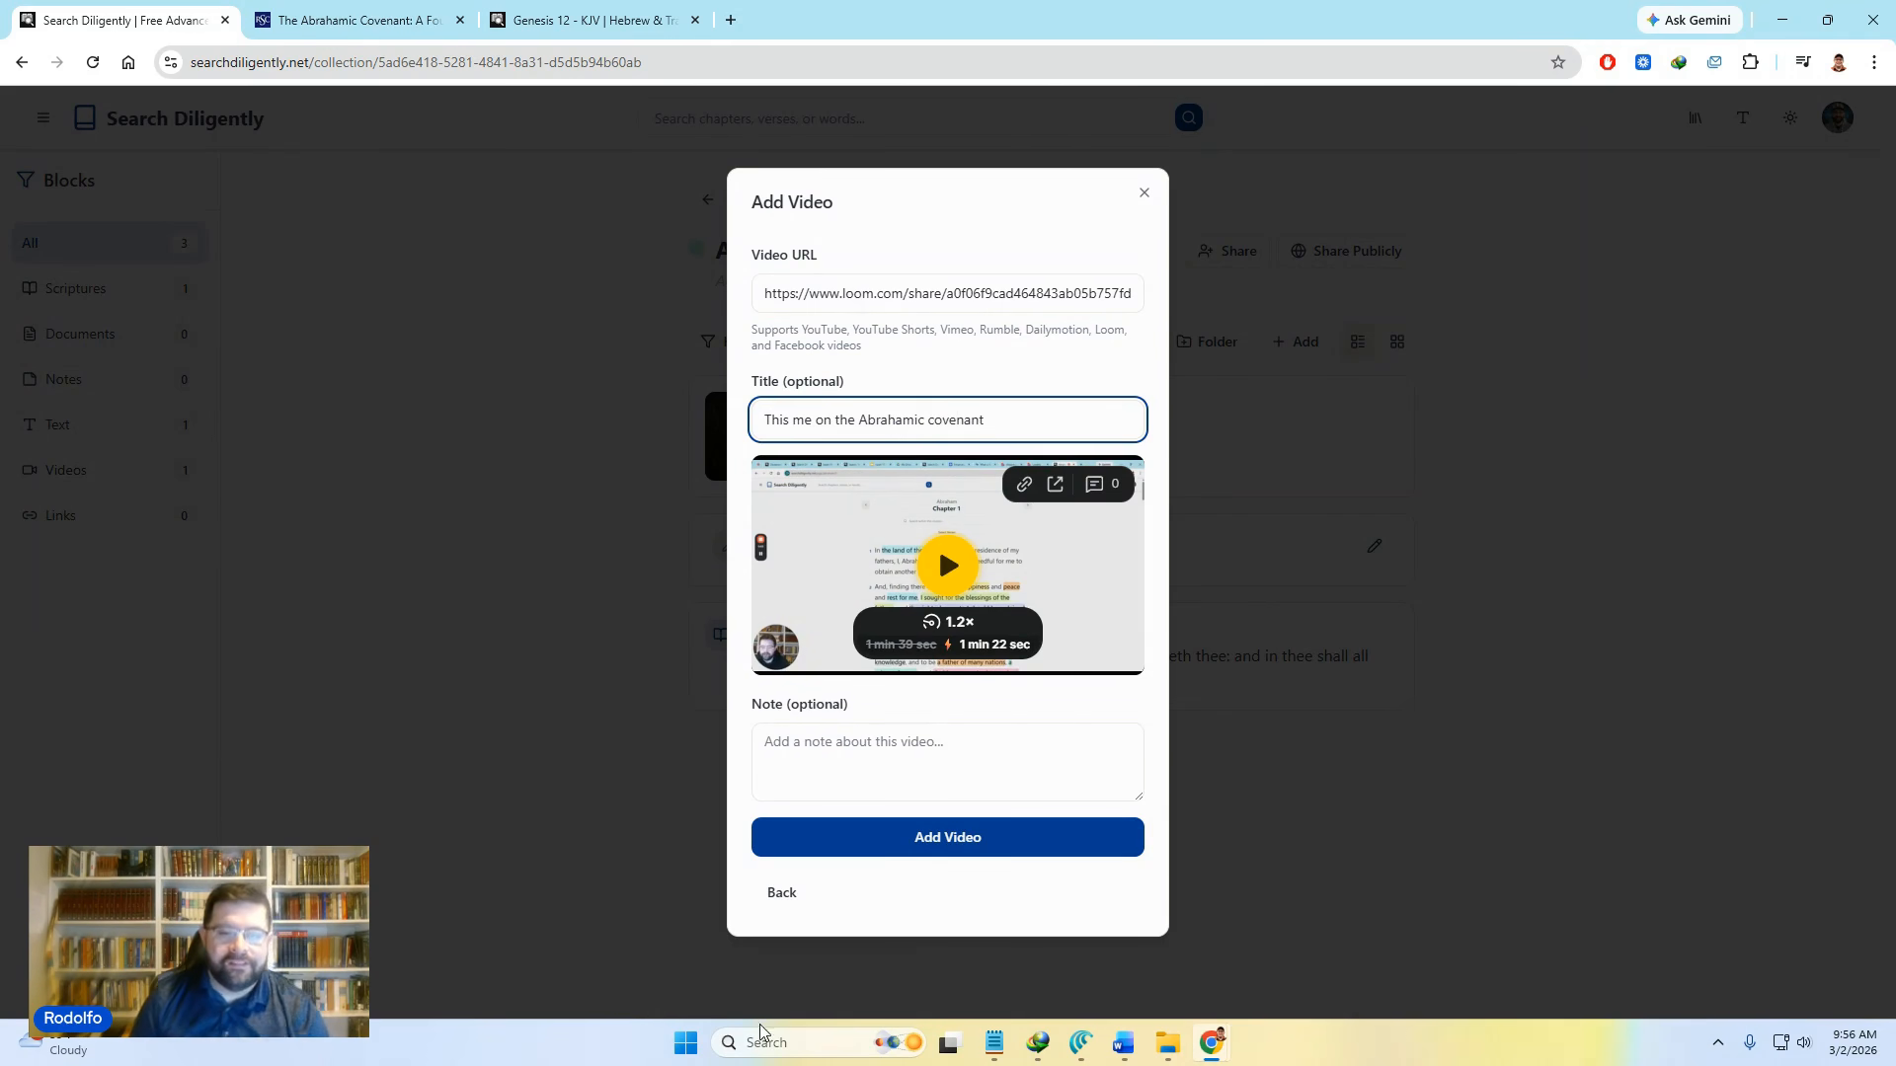
left_click(859, 849)
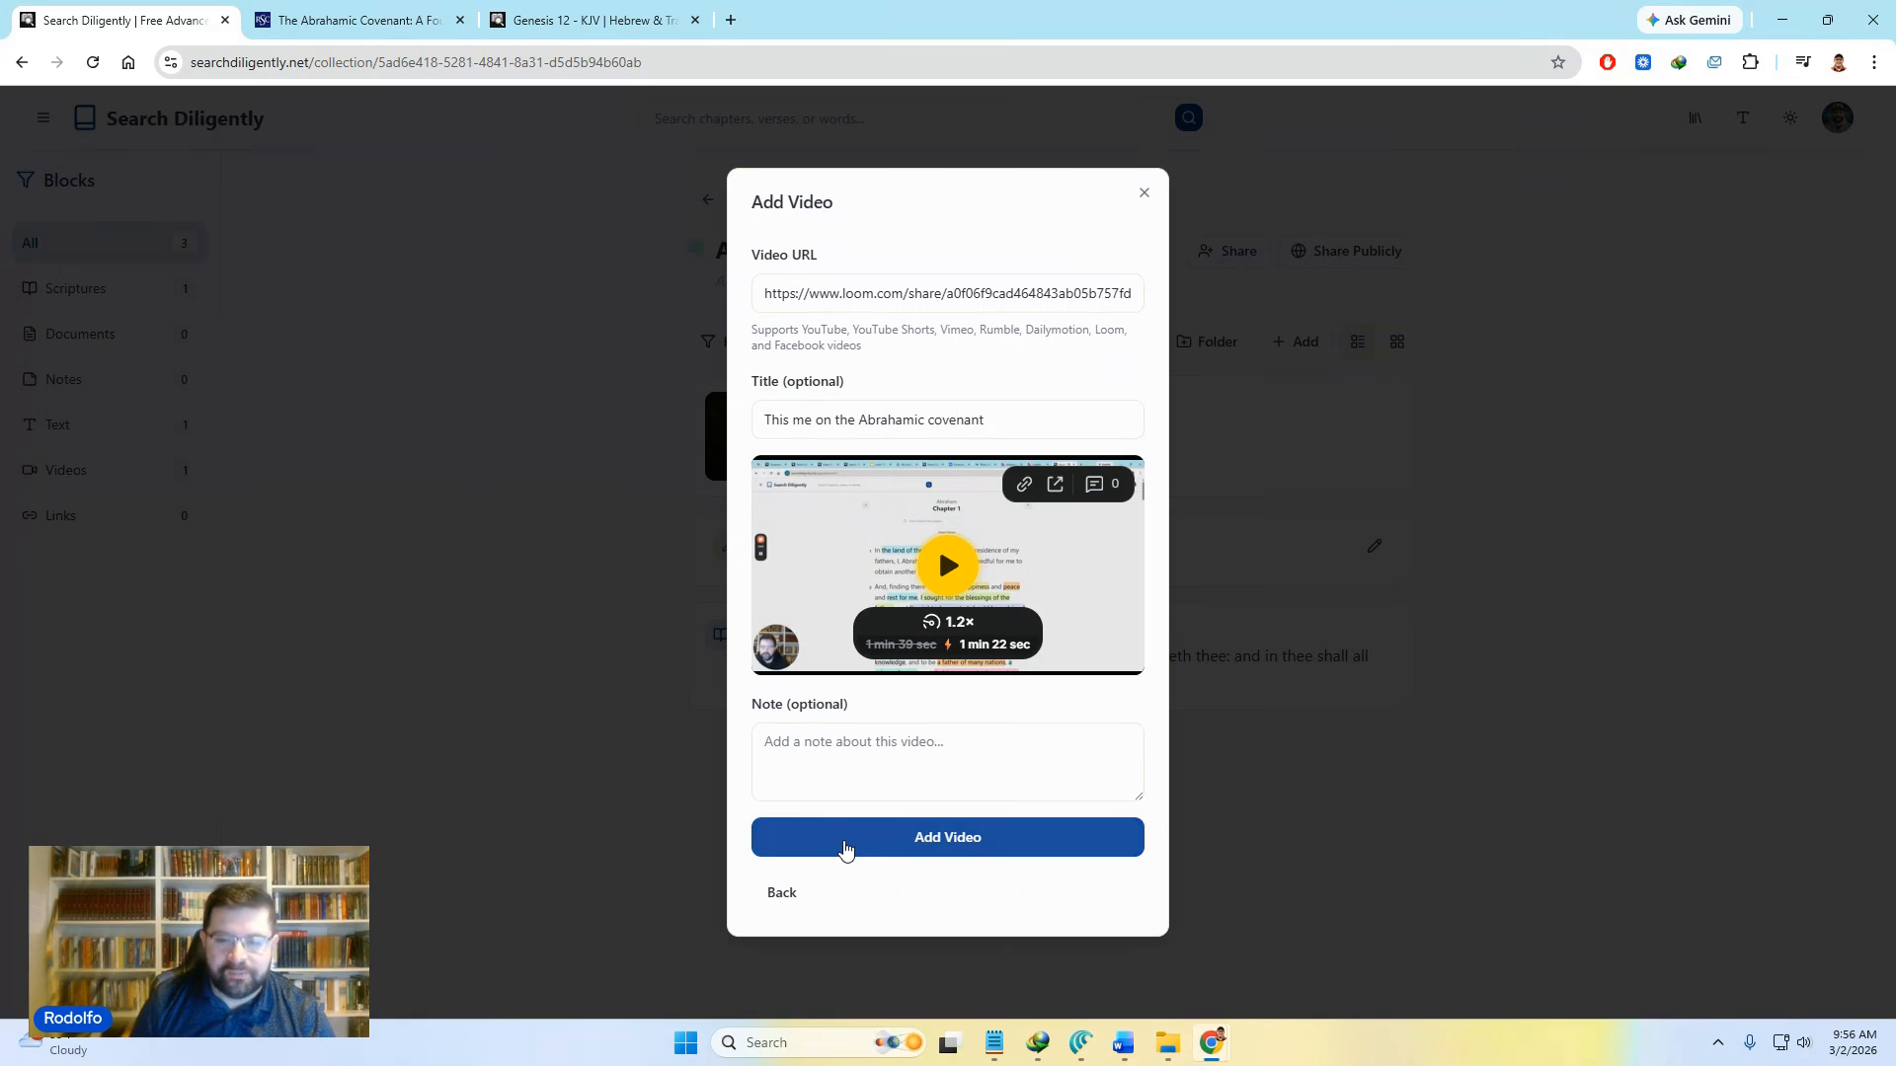
left_click(846, 849)
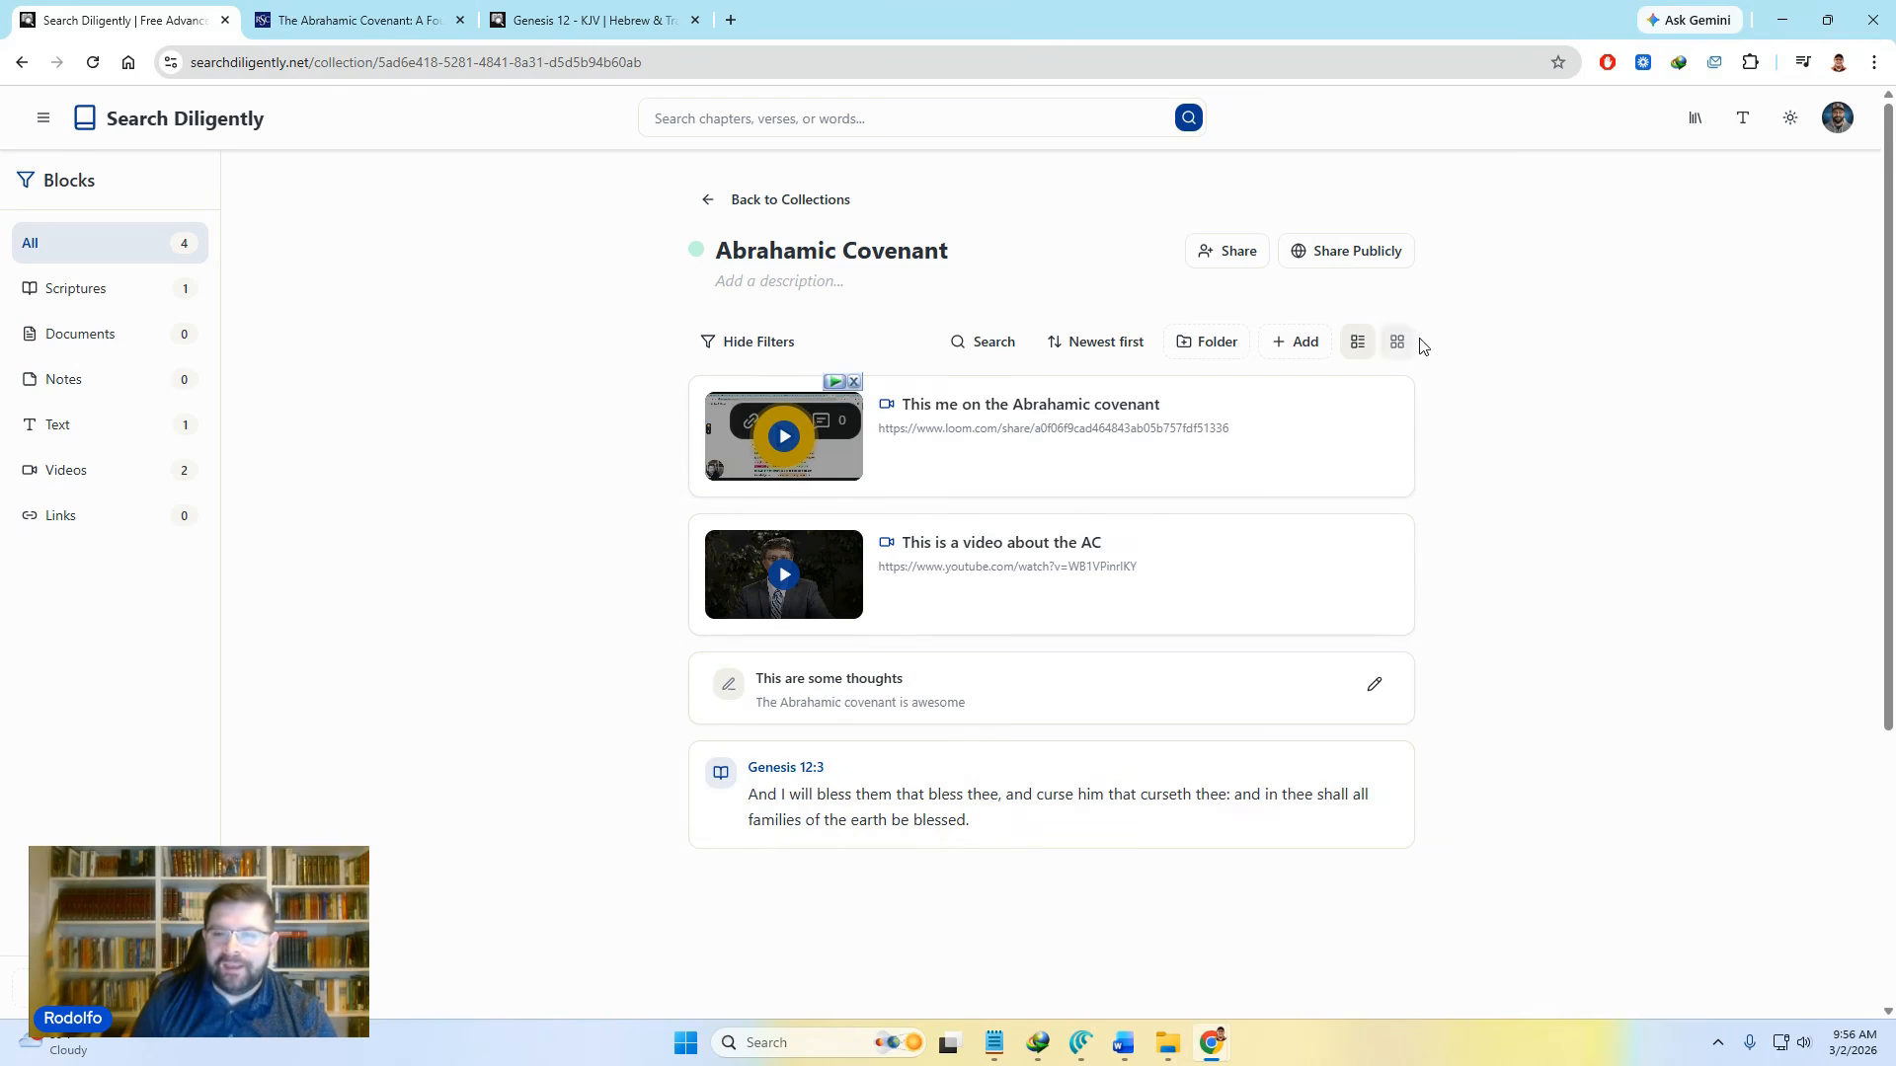
Step: Add a link block for the rsc.byu.edu article titled 'Foundational Theme on the OT'
left_click(1280, 352)
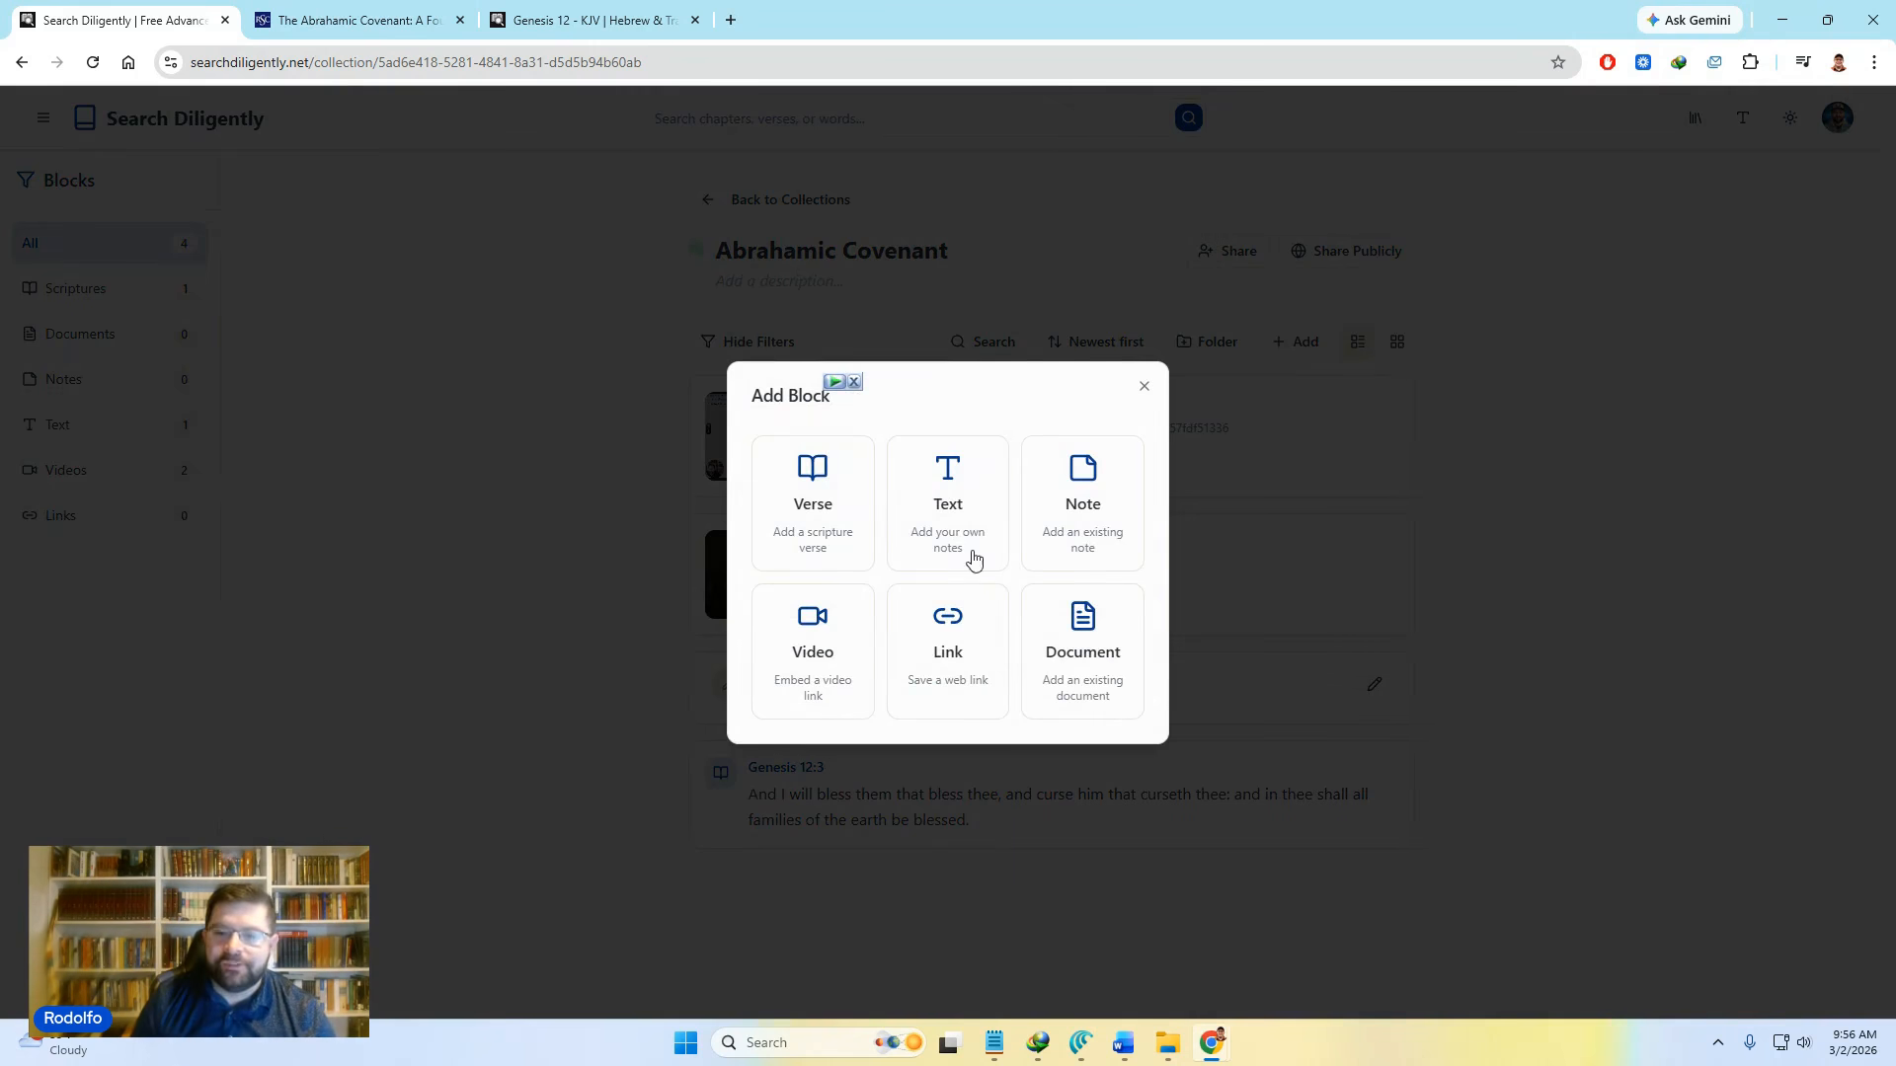
left_click(969, 643)
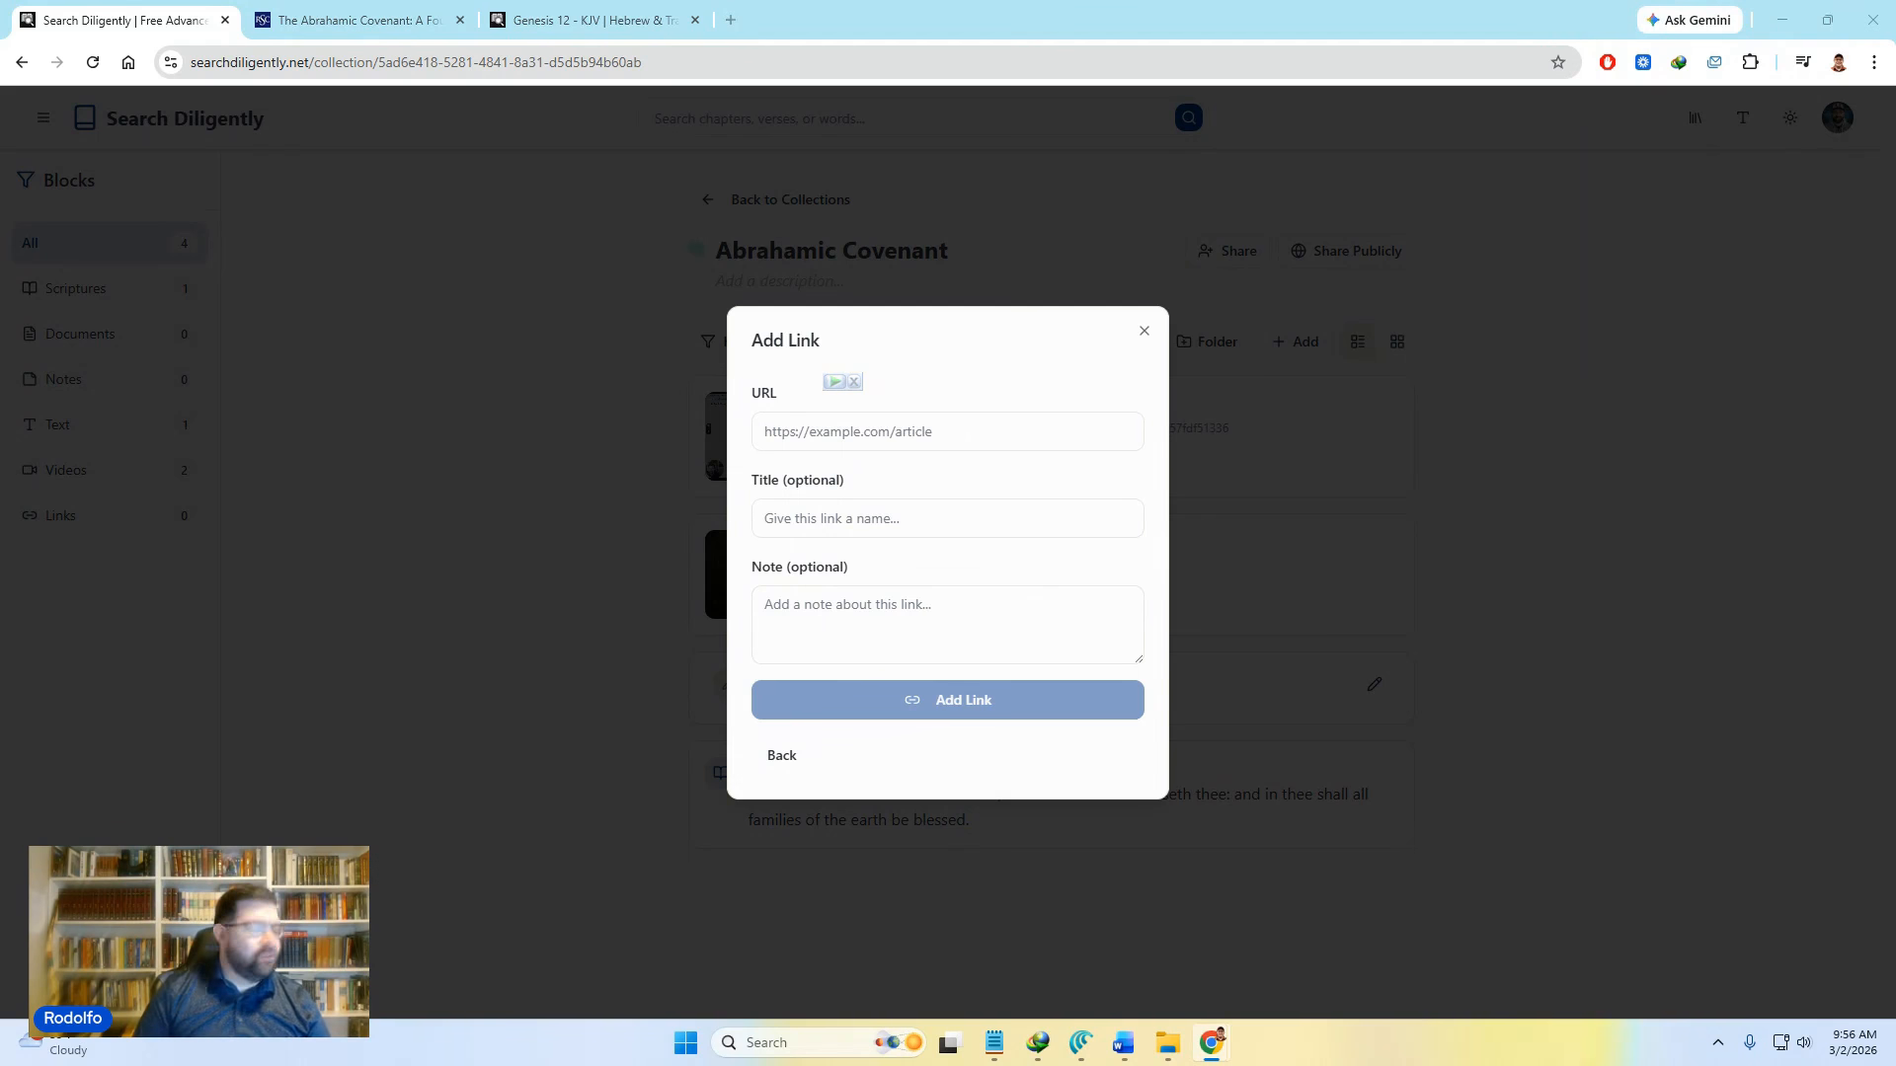
left_click(928, 419)
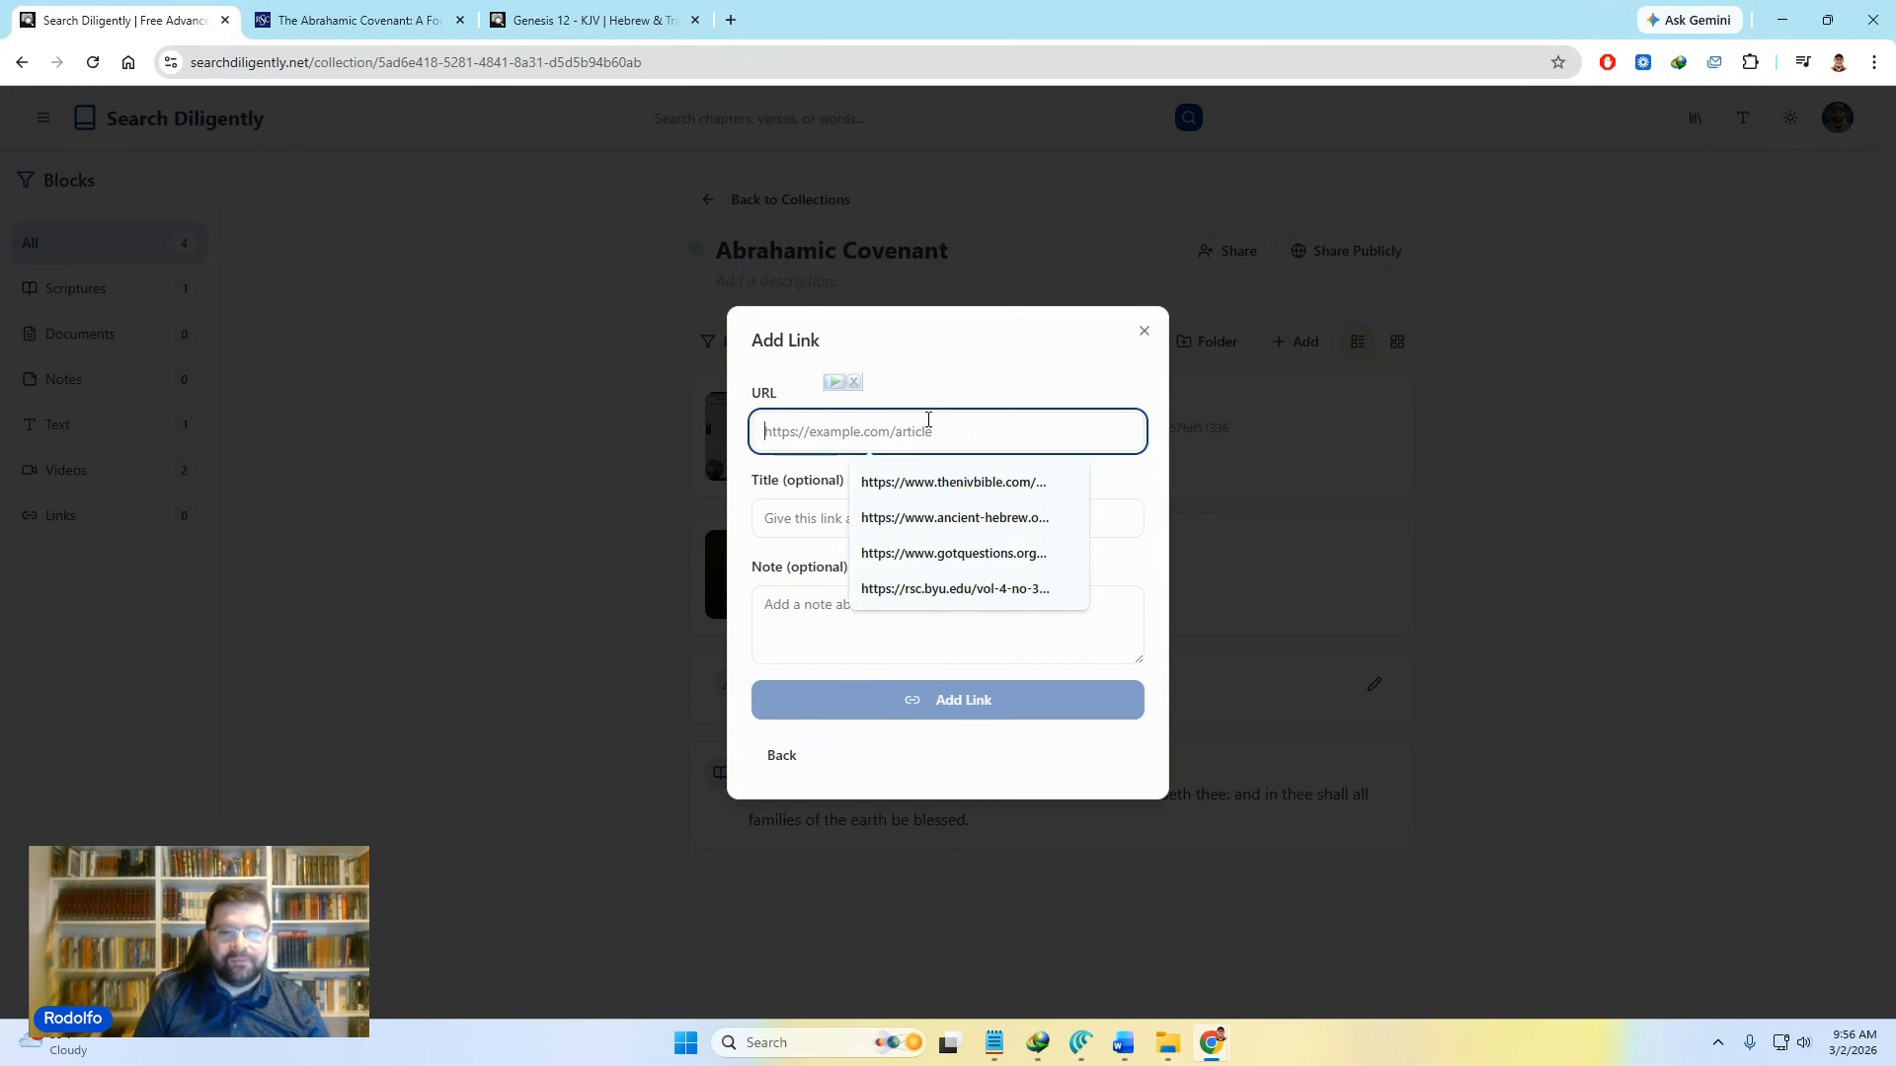
key("ctrl+v")
left_click(1090, 518)
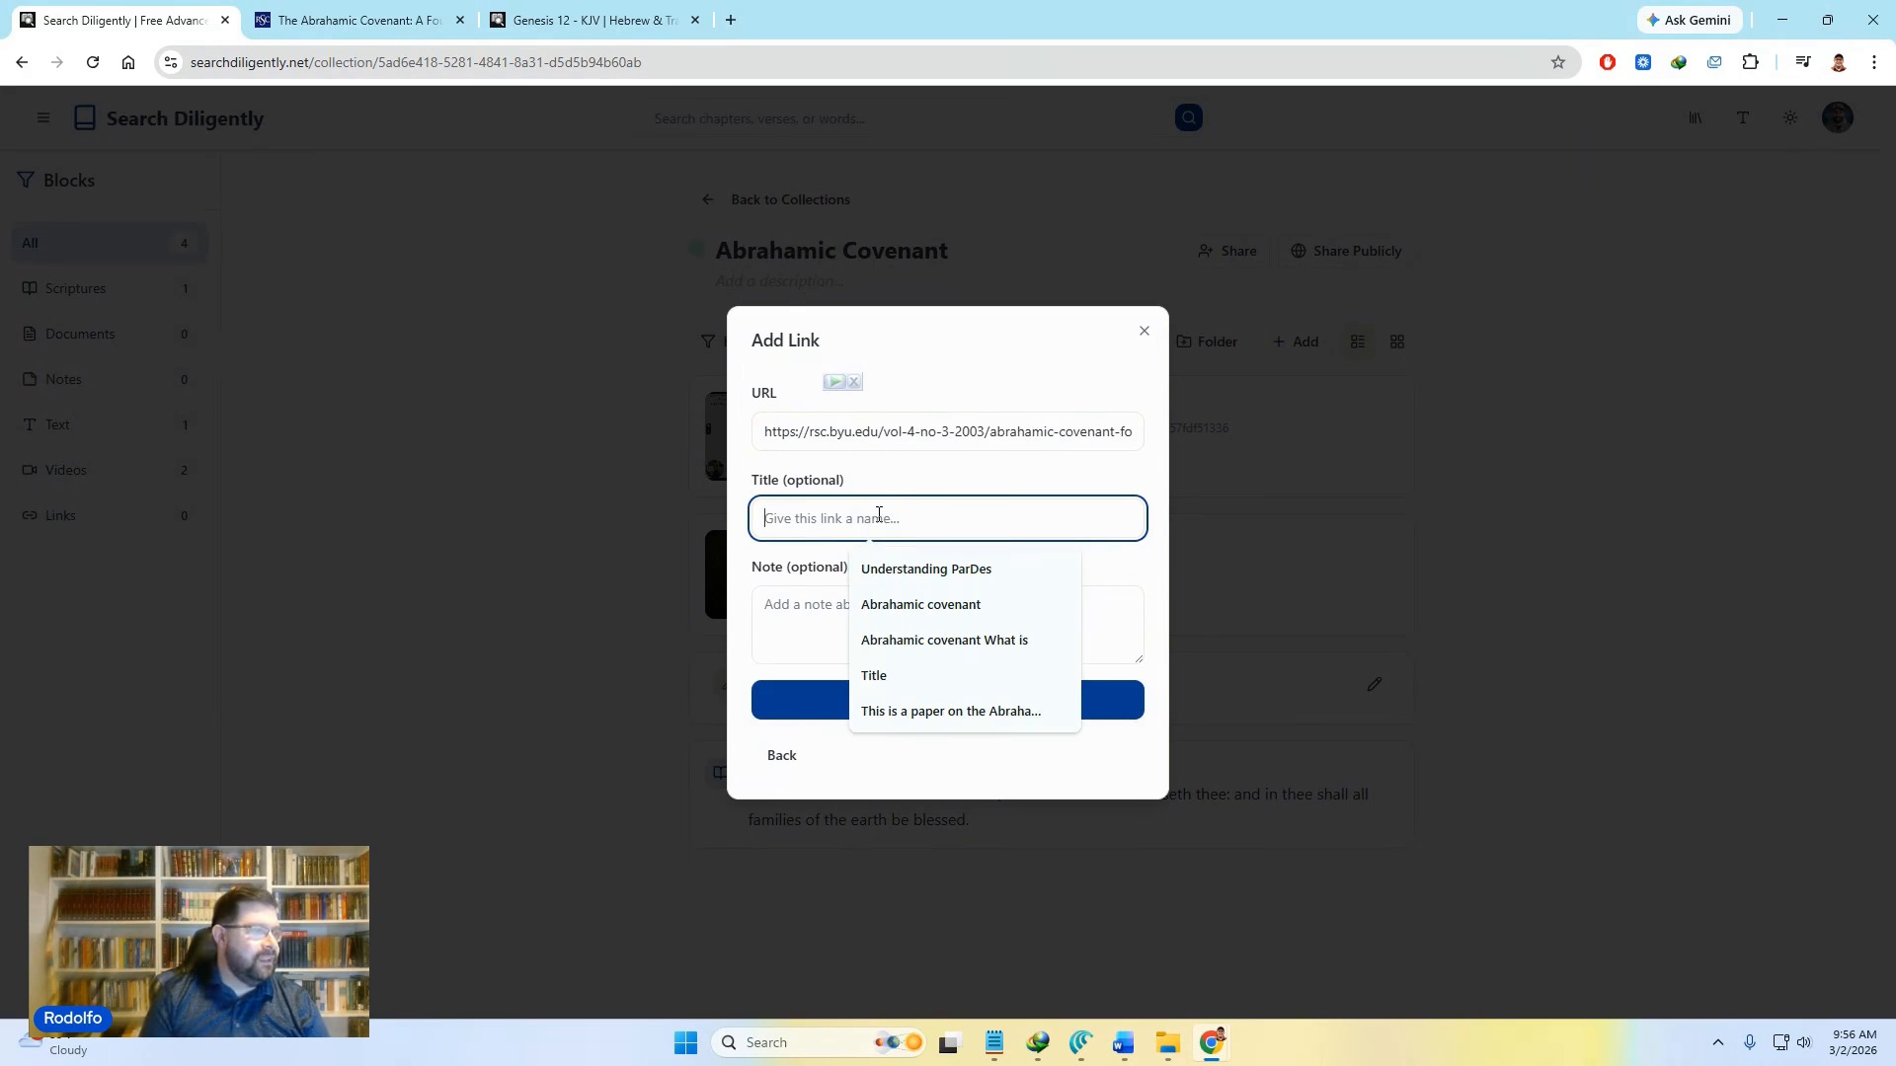
type("Fou")
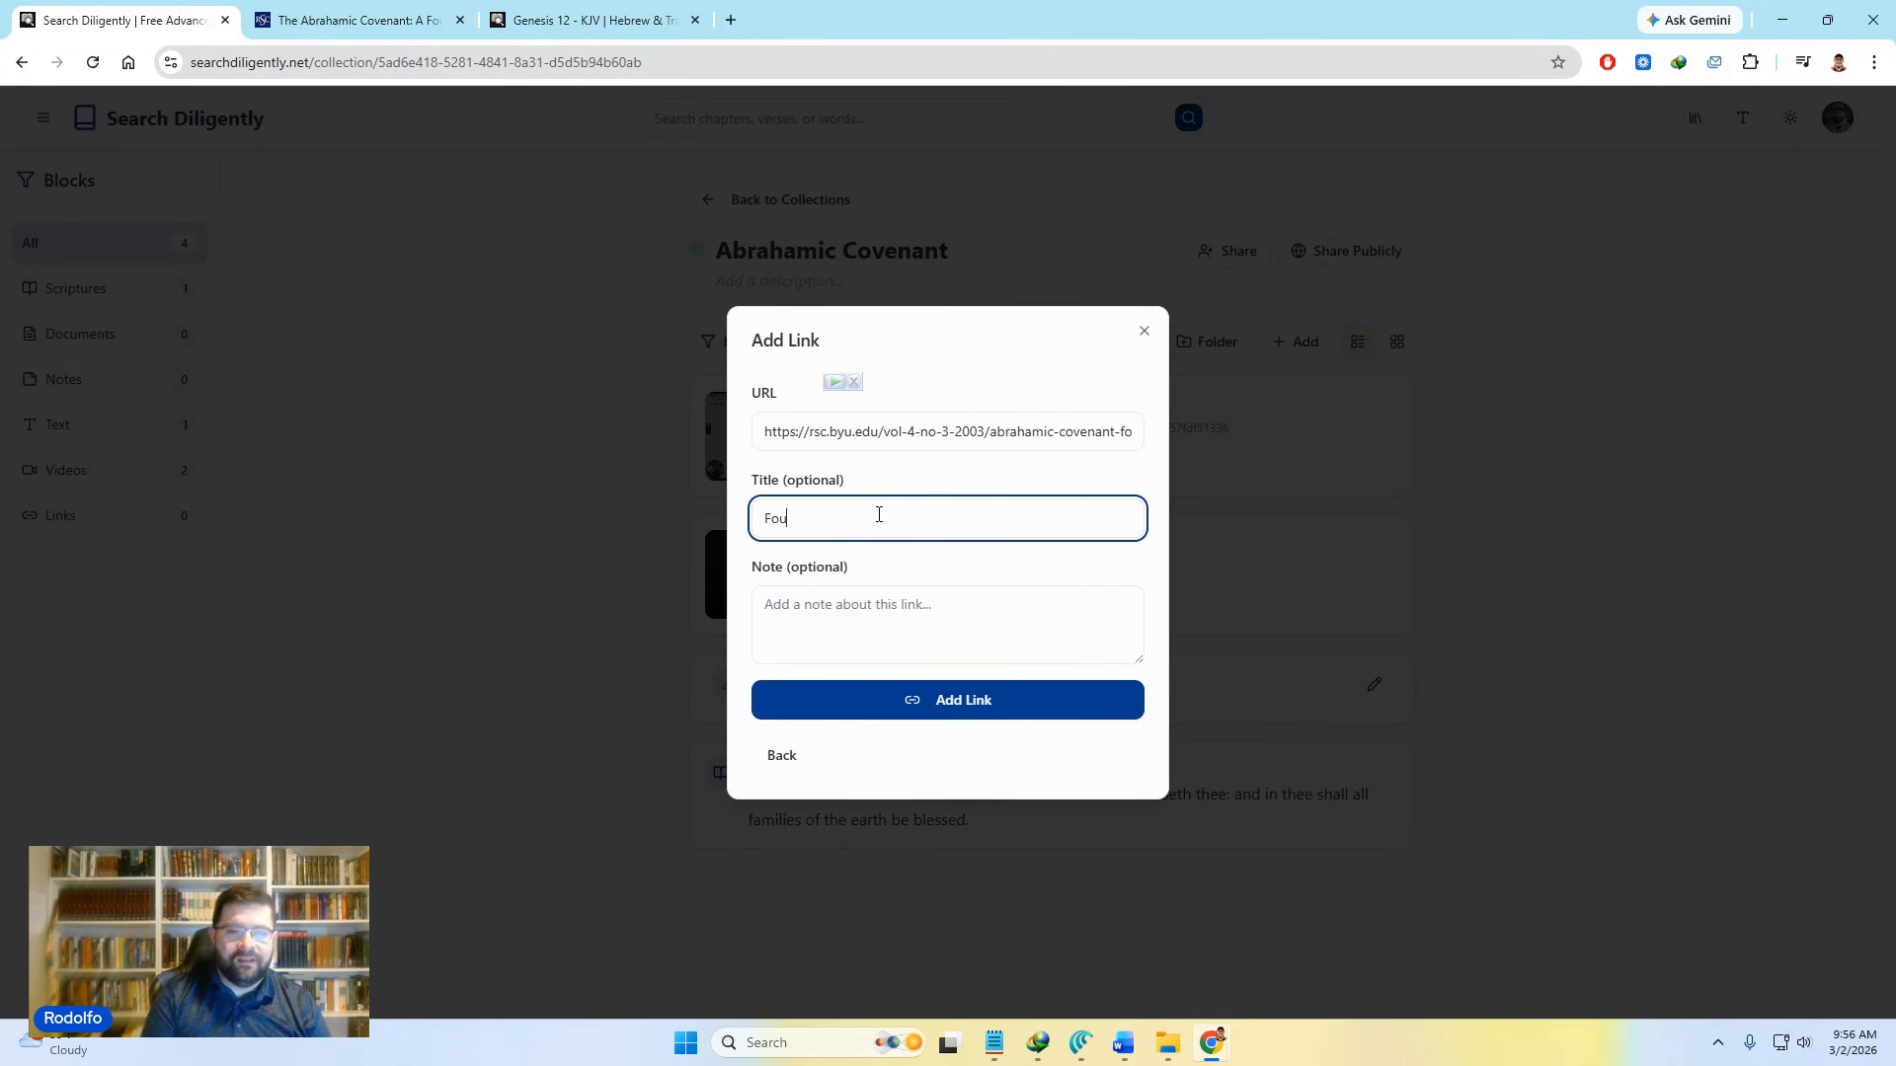
type("ndational Theme")
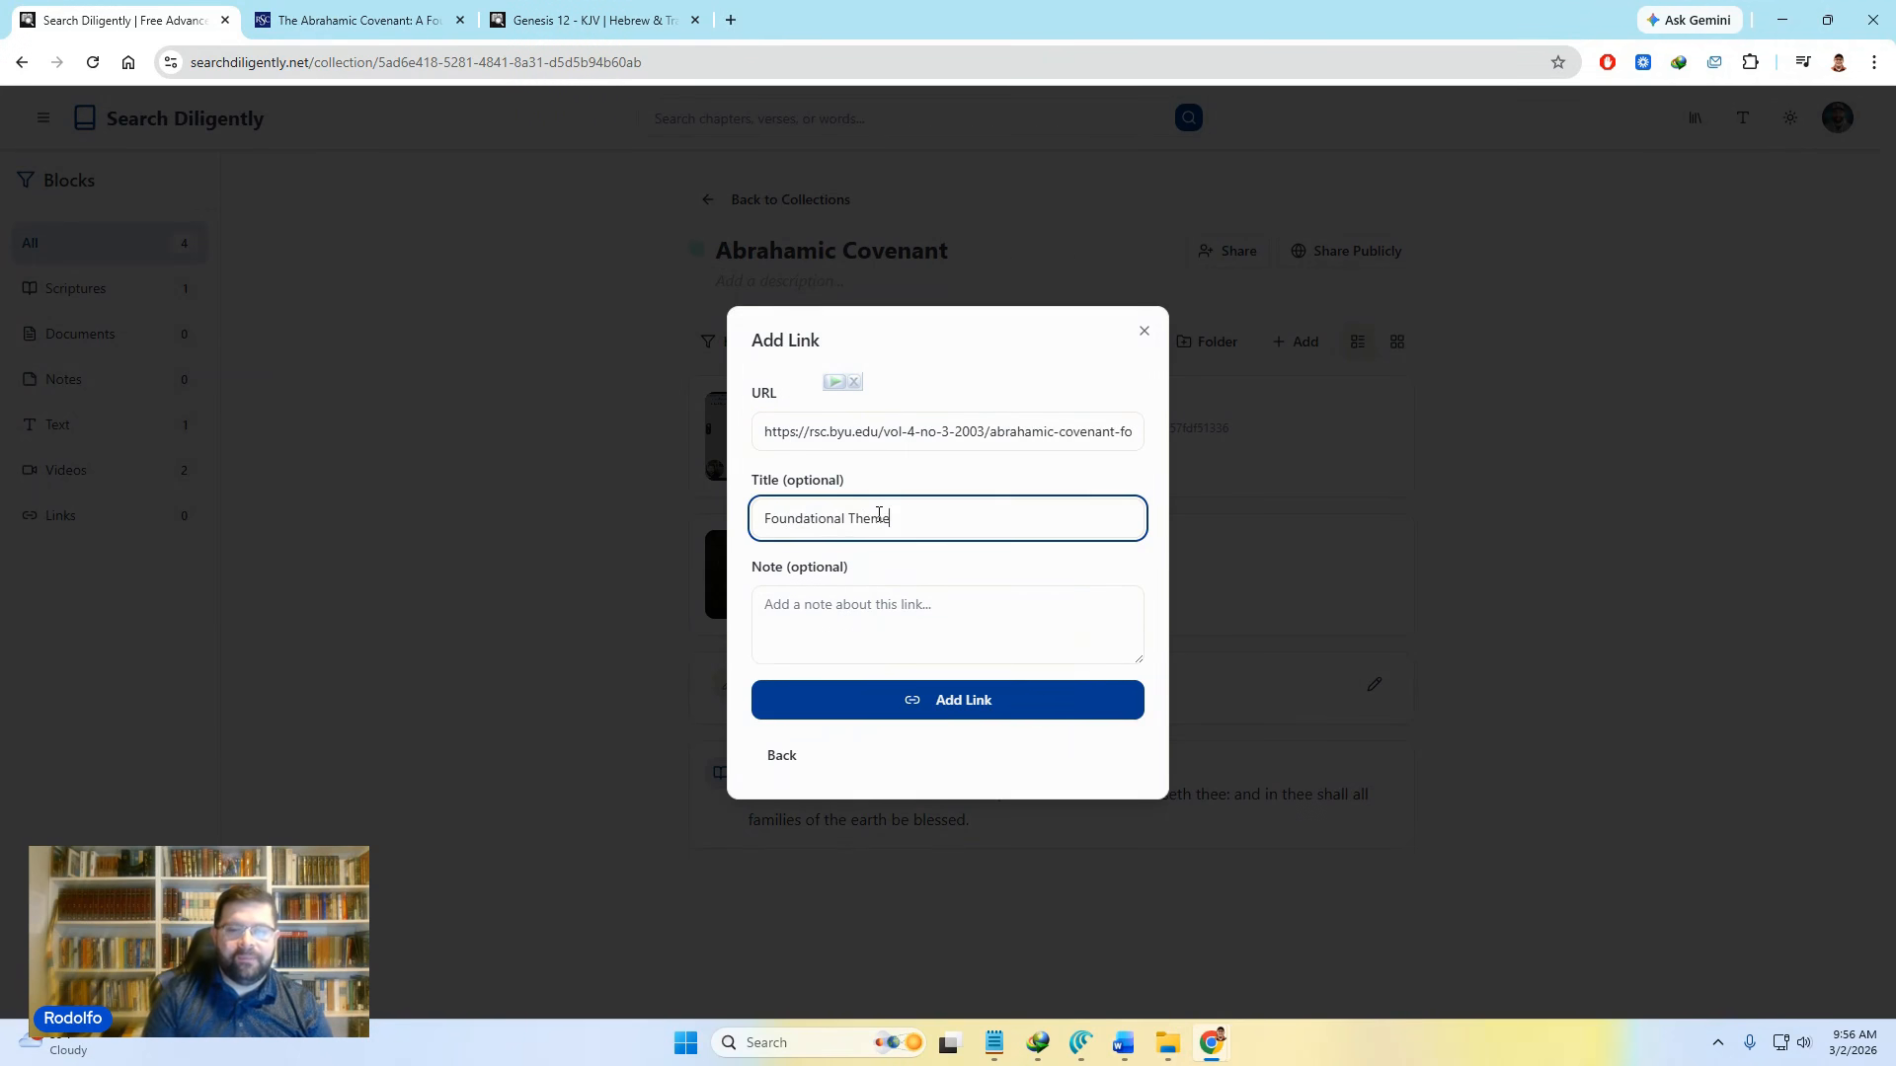
type(" on the OT")
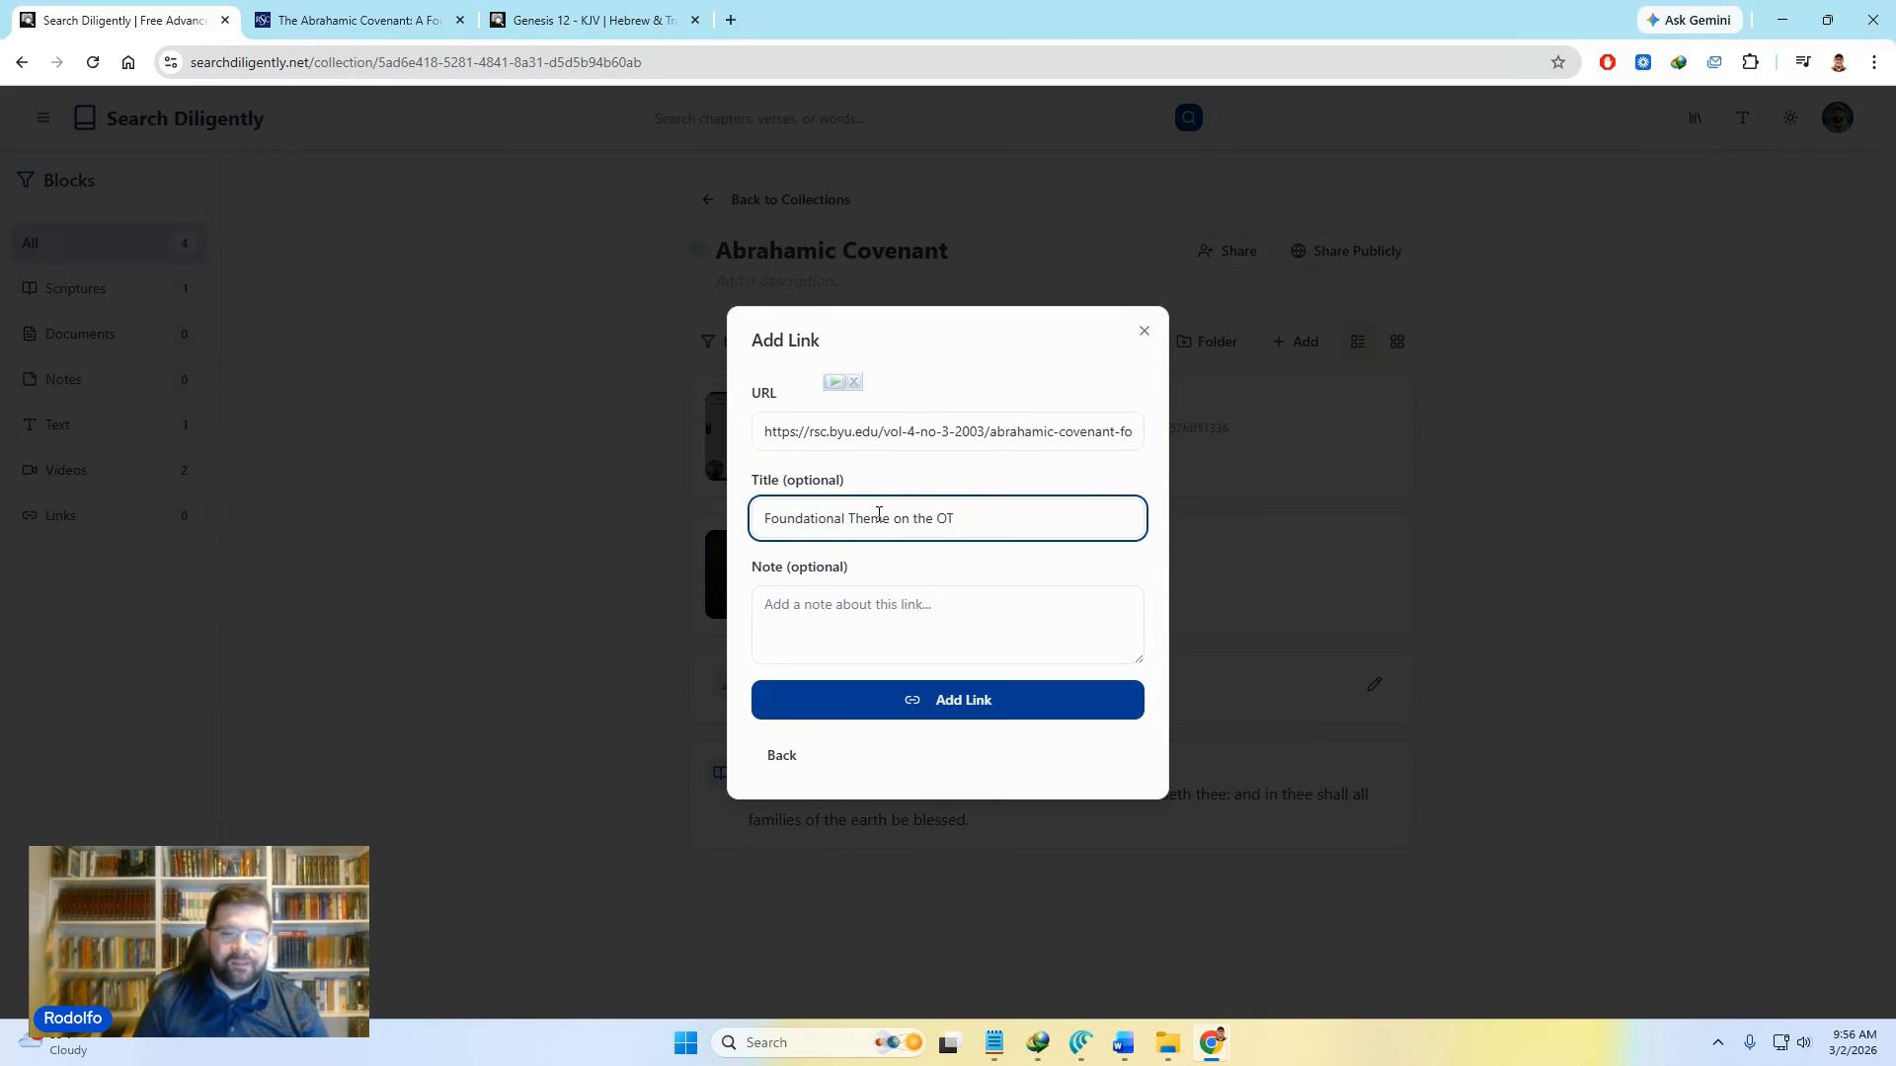
left_click(832, 647)
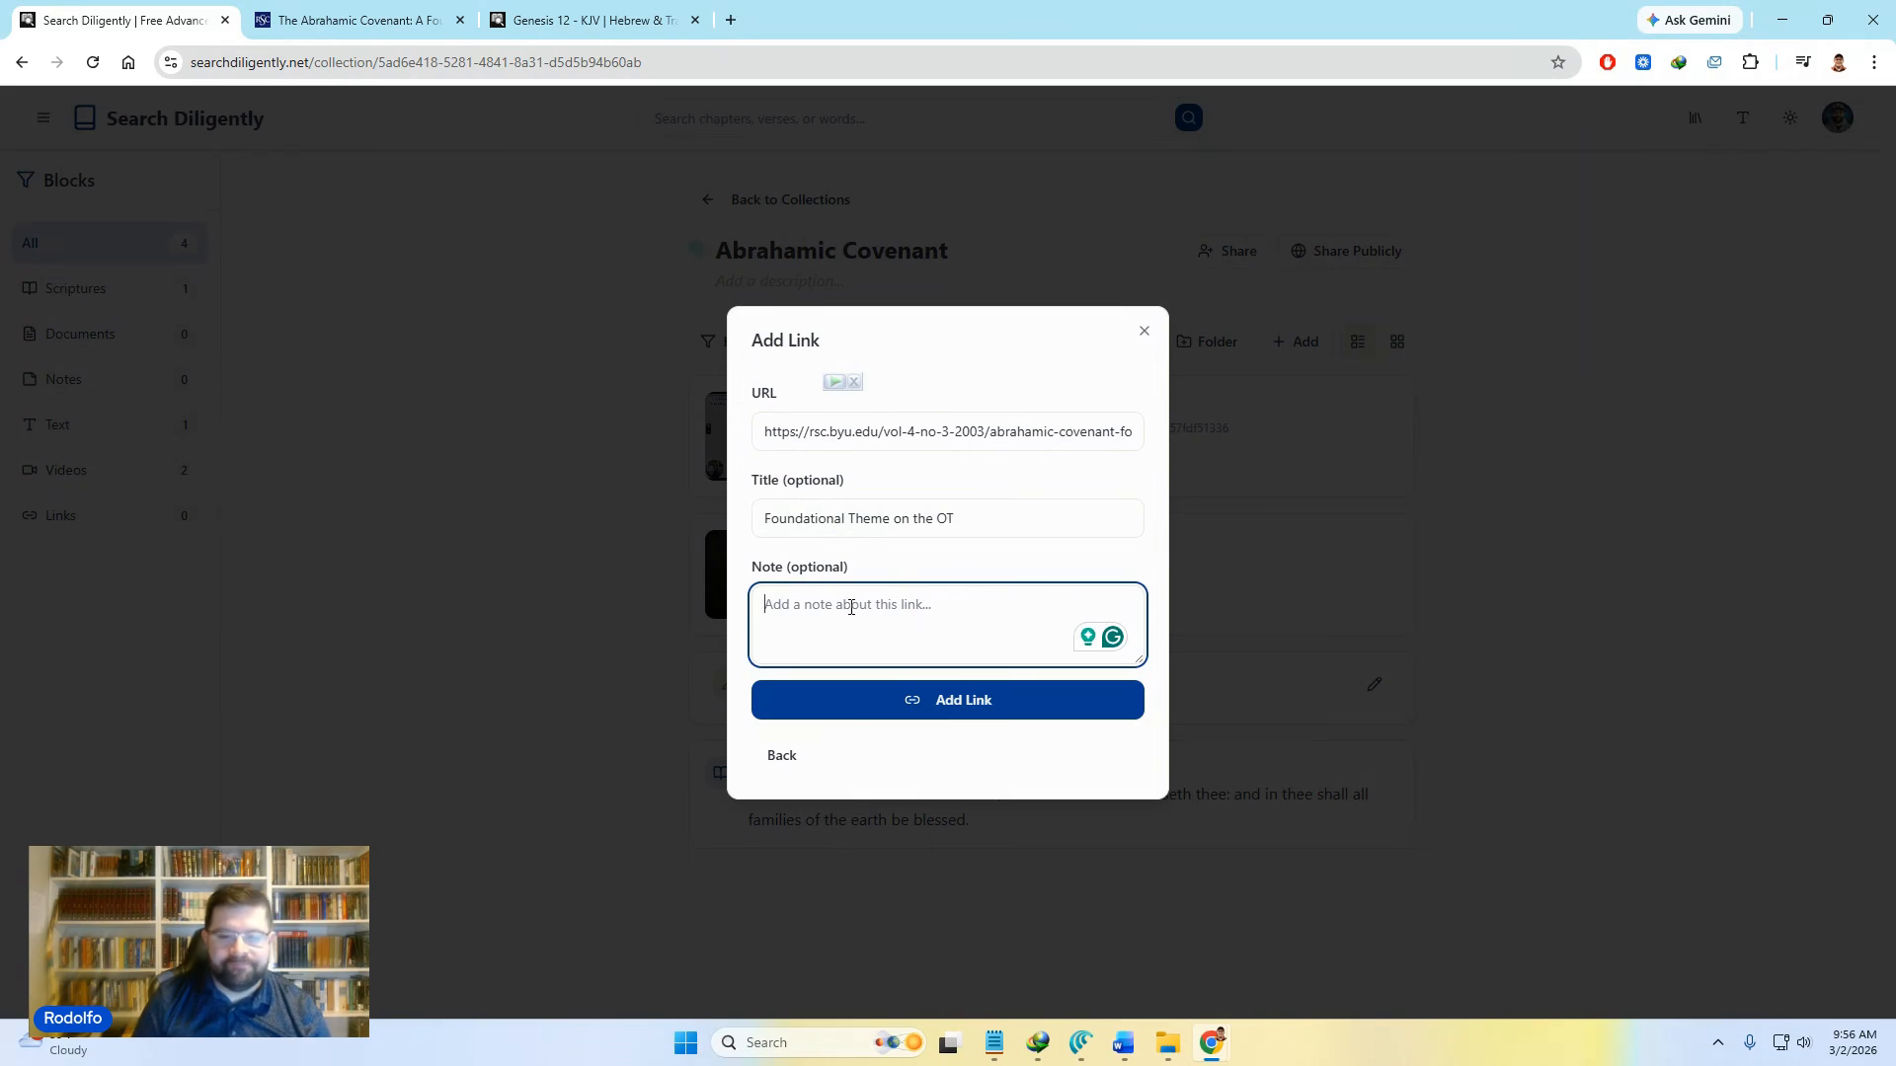
left_click(907, 705)
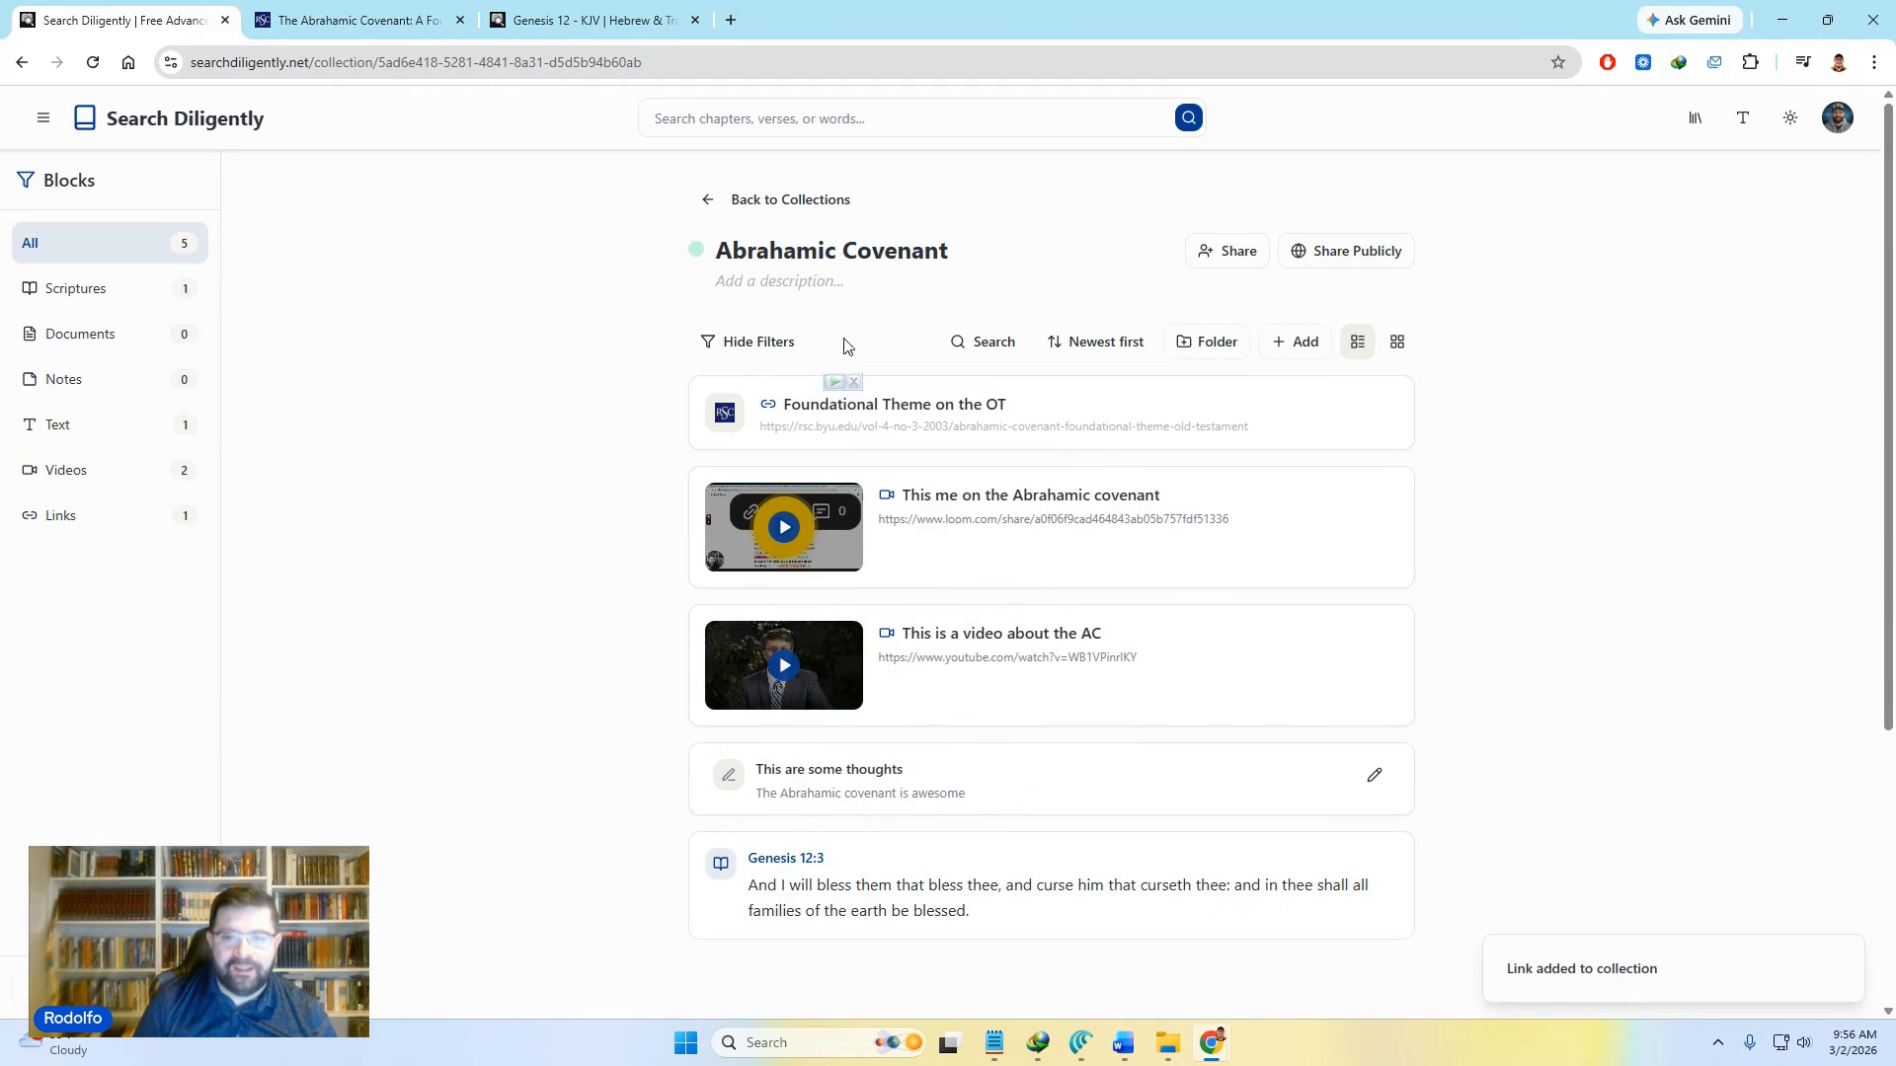
Step: Open the linked article in a new tab, skim it, and return to the collection
left_click(1229, 409)
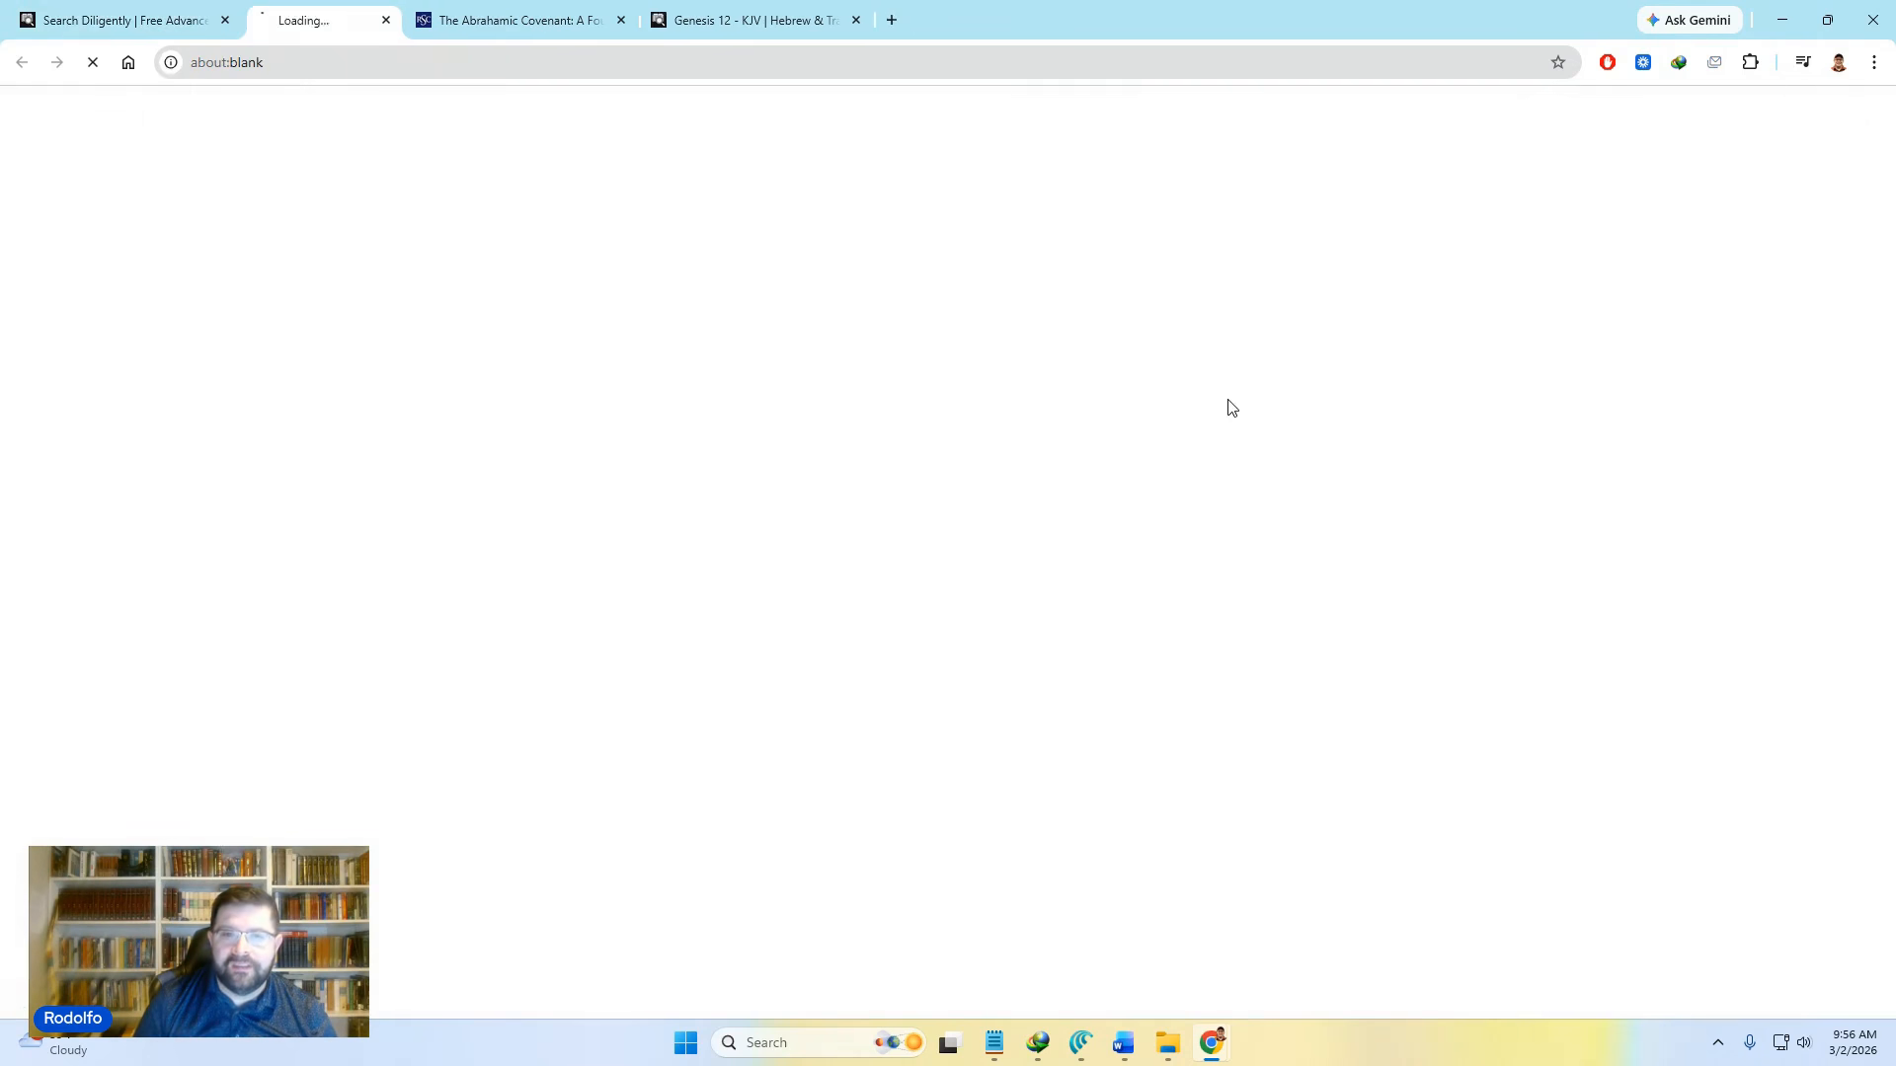
scroll(834, 726, "down", 3)
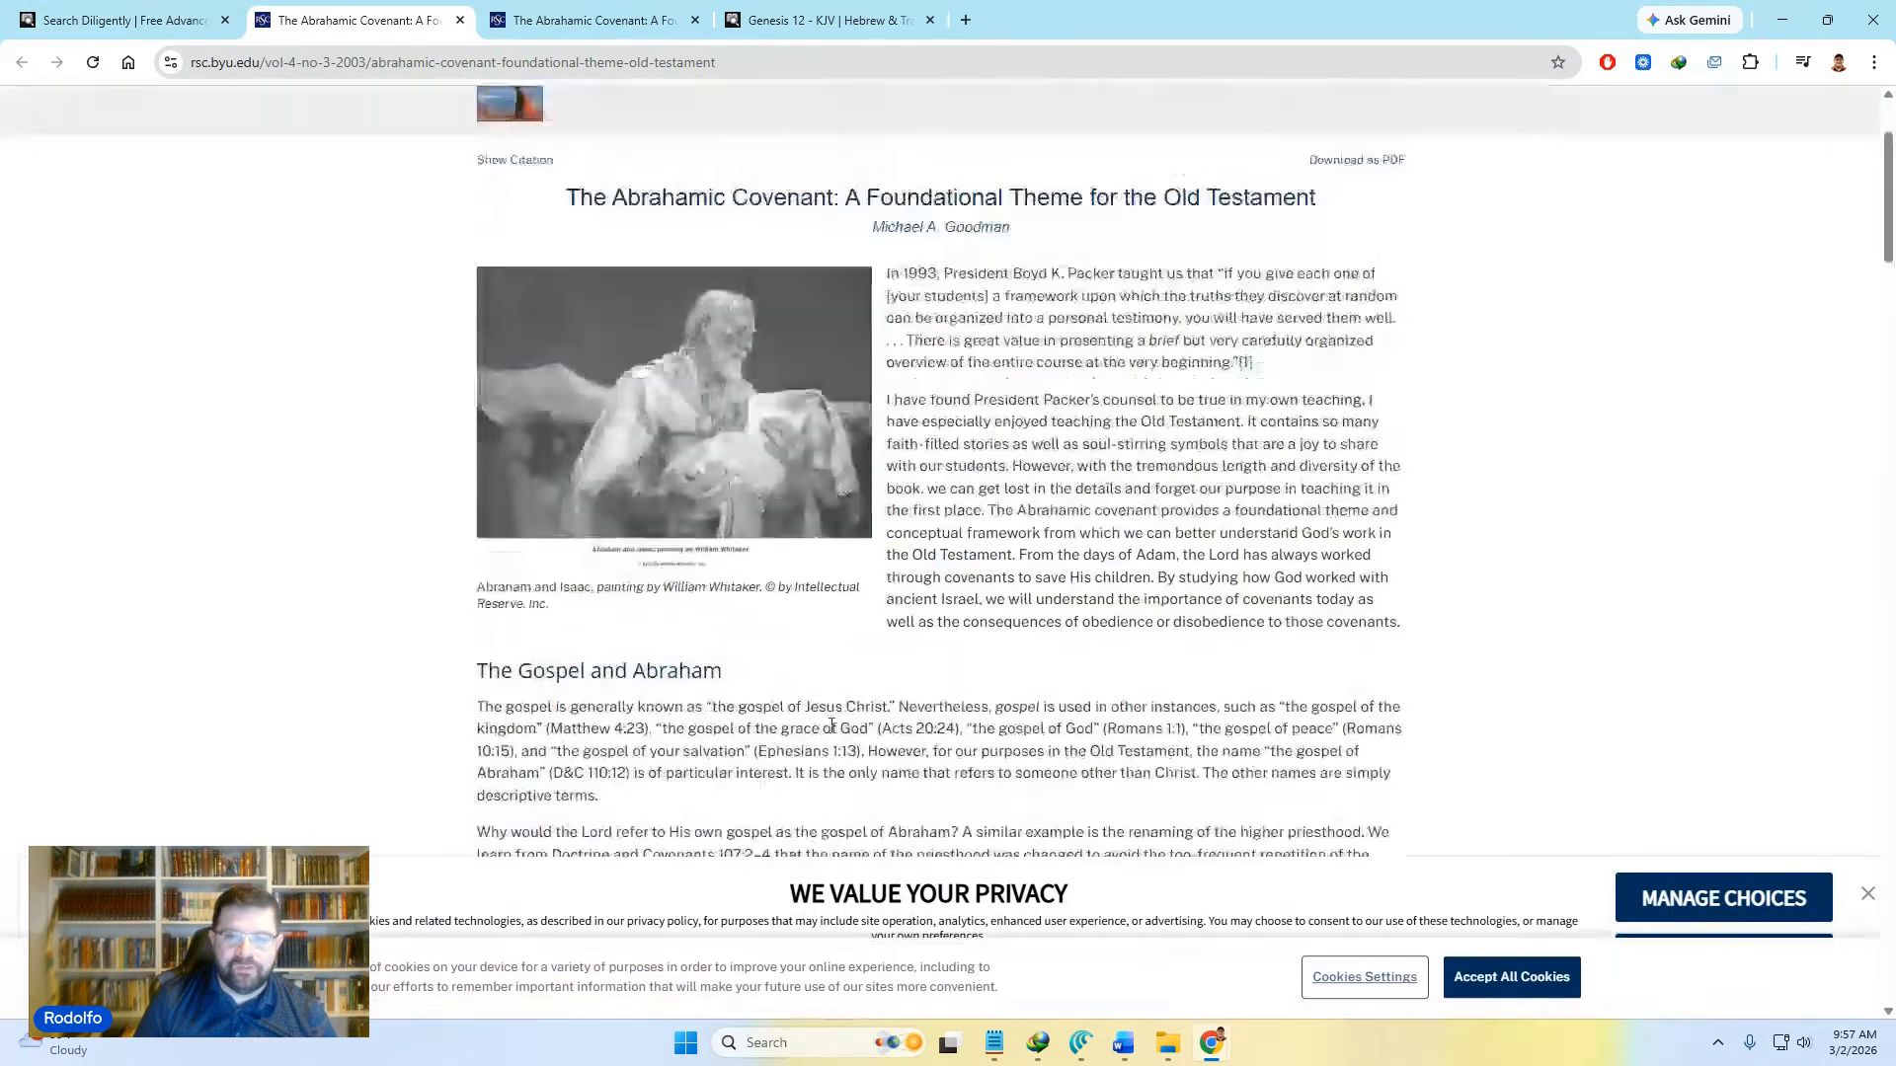
scroll(834, 726, "down", 6)
scroll(834, 725, "up", 6)
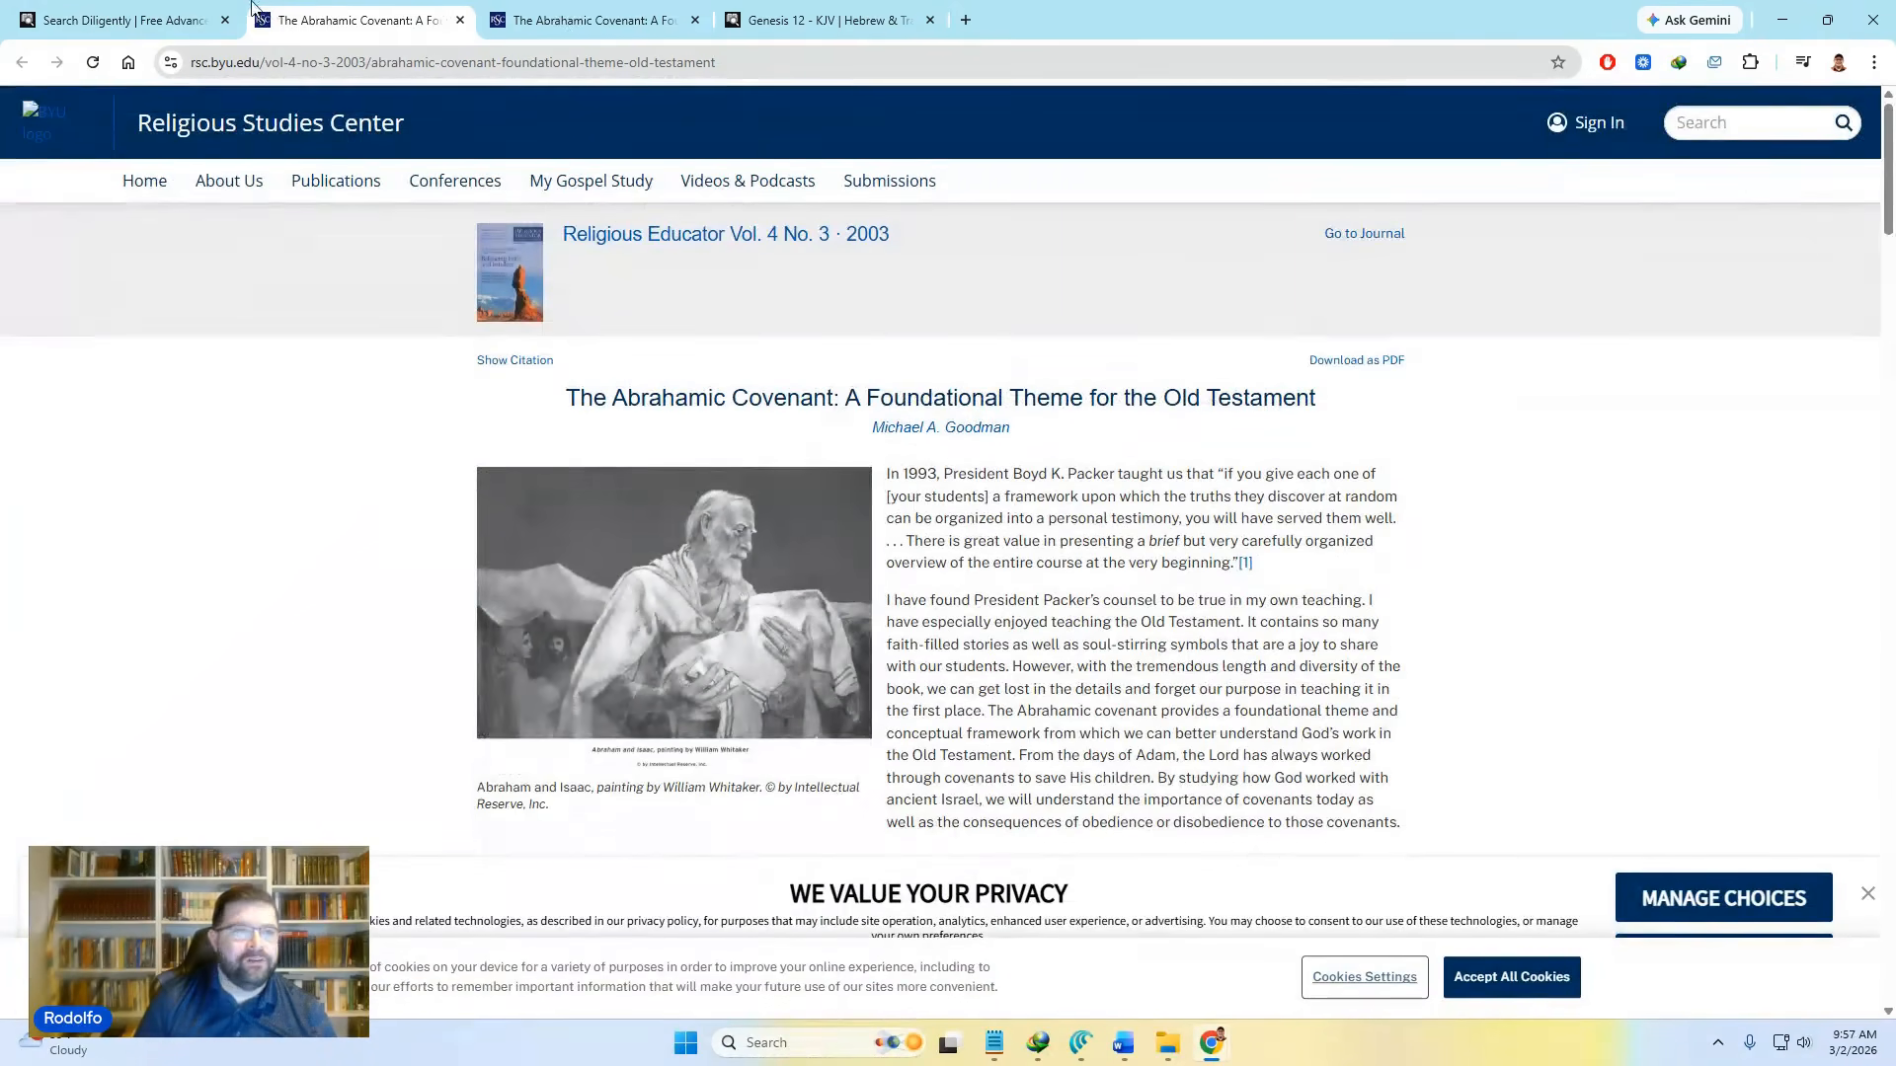
left_click(30, 11)
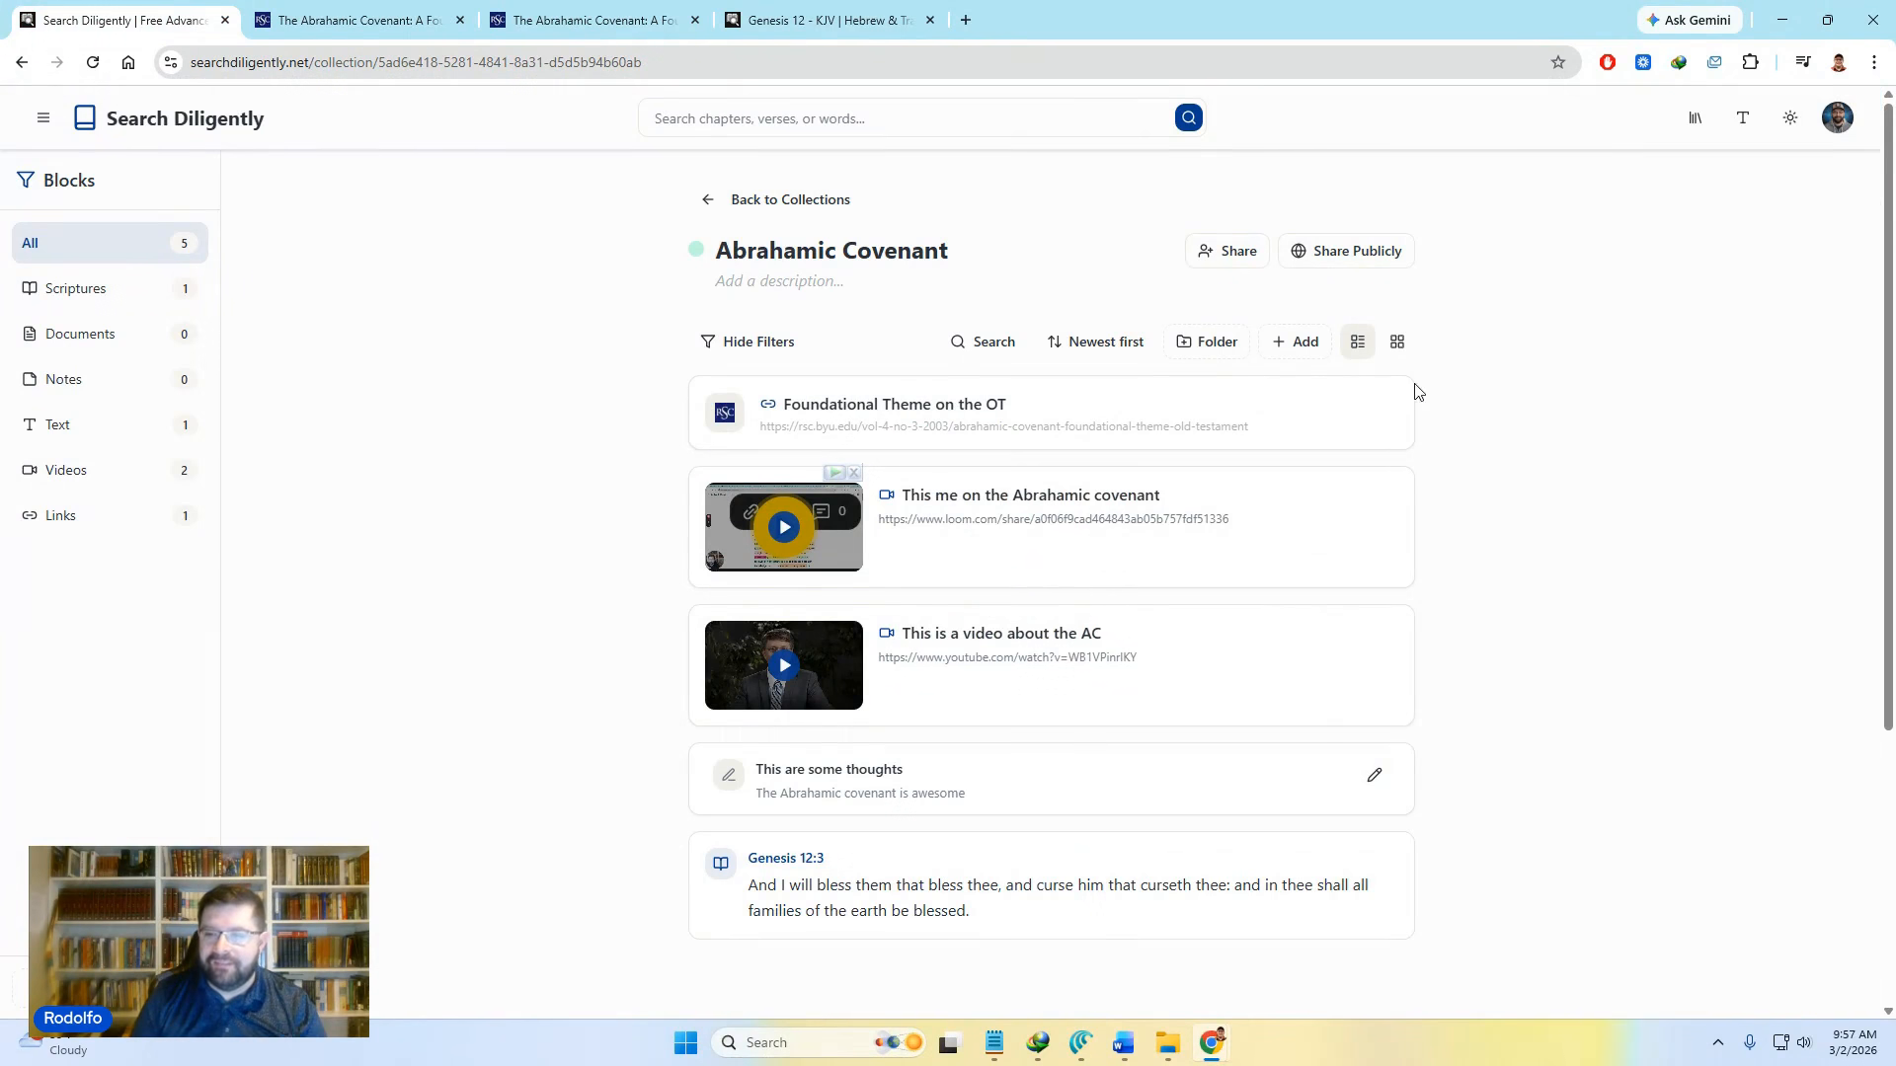
Step: Check the link's title in its edit dialog and close it unchanged
left_click(1365, 414)
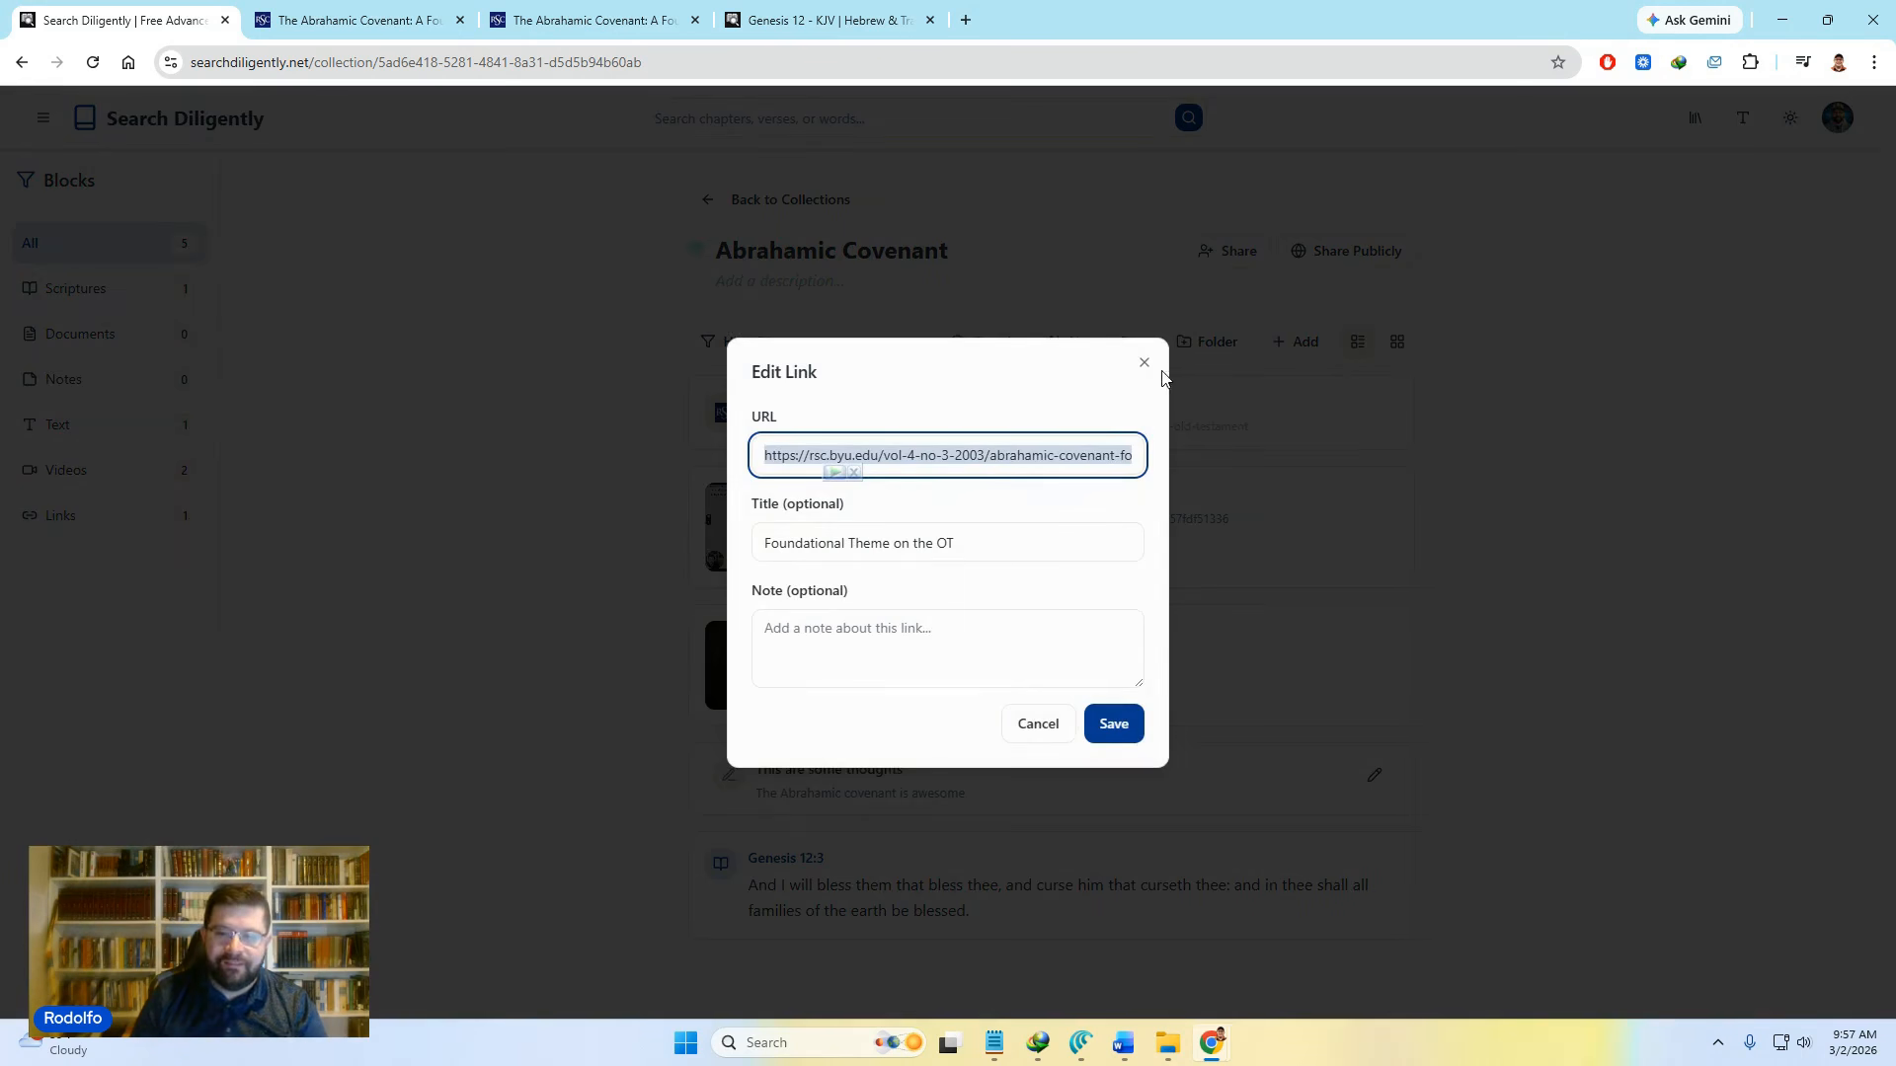
left_click(964, 538)
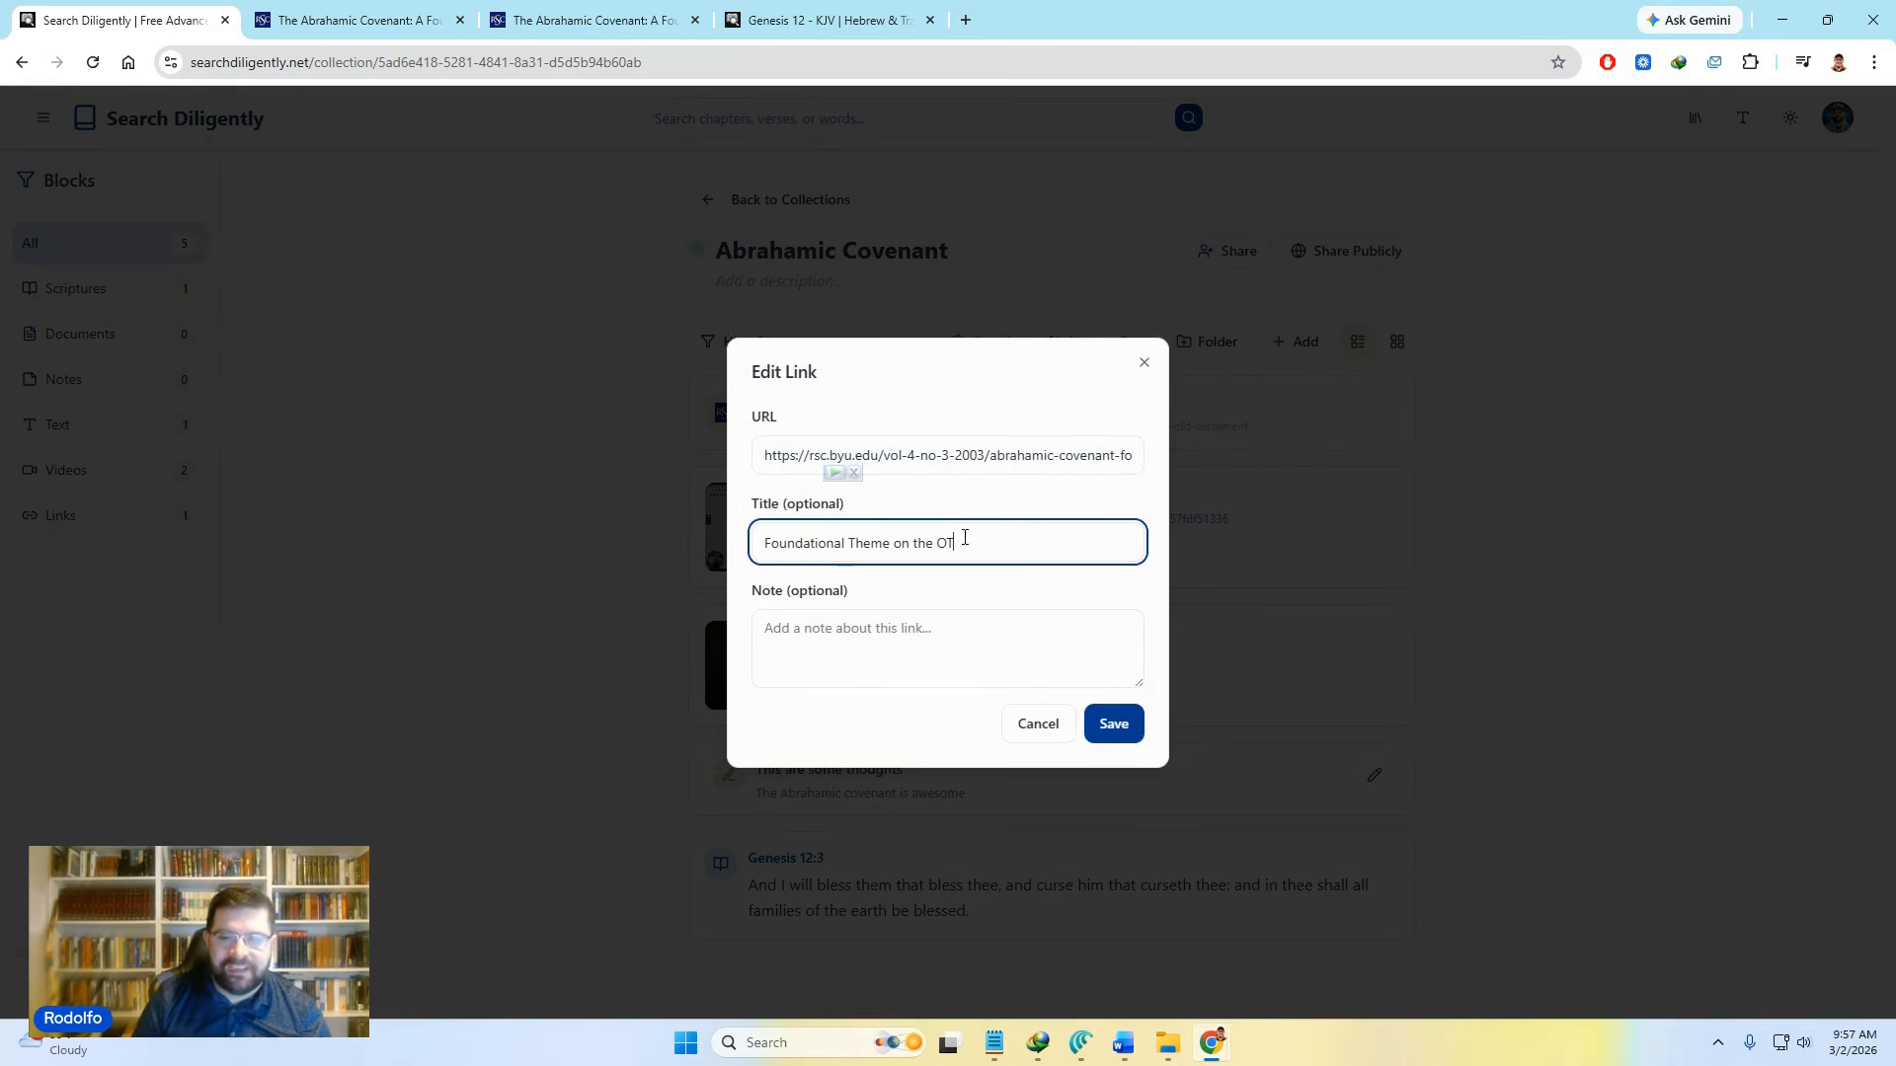
left_click(1144, 367)
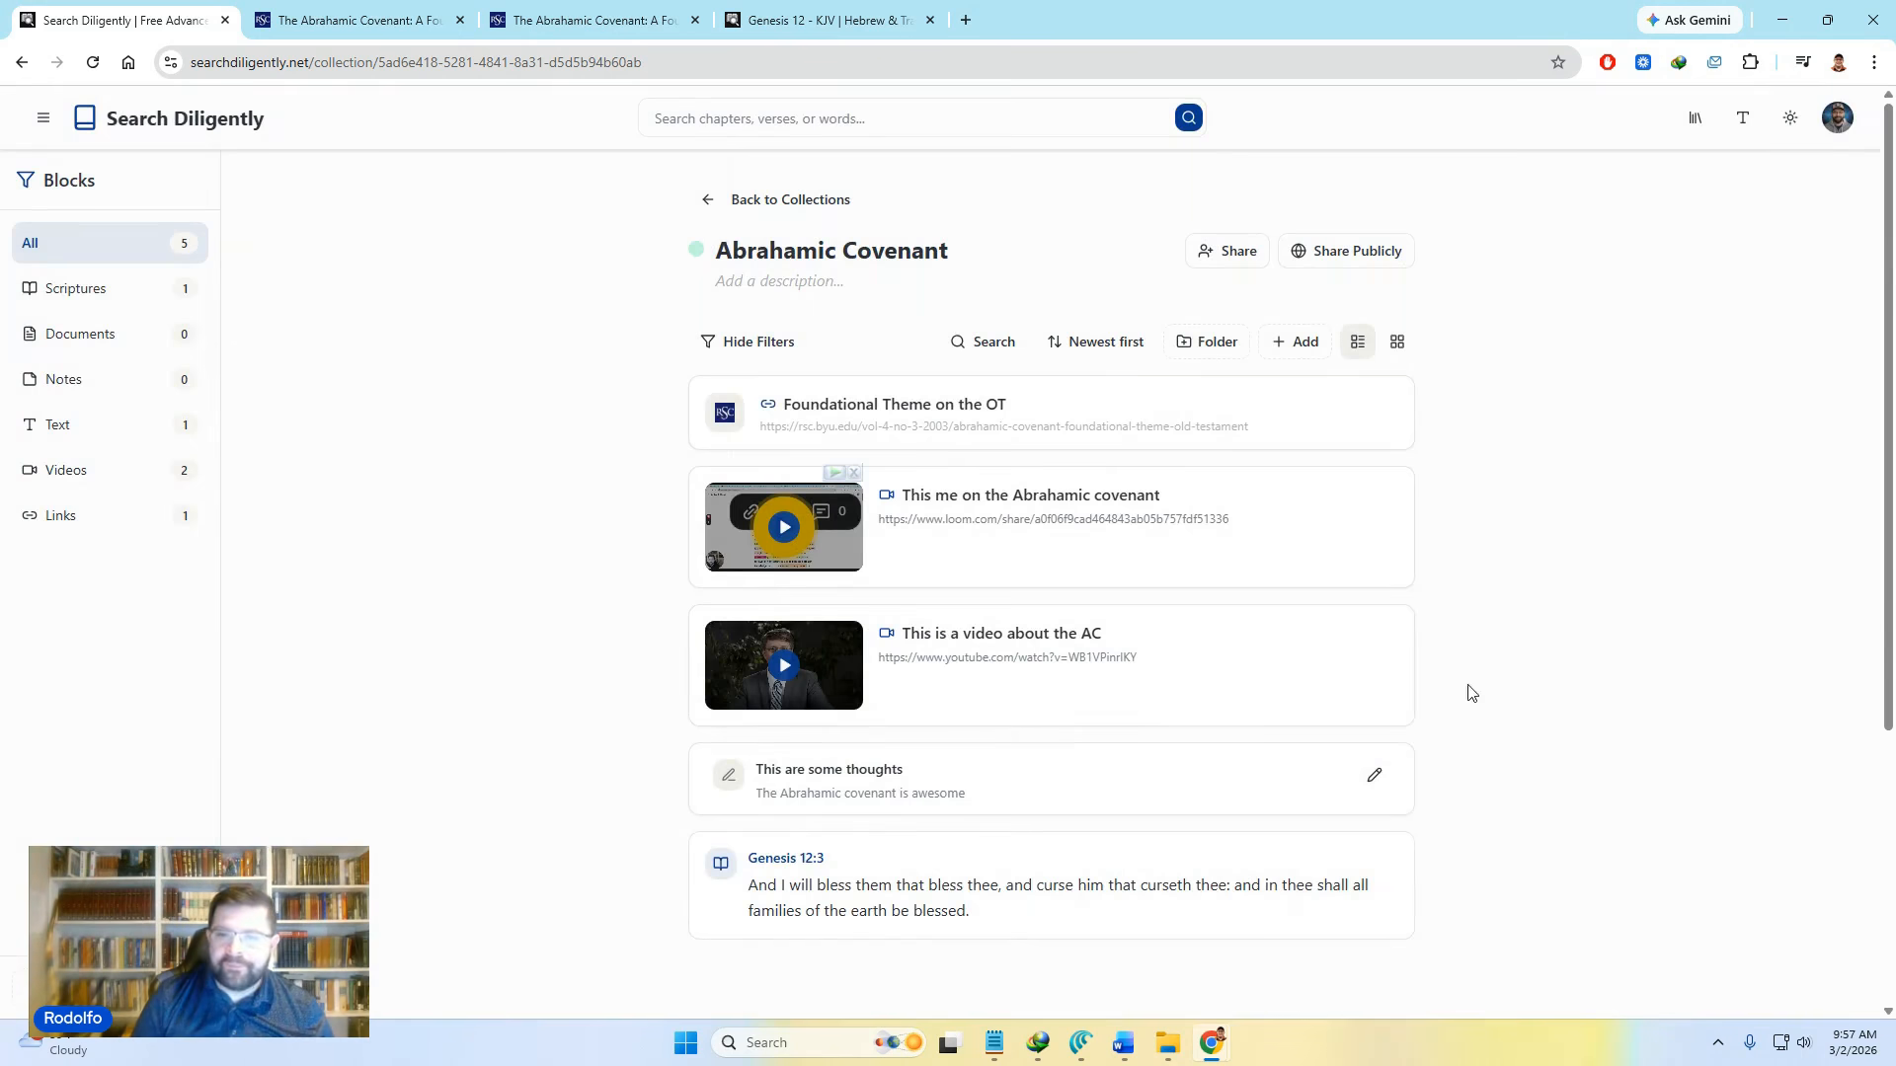
Step: Add the 'Abrahamic Covenant' document, found by searching 'Abra', as a document block
left_click(1299, 360)
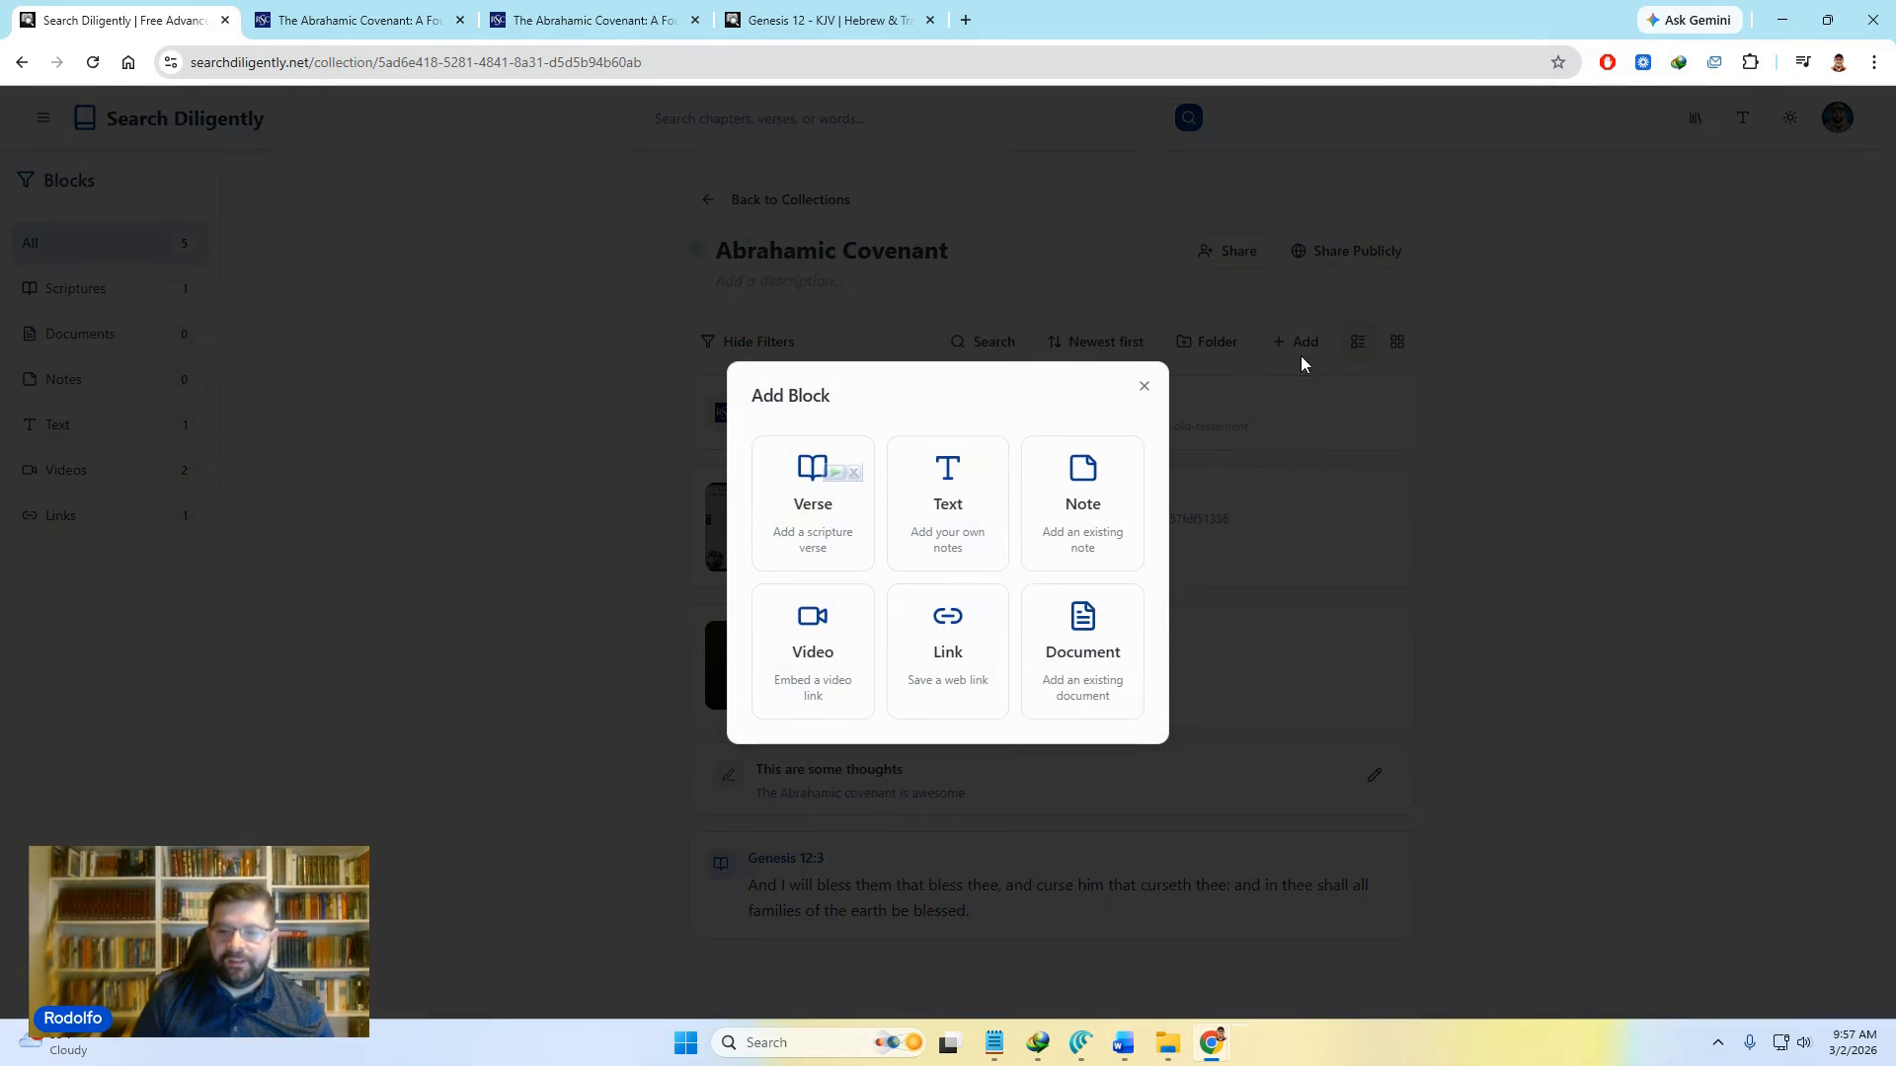
left_click(1103, 649)
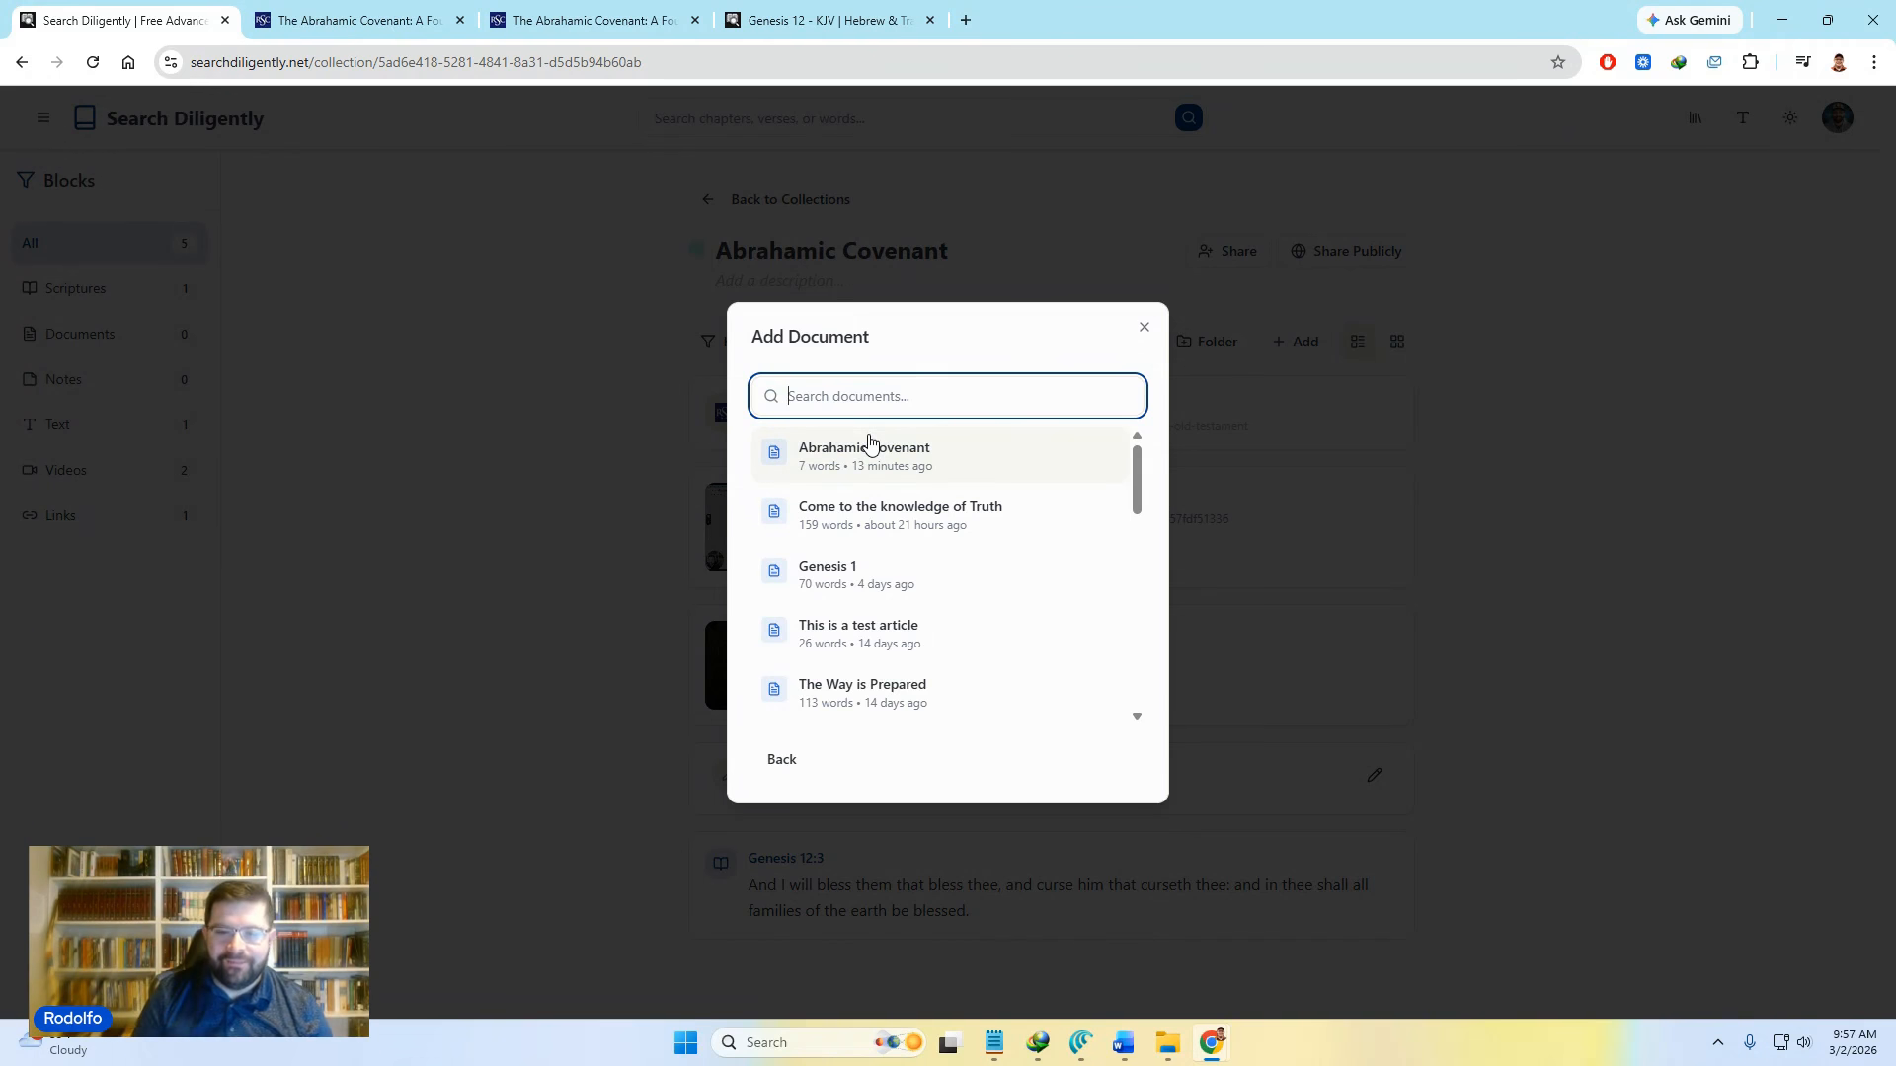
type("Abra")
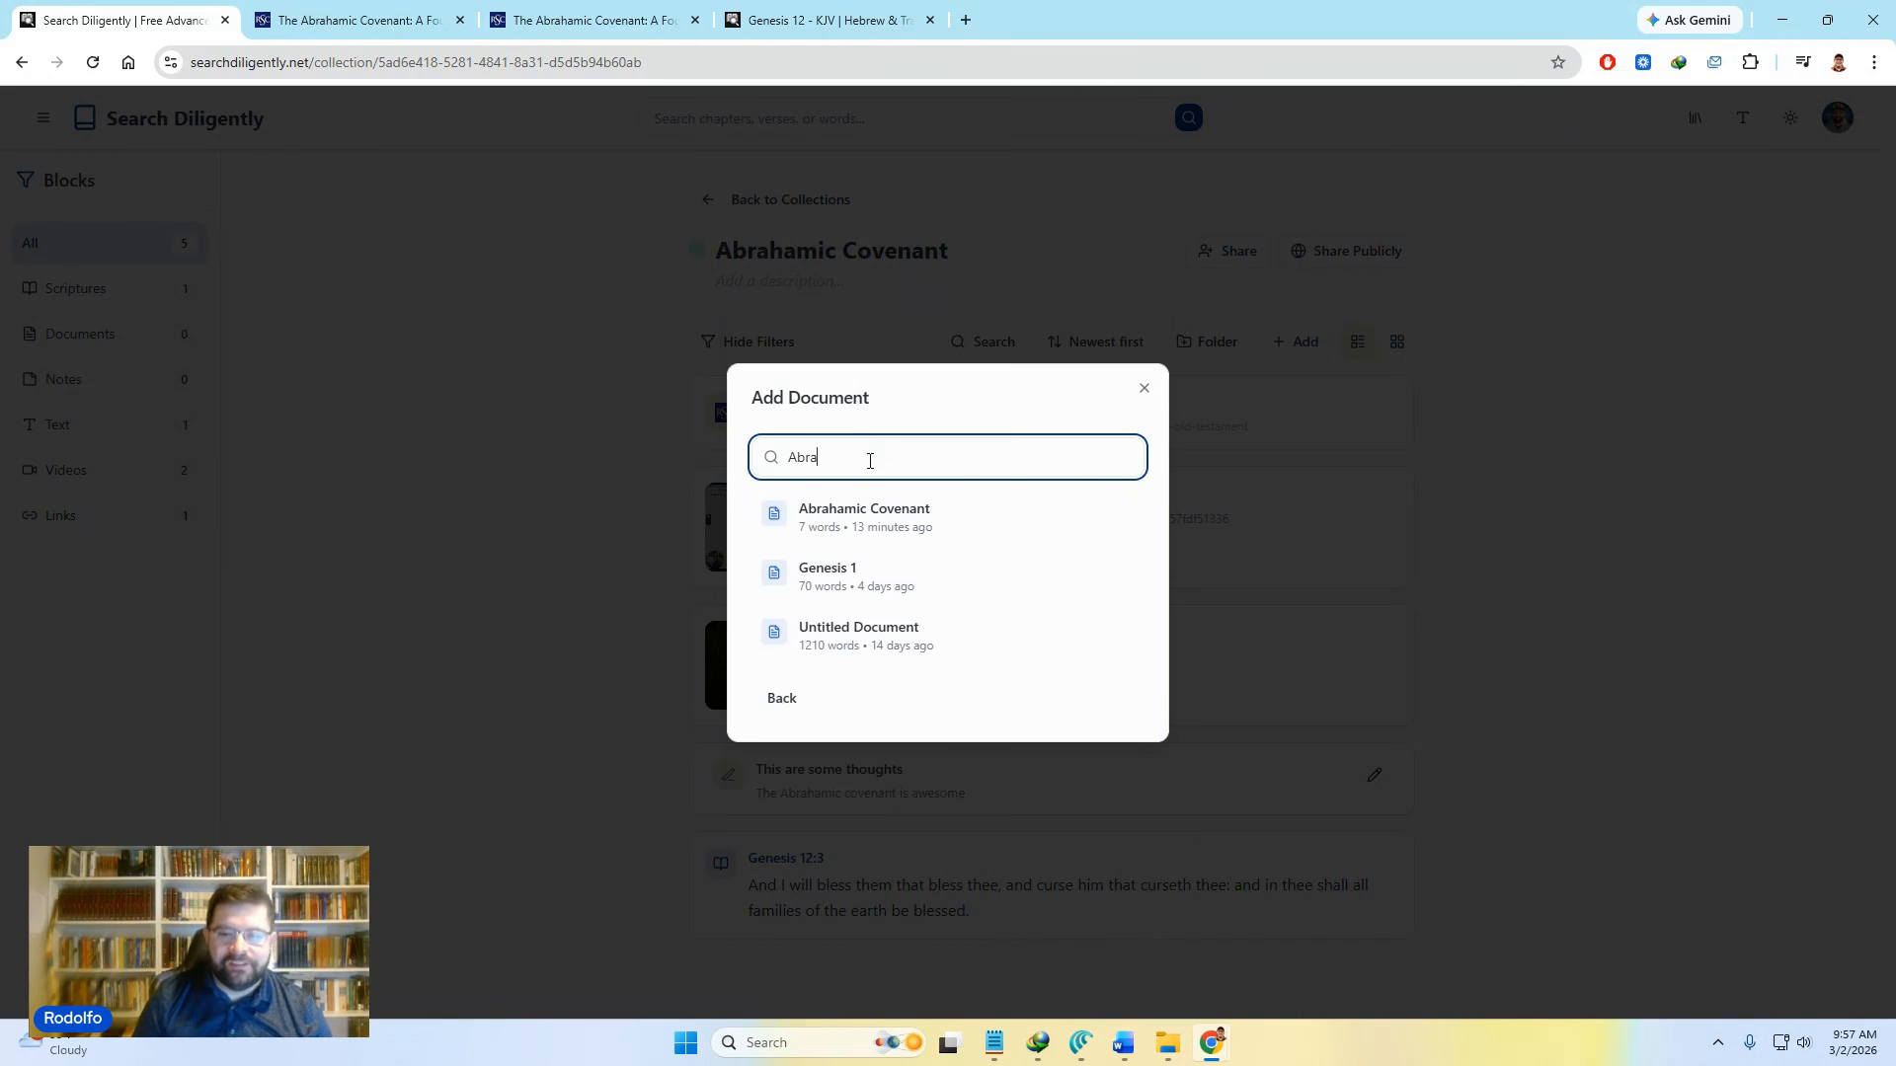
left_click(837, 520)
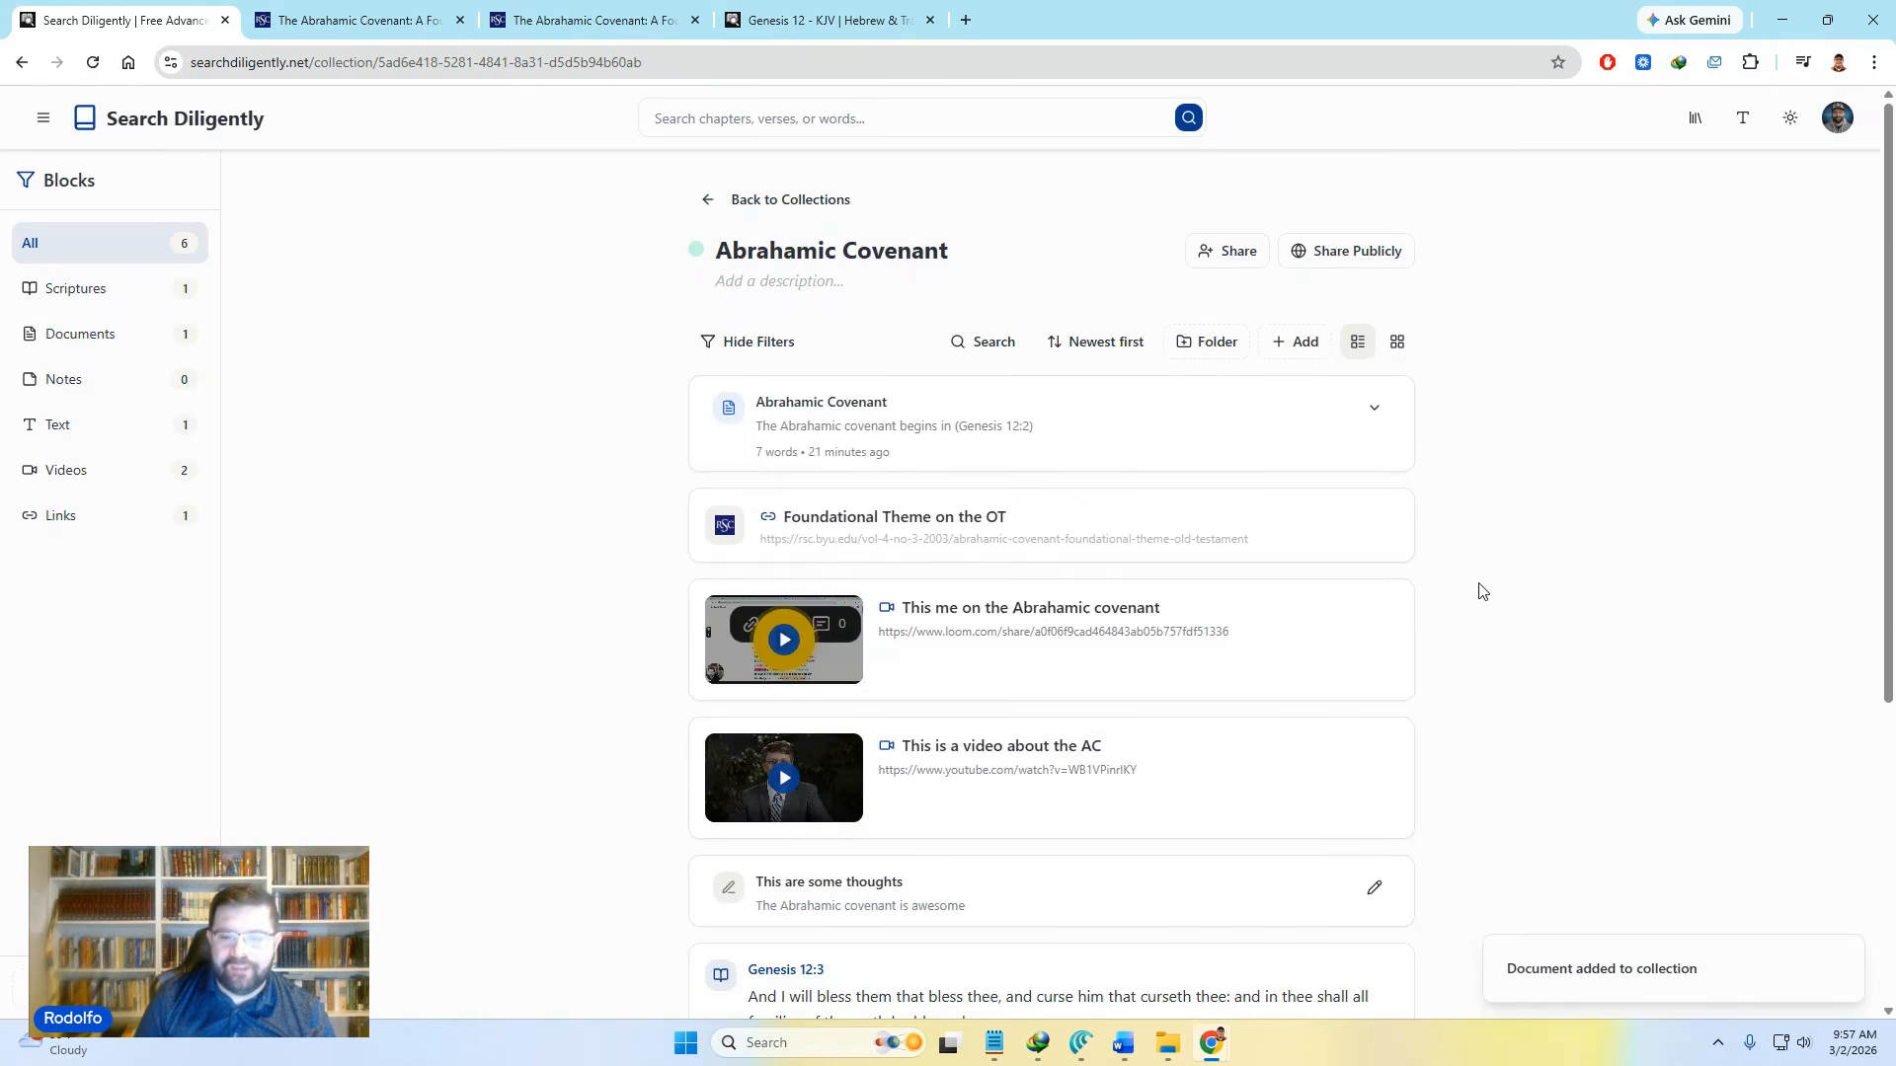
scroll(1471, 593, "down", 1)
scroll(1471, 595, "down", 1)
scroll(1469, 598, "up", 2)
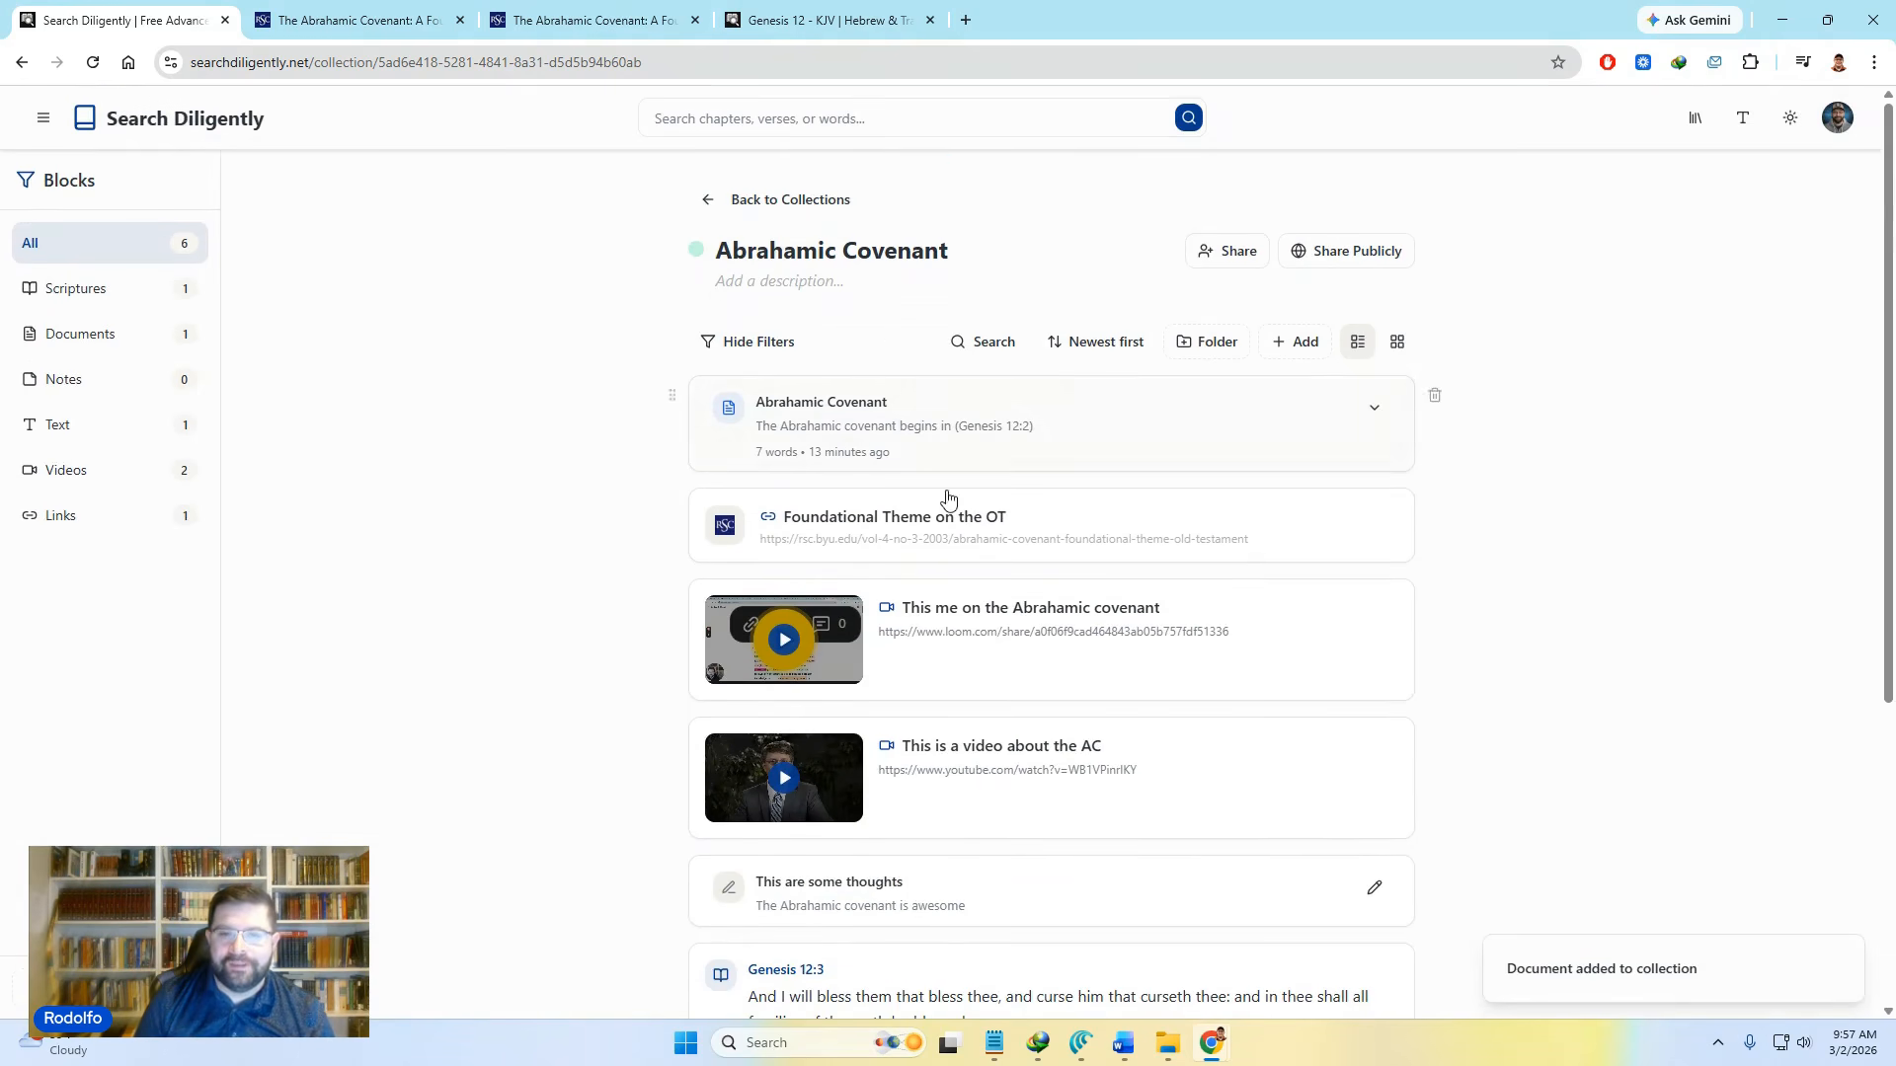
scroll(943, 551, "down", 2)
scroll(938, 552, "up", 1)
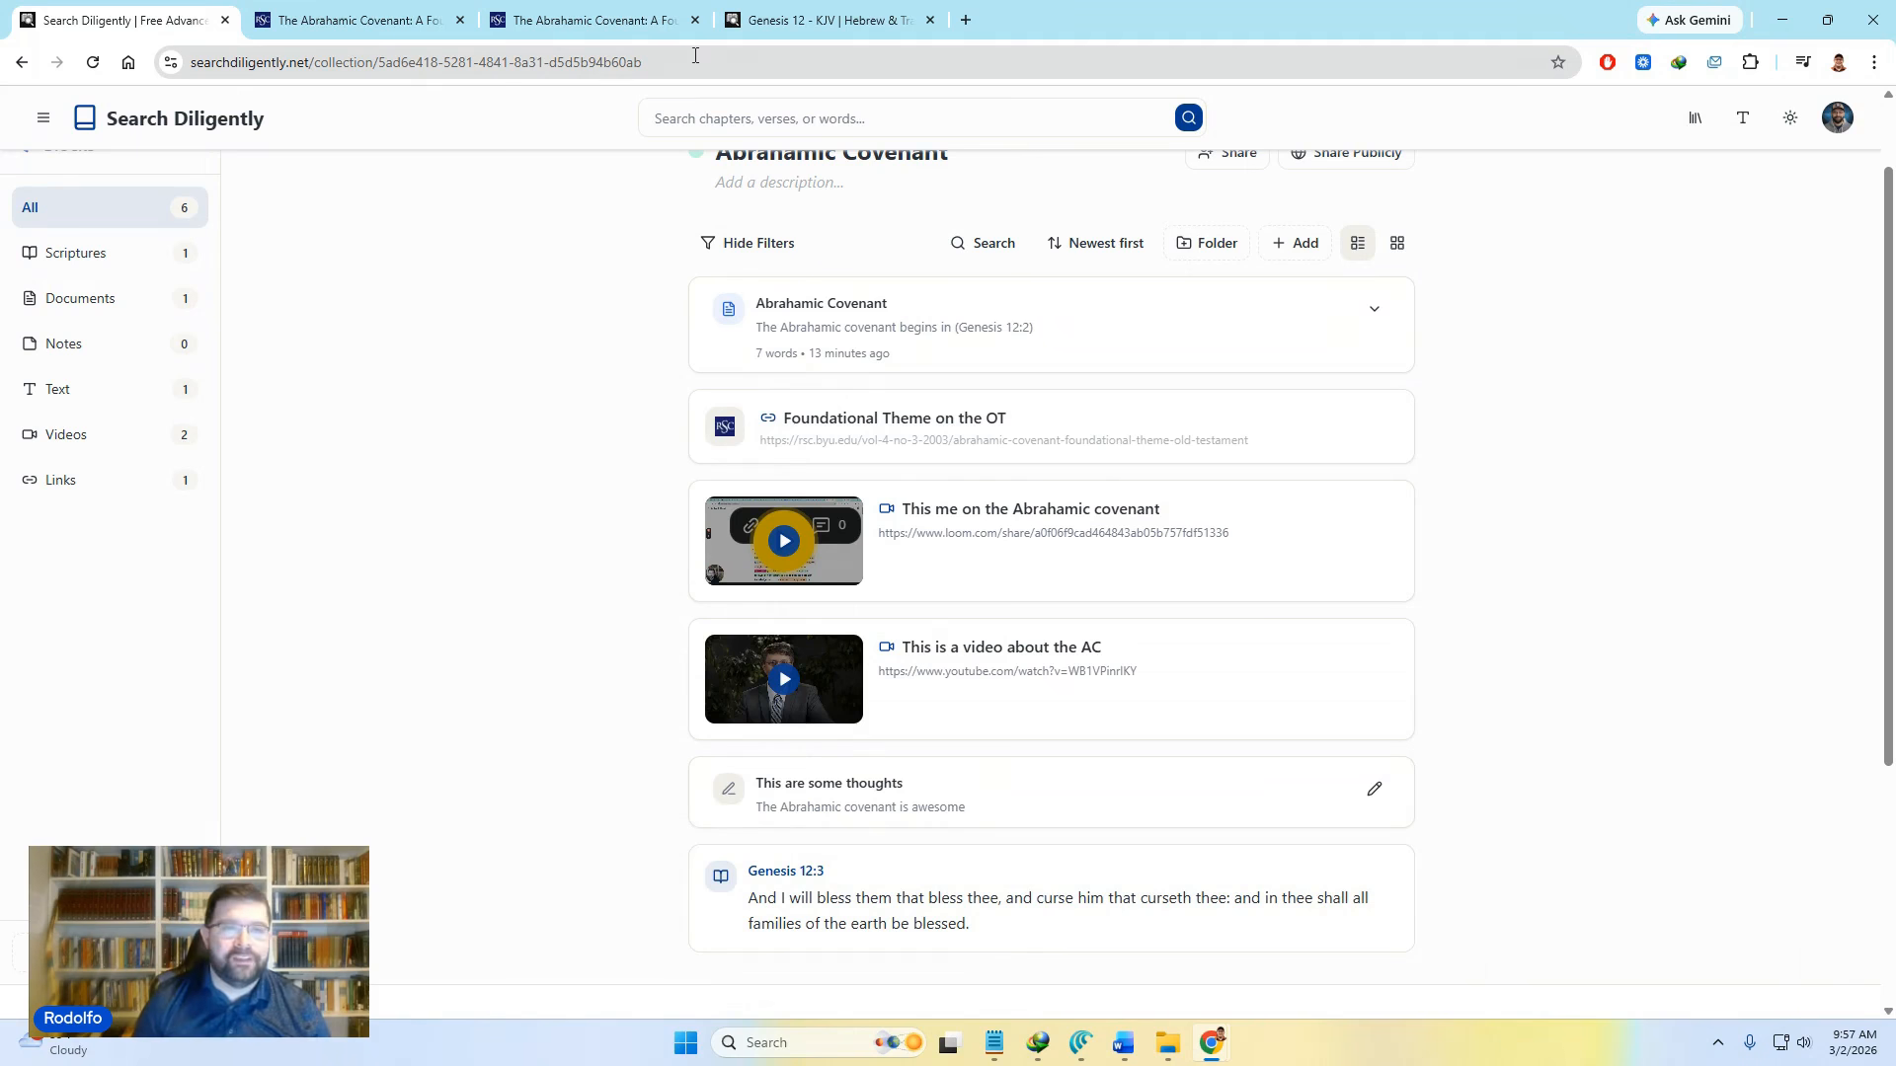
Step: On the Genesis 12 page, open the study resources and personal notes for verse 12:2
mouse_move(799, 8)
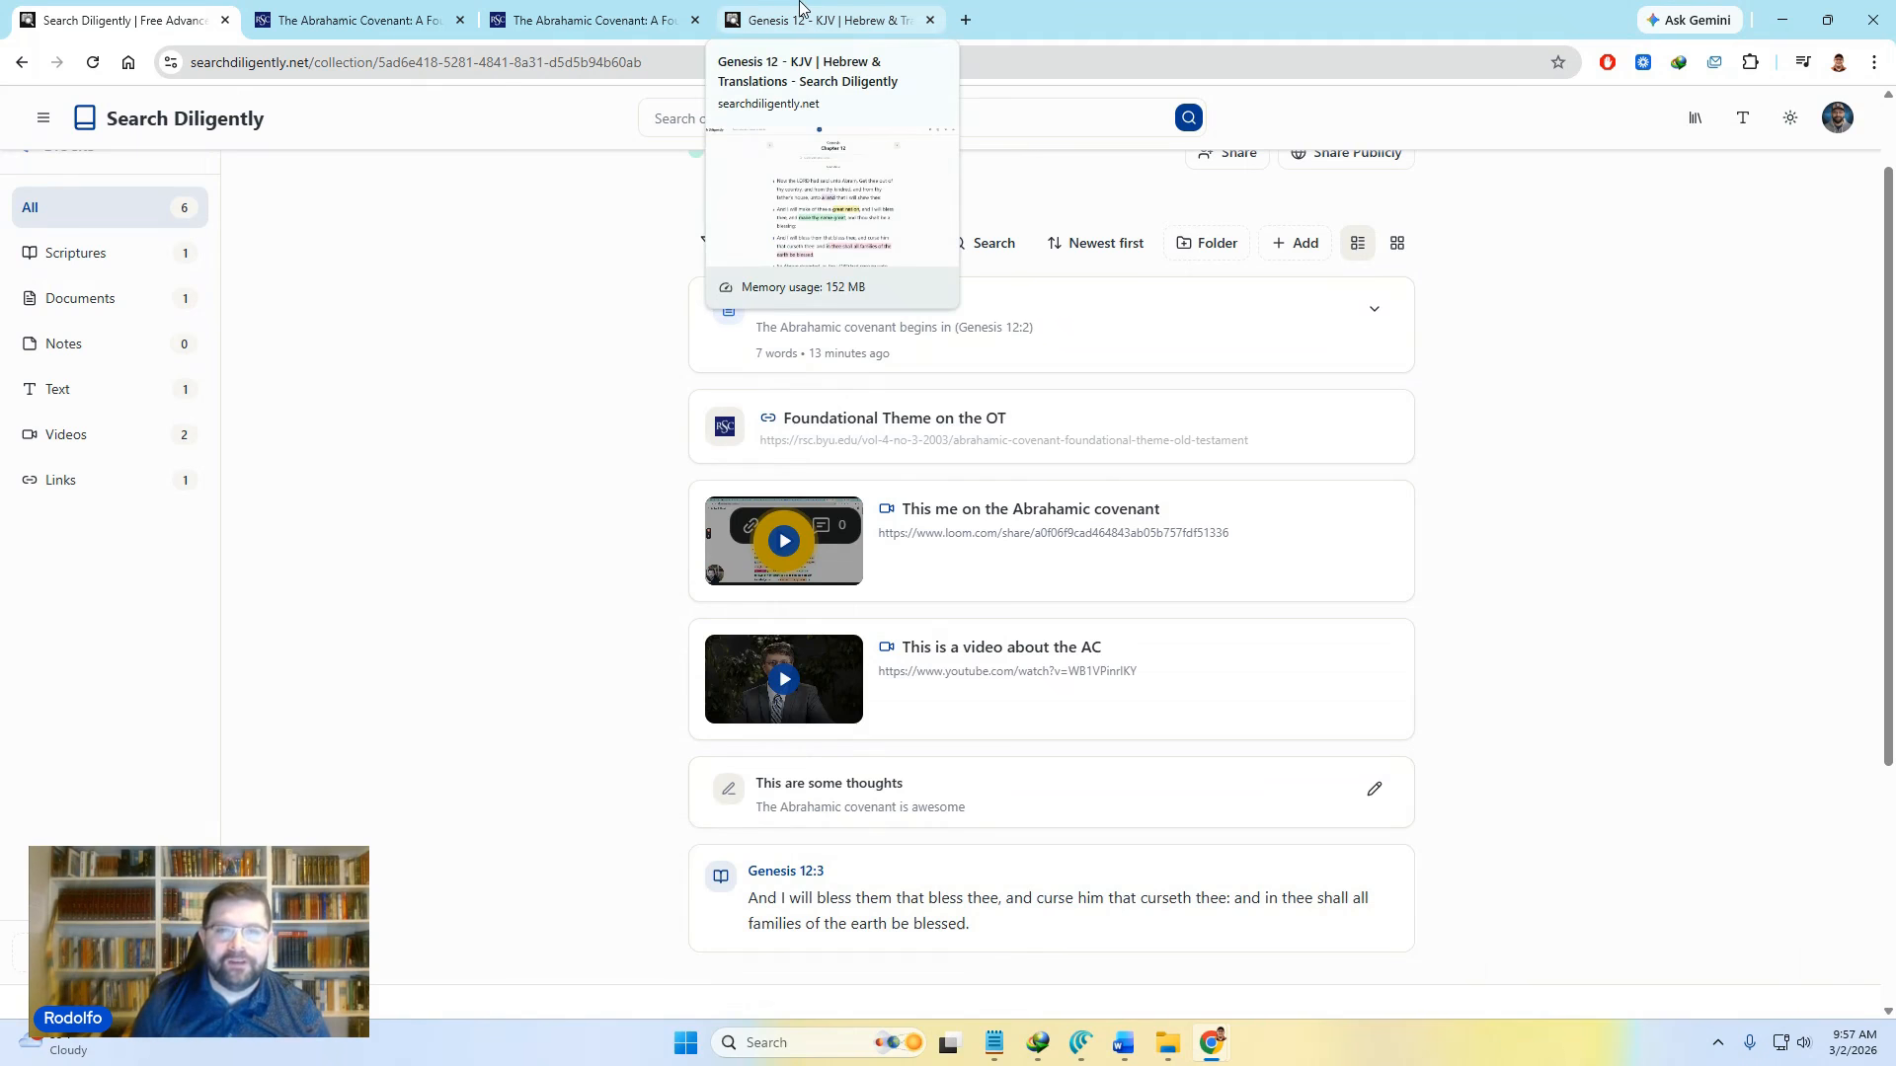
left_click(800, 8)
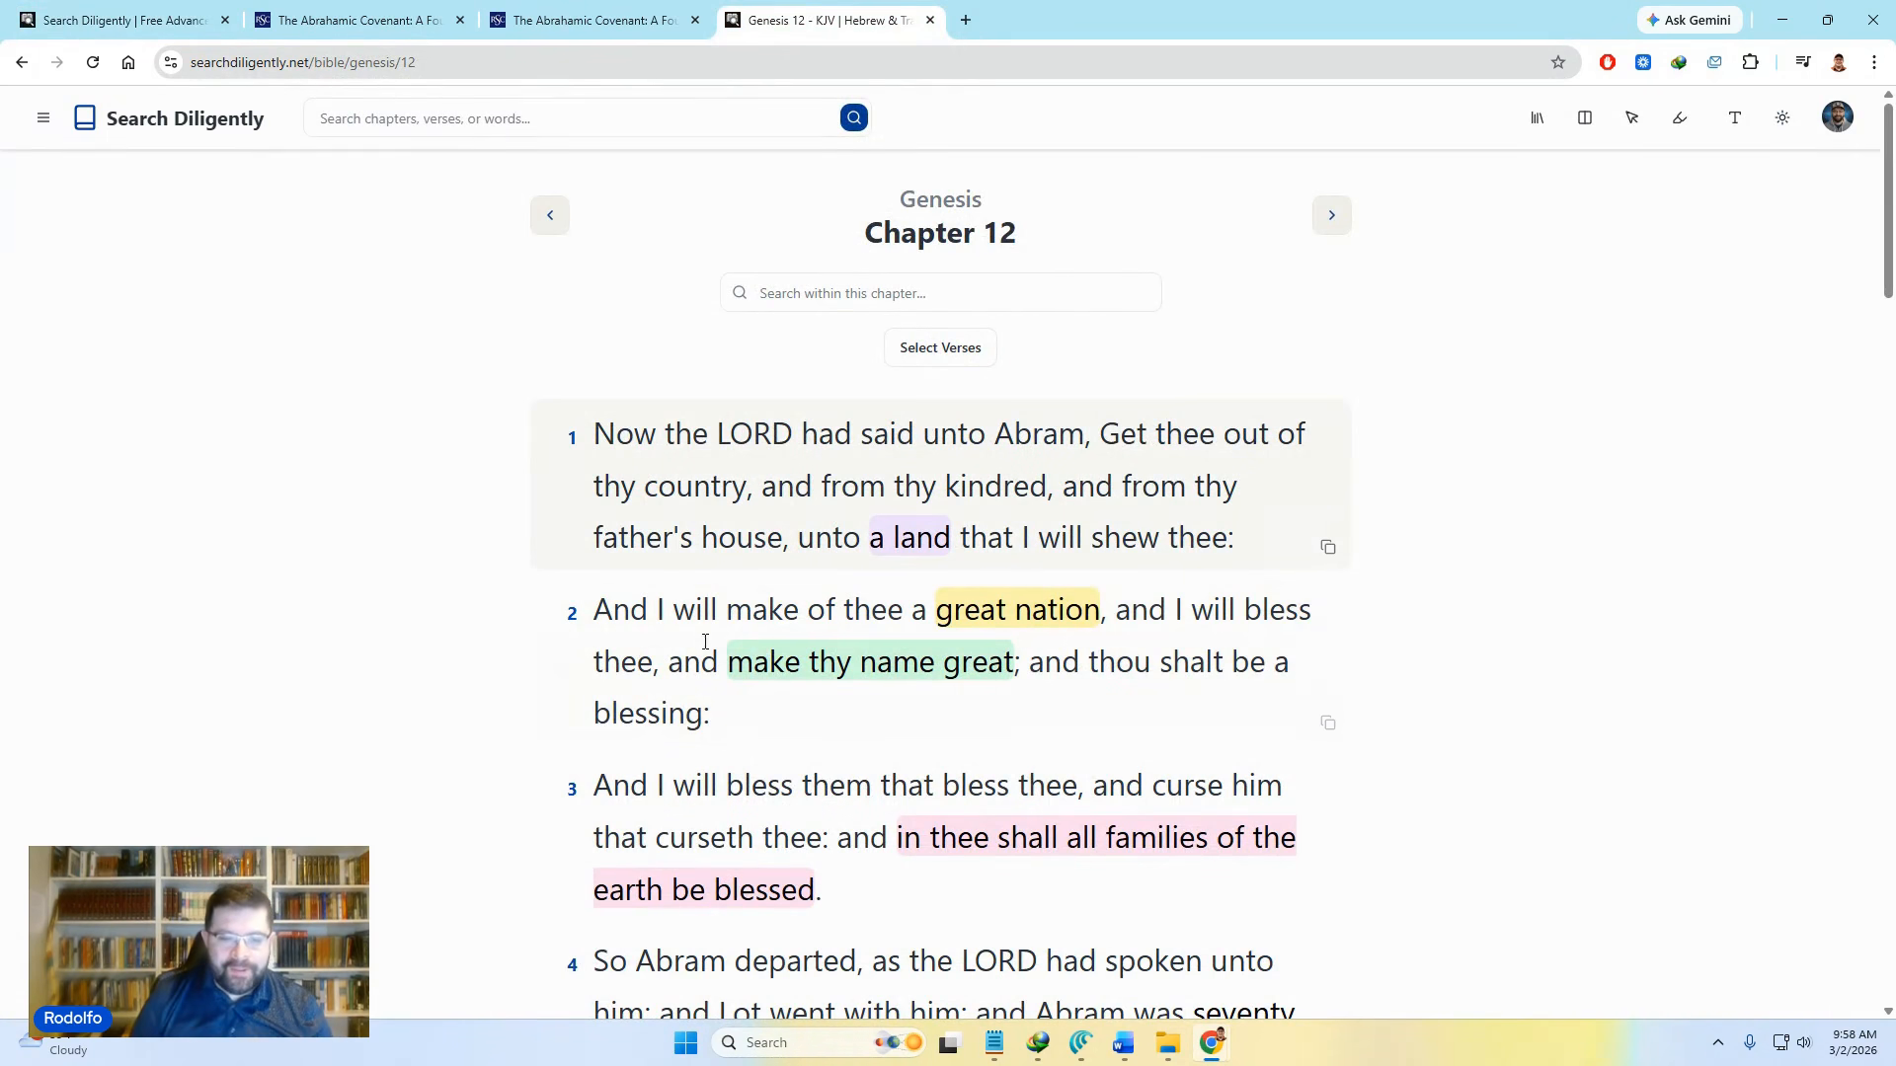
scroll(795, 568, "down", 1)
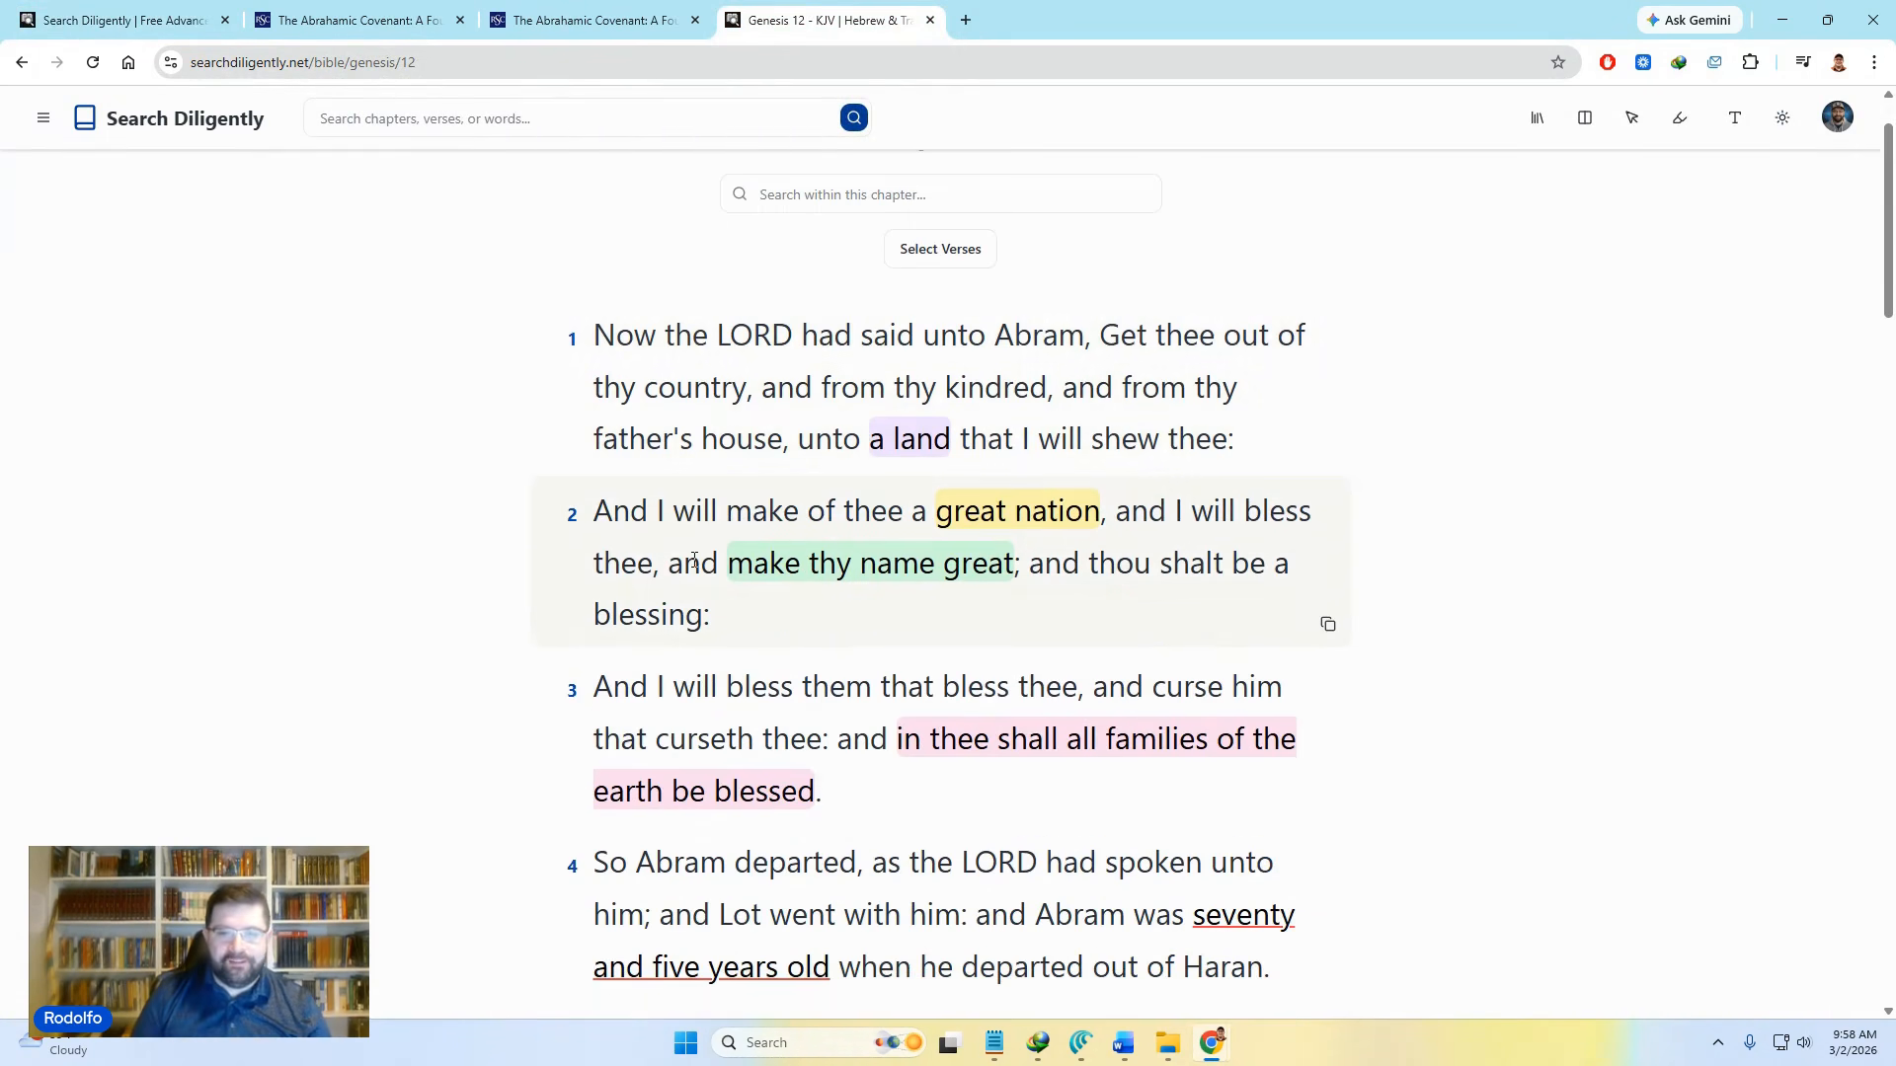
left_click_drag(773, 622, 591, 509)
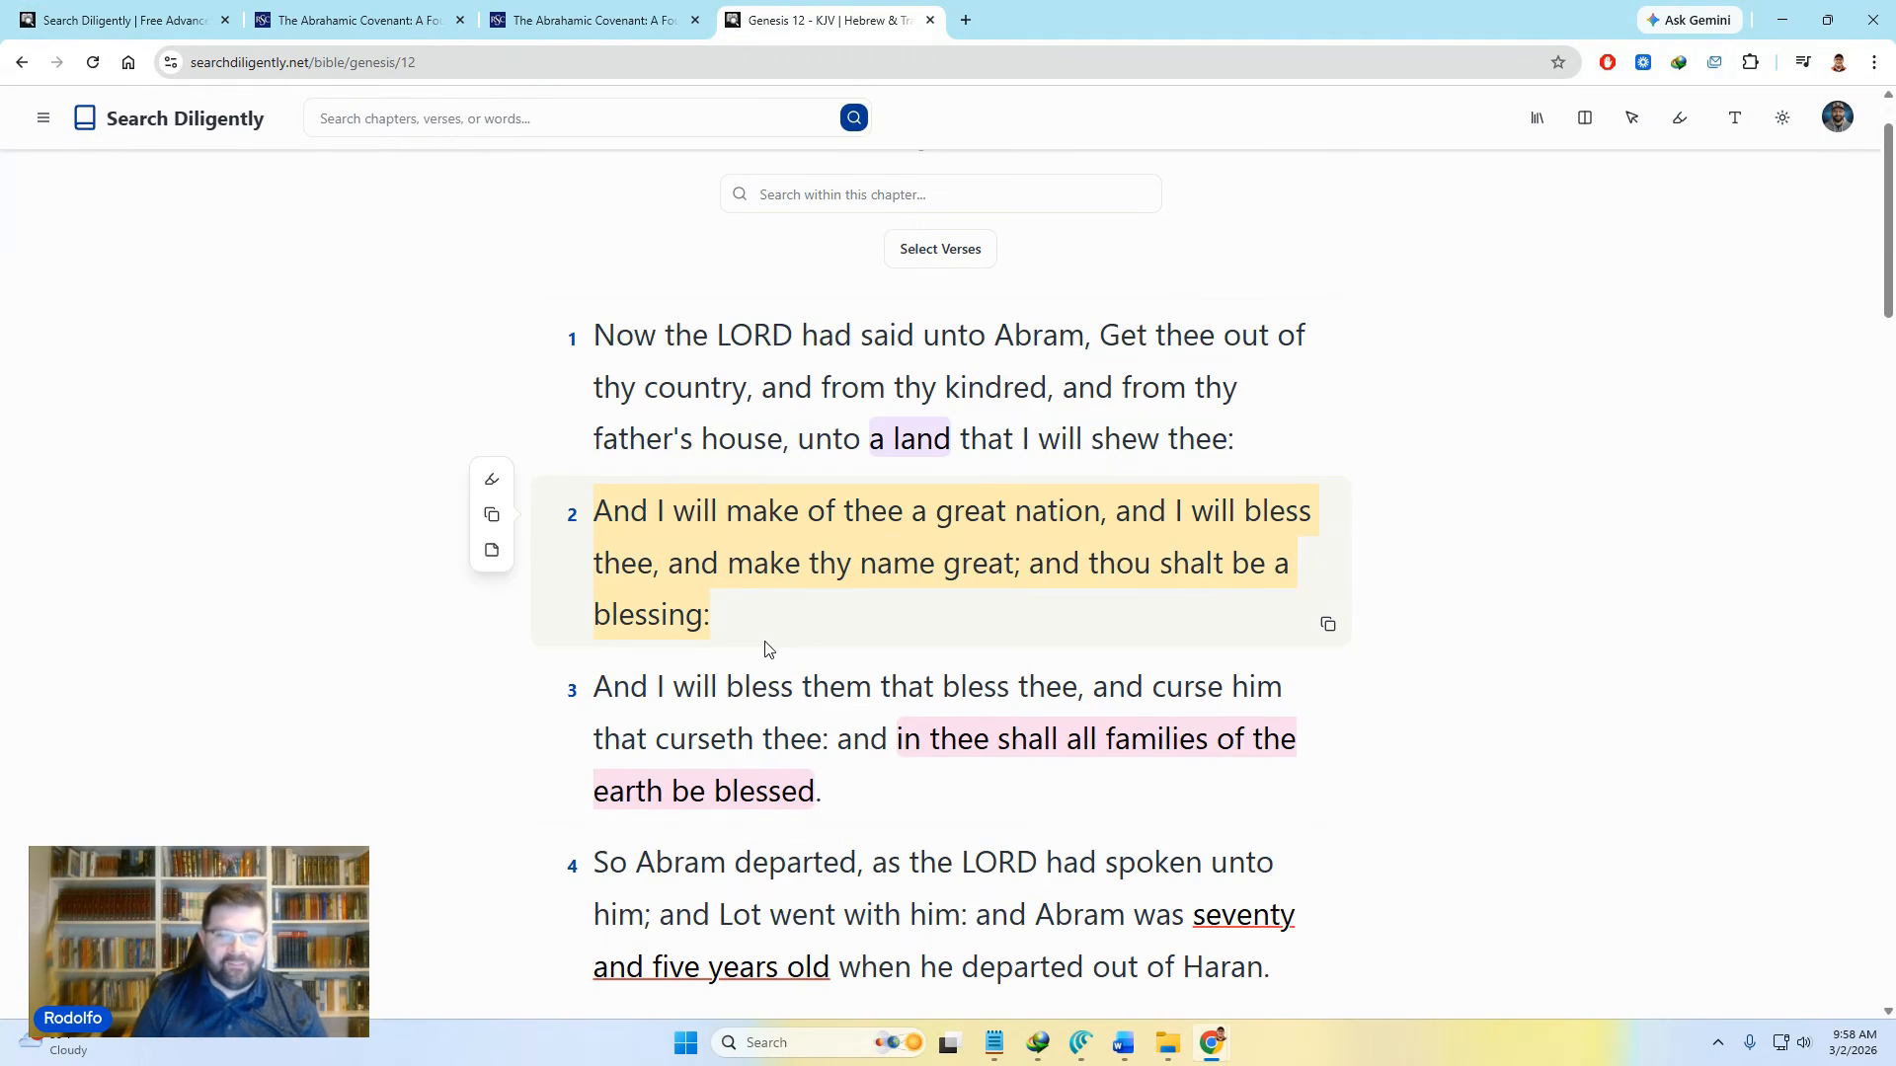
left_click(707, 597)
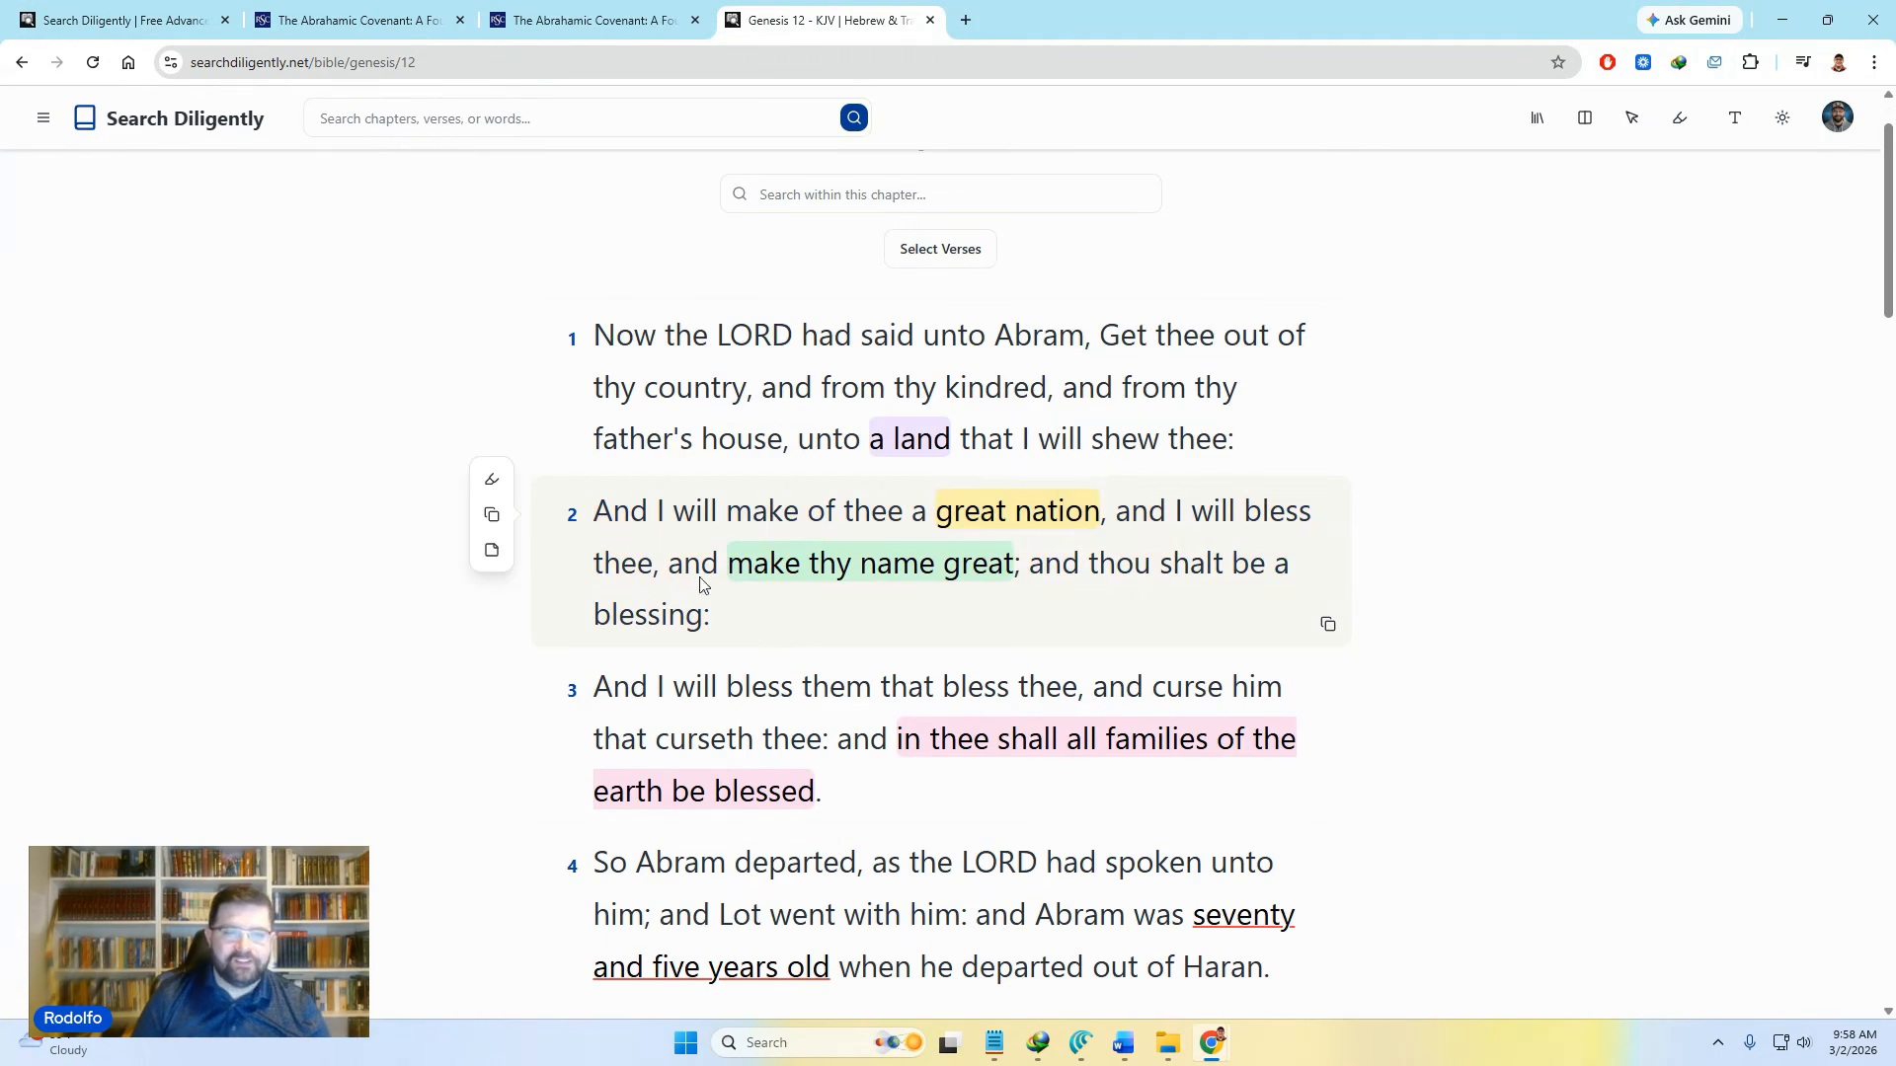
left_click(573, 520)
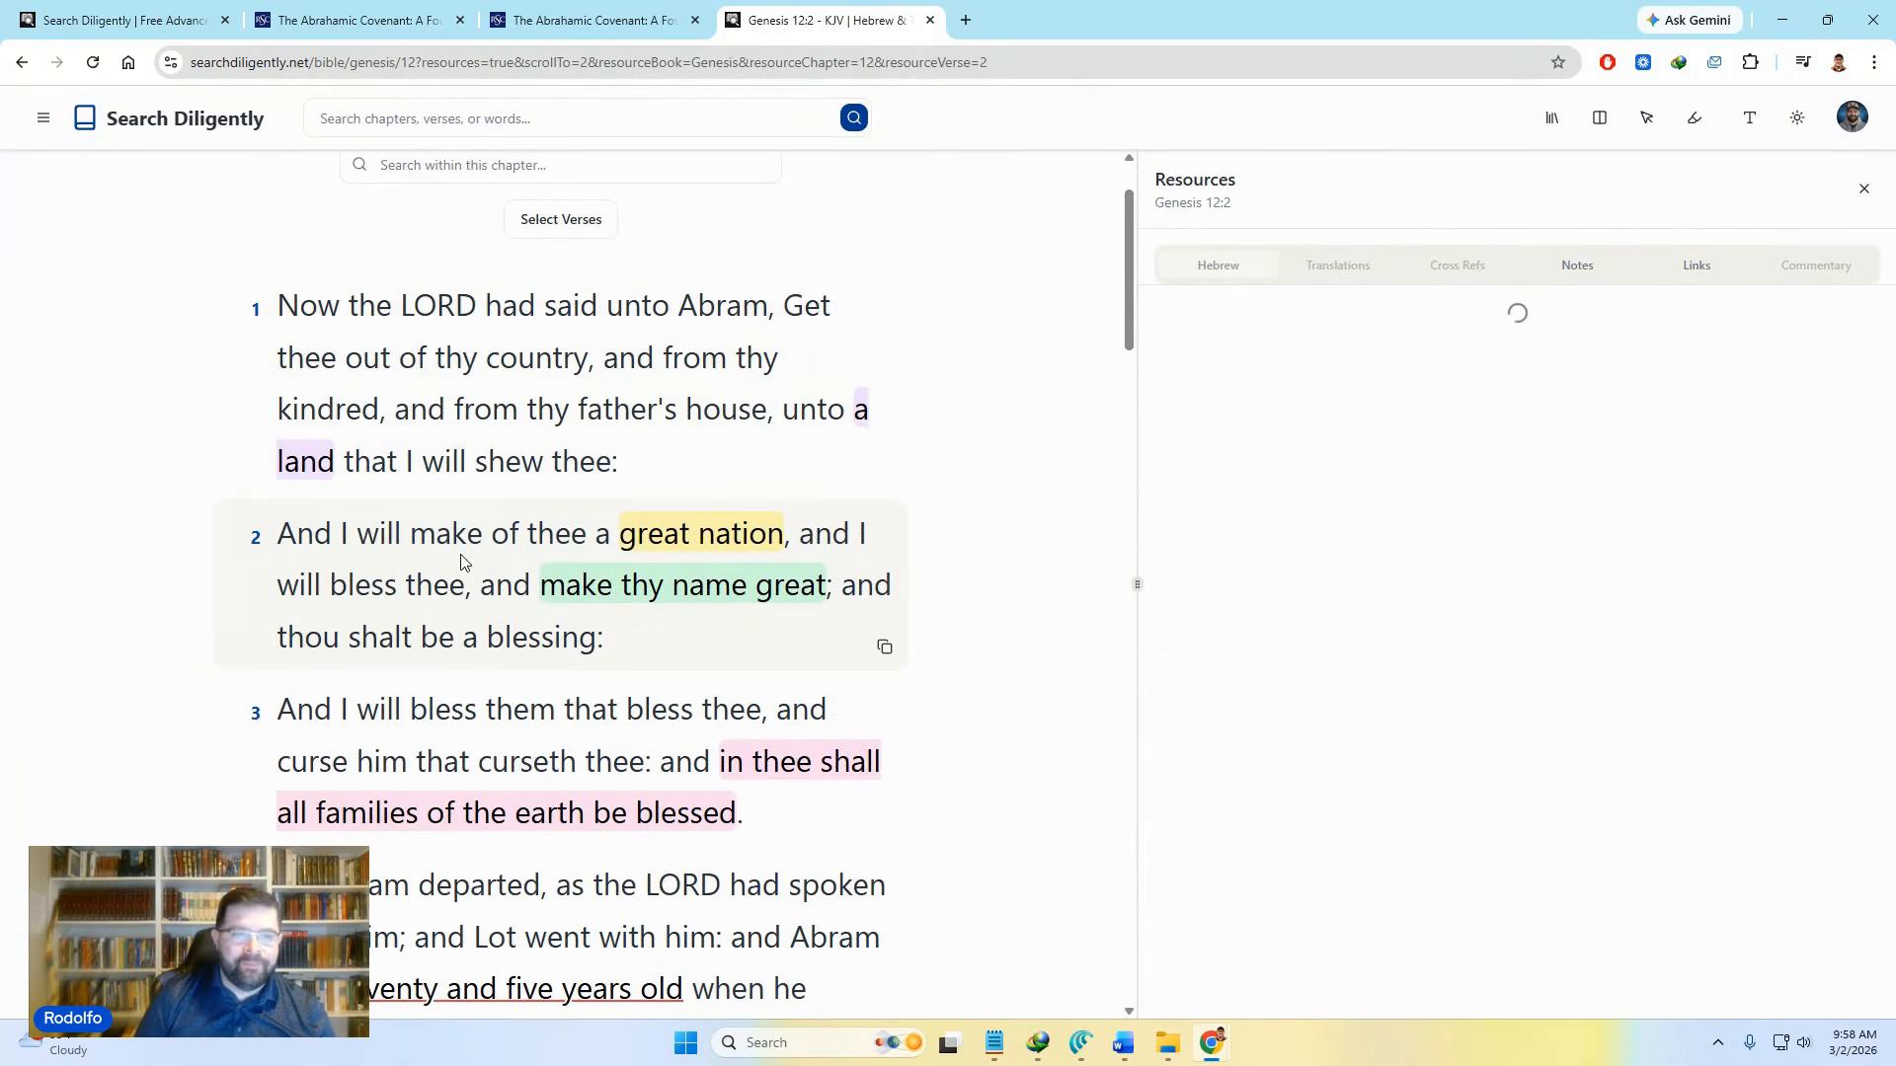
left_click(1597, 264)
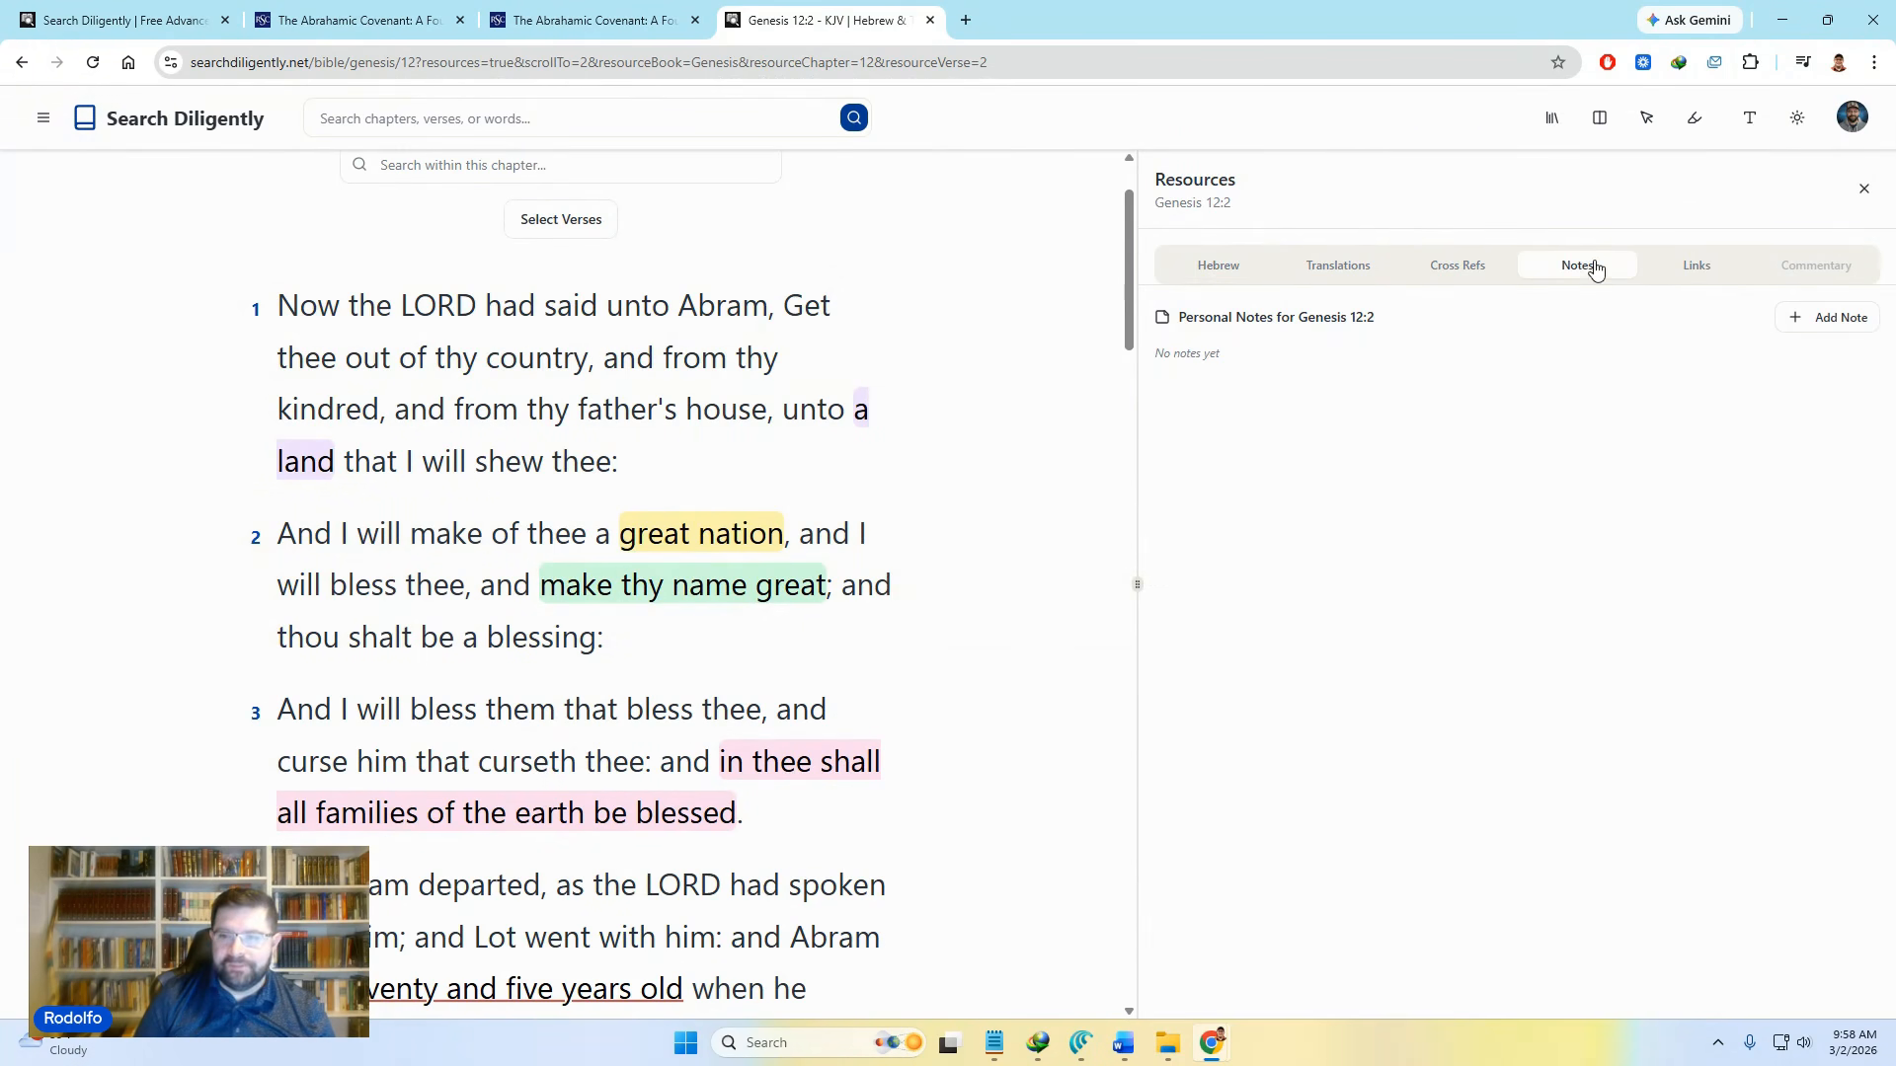
Step: Reload the chapter page, then start a new personal note for Genesis 12:2 from Notes
left_click(93, 62)
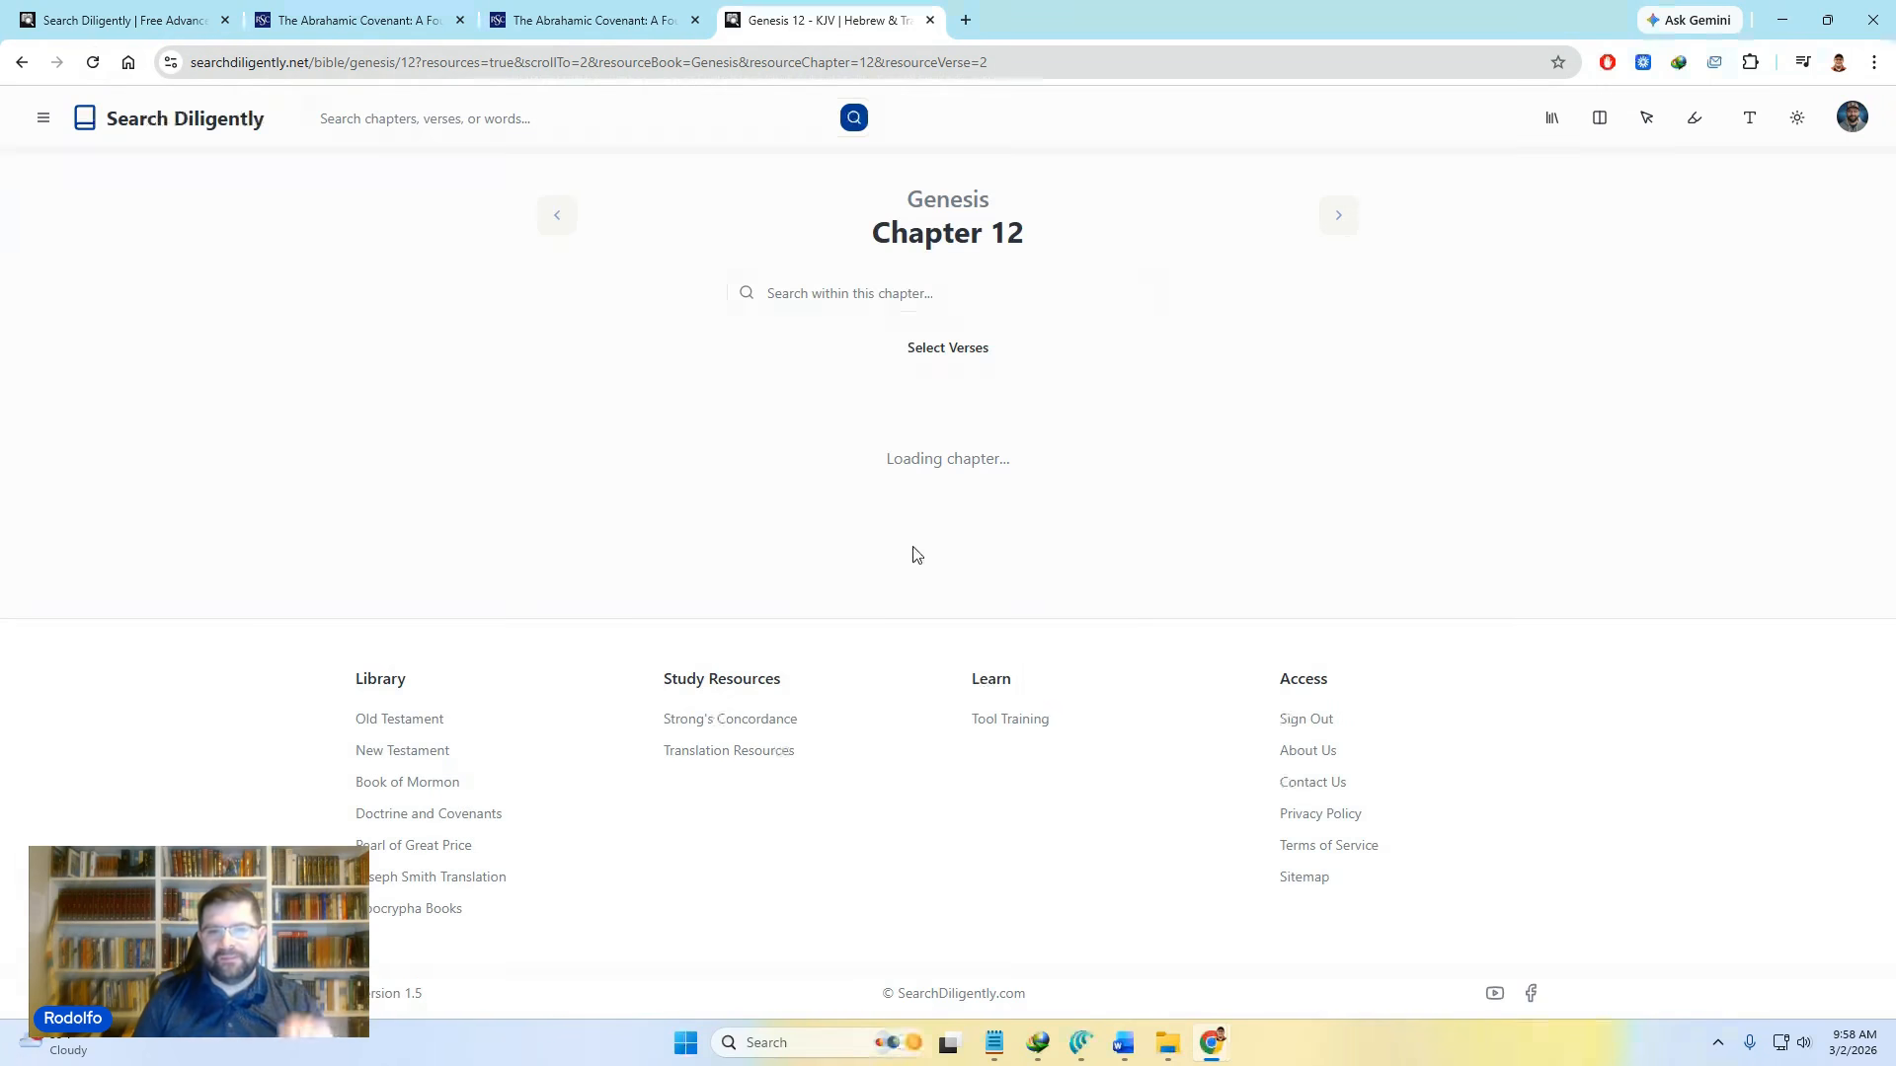
left_click(930, 286)
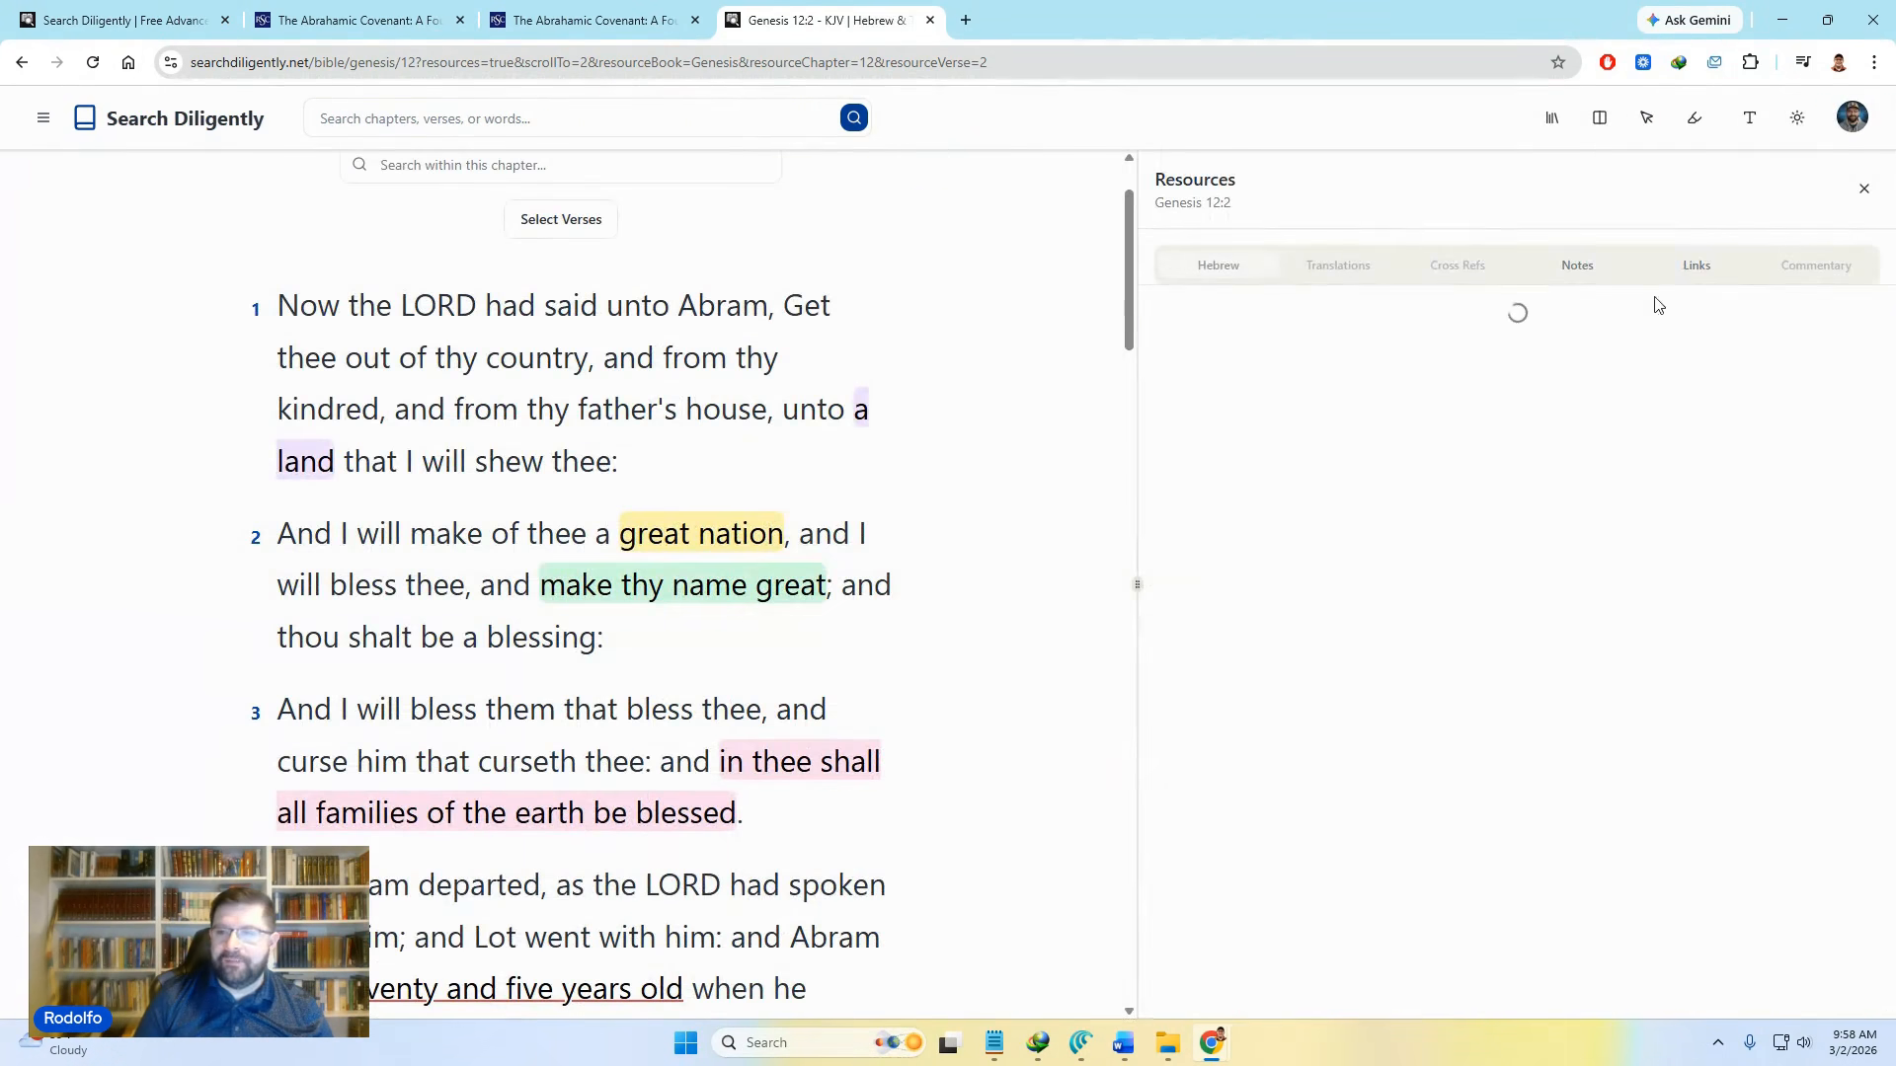
left_click(1574, 276)
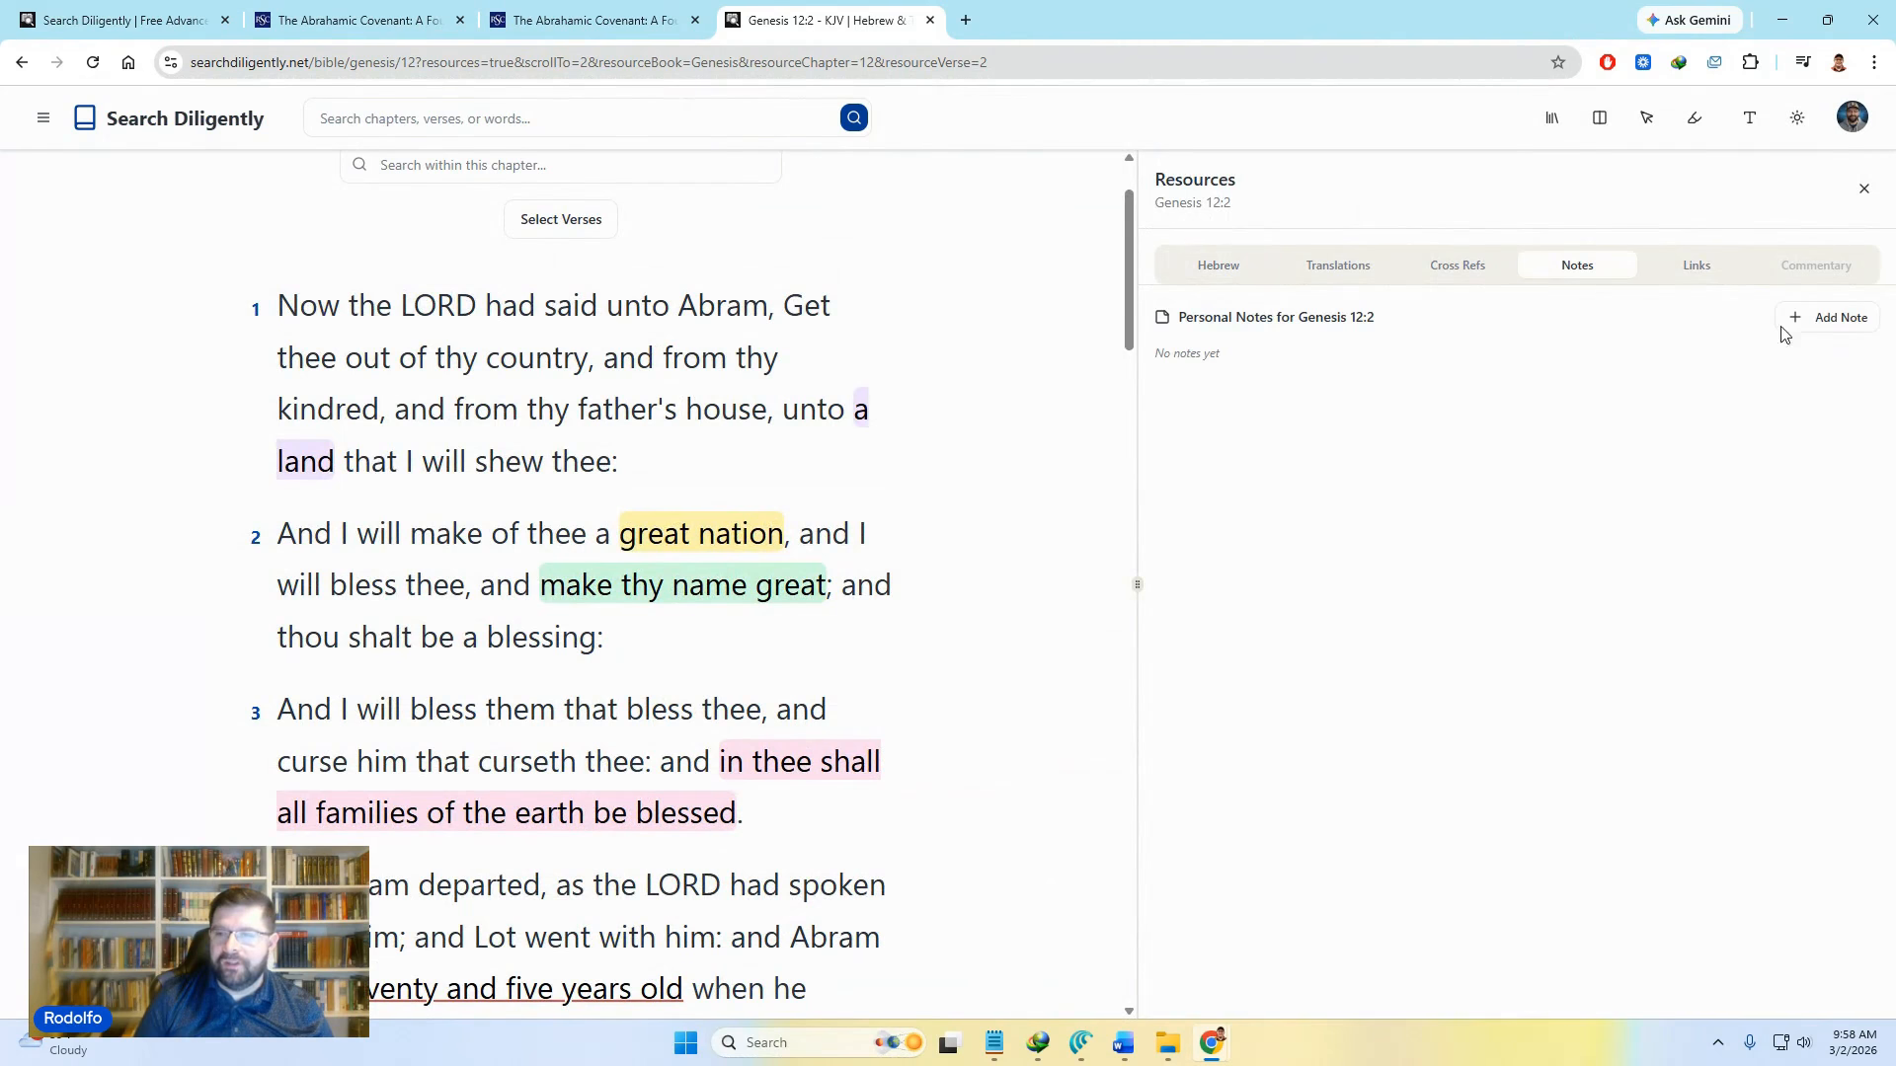
left_click(1816, 321)
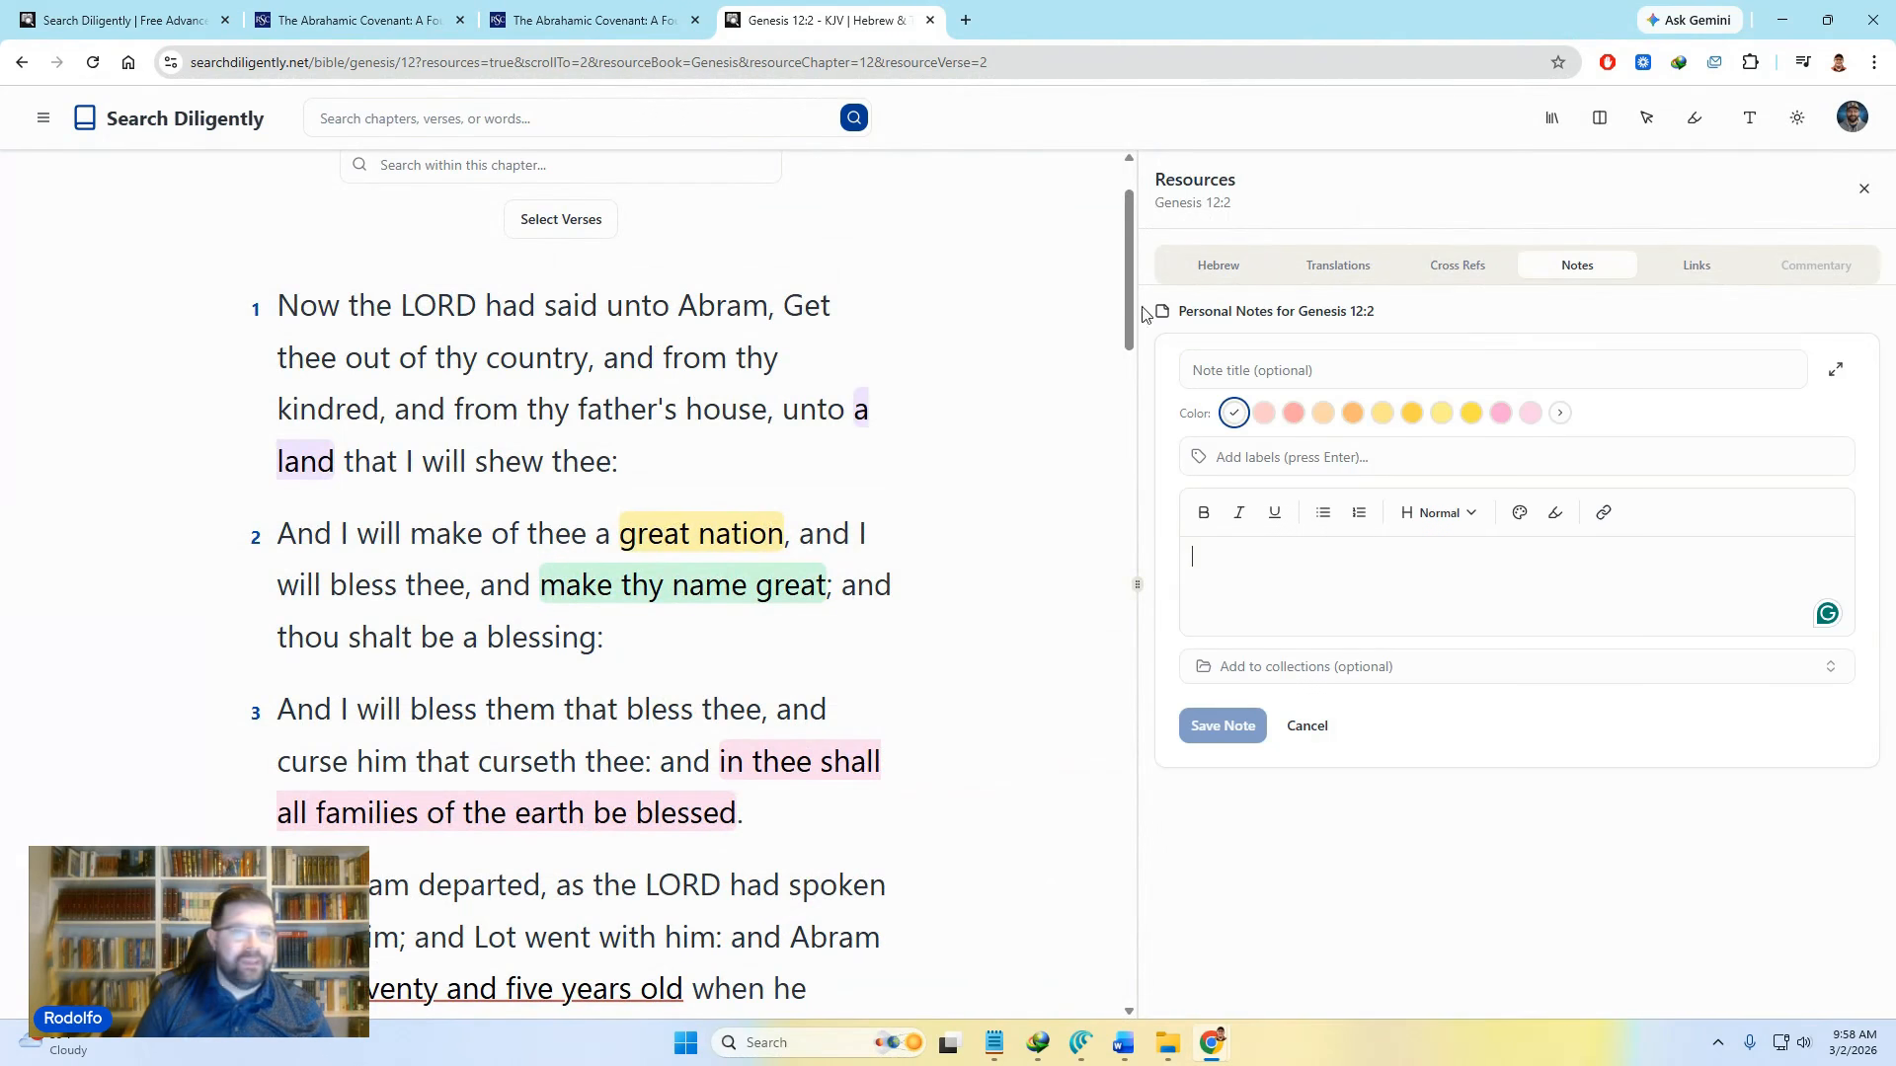
Step: Save a note titled 'Initiation' with the pasted paragraphs, filed under Abrahamic Covenant
left_click(1279, 369)
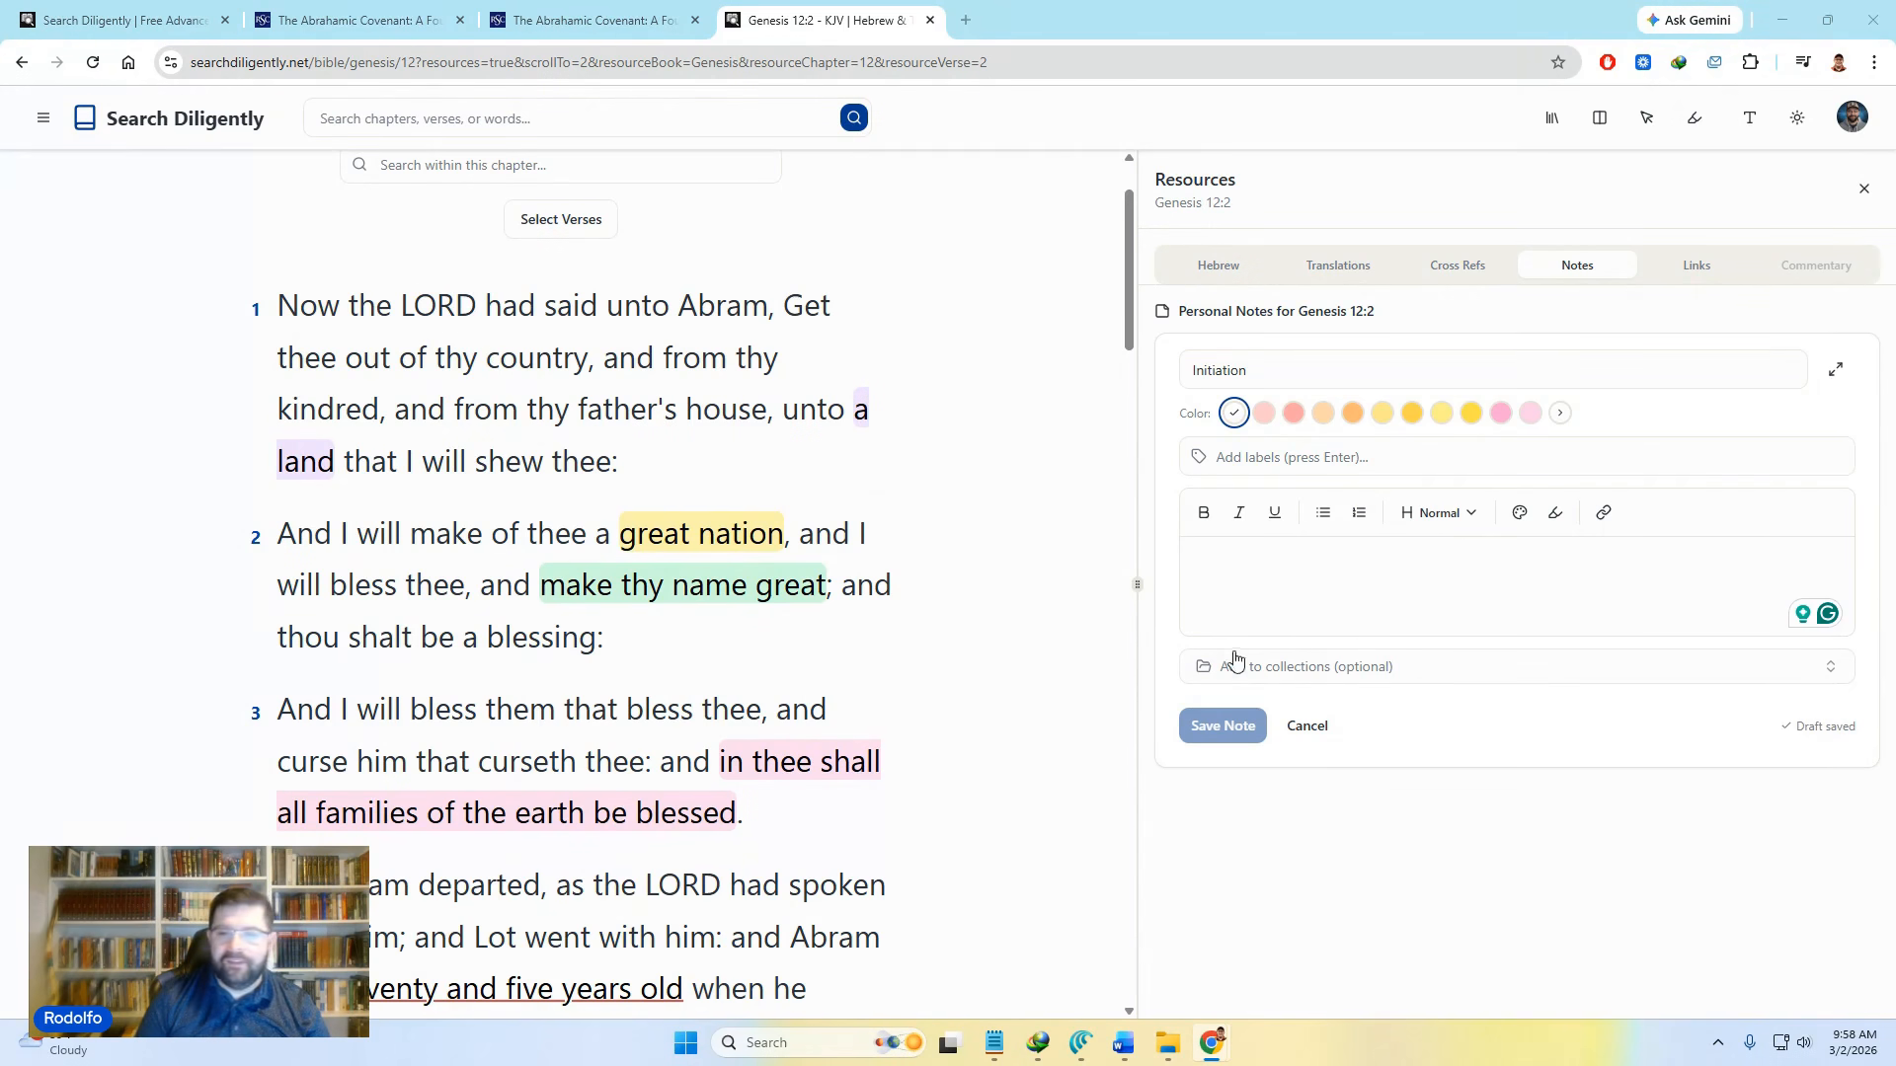
left_click(1283, 539)
type("Genesis 12:2 stands at the formal inauguration of the Abrahamic covenant and functions as a divine promissory declaration rather than a response to human action. God speaks entirely in the first person, emphasizing that the covenant originates in divine will, not Abraham’s merit. The promise addresses Abraham’s existential realities—childlessness, lack of land, and obscurity—by declaring that he will become a \"great nation,\" receive divine blessing, and possess an enduring name. In this way, the covenant introduces a future that contradicts Abraham’s present circumstances, grounding hope not in visible possibility but in divine commitment. The promise unfolds with intentional progression. Becoming a \"great nation\" resolves the problem of barrenness and establishes a corporate identity that extends beyond Abraham as an individual. The promise of blessing signifies covenantal favor that encompasses life, protection, continuity, and divine presence. The declaration that God will make Abraham’s name great deliberately contrasts with the Tower of Babel narrative, where humanity sought to secure greatness by its own effort. What humans failed to achieve through self-exaltation, God freely grants through covenant relationship.")
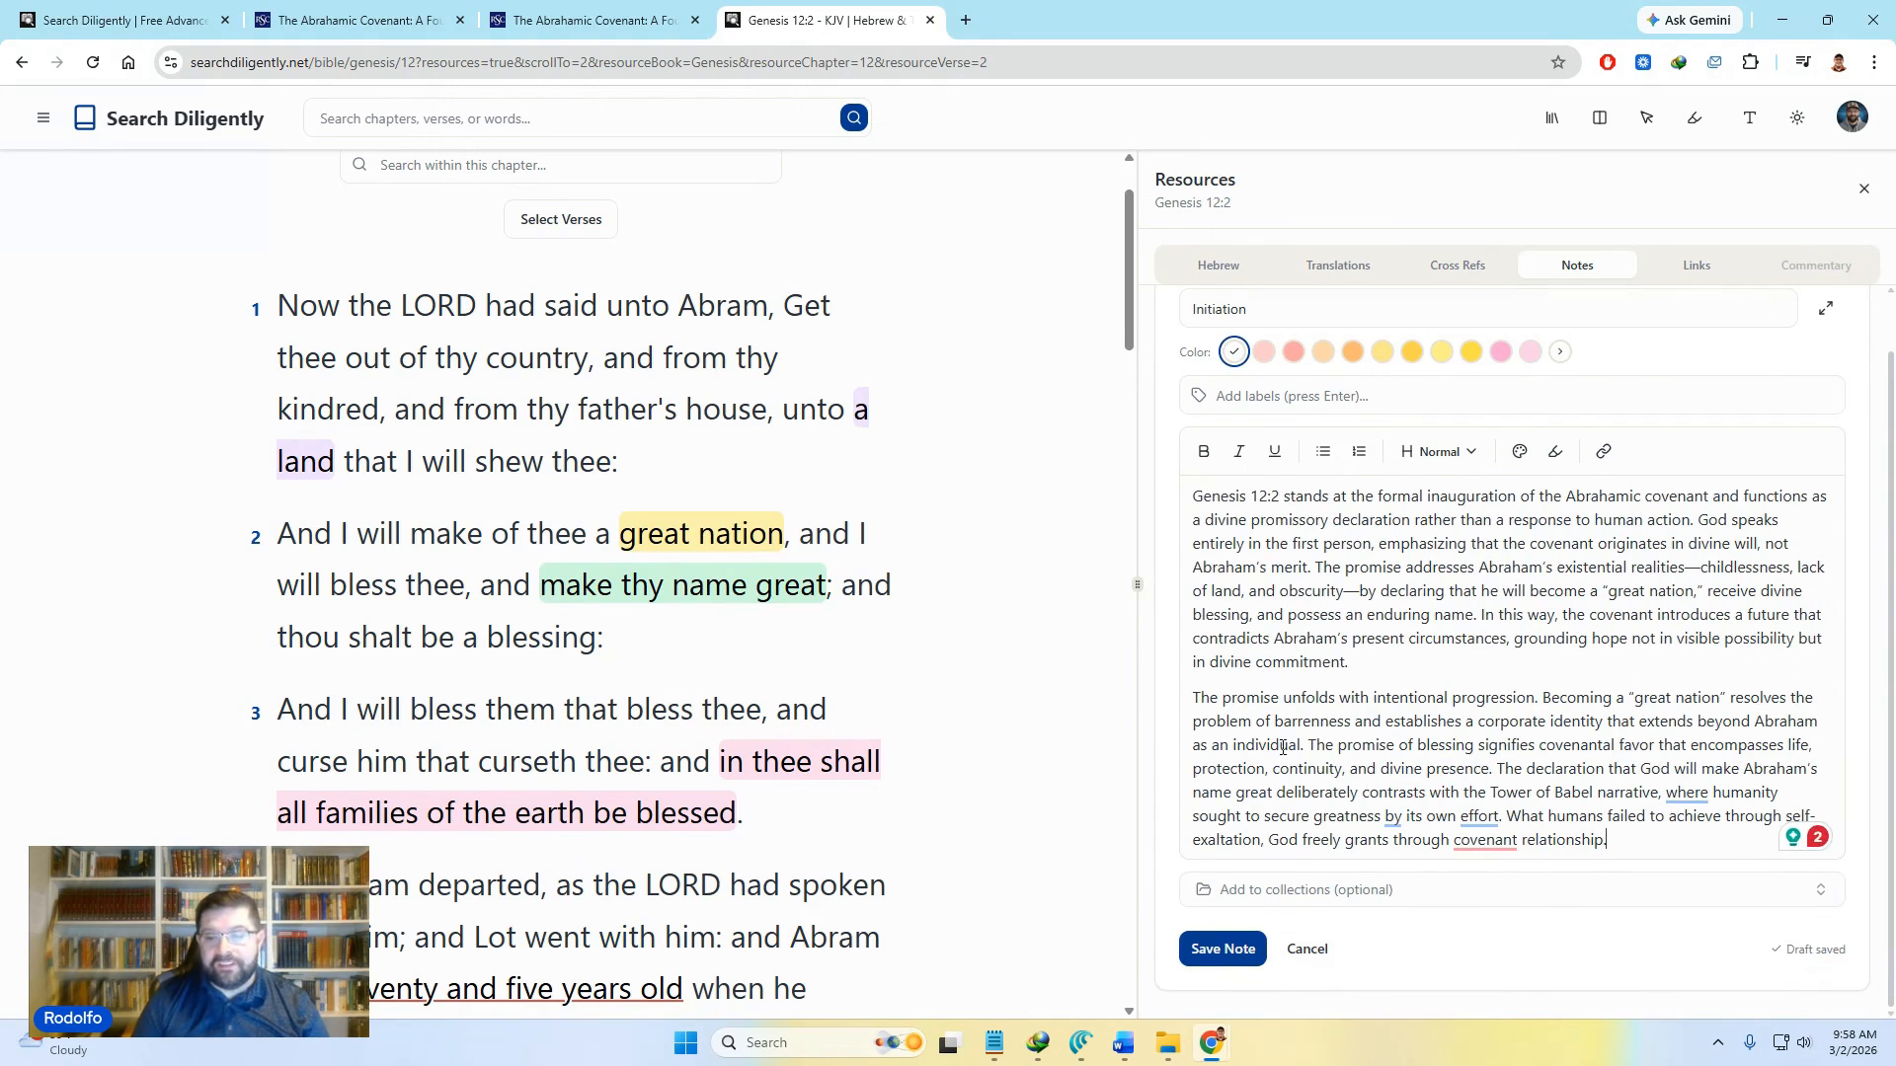
left_click(1314, 896)
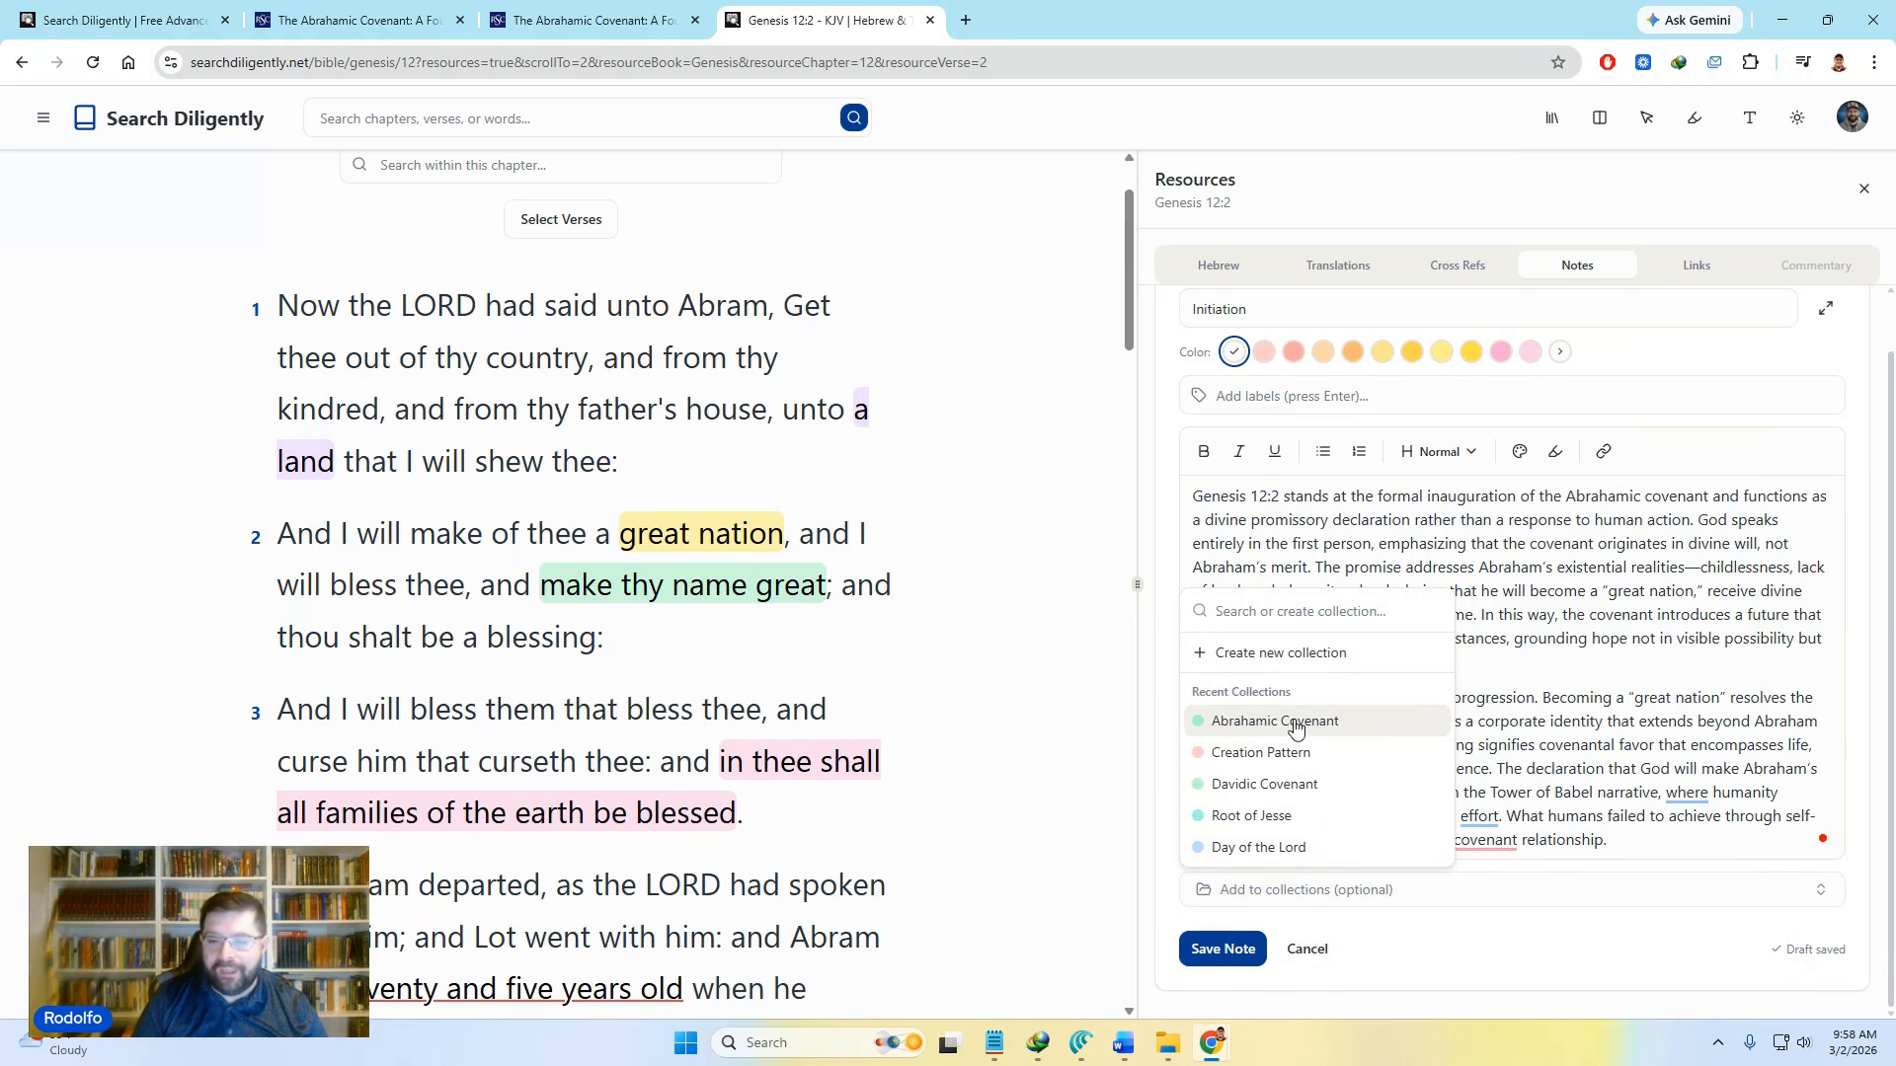
left_click(1242, 732)
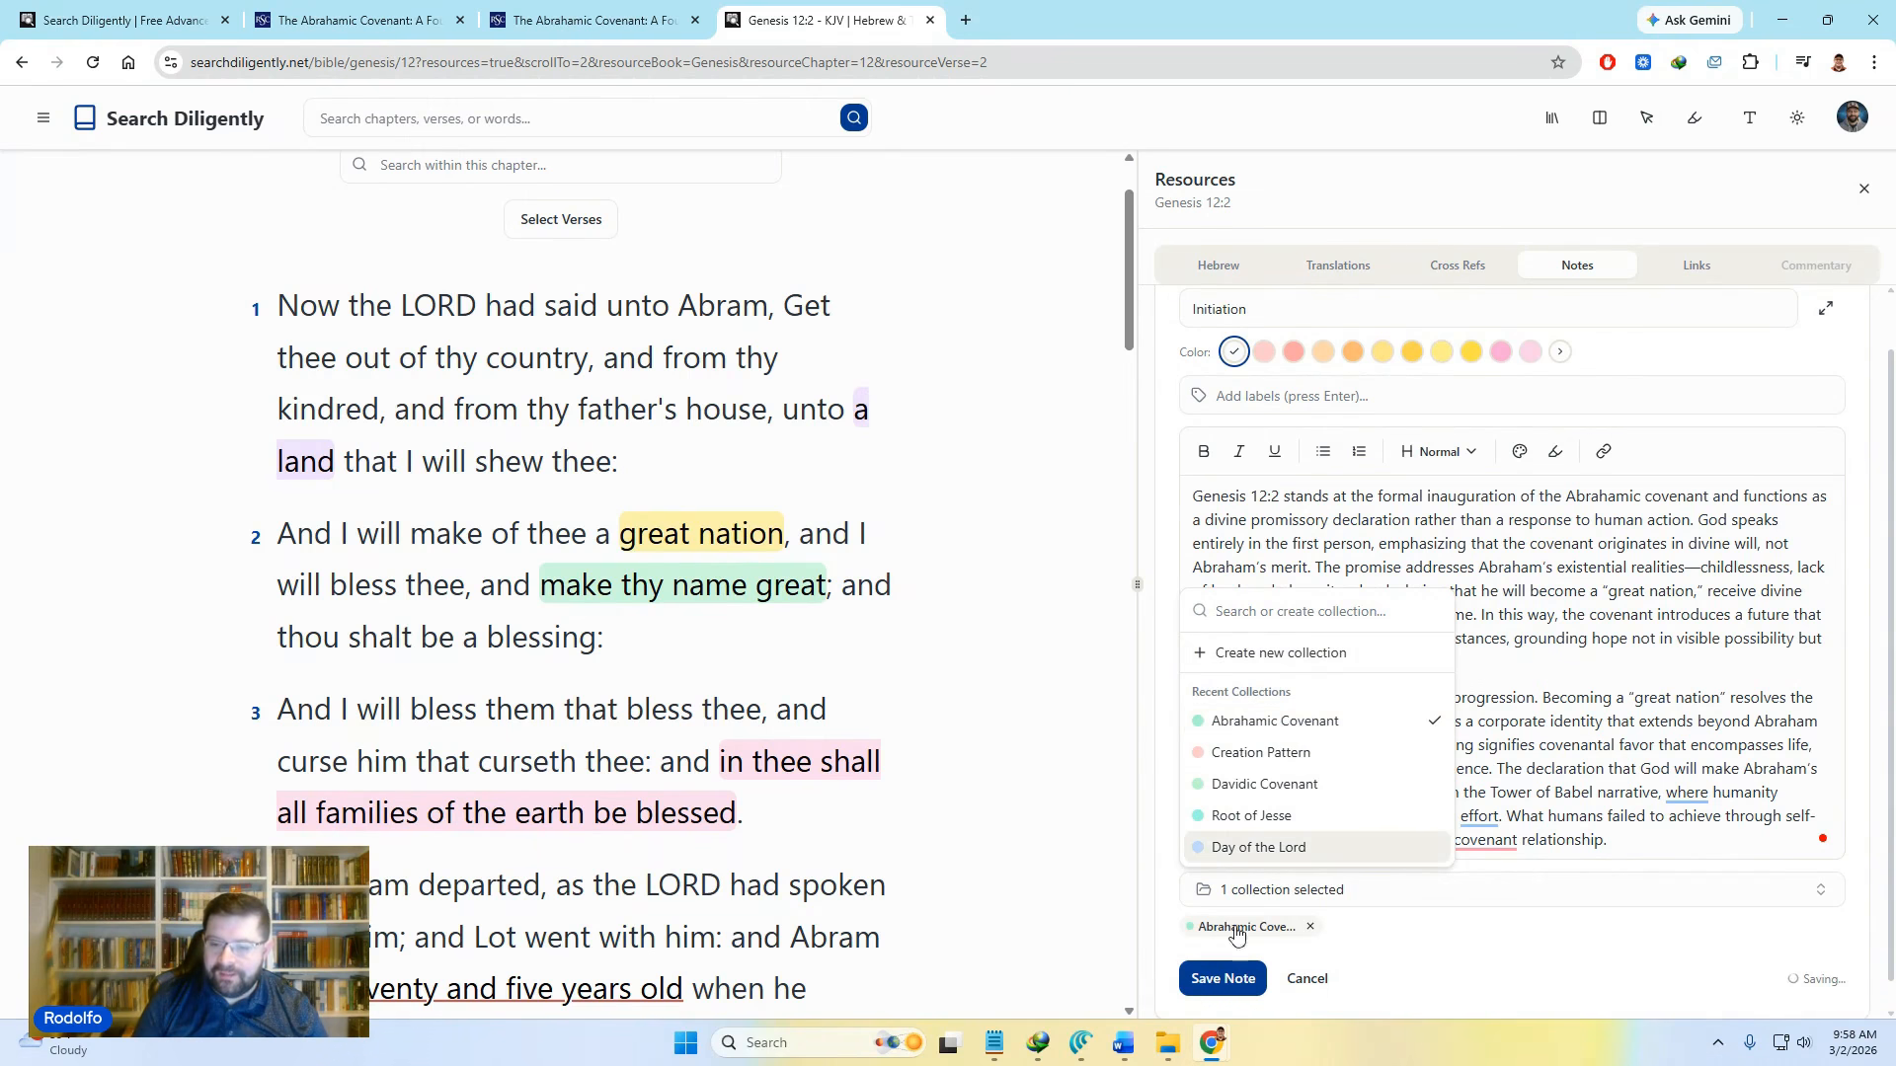
left_click(1224, 977)
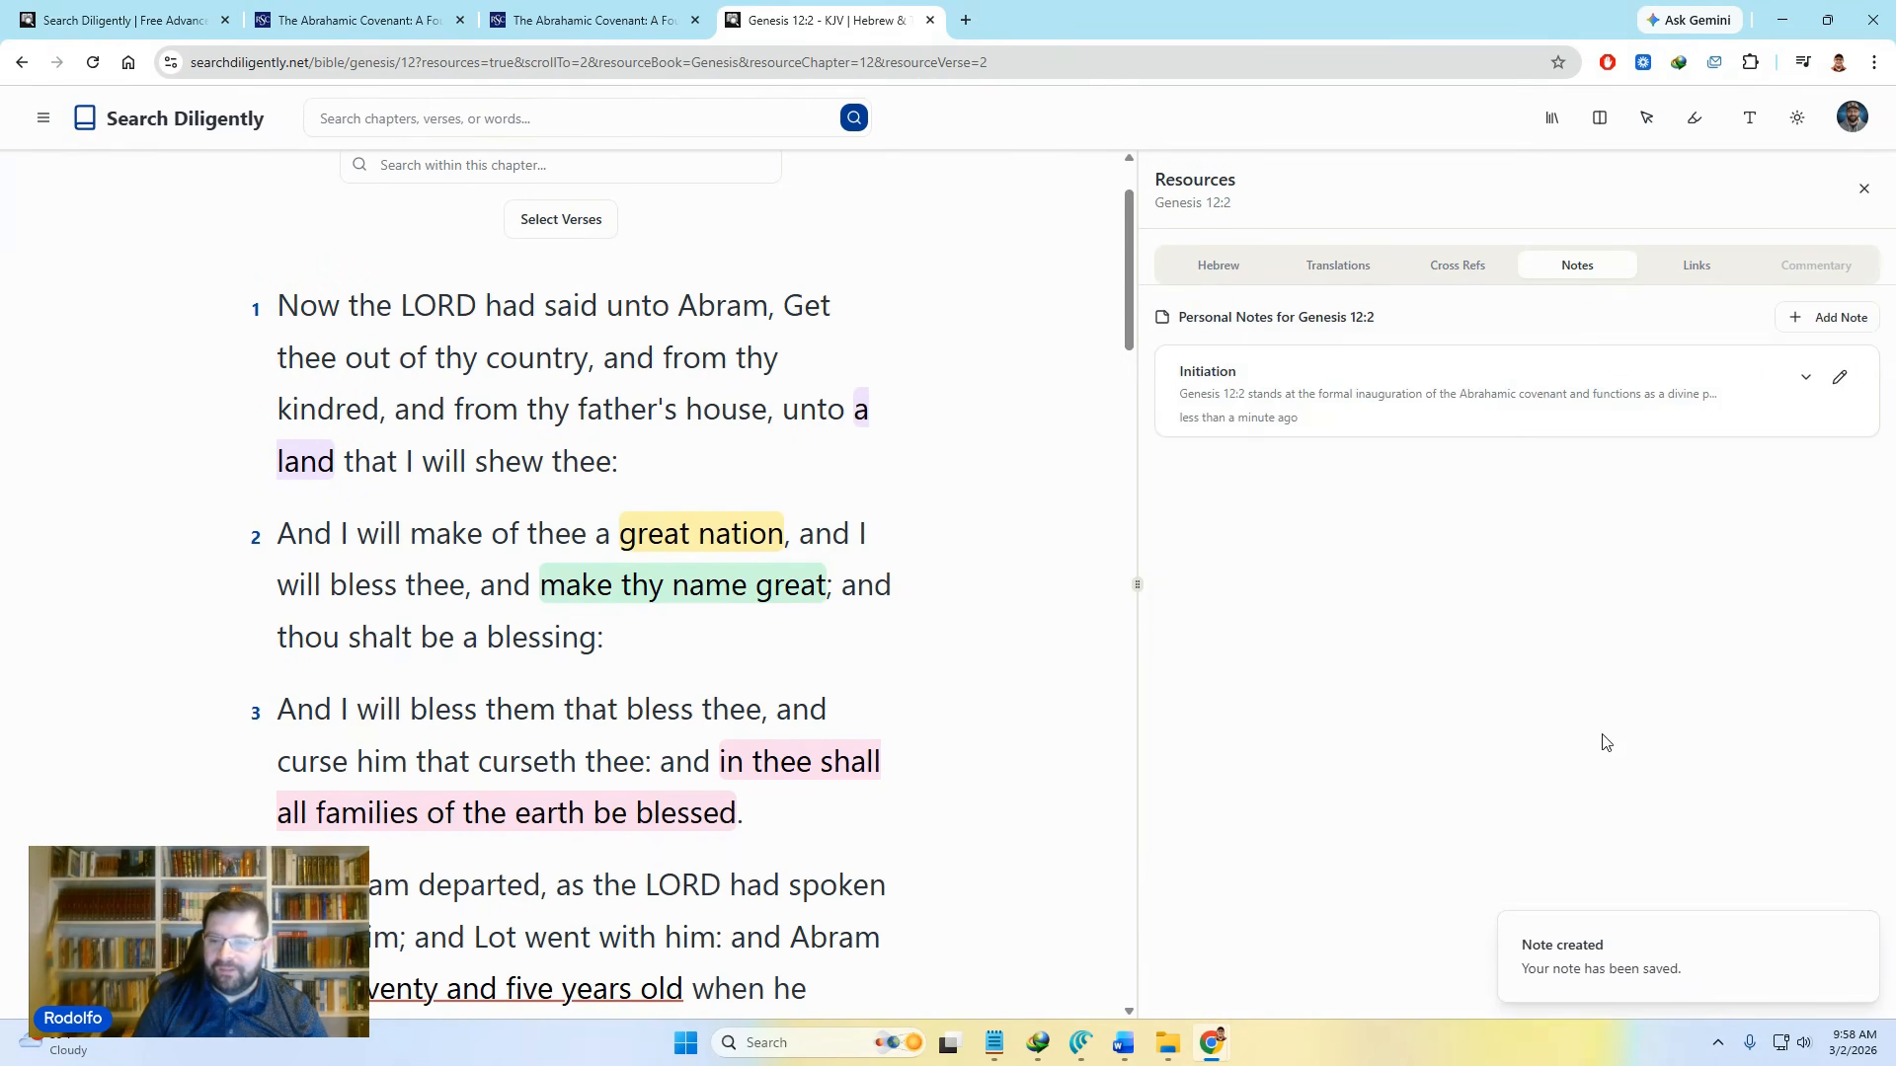
left_click(1806, 380)
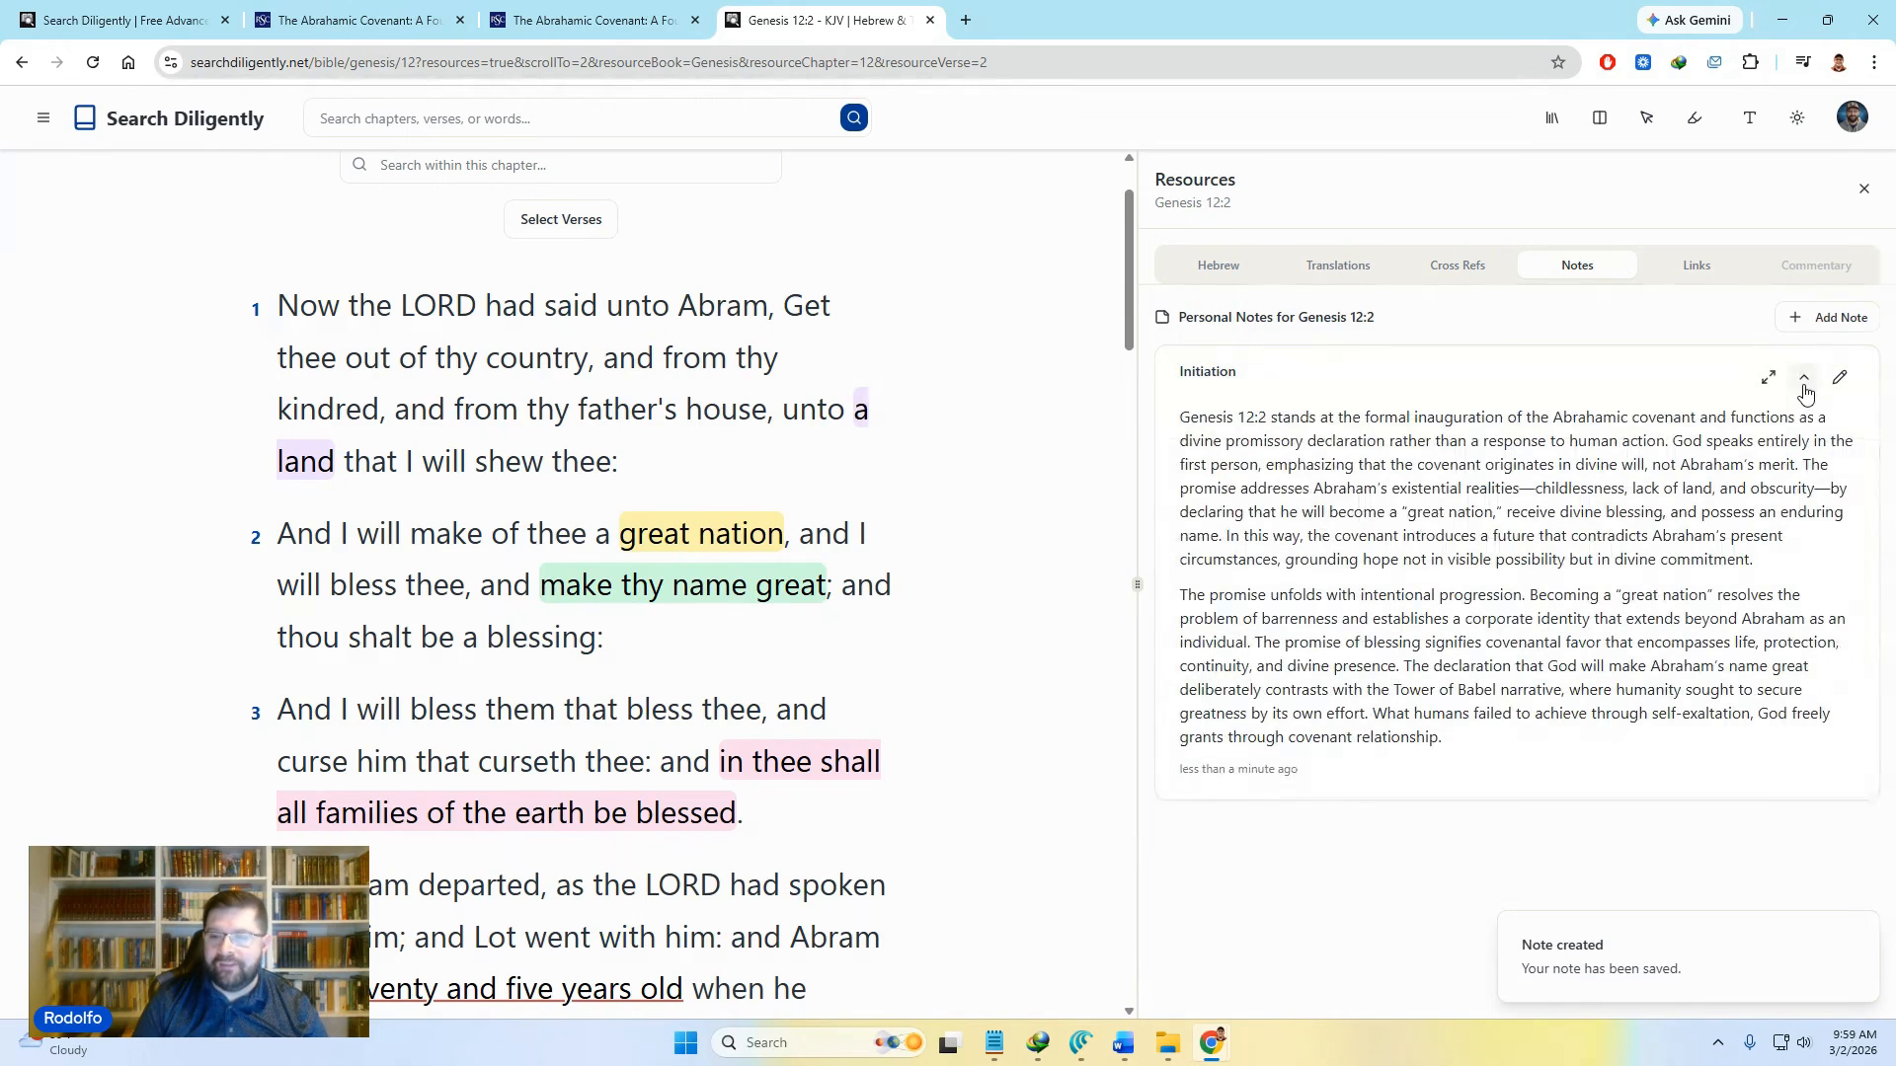
left_click(1804, 389)
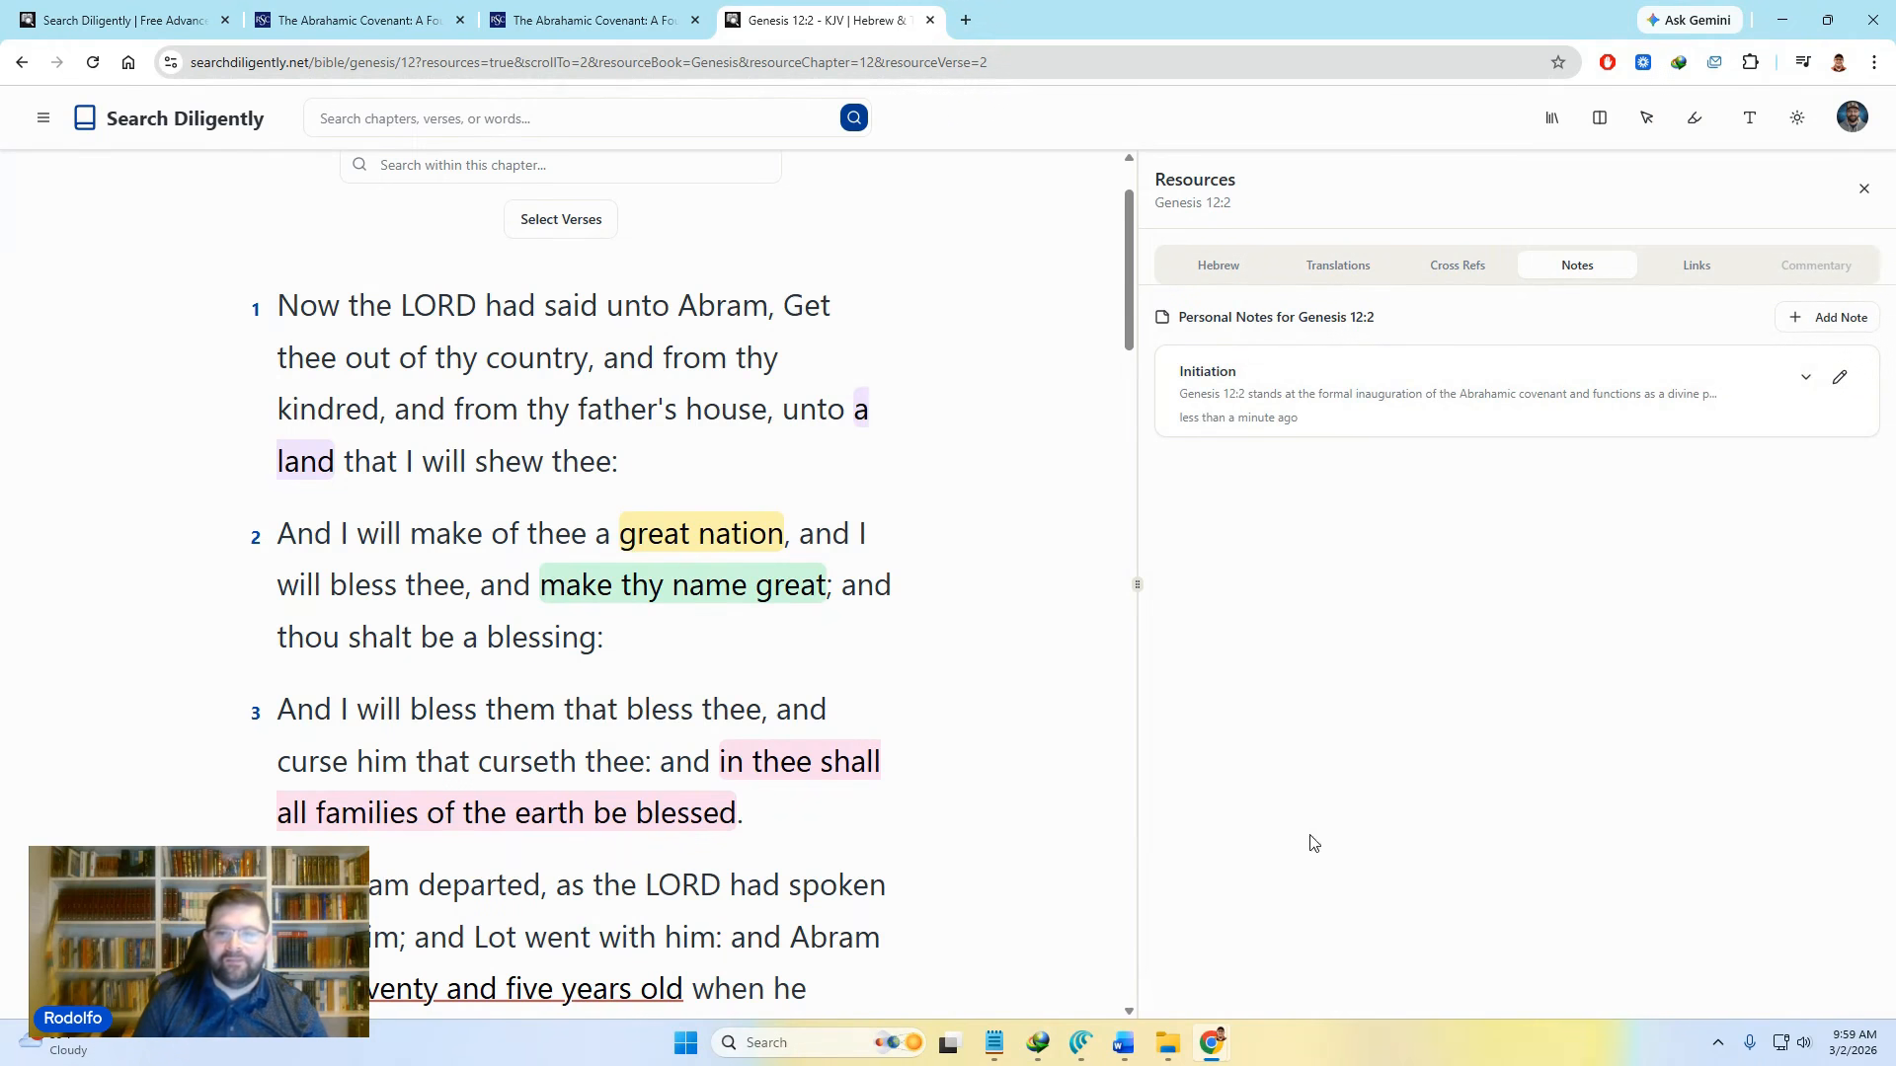
Step: Reload the Abrahamic Covenant collection tab and expand, then collapse, the new Initiation note
left_click(165, 8)
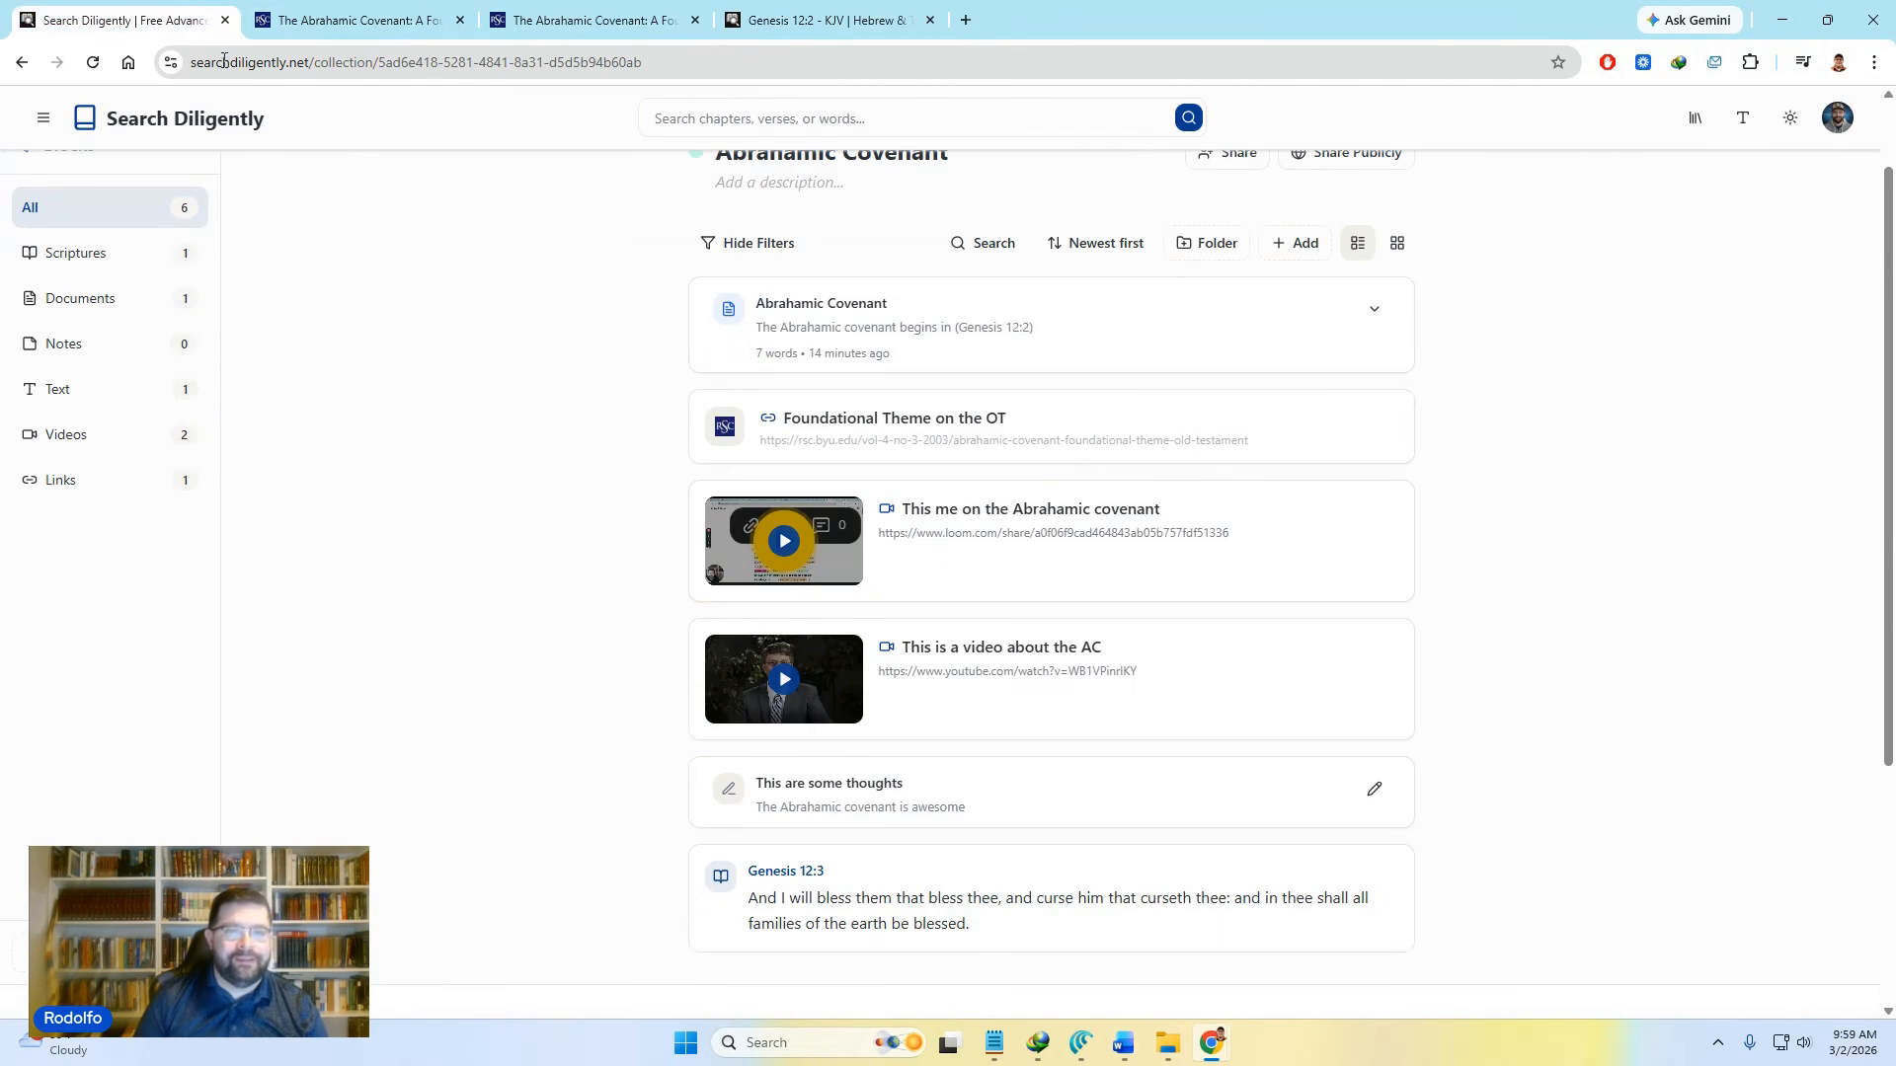
left_click(93, 62)
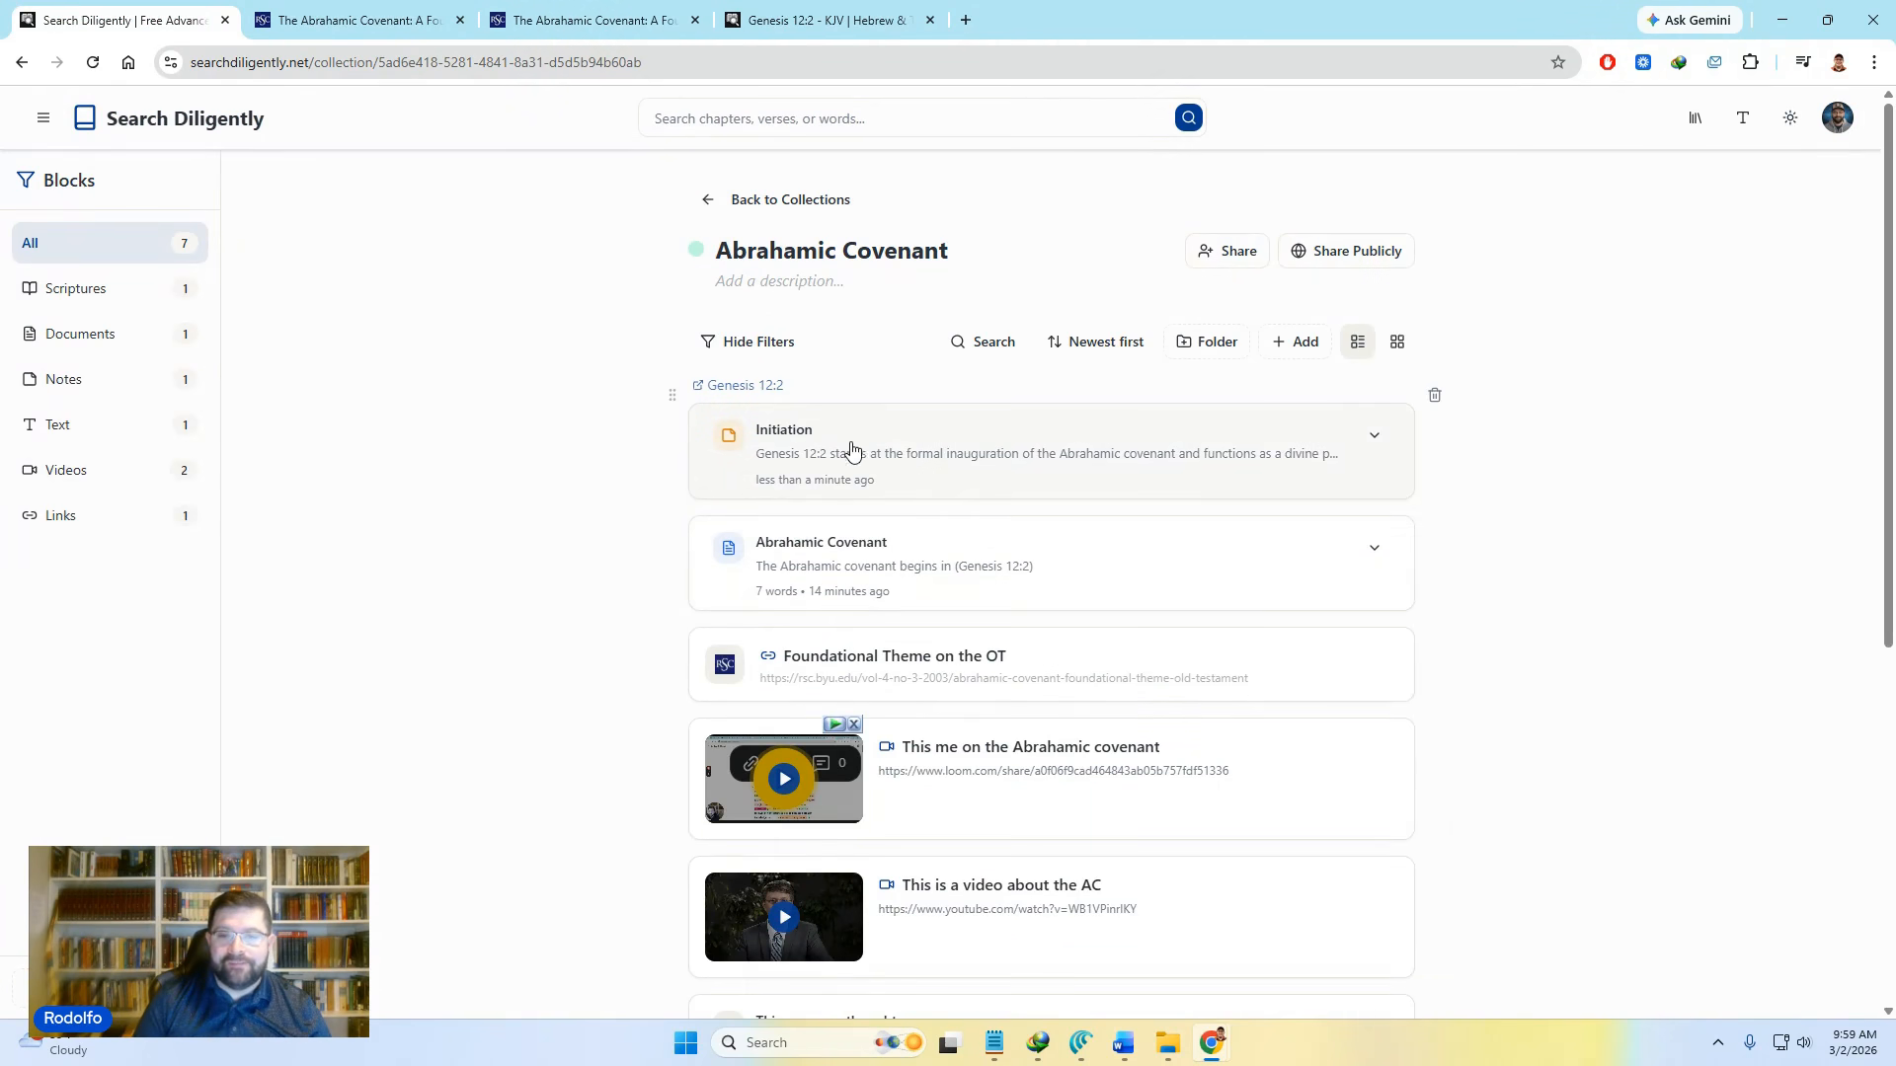
left_click(849, 444)
scroll(876, 648, "down", 2)
scroll(1033, 540, "up", 1)
scroll(1034, 540, "up", 1)
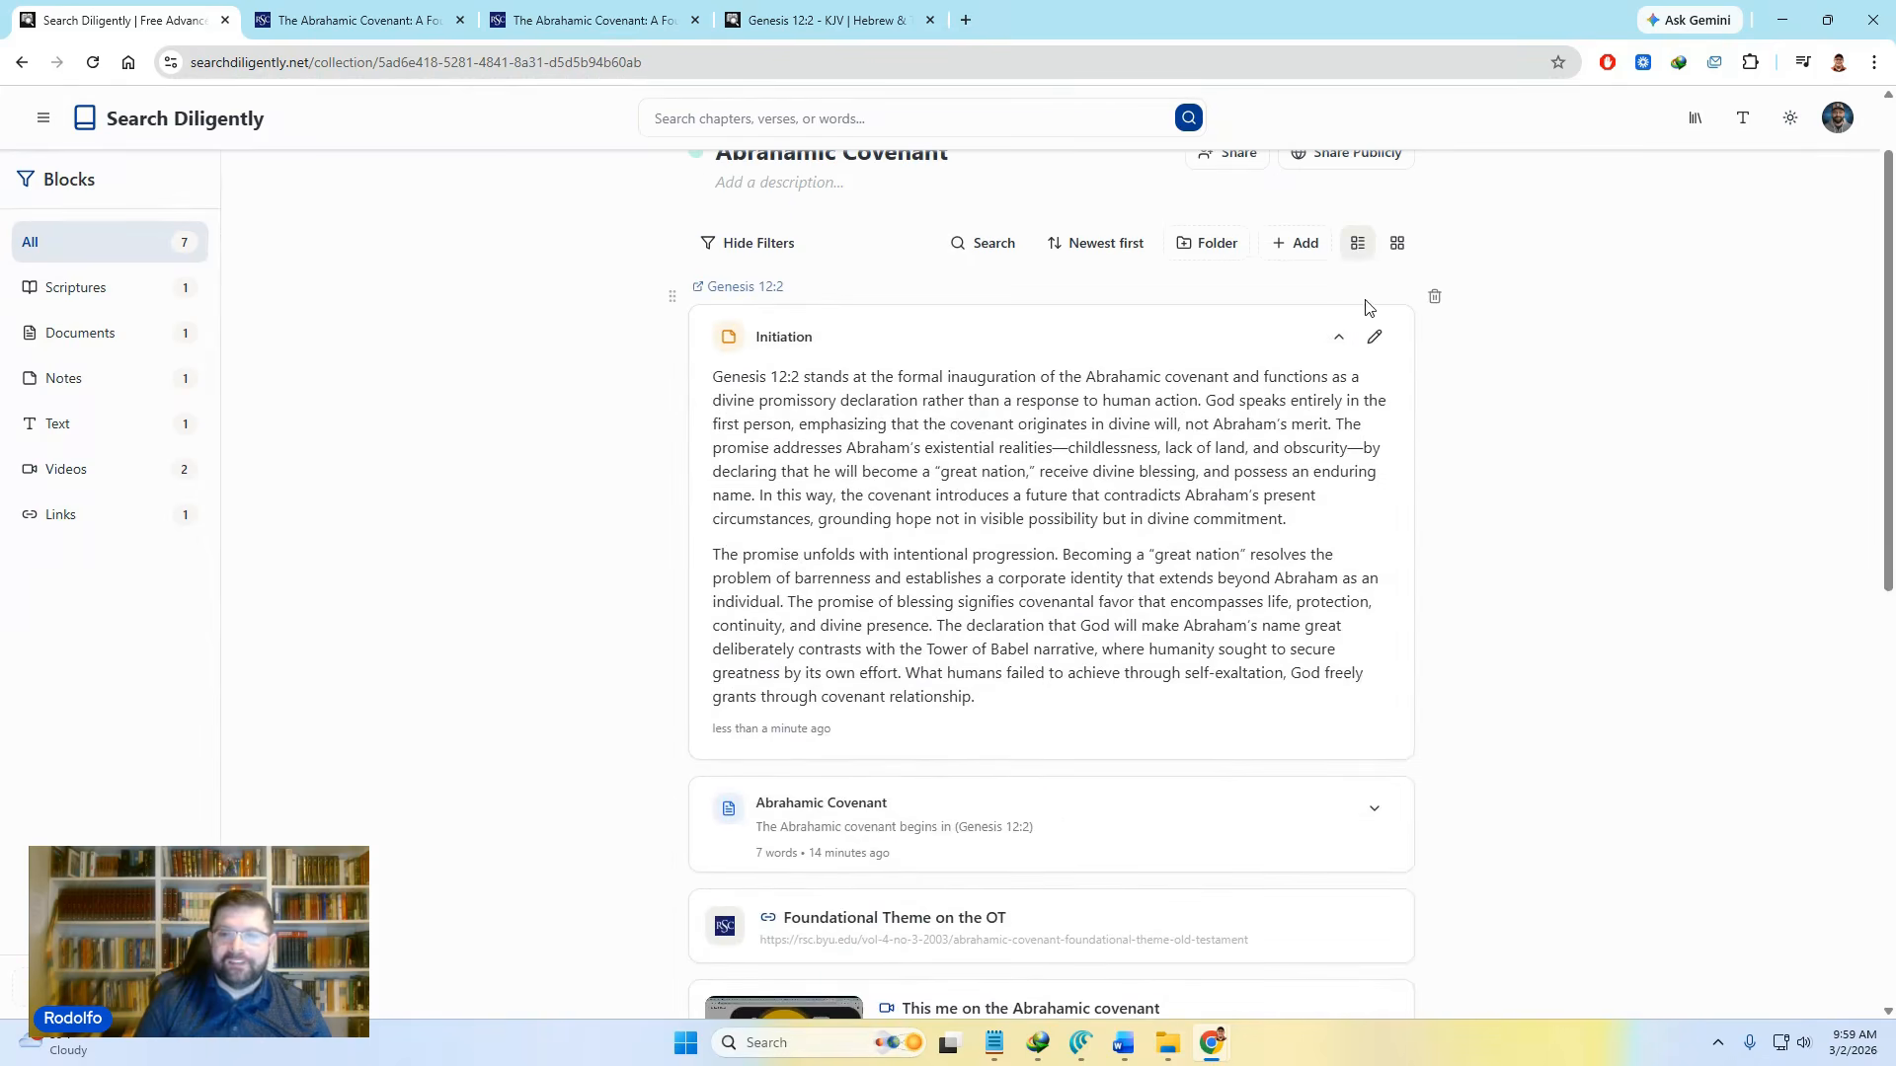
left_click(1337, 338)
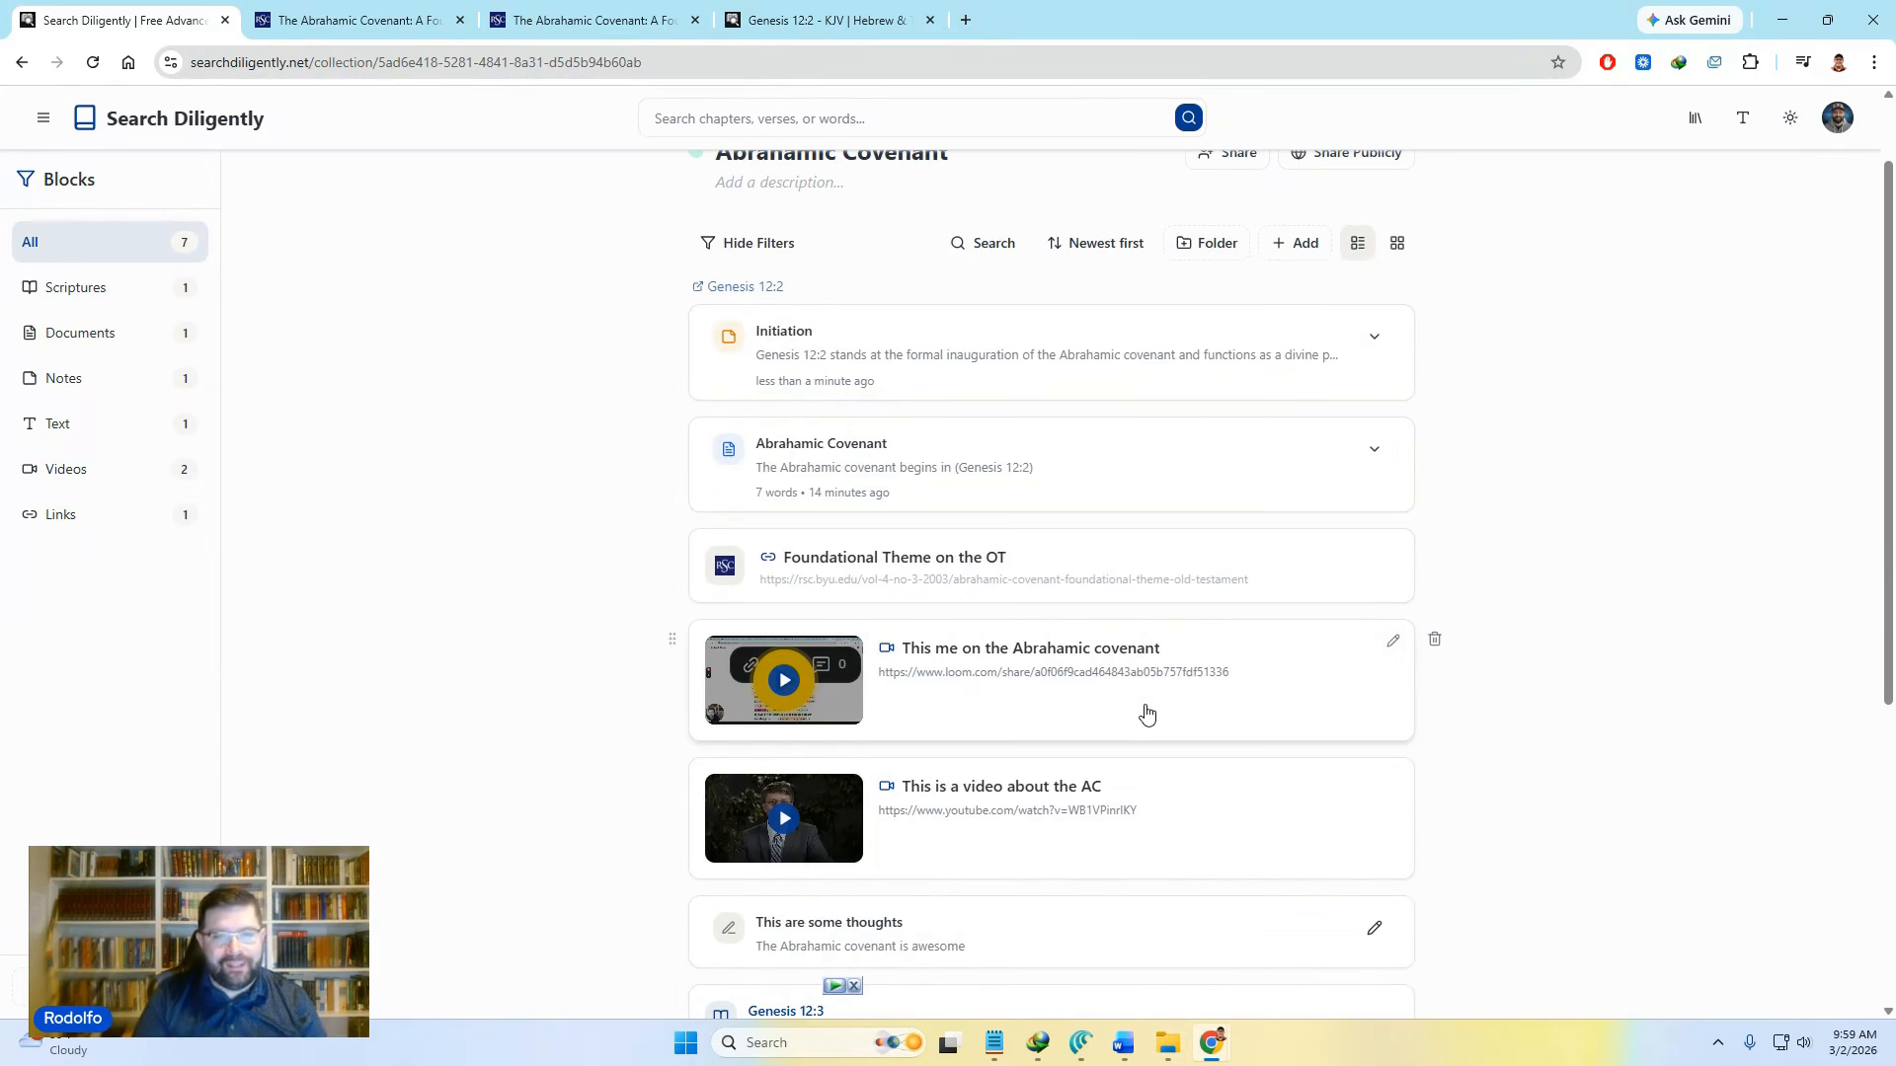
scroll(1150, 713, "down", 4)
scroll(1165, 711, "up", 5)
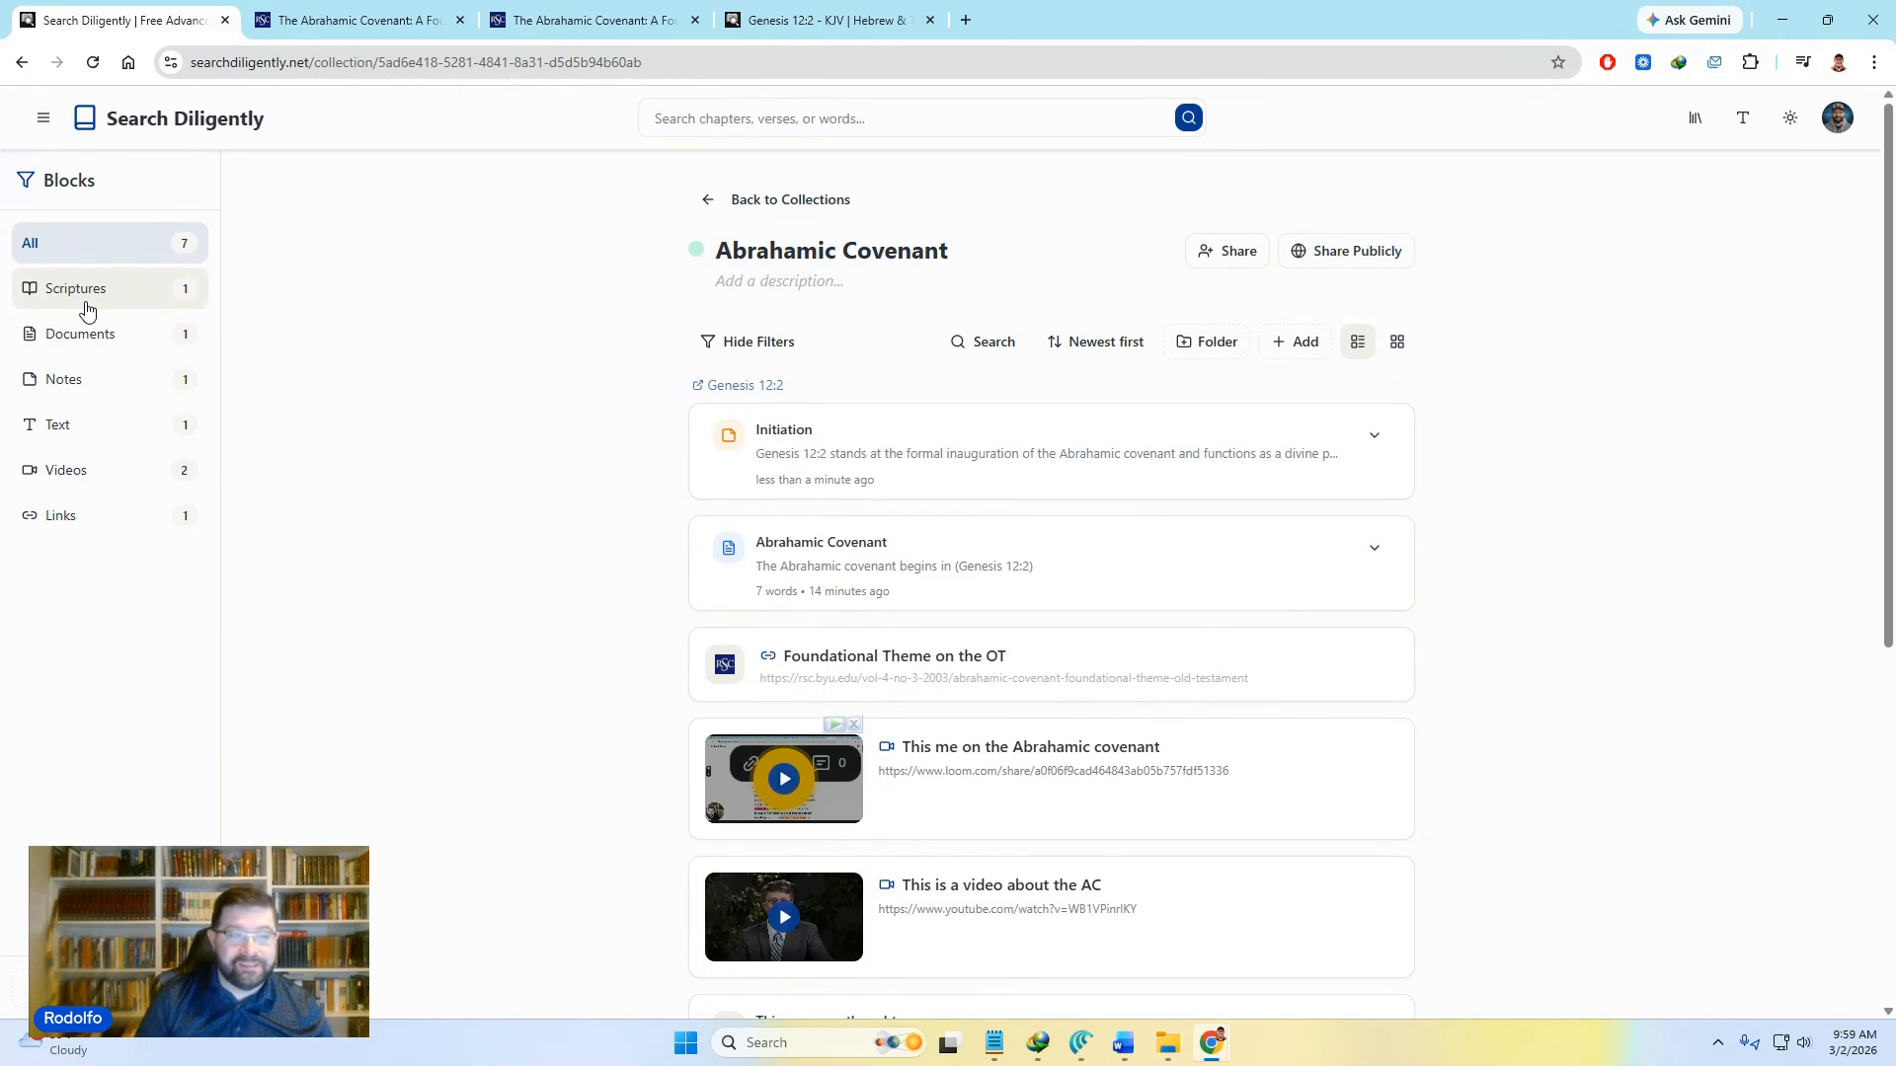
Step: Try the Scriptures, Documents, Notes, Text, Videos and Links filters, return to All, then hide filters
left_click(87, 310)
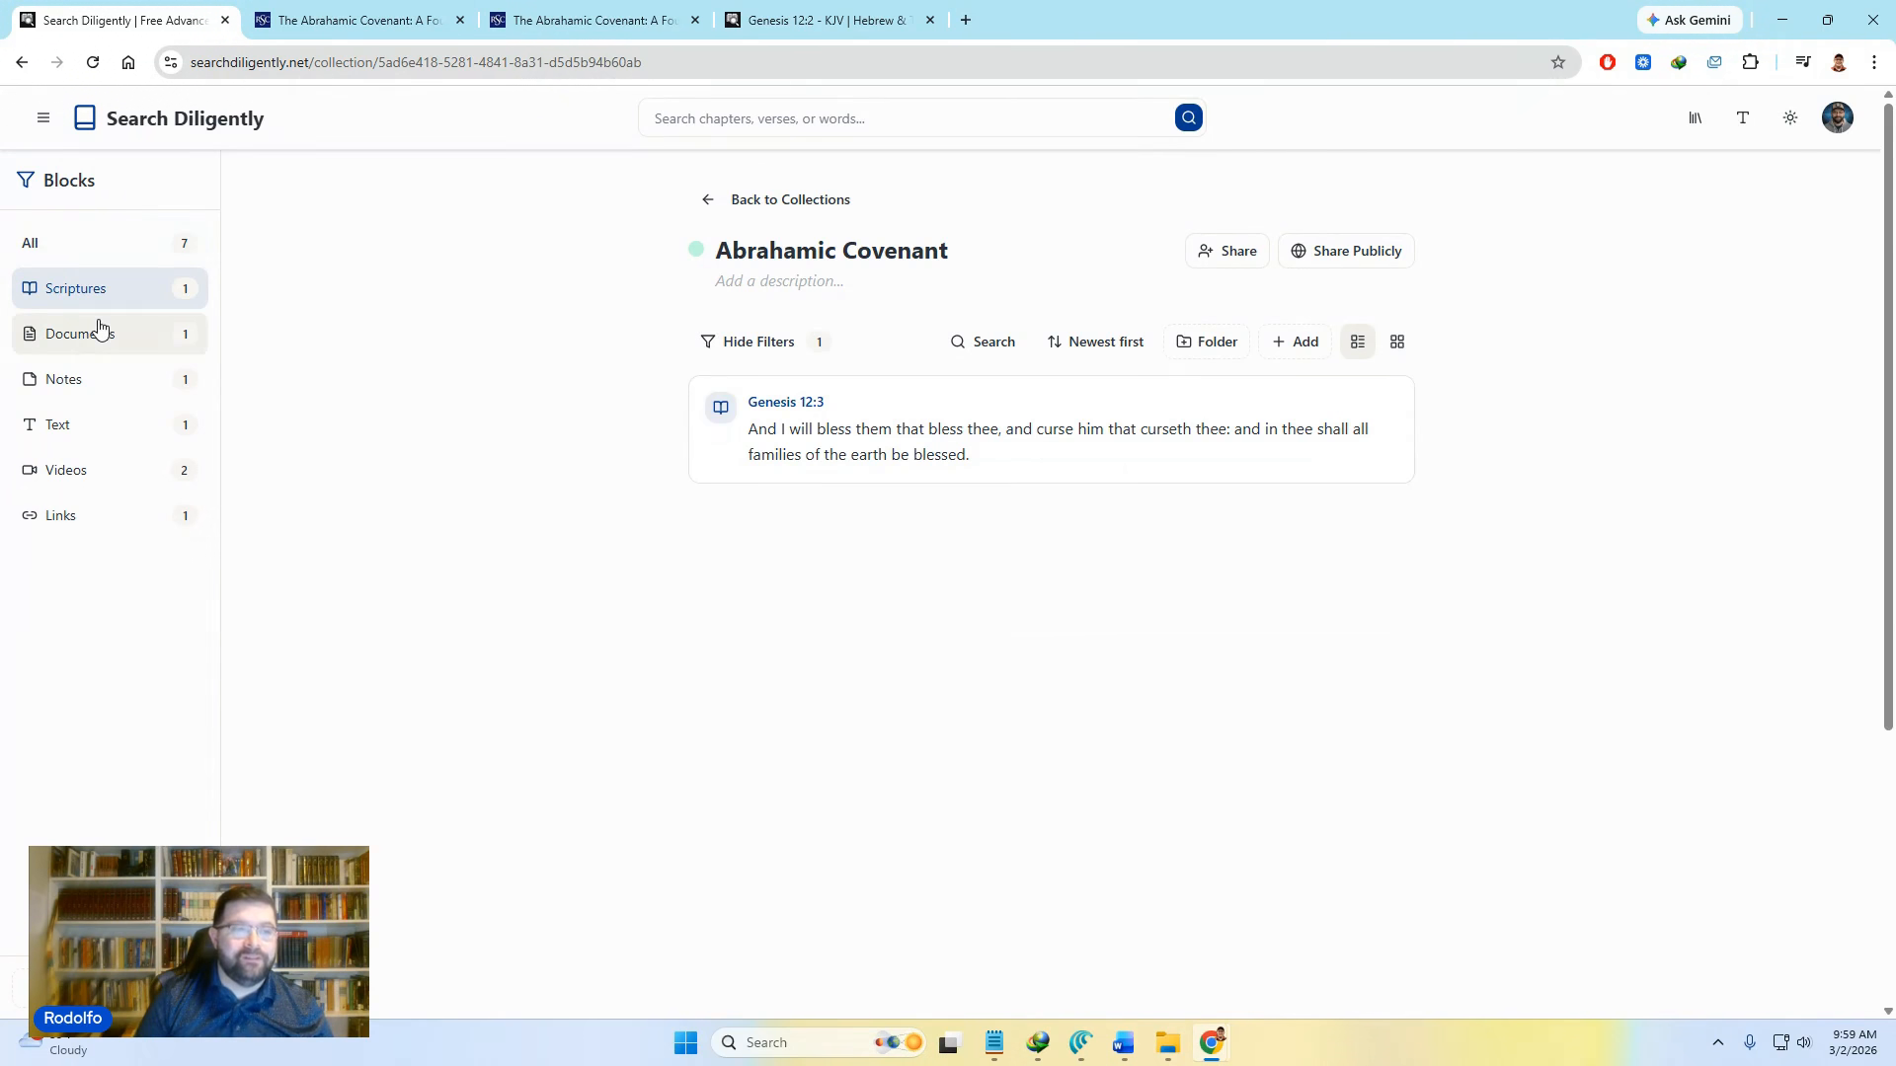
left_click(97, 328)
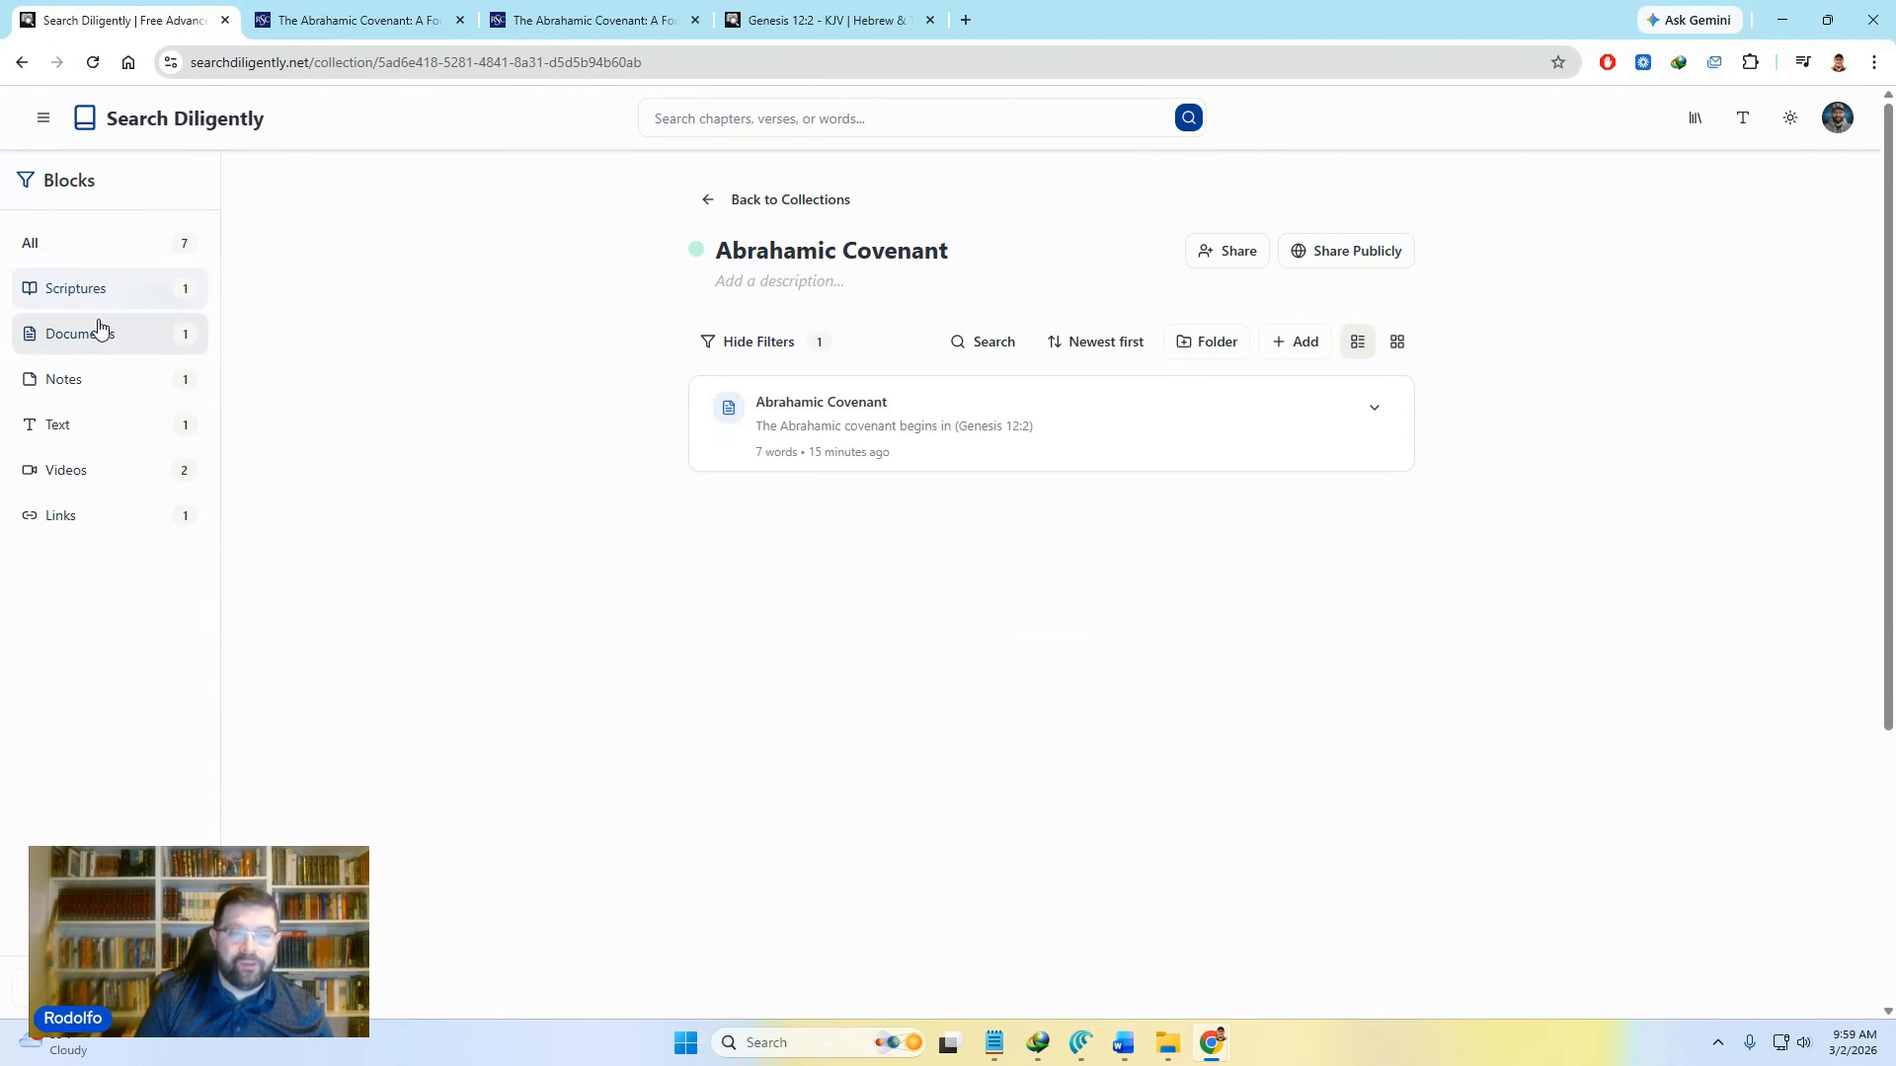
left_click(101, 399)
left_click(103, 432)
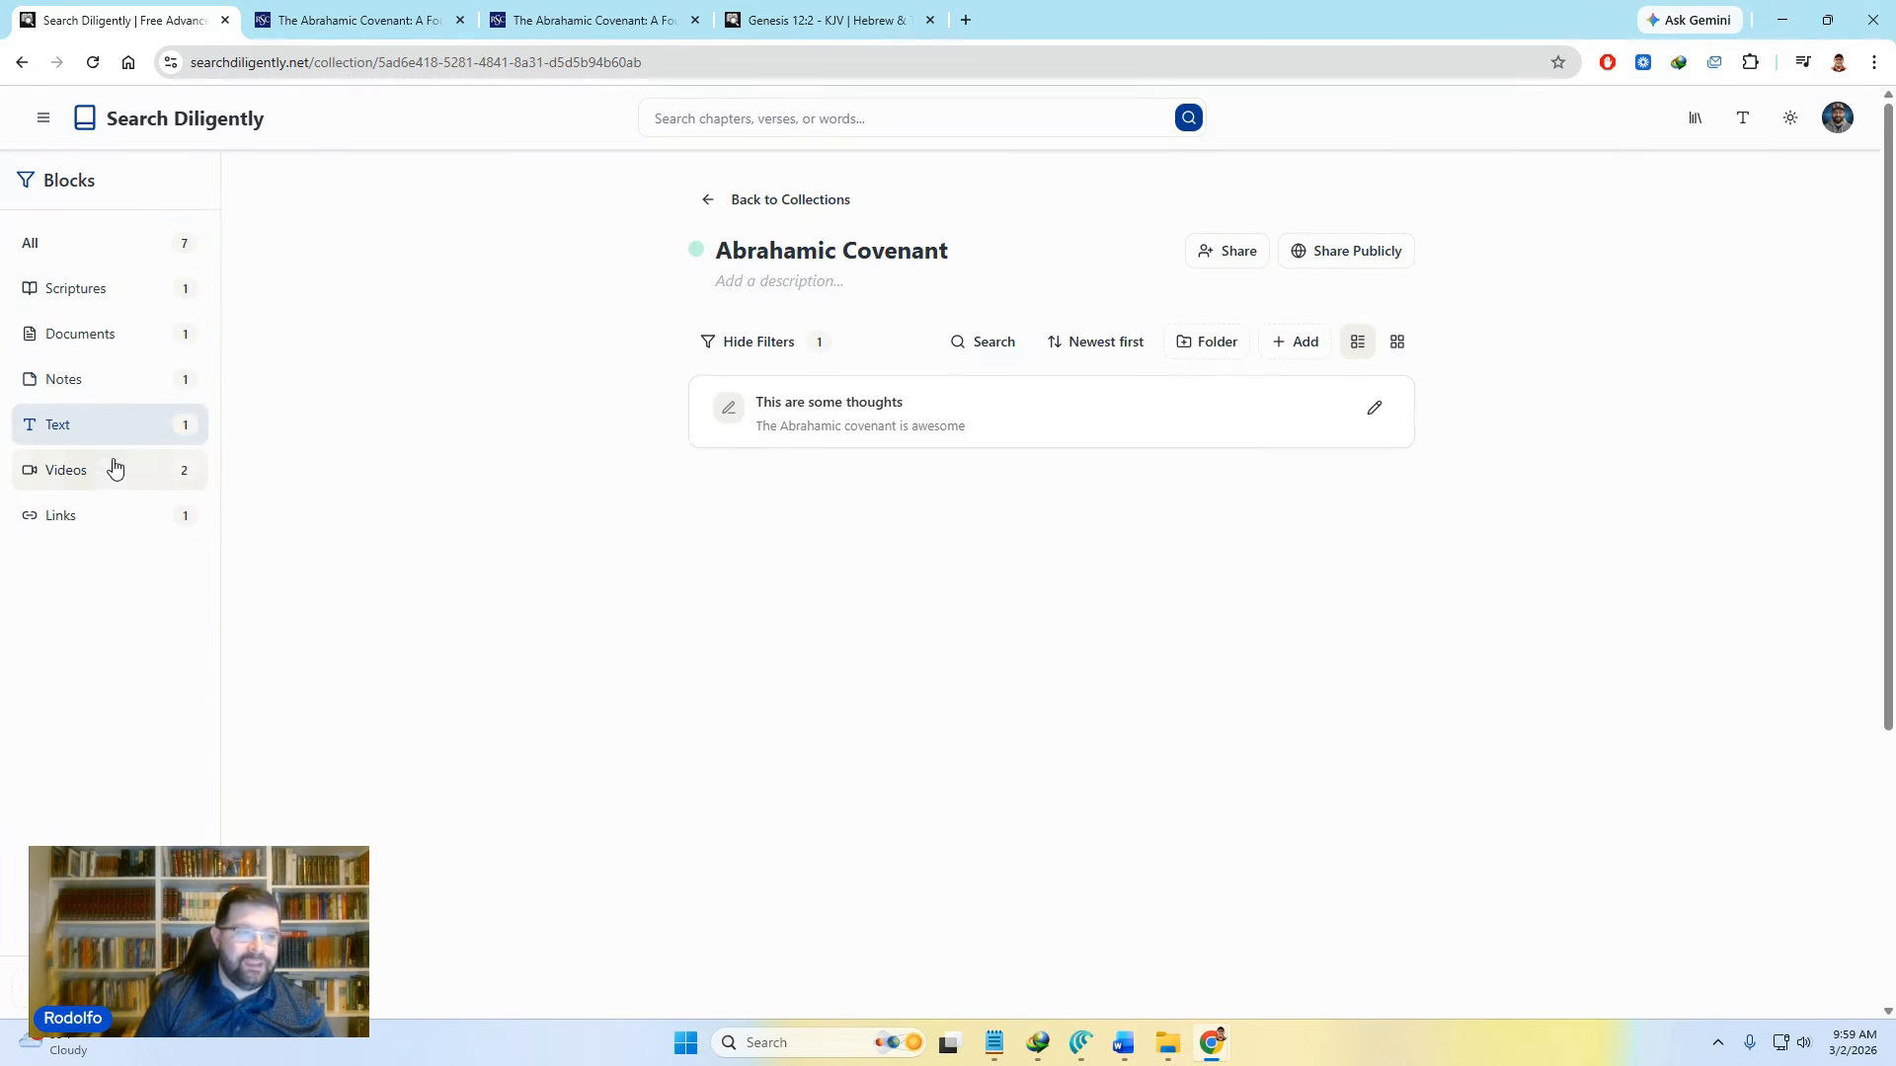
left_click(108, 476)
left_click(112, 518)
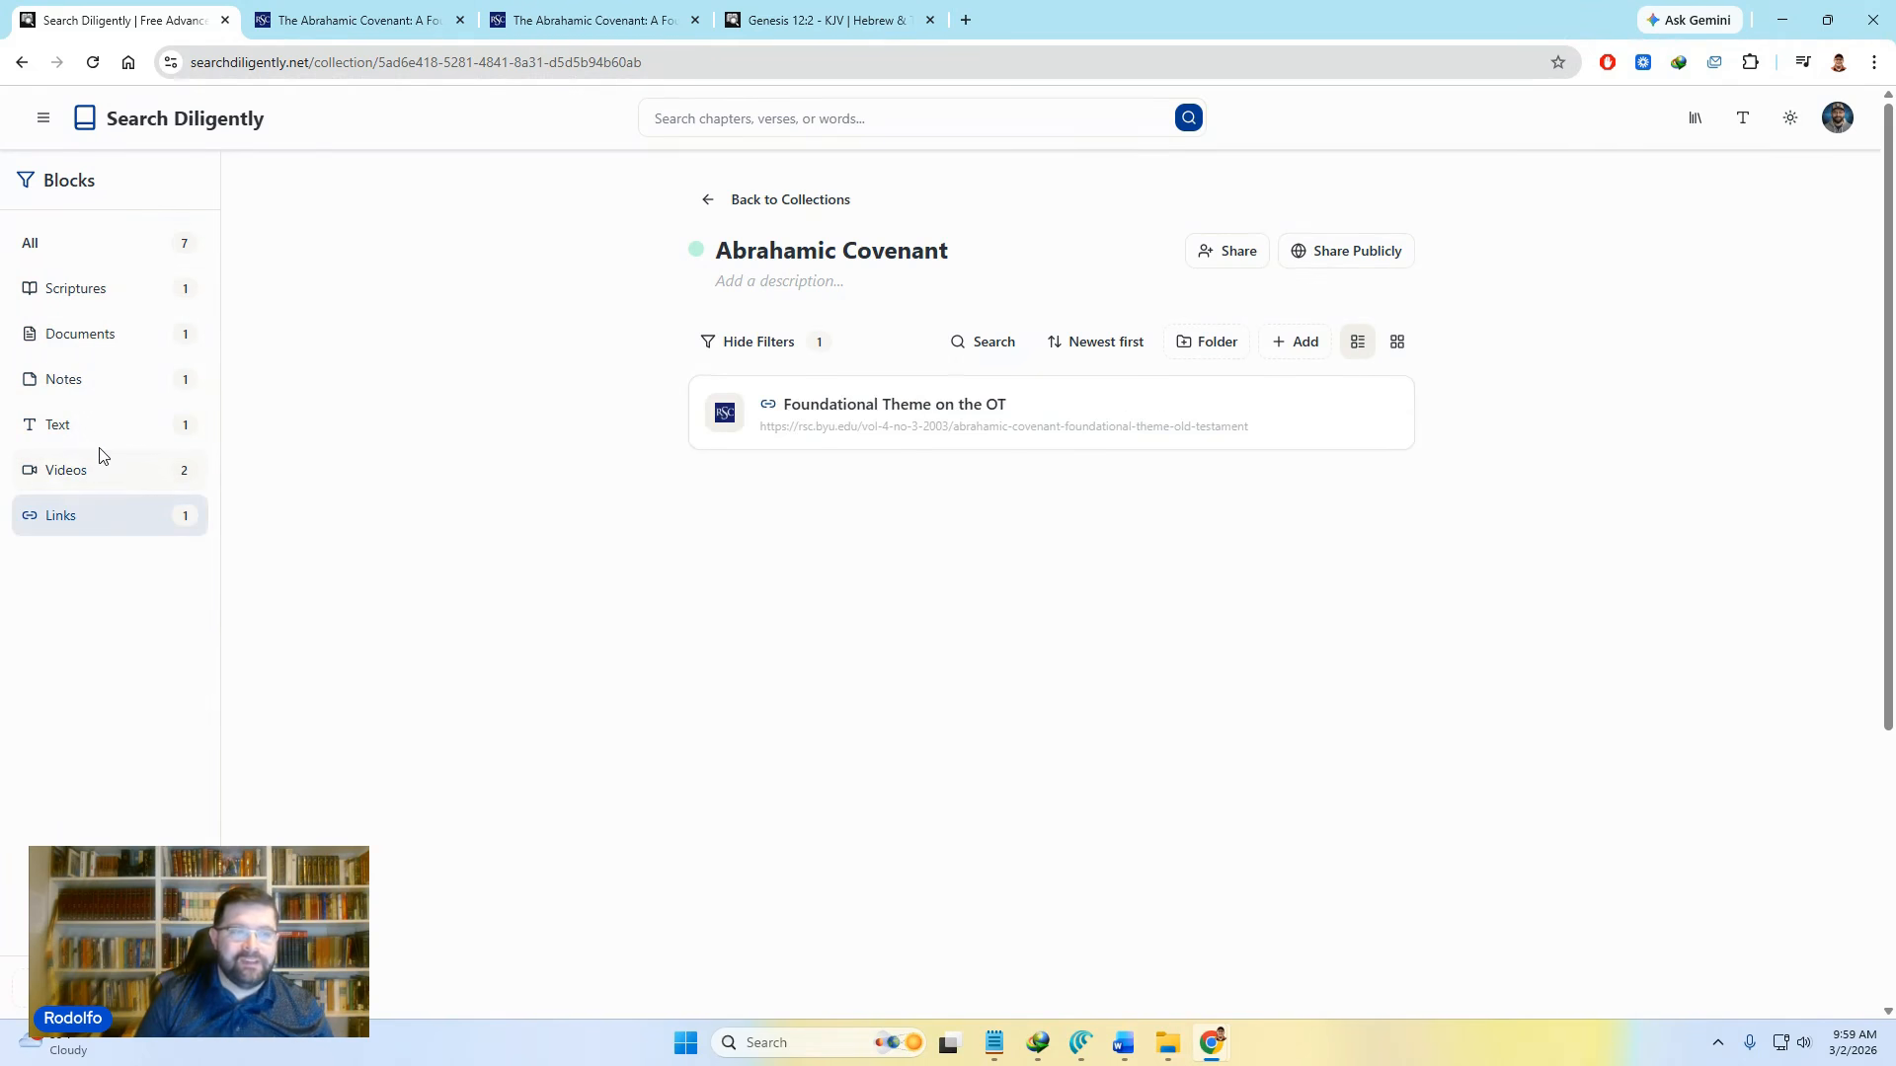
left_click(109, 468)
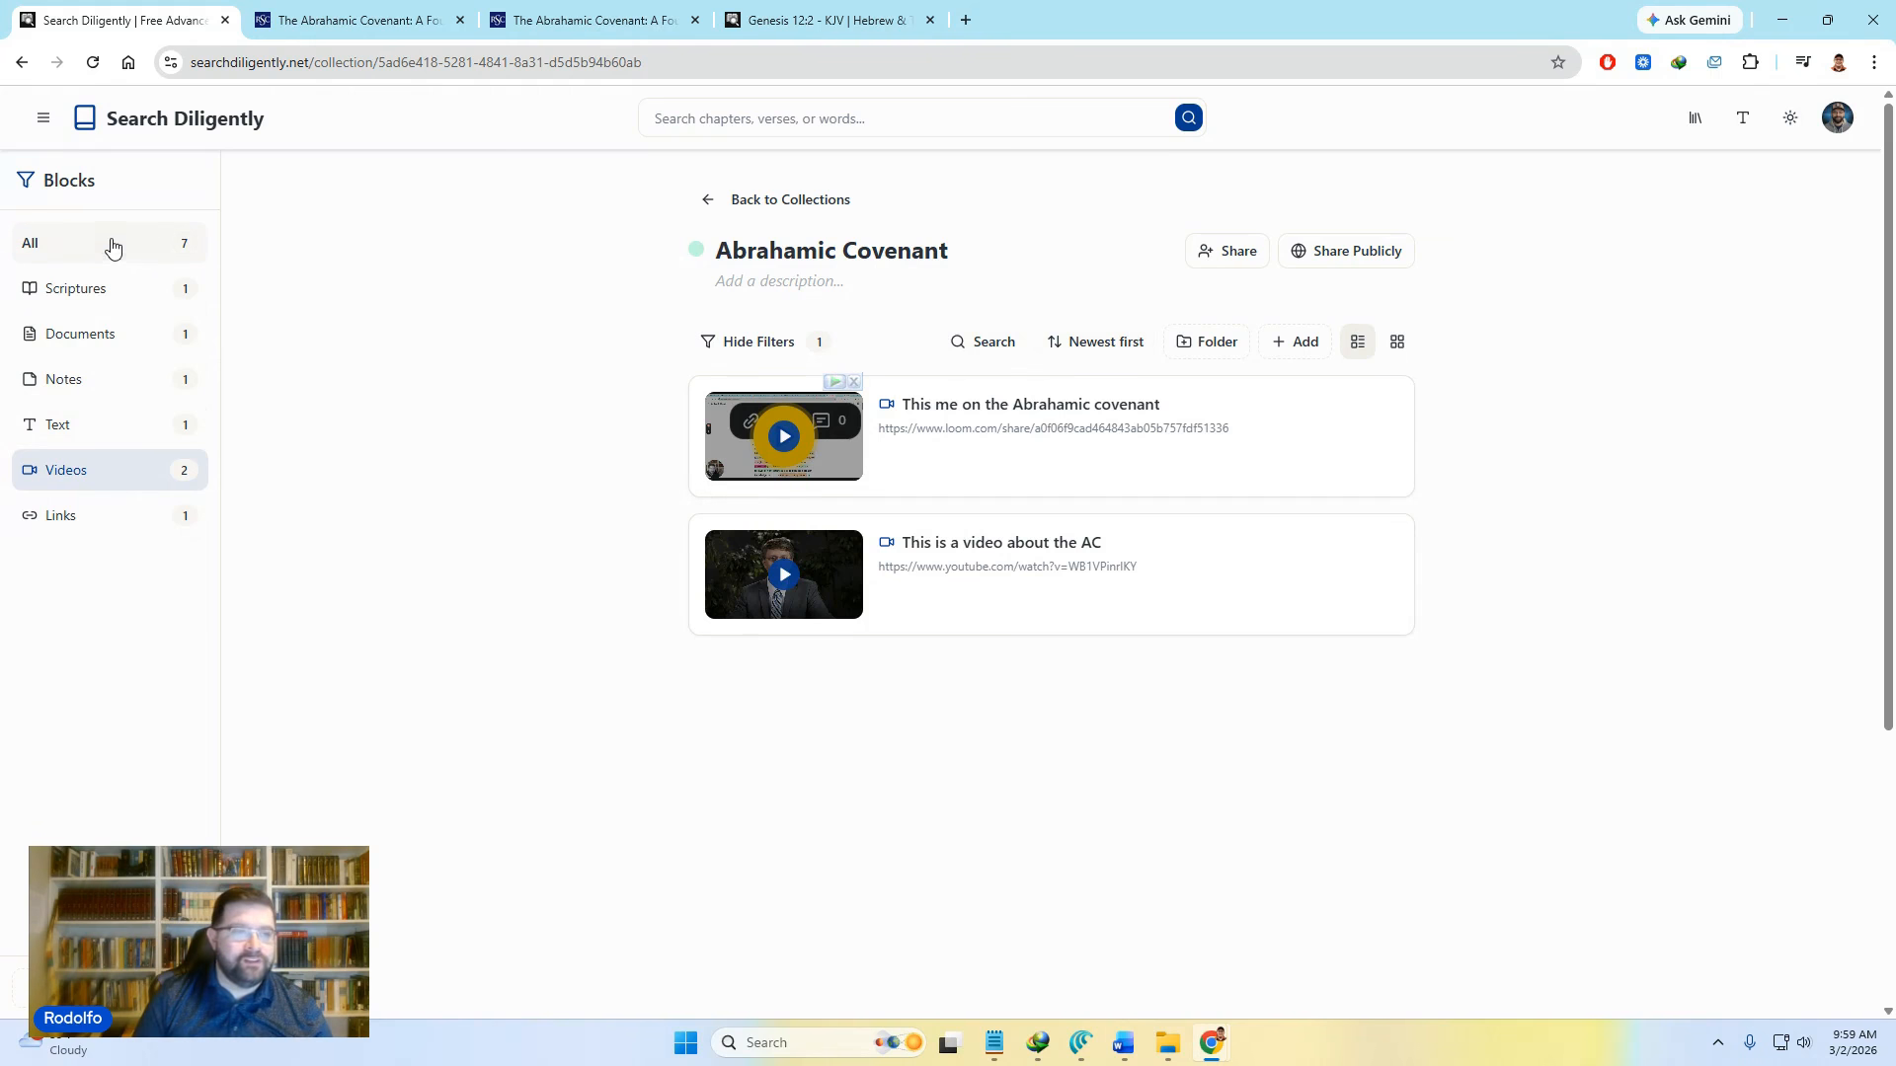
left_click(109, 245)
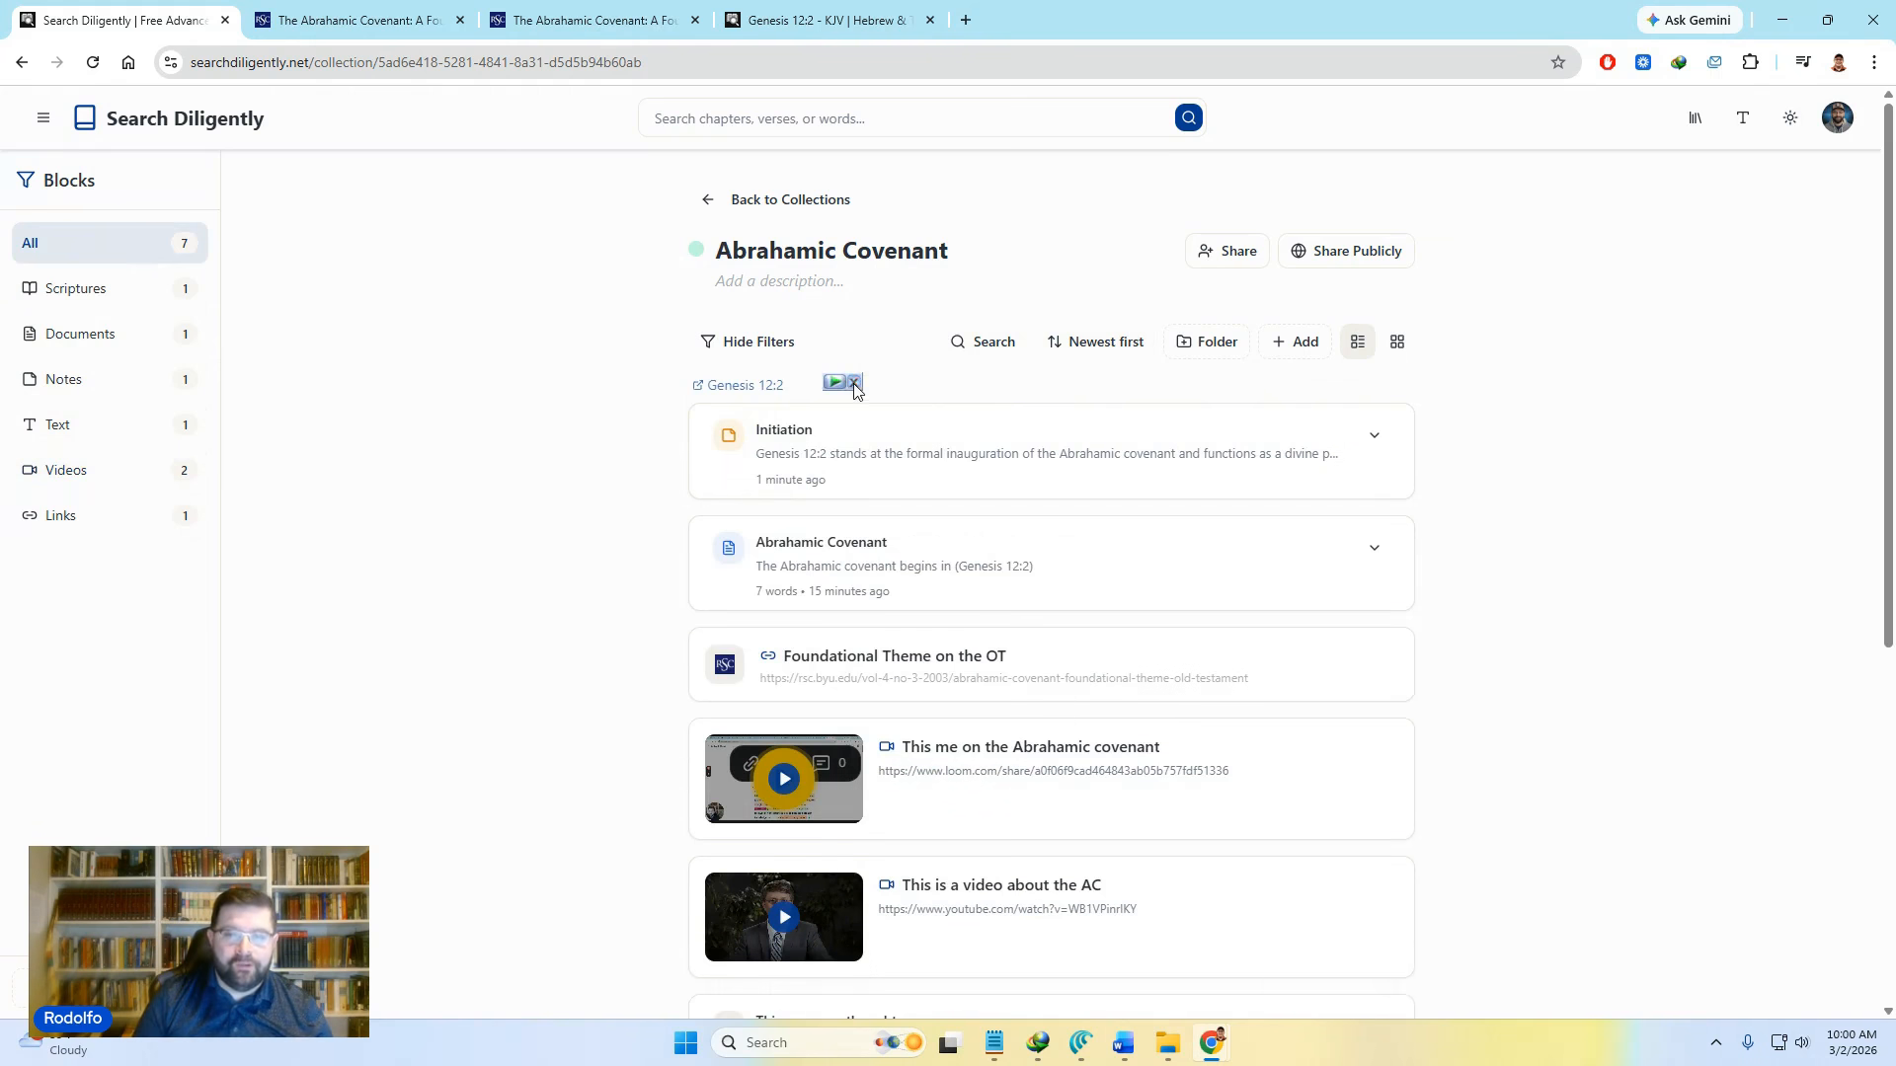
left_click(757, 343)
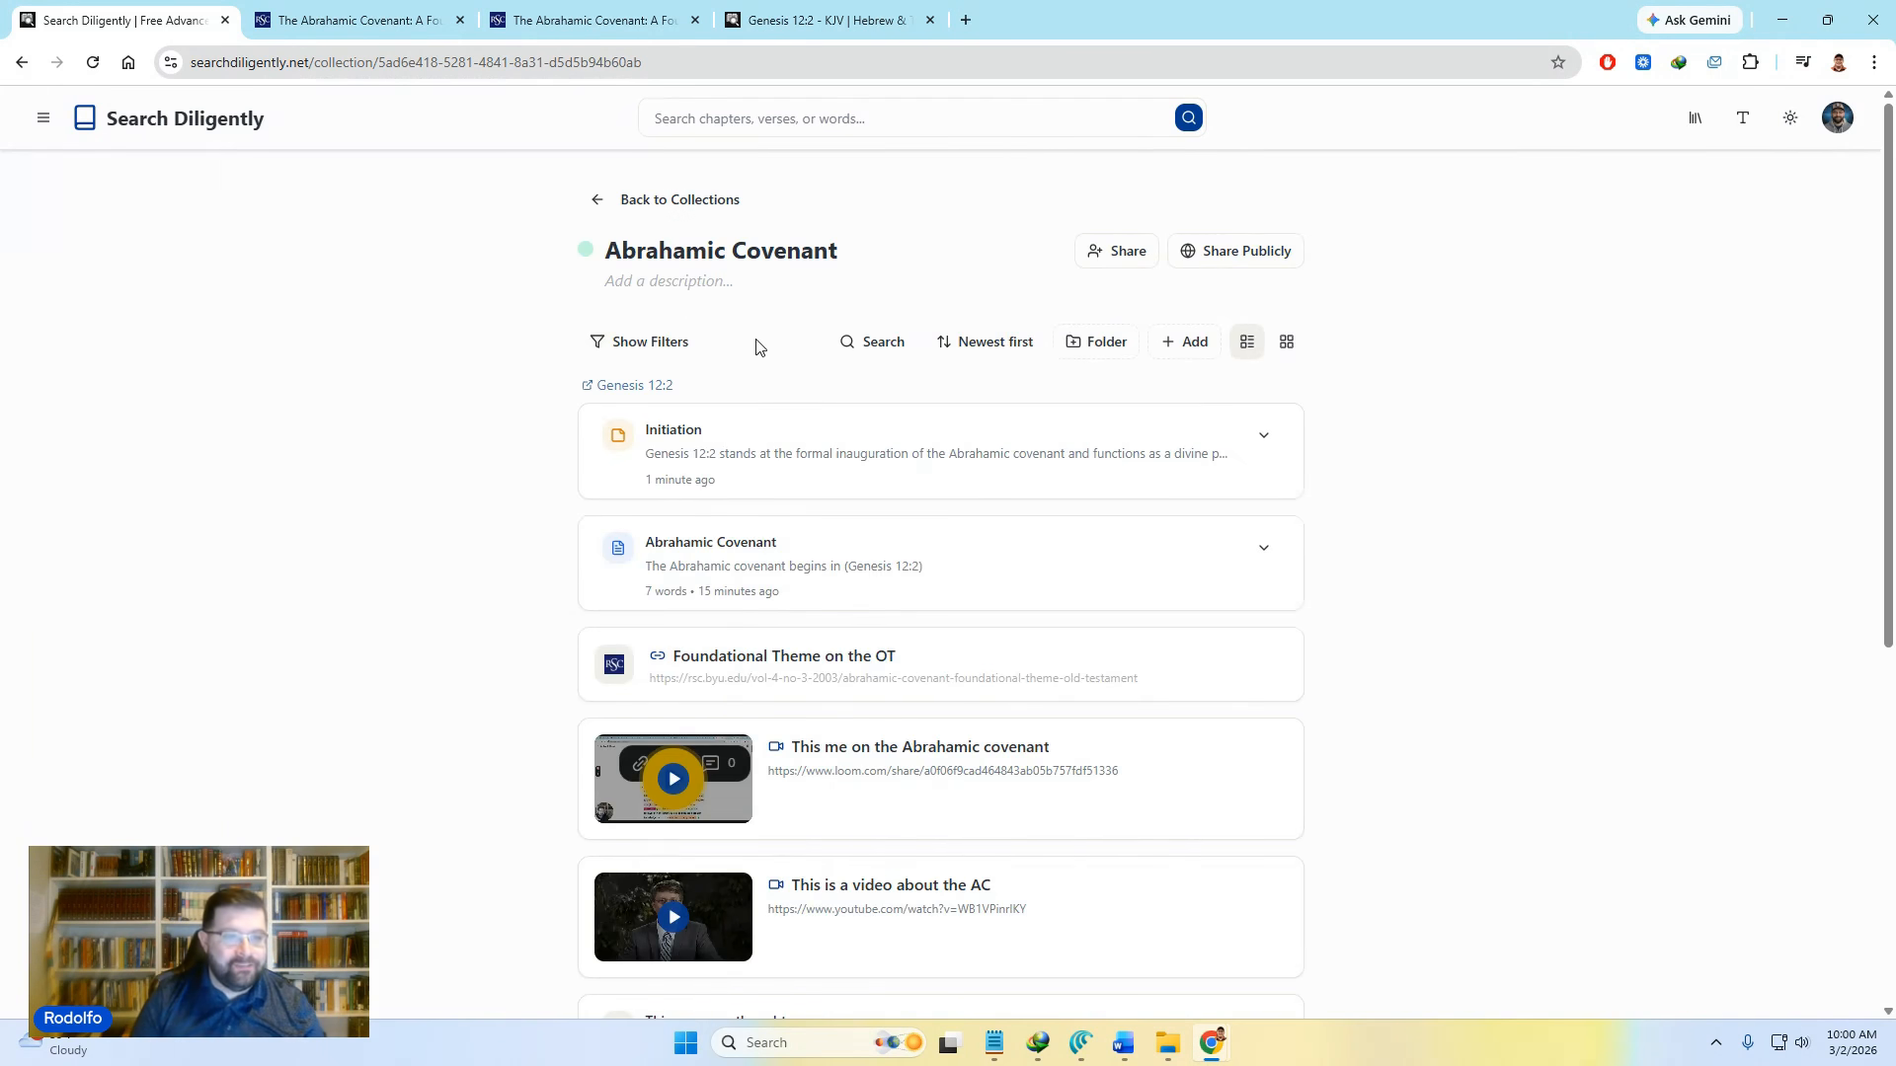
left_click(650, 347)
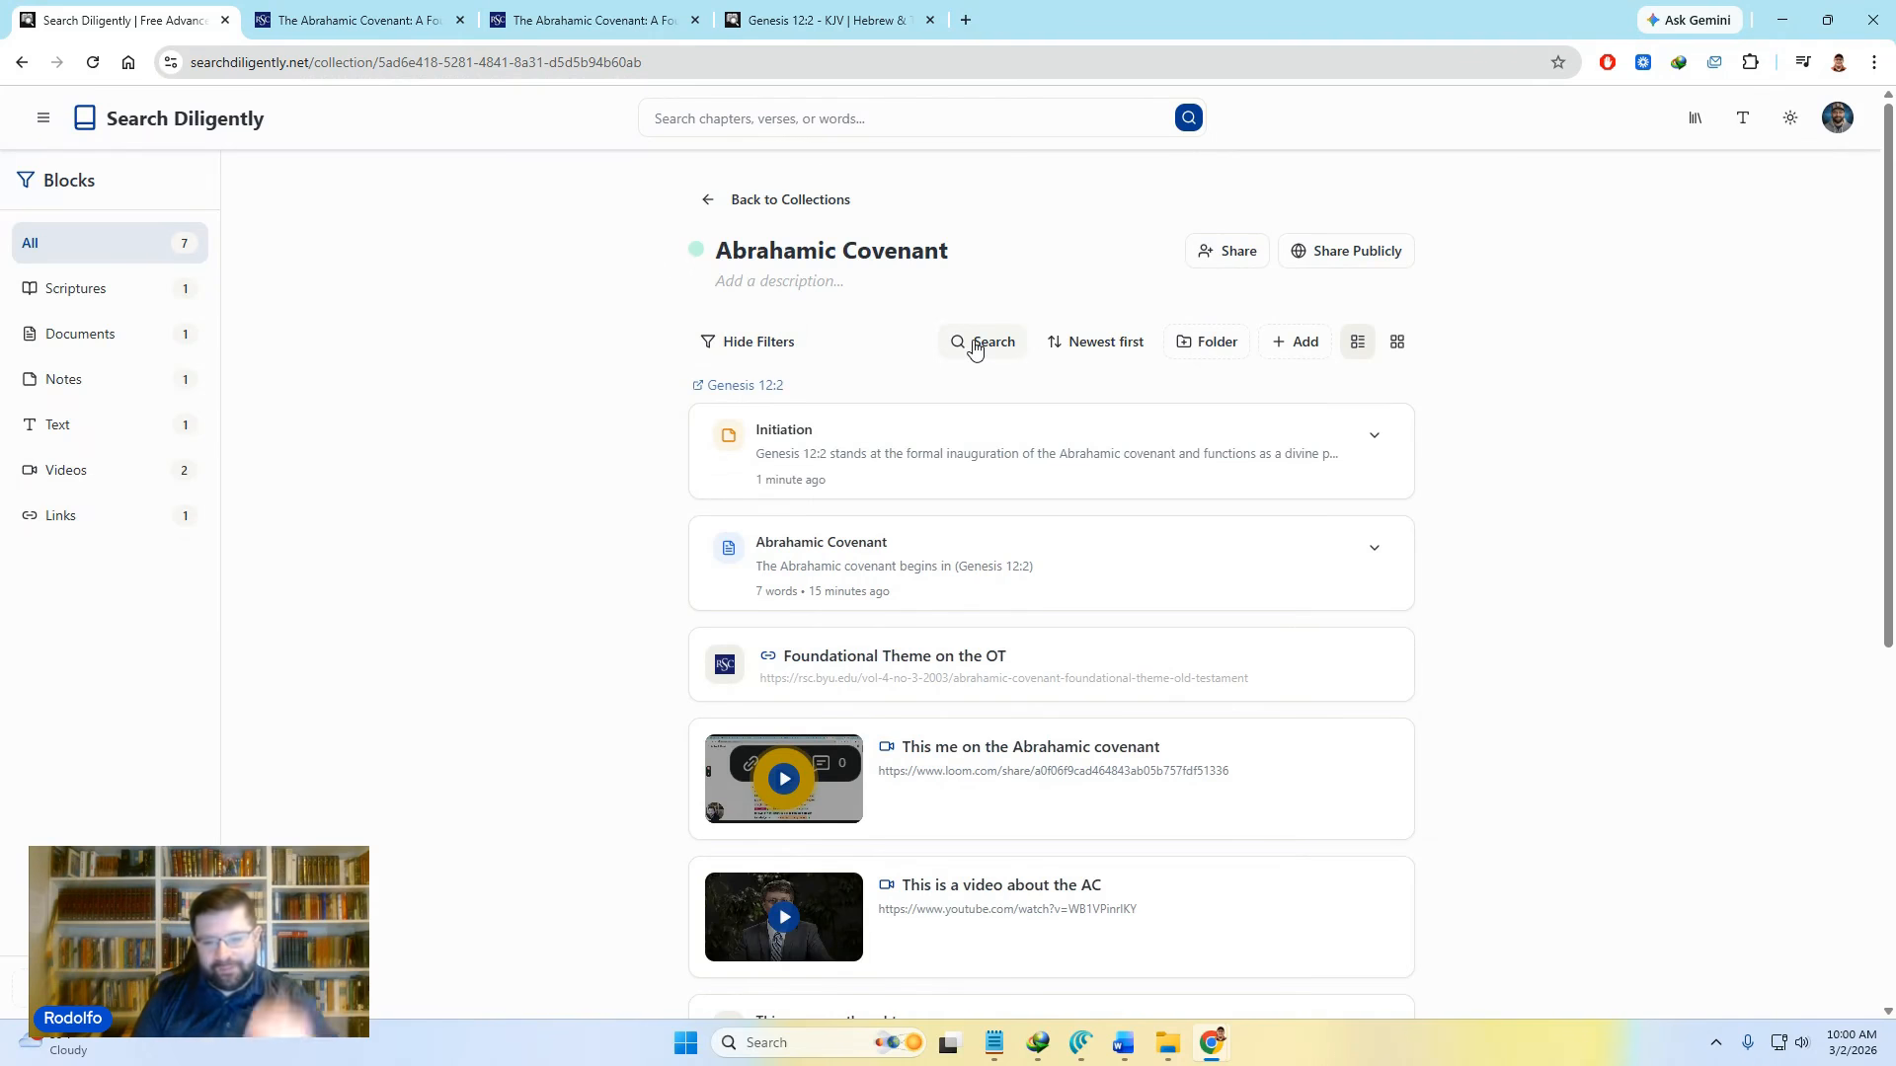
left_click(975, 346)
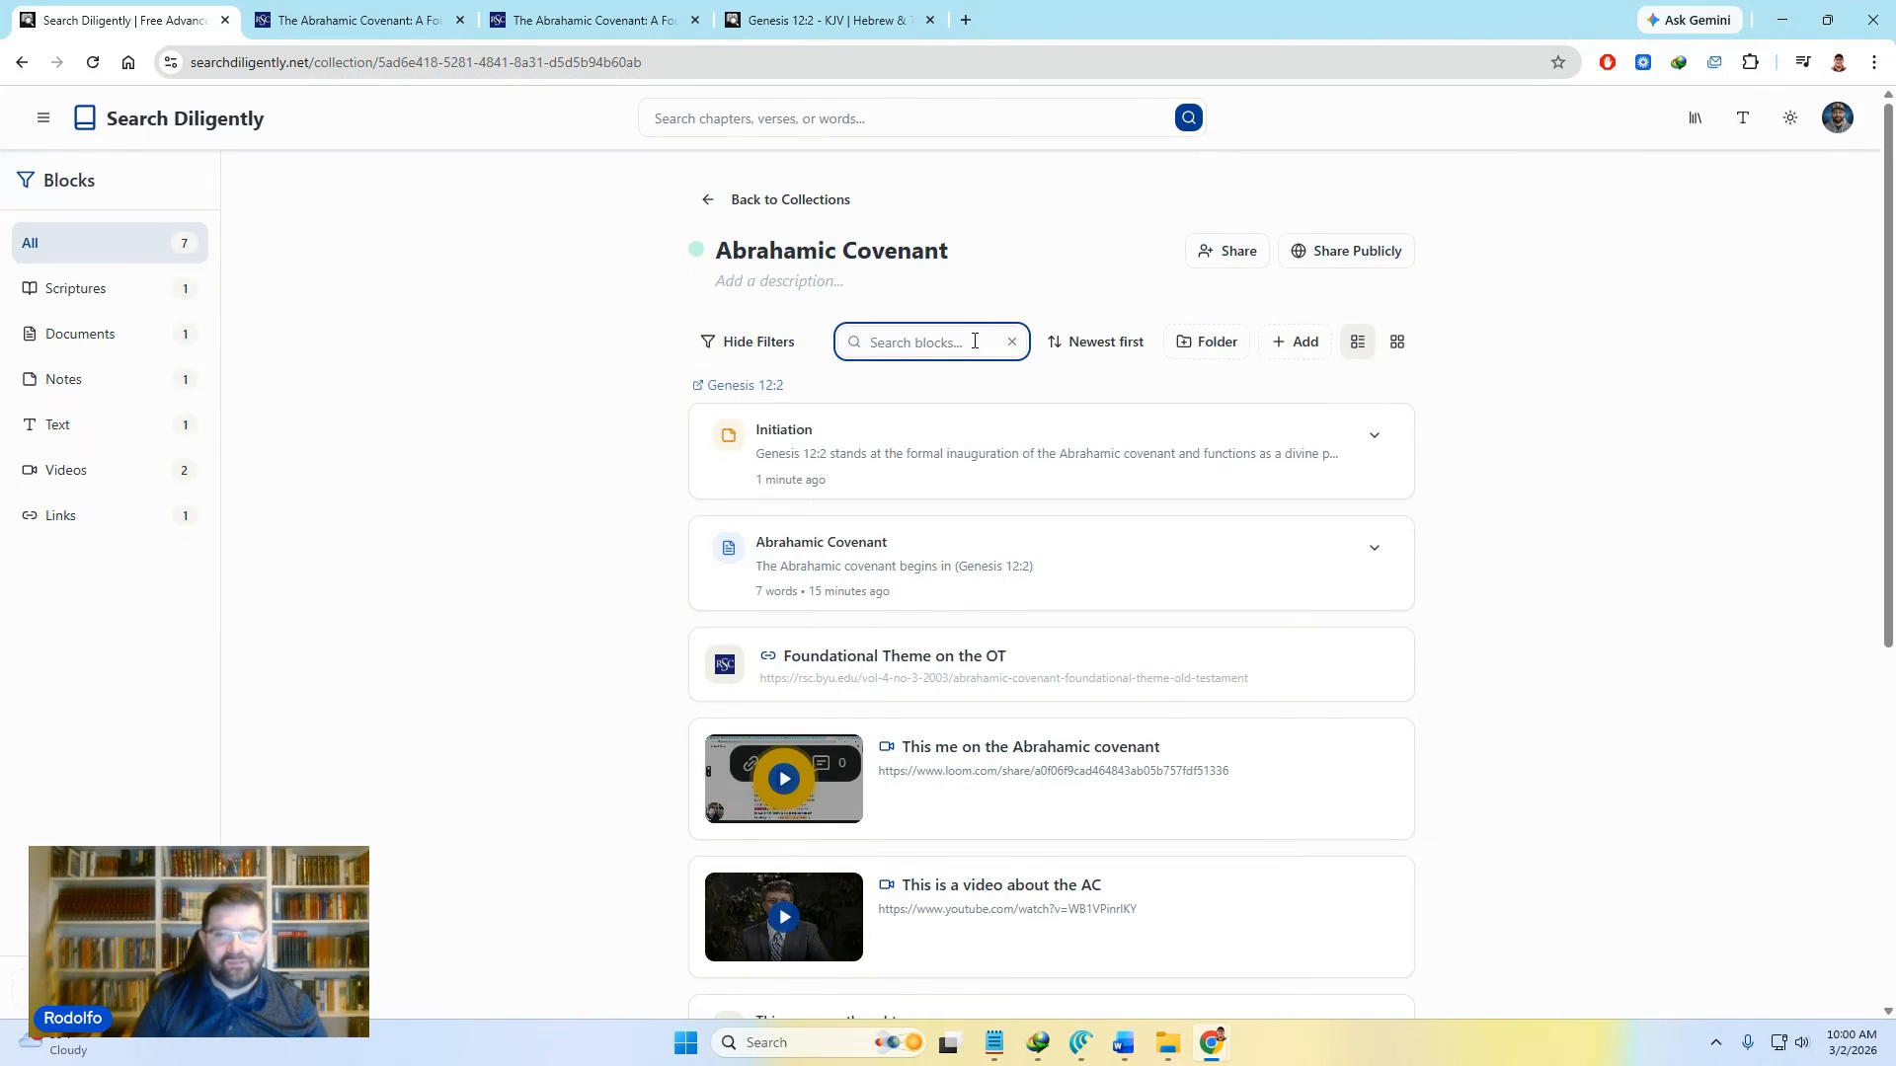
type("act")
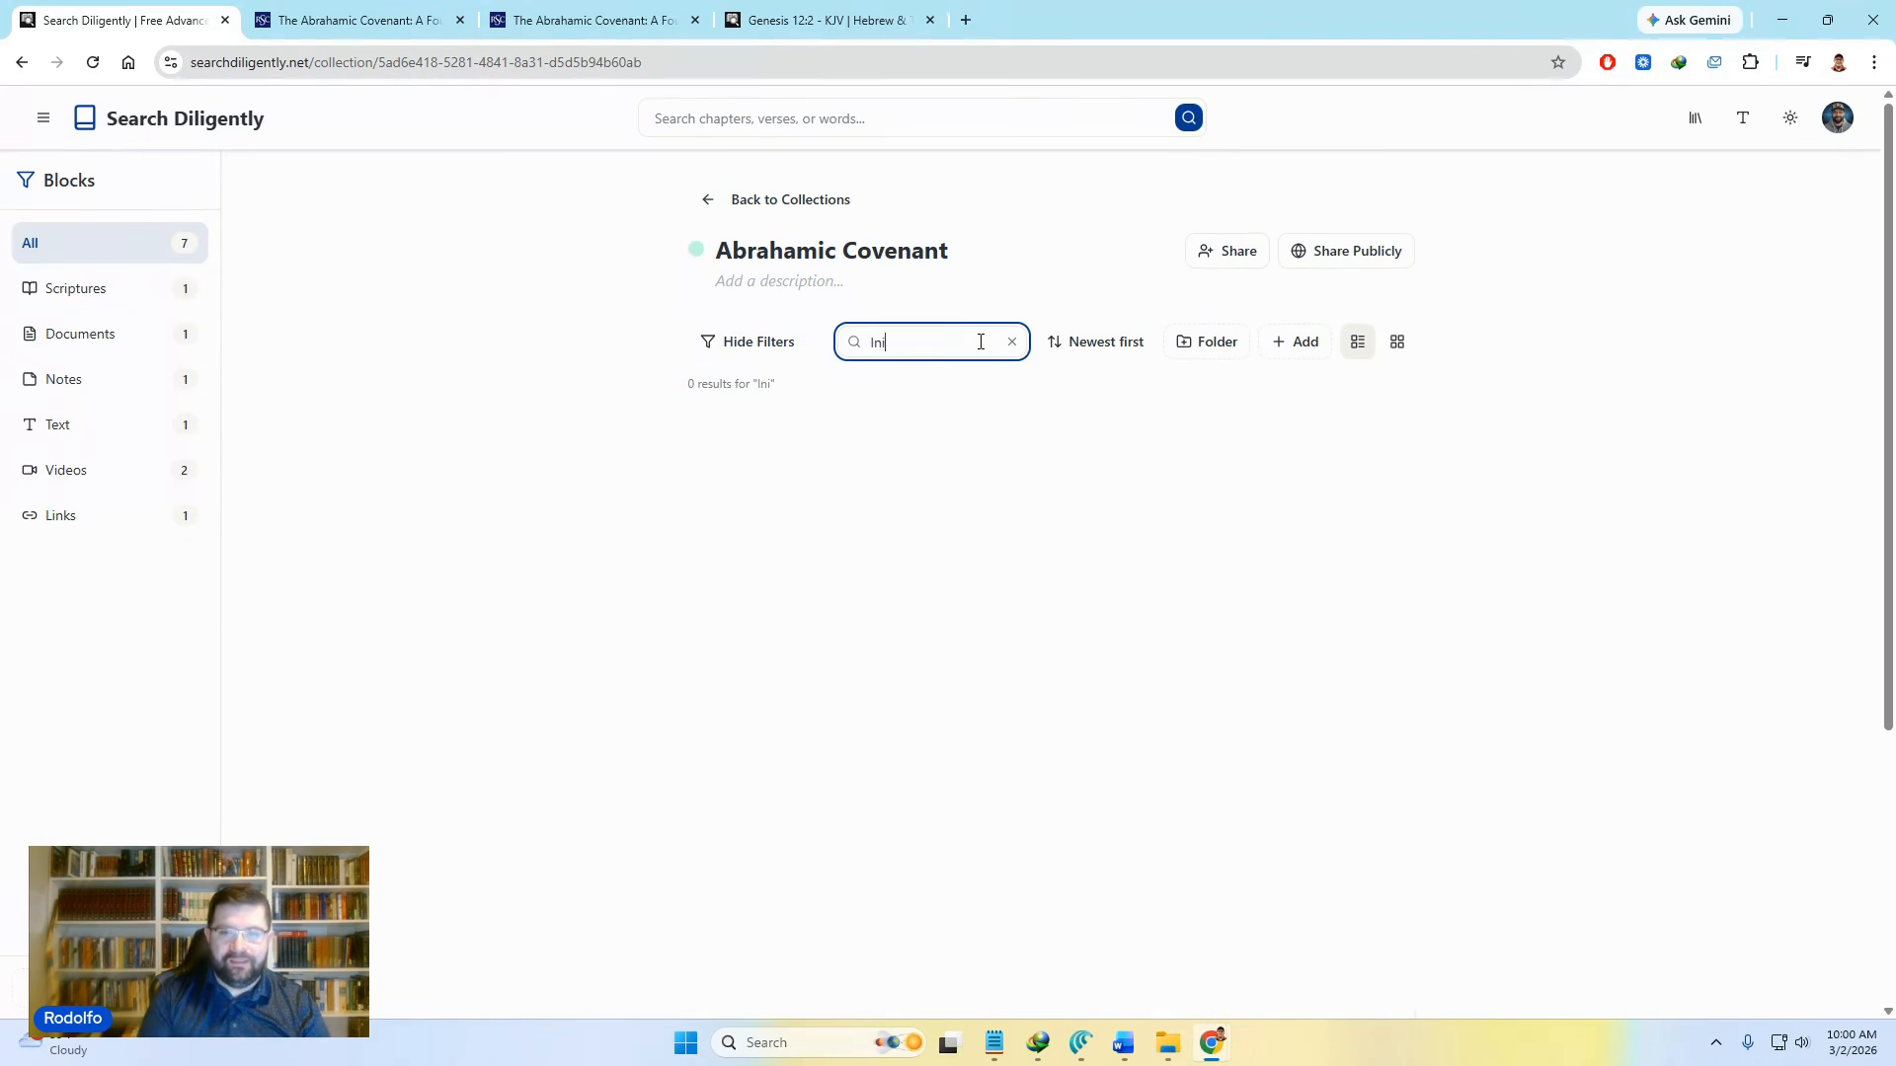
key("BackSpace")
key("BackSpace")
key("BackSpace")
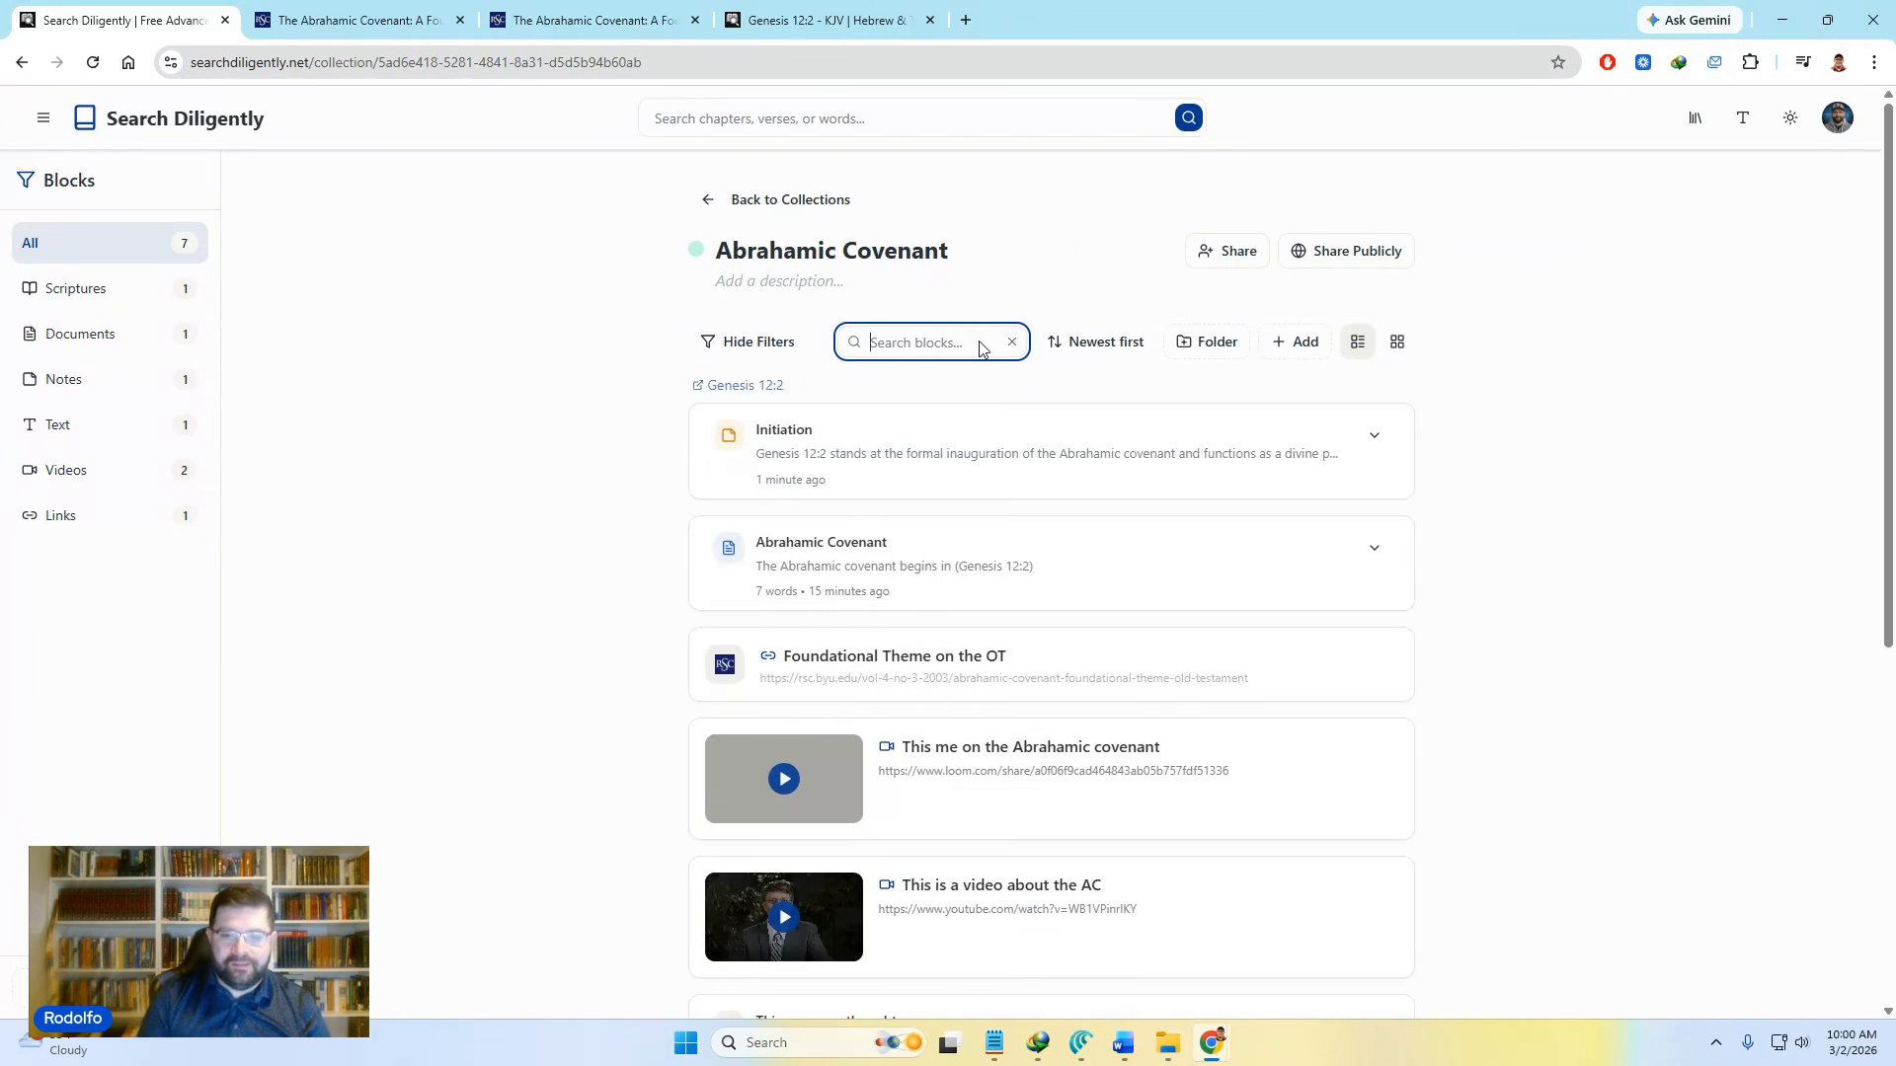
type("Foun")
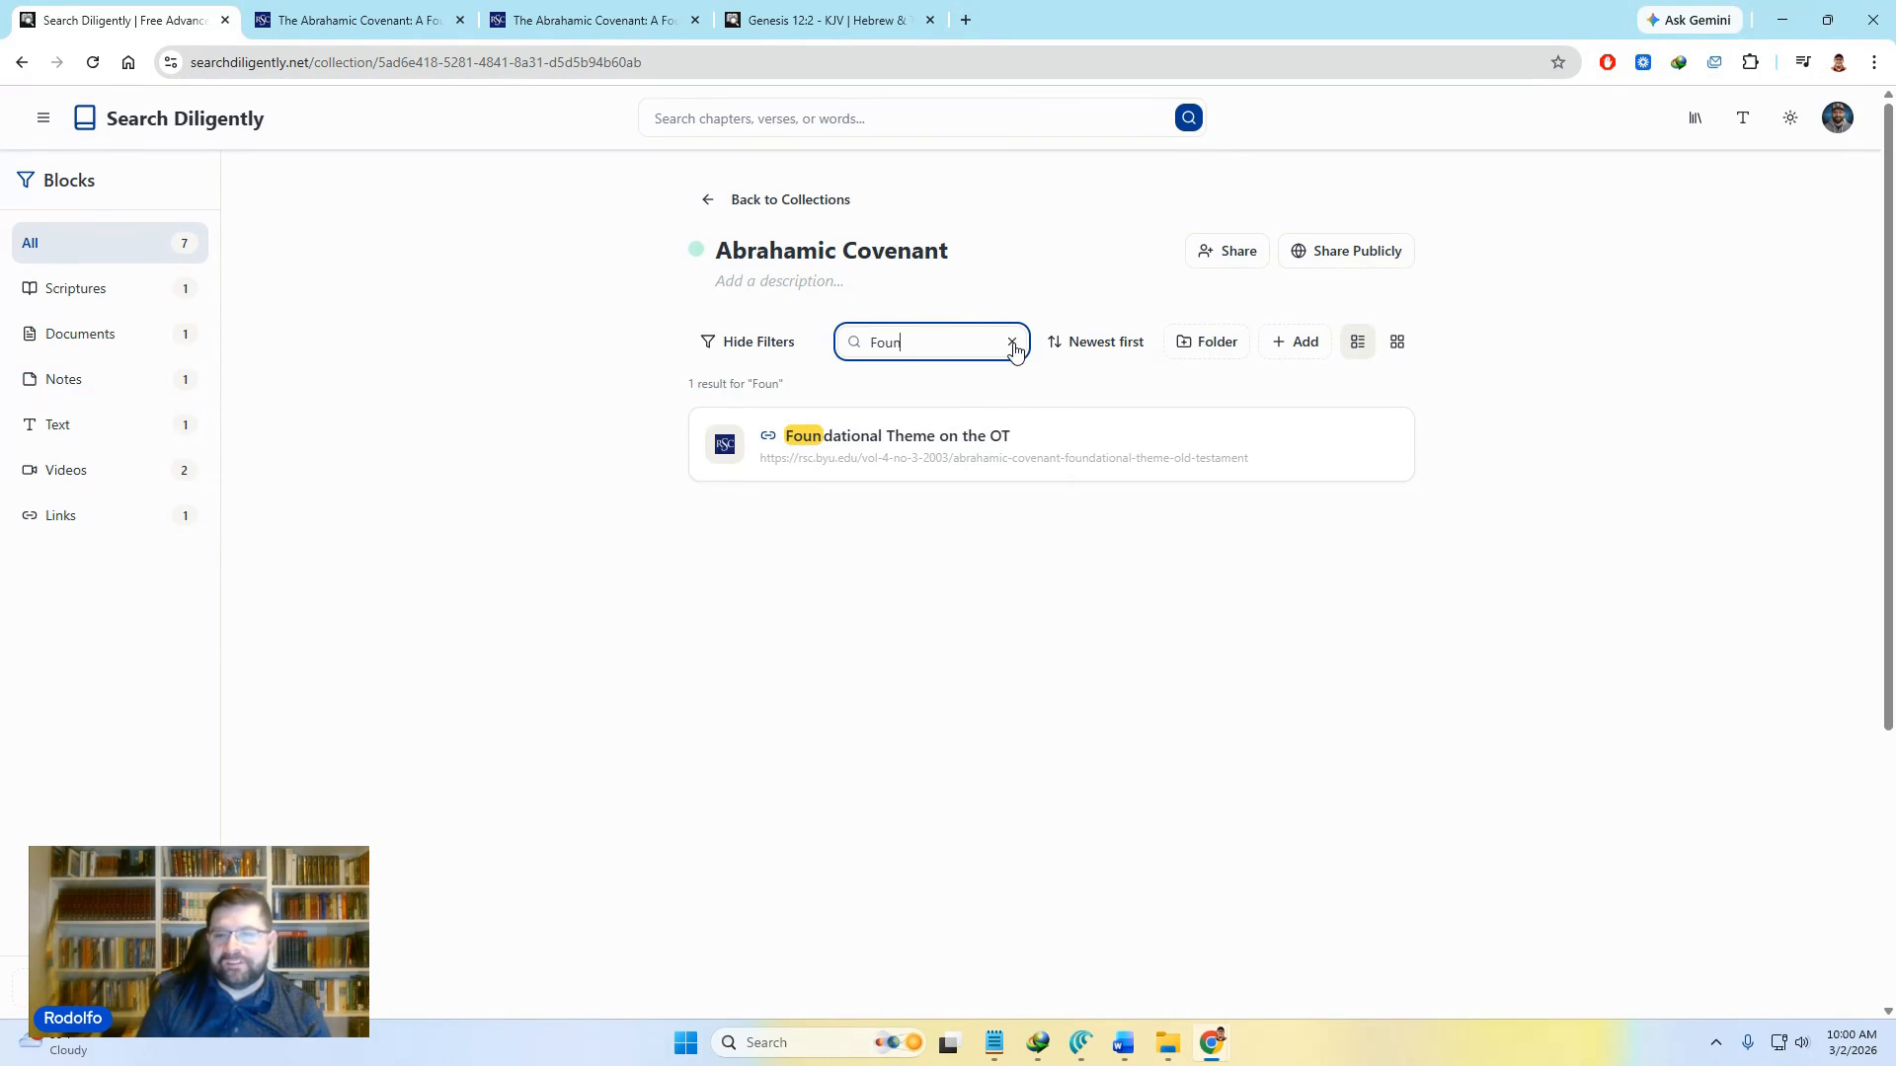
left_click(1011, 342)
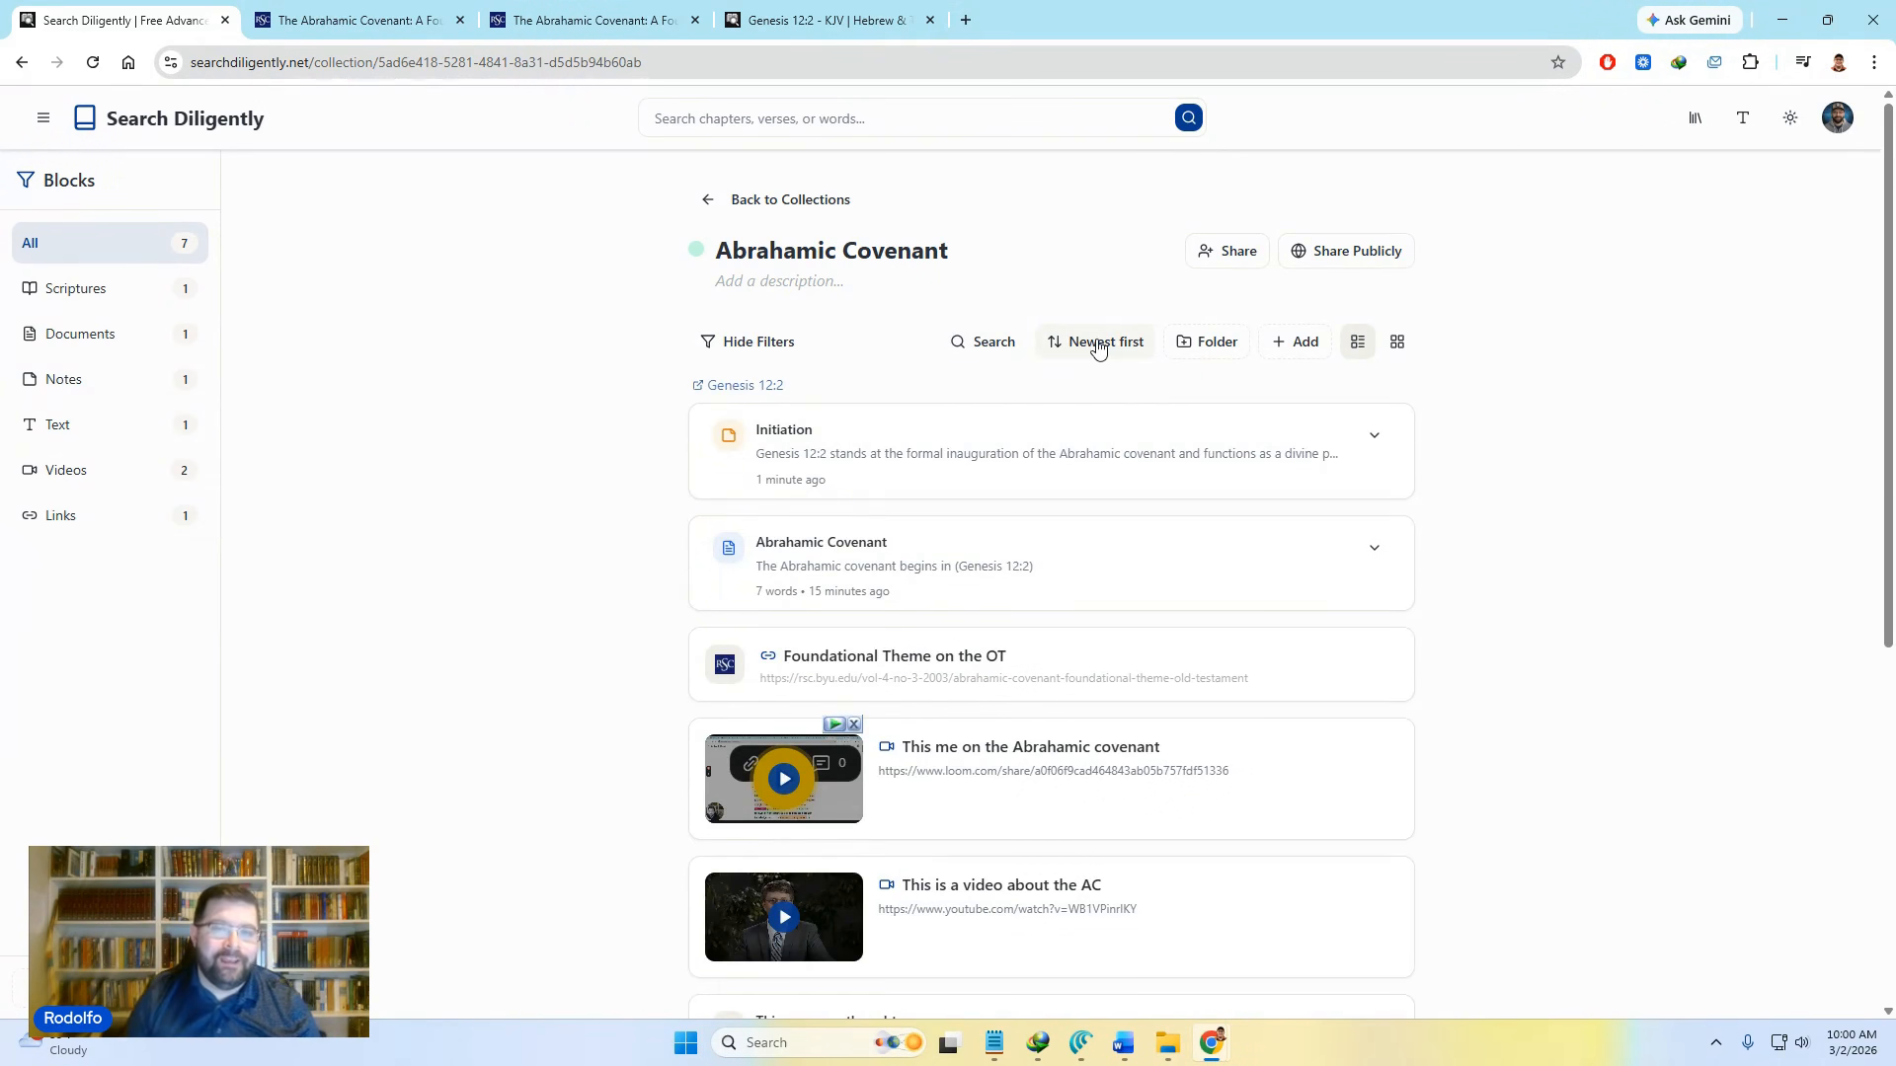
left_click(1119, 343)
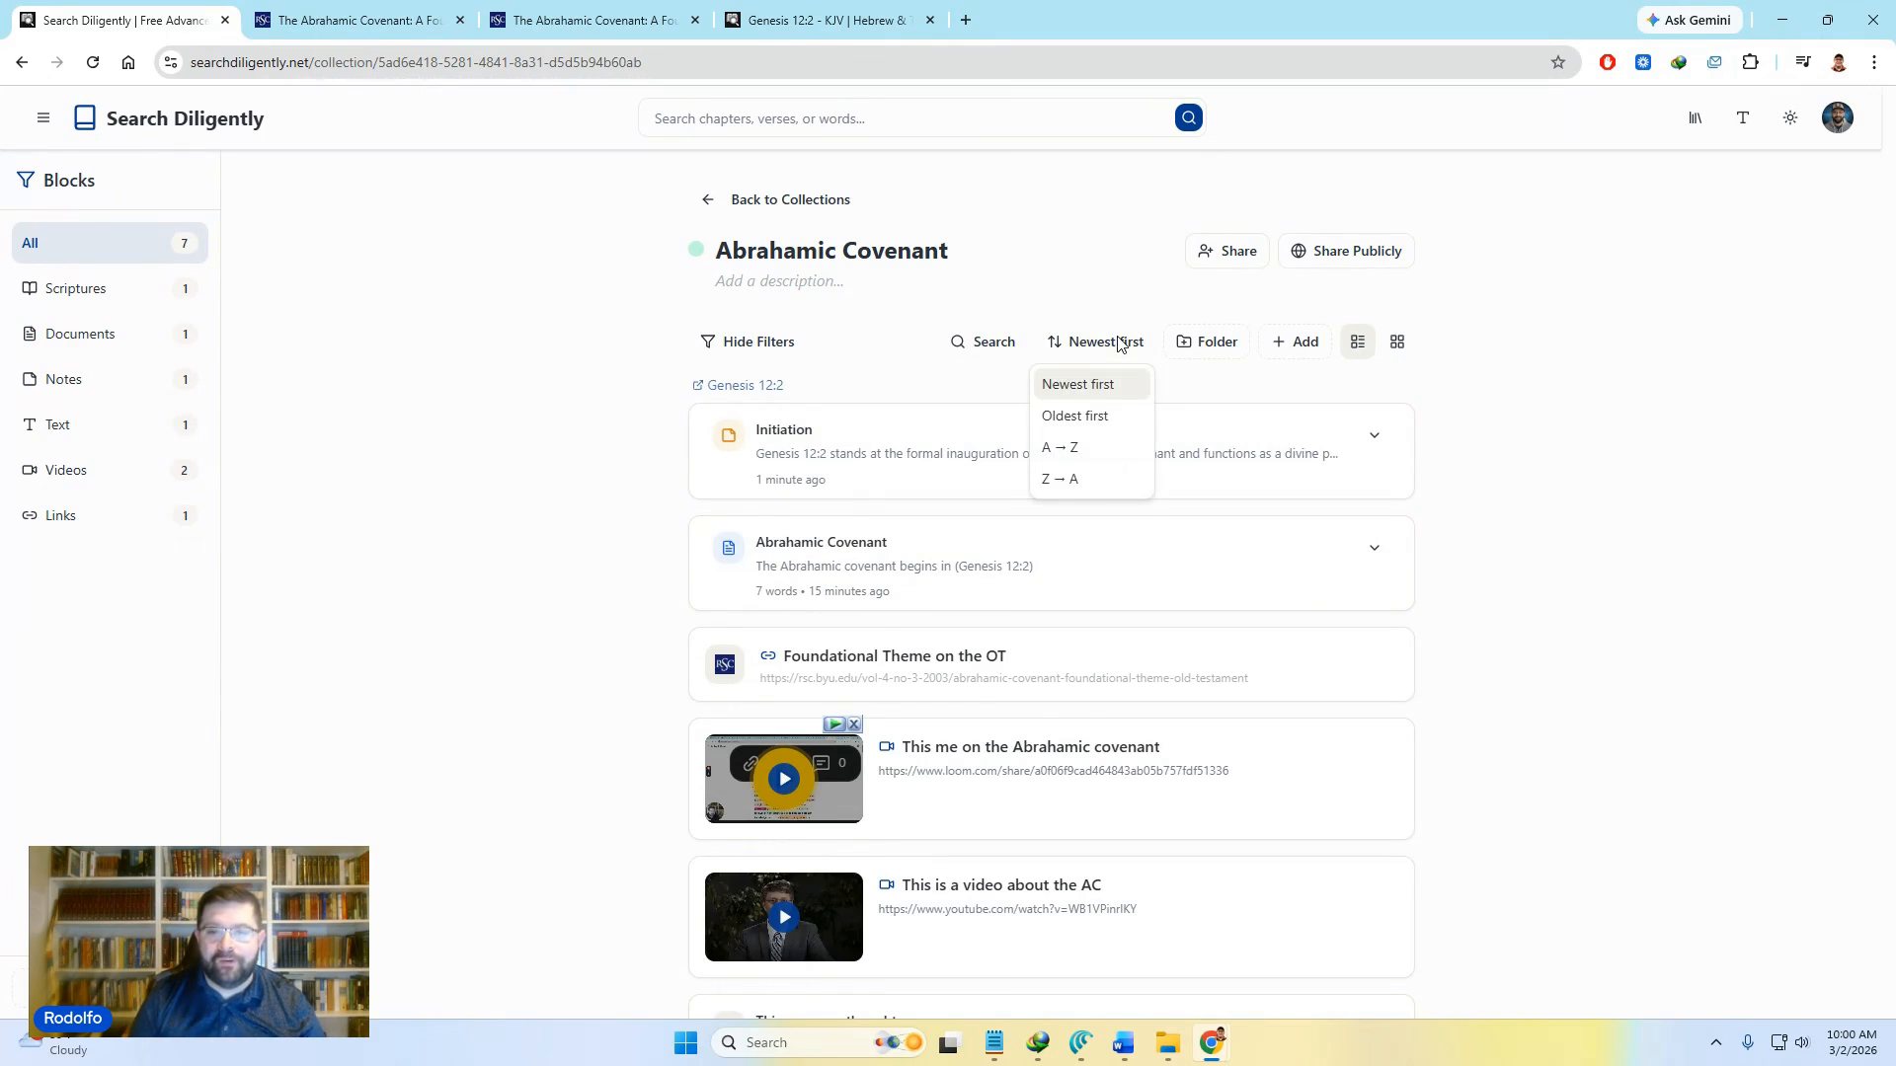
left_click(1119, 341)
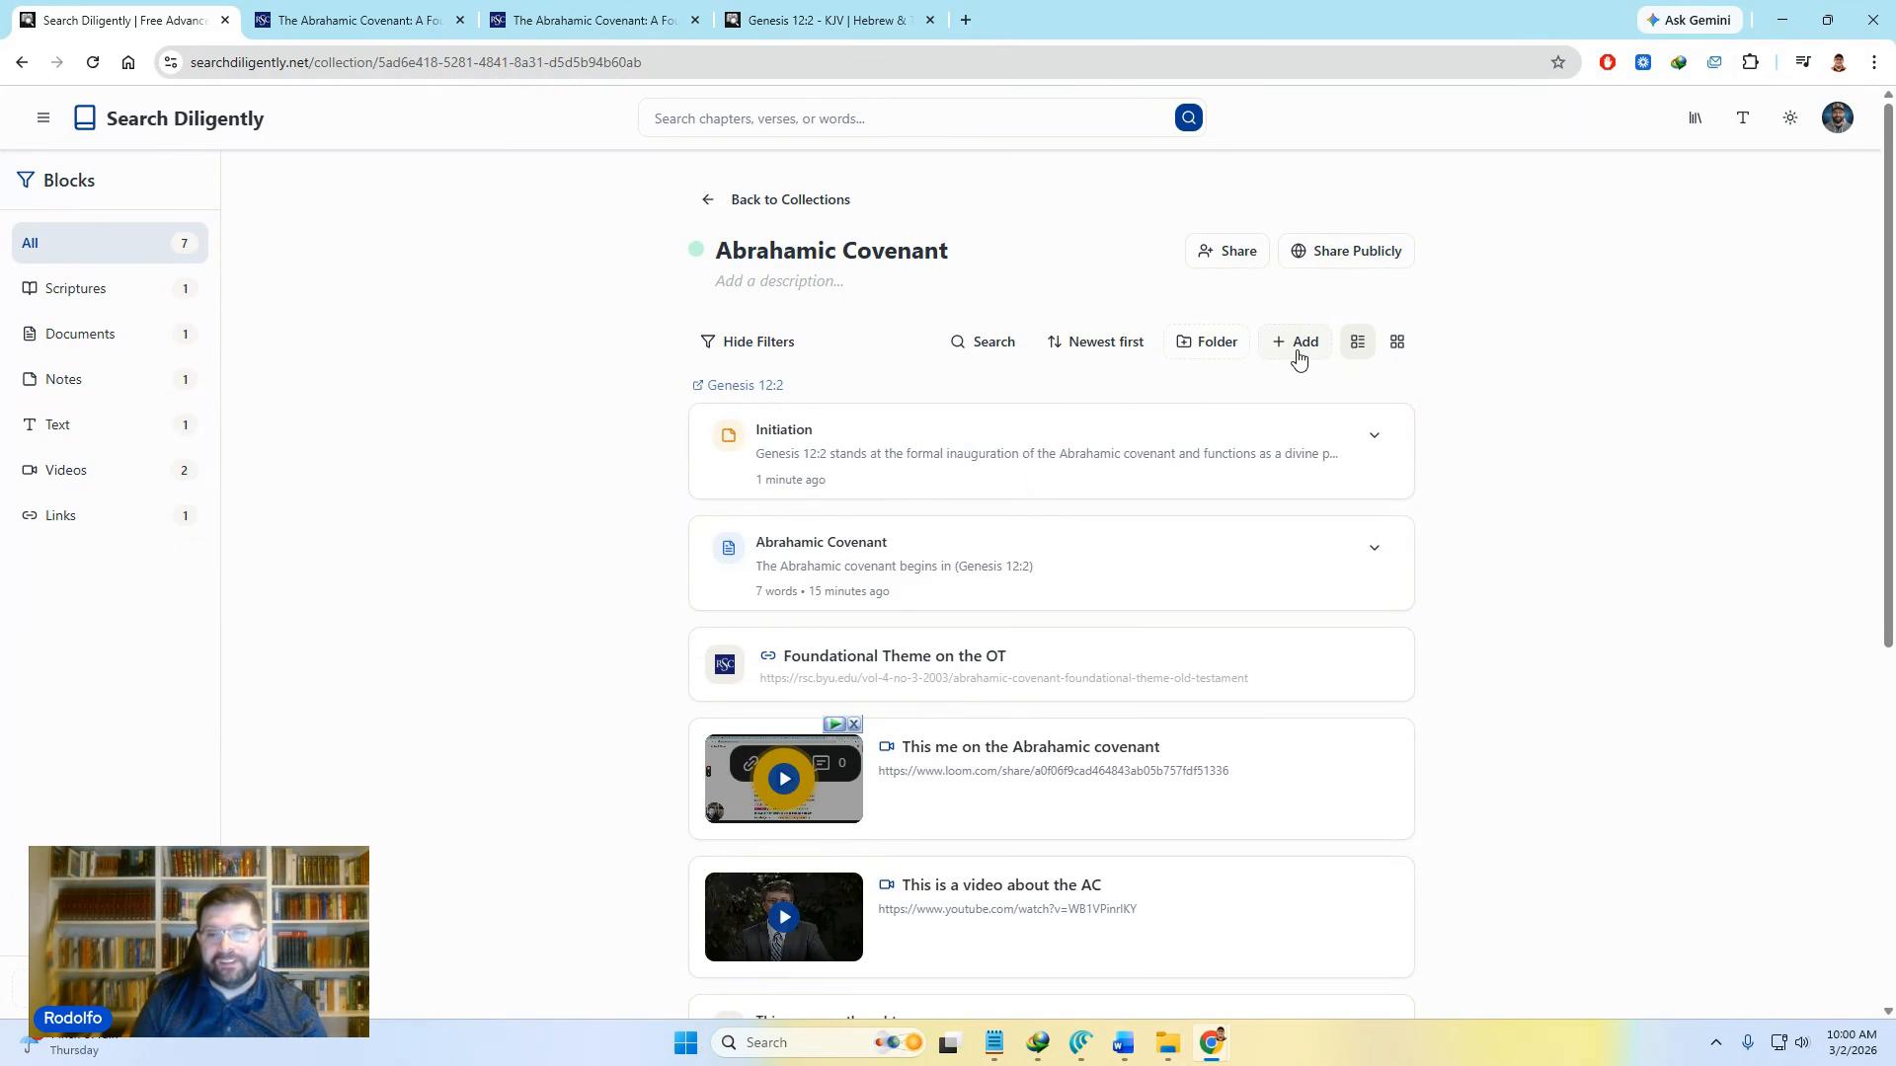
Step: Add a folder named 'Land of Inheritance' through the Create New Folder dialog
left_click(1299, 360)
left_click(1294, 409)
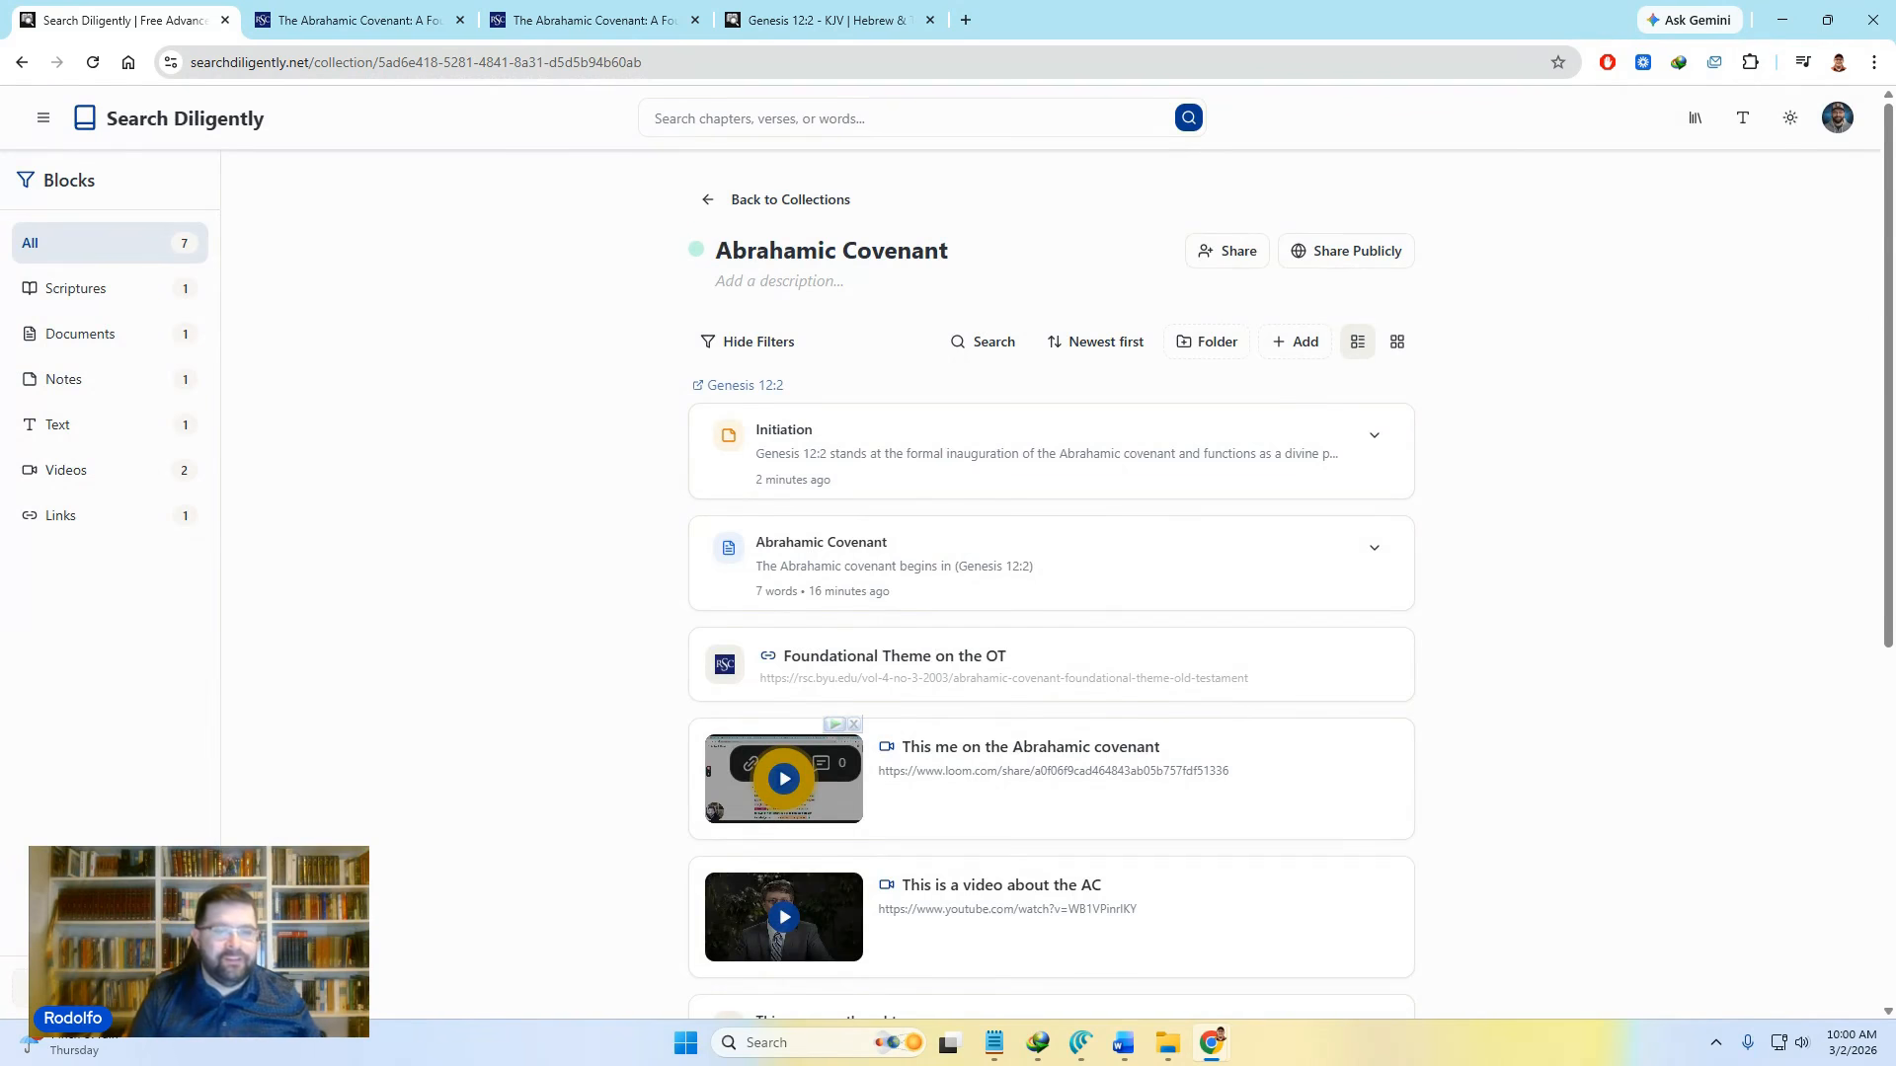
left_click(110, 987)
left_click(337, 718)
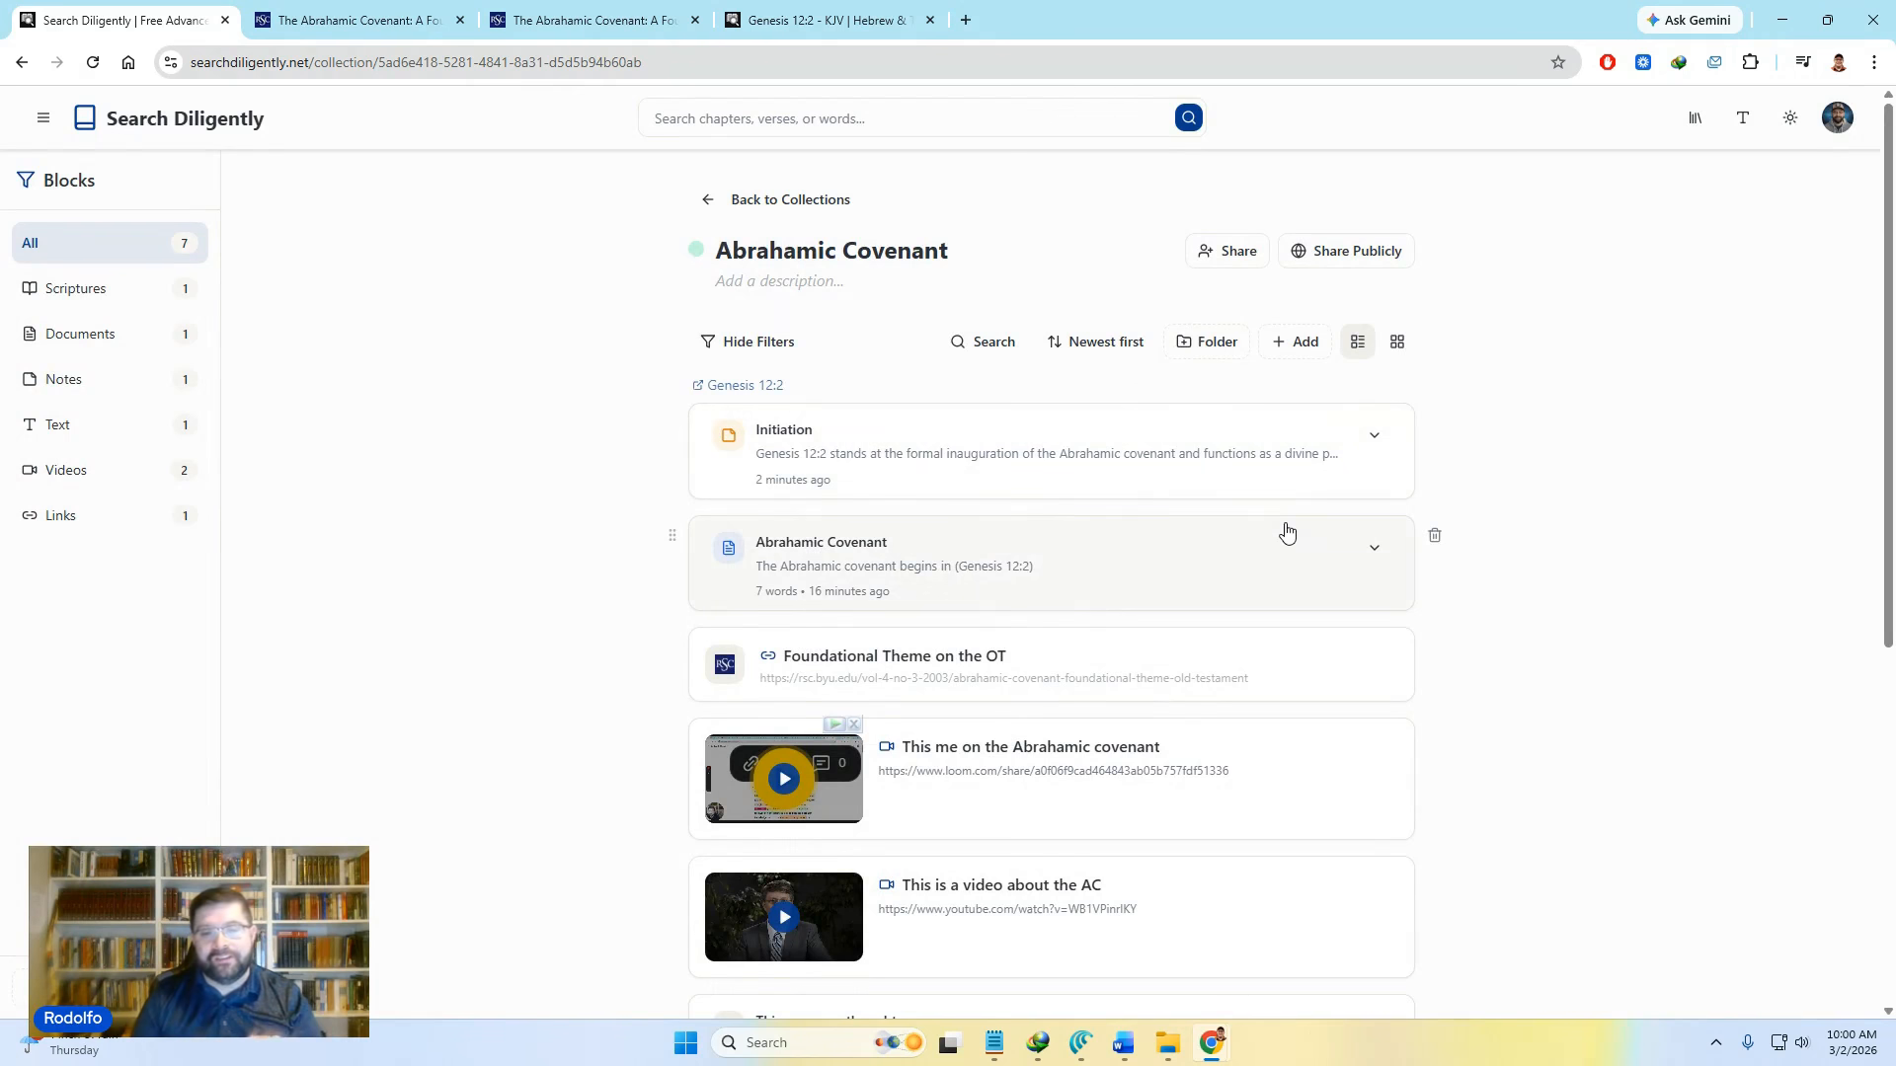
left_click(1229, 352)
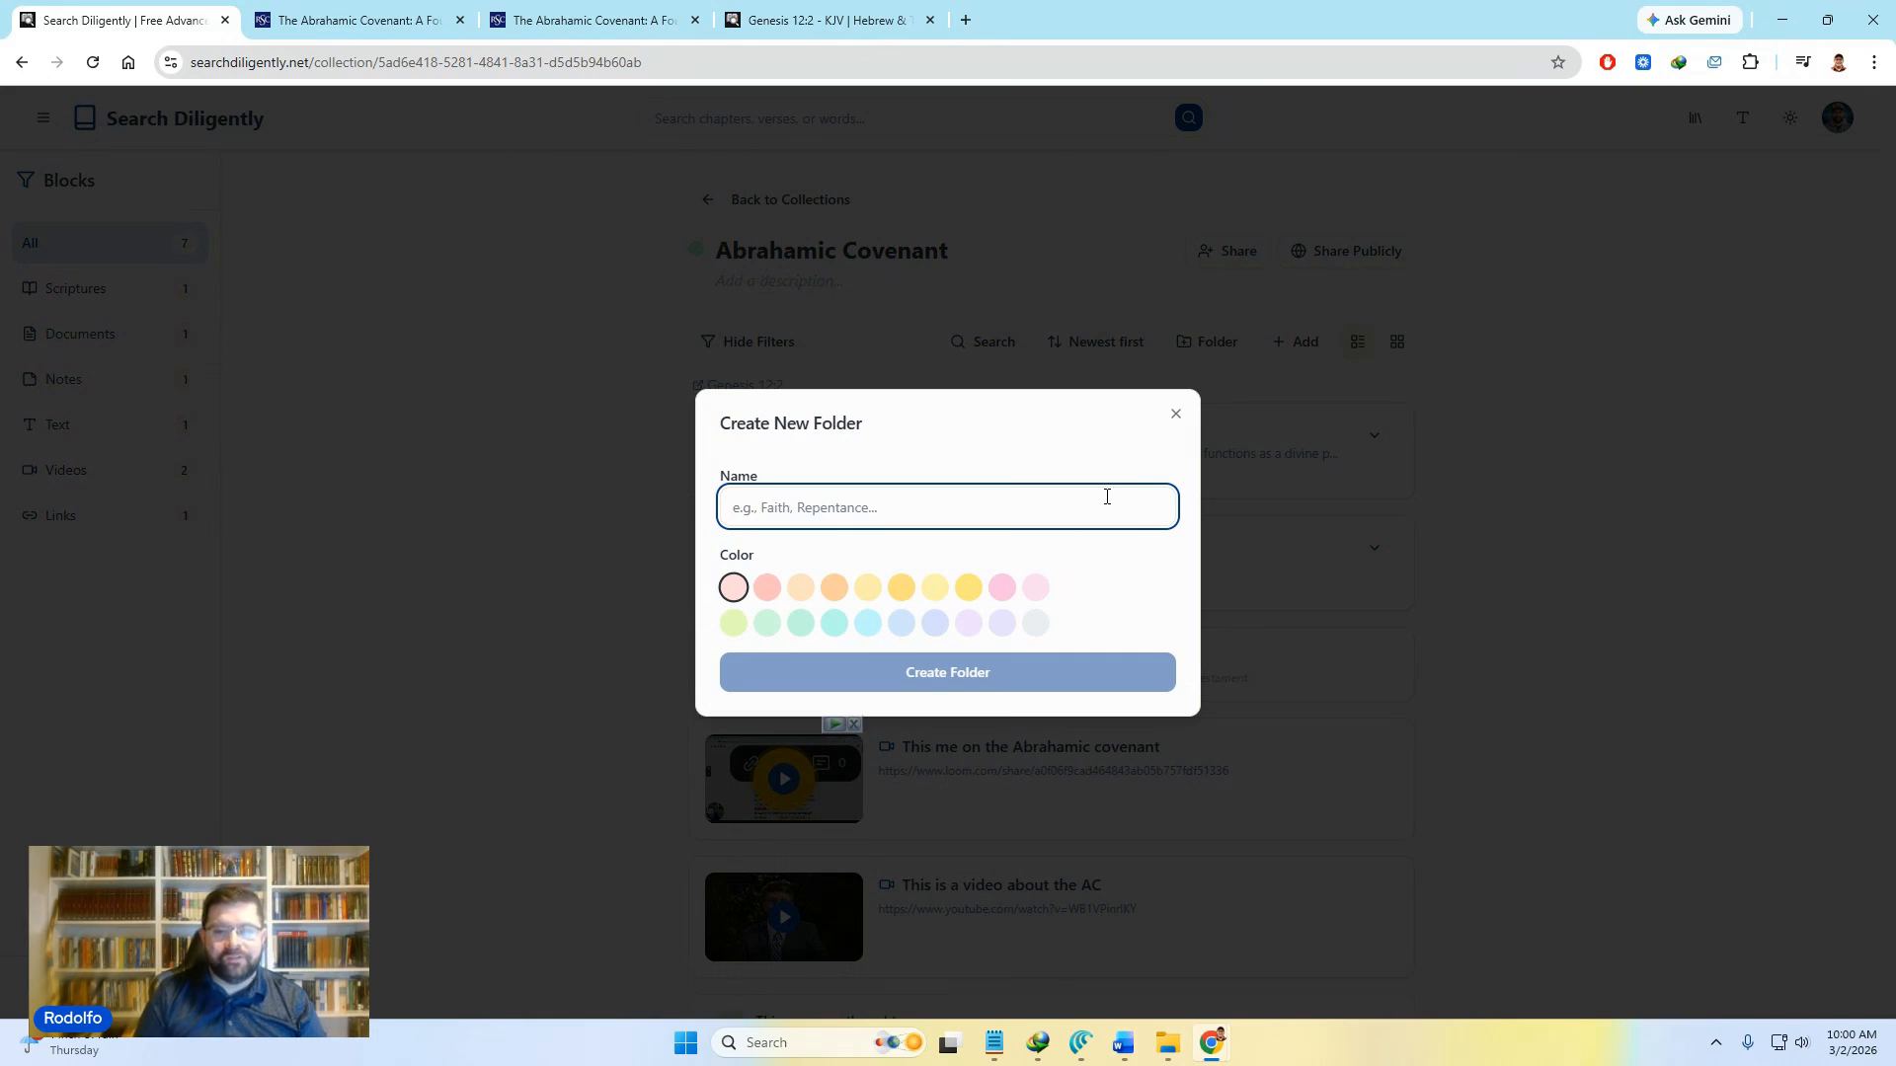
type("Land of Inheritance")
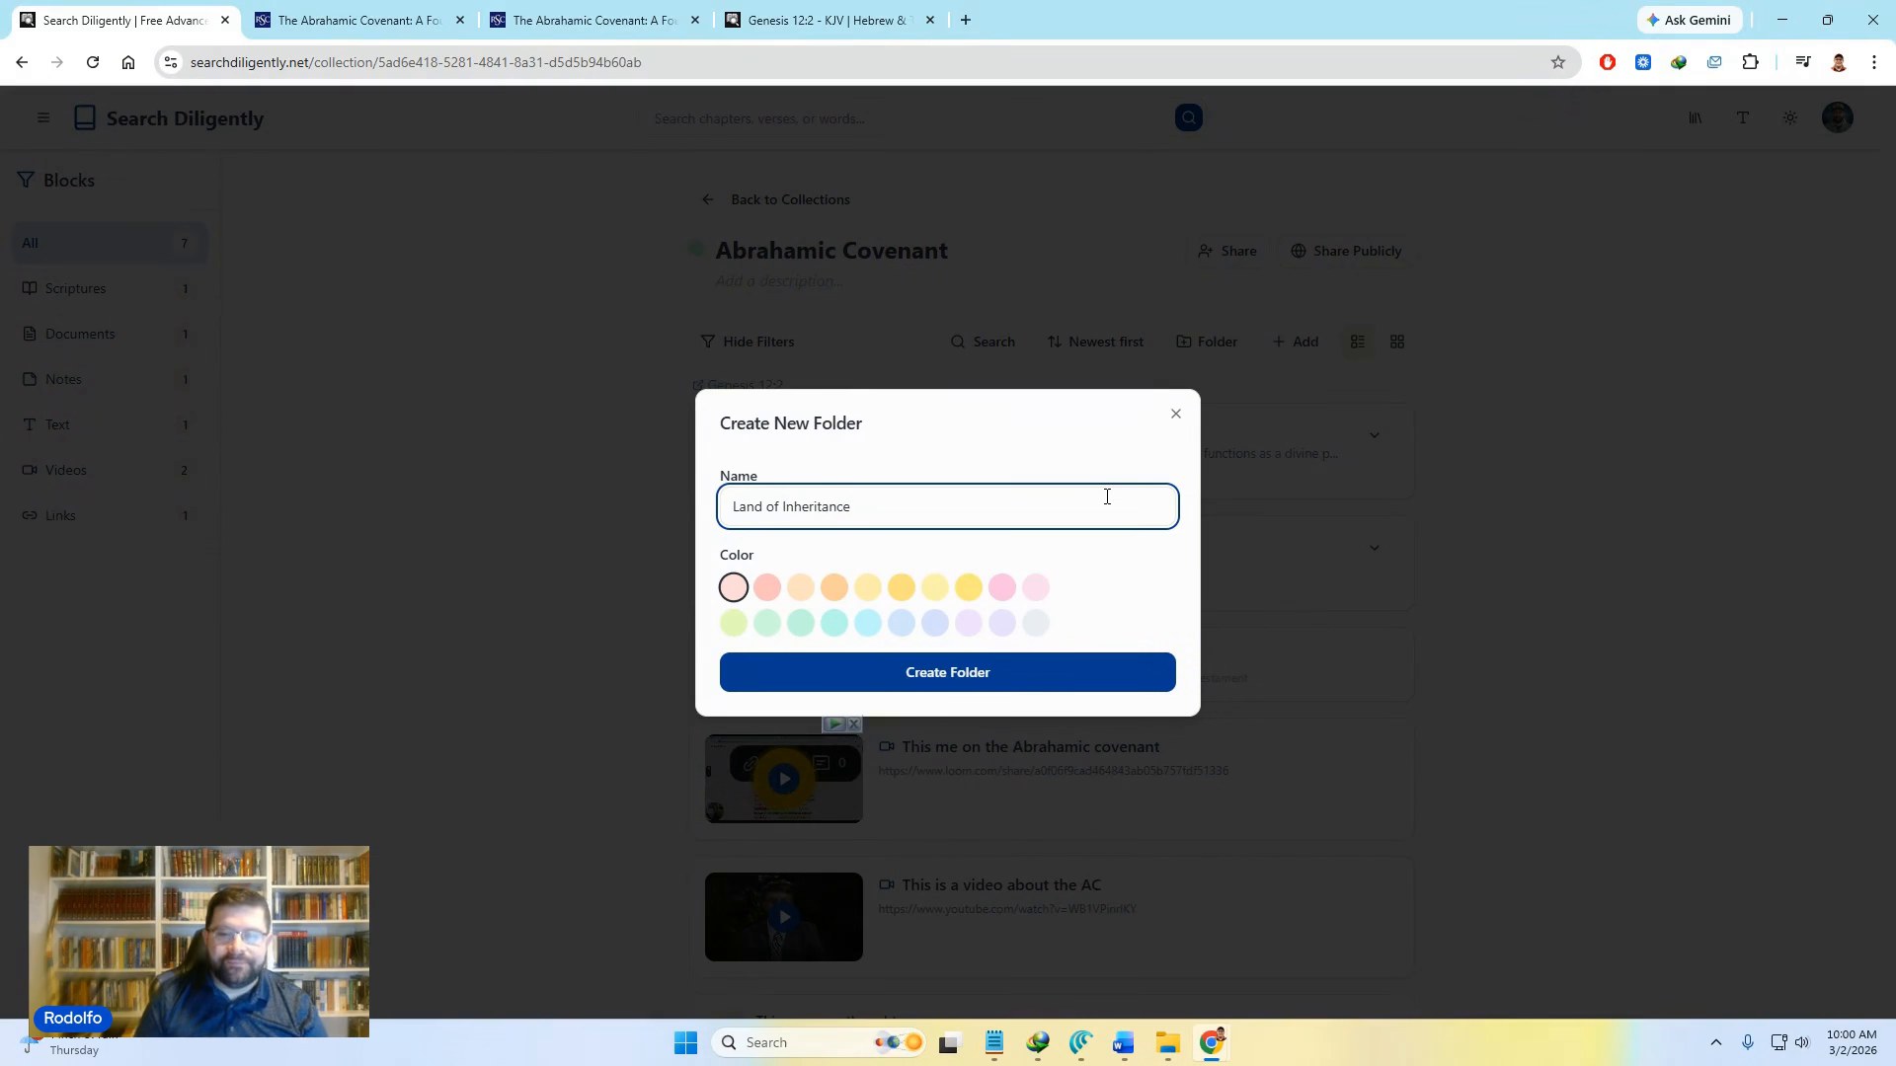
left_click(1007, 669)
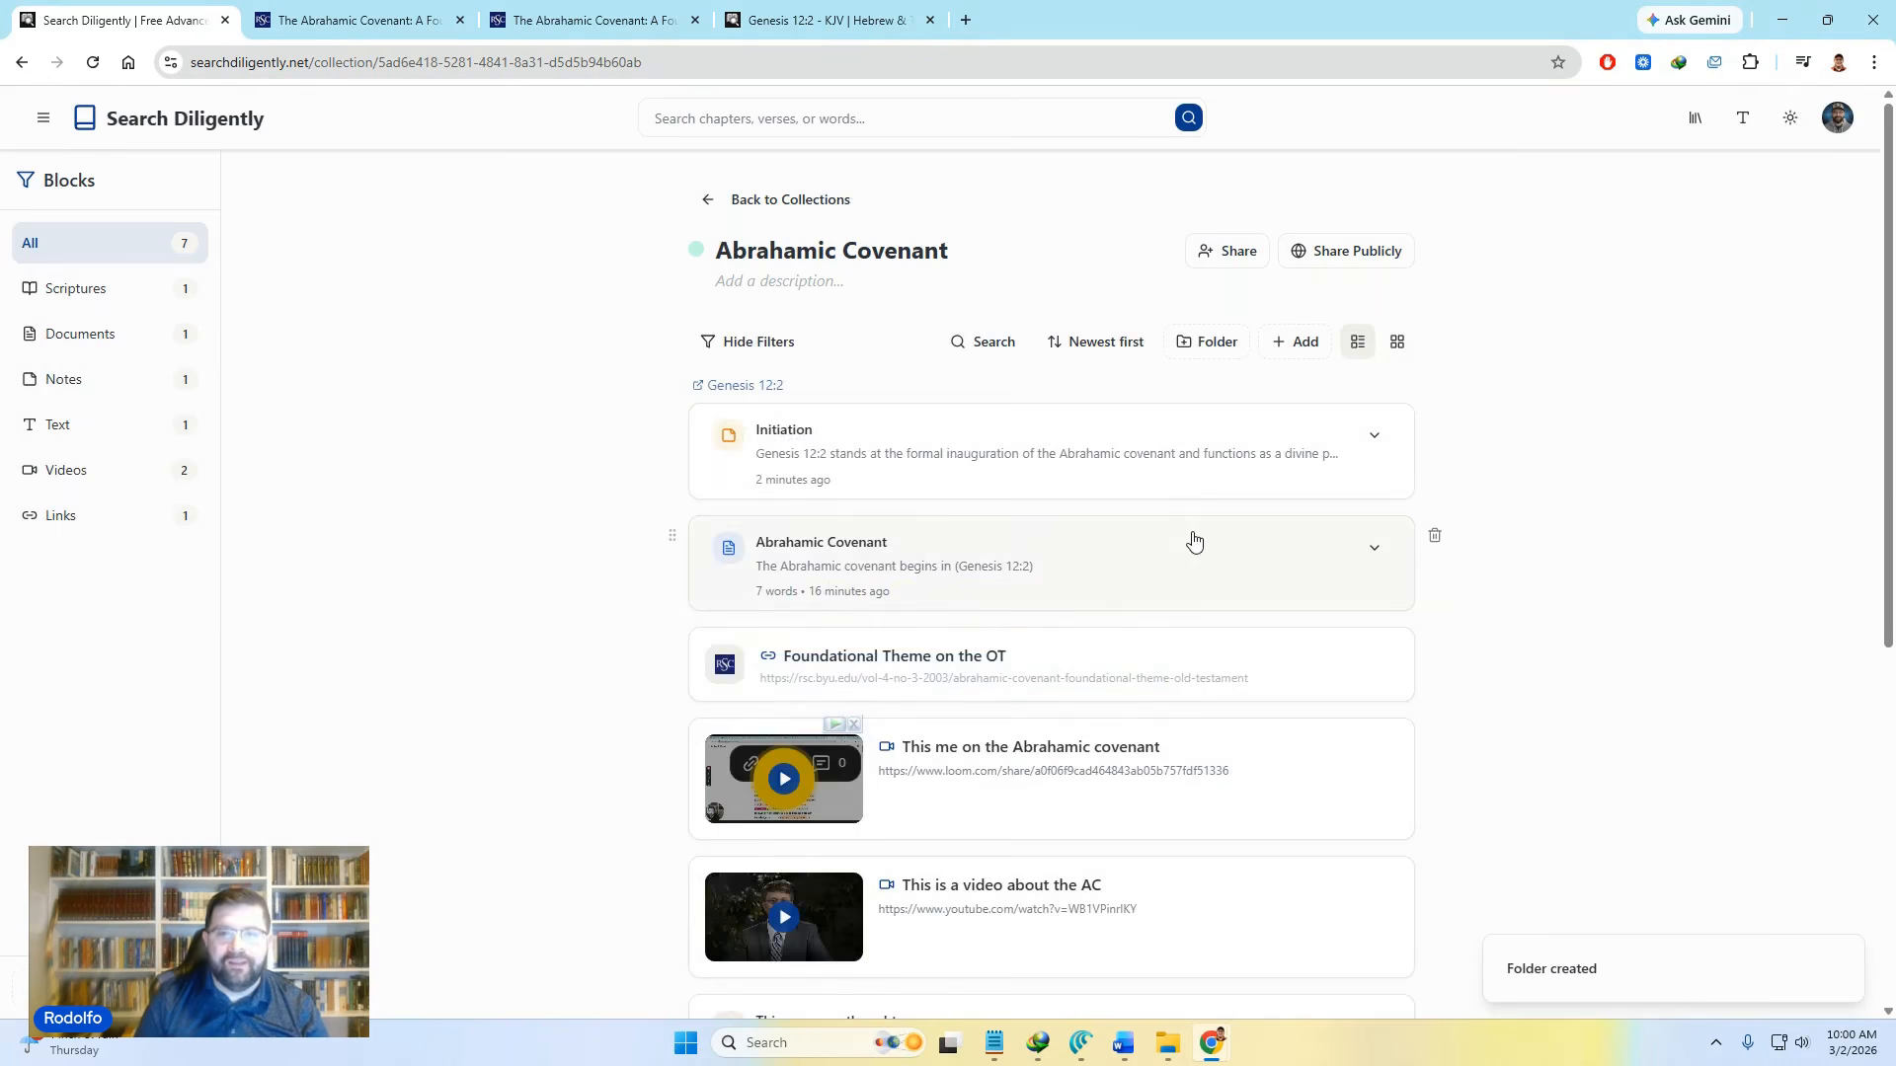
scroll(910, 605, "down", 3)
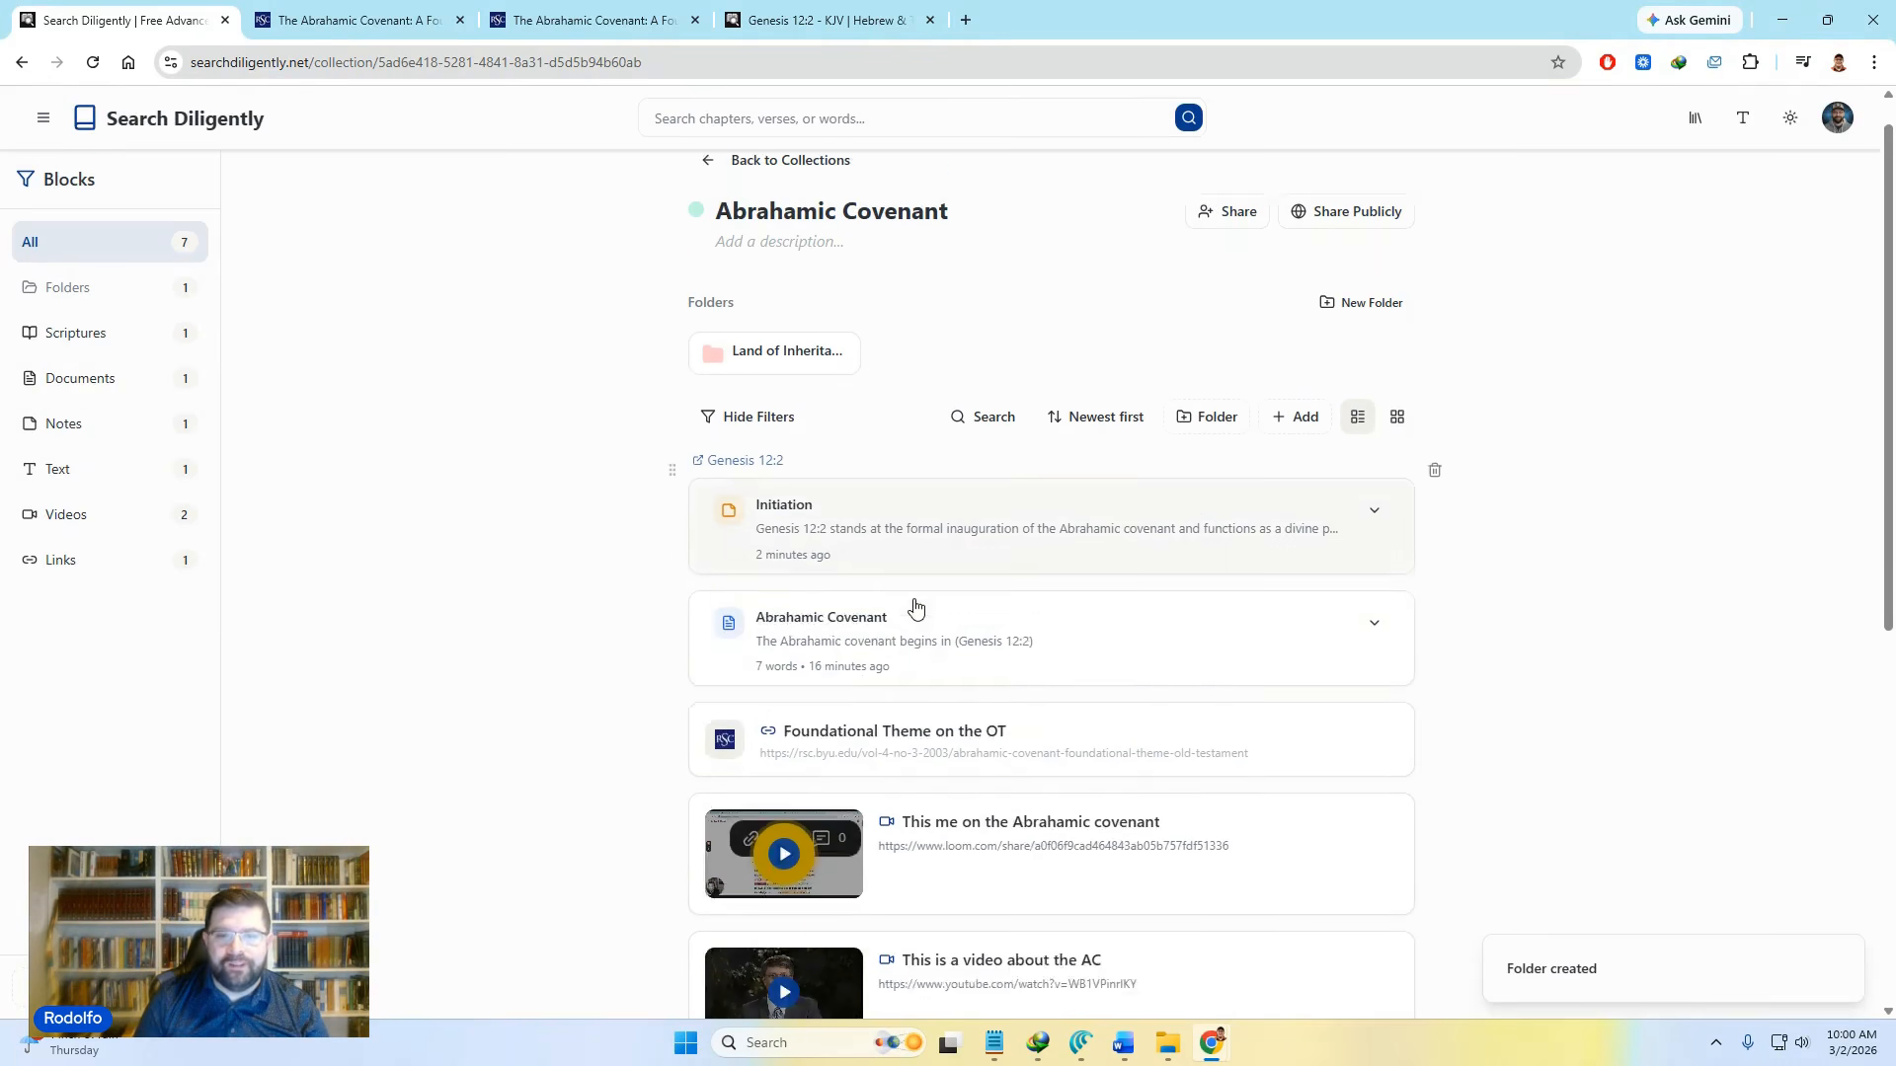
Step: Move the 'This is a video about the AC' card into the Land of Inheritance folder and verify it
scroll(915, 607, "up", 5)
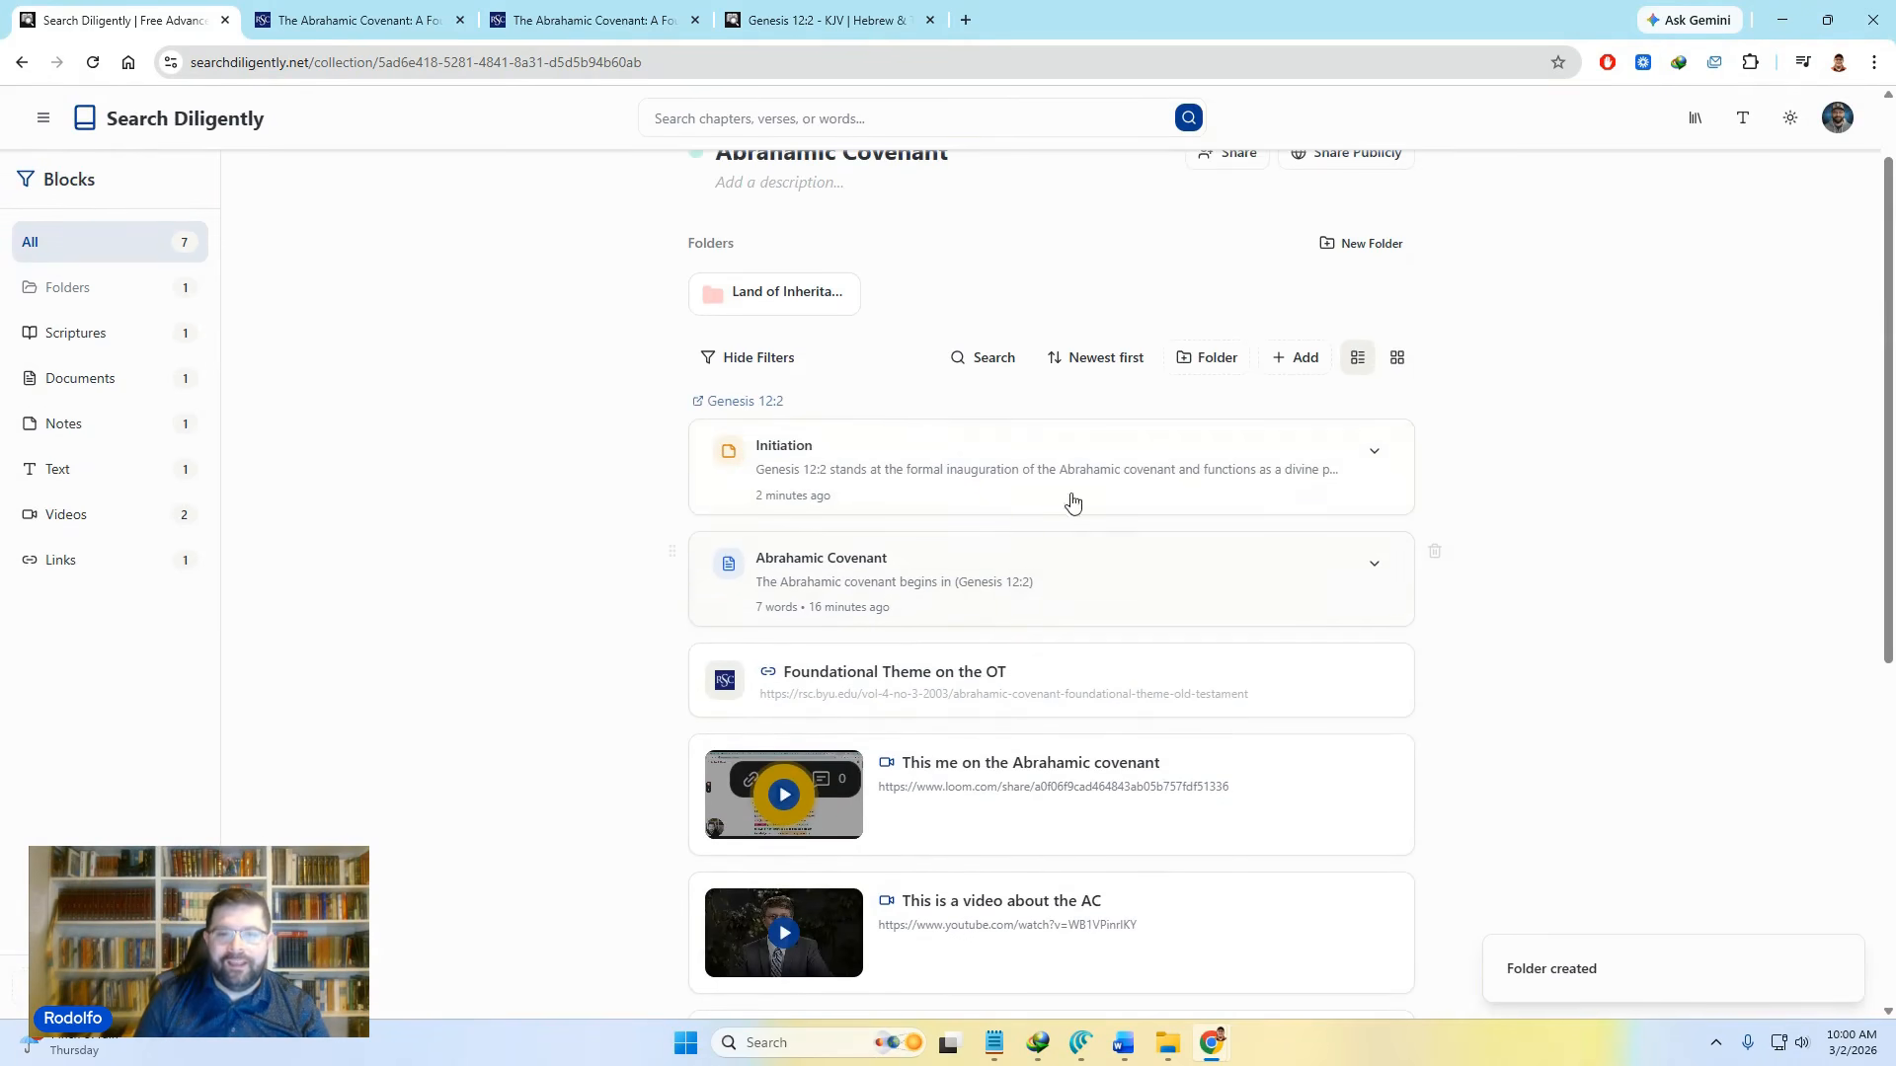
left_click(785, 294)
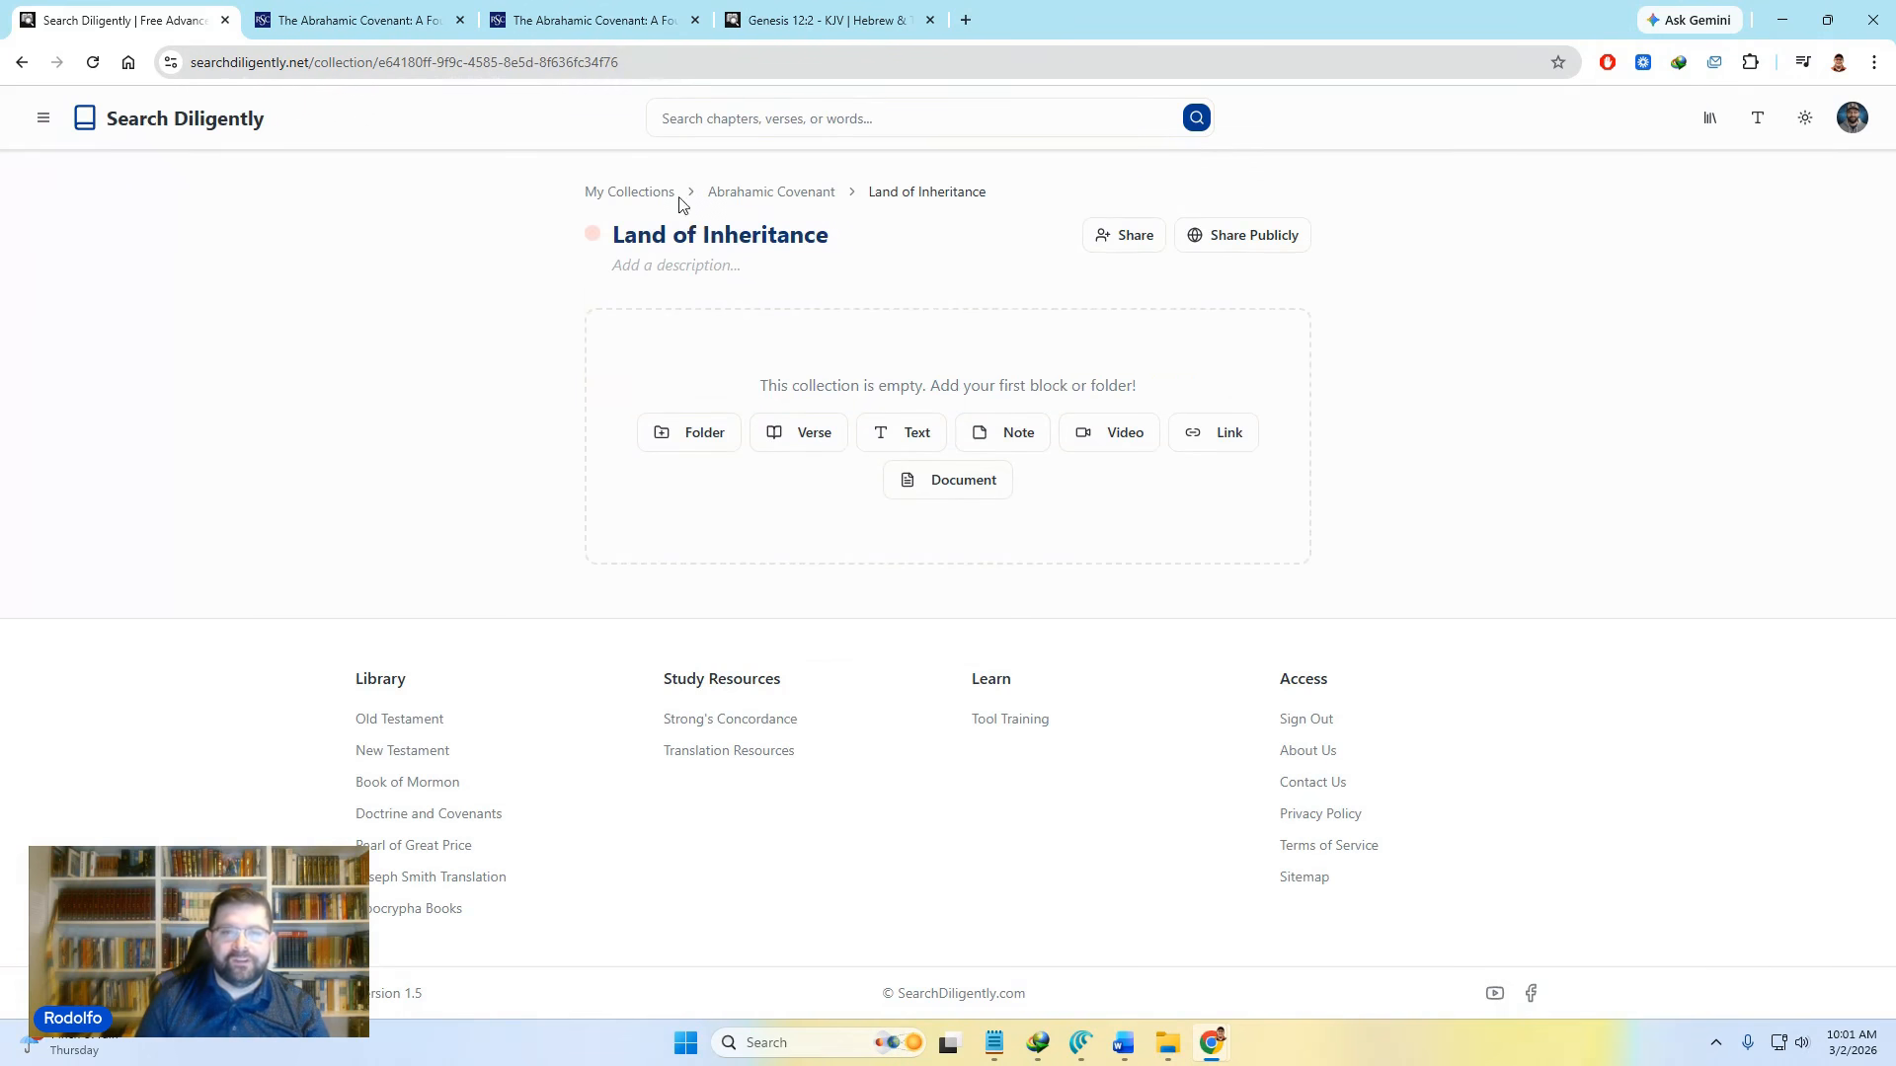
left_click(804, 193)
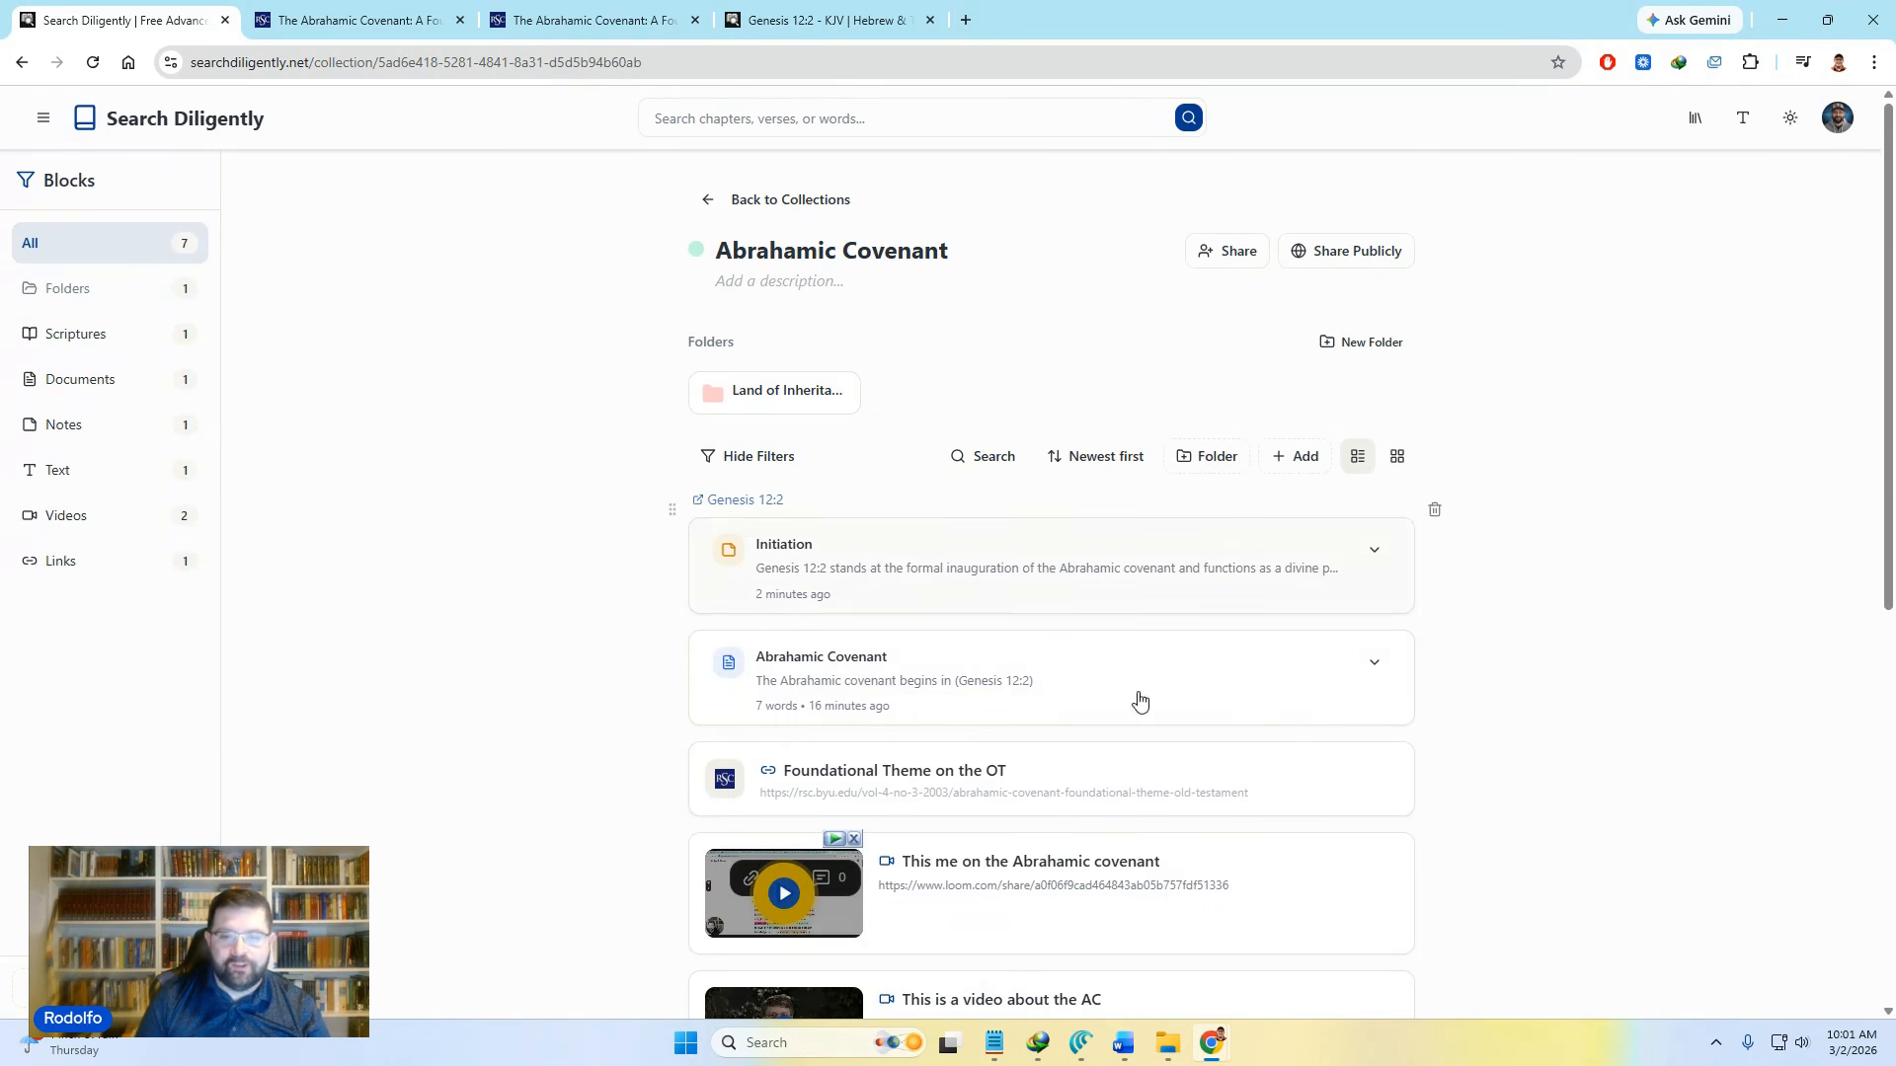
scroll(1138, 701, "down", 1)
scroll(1135, 723, "down", 2)
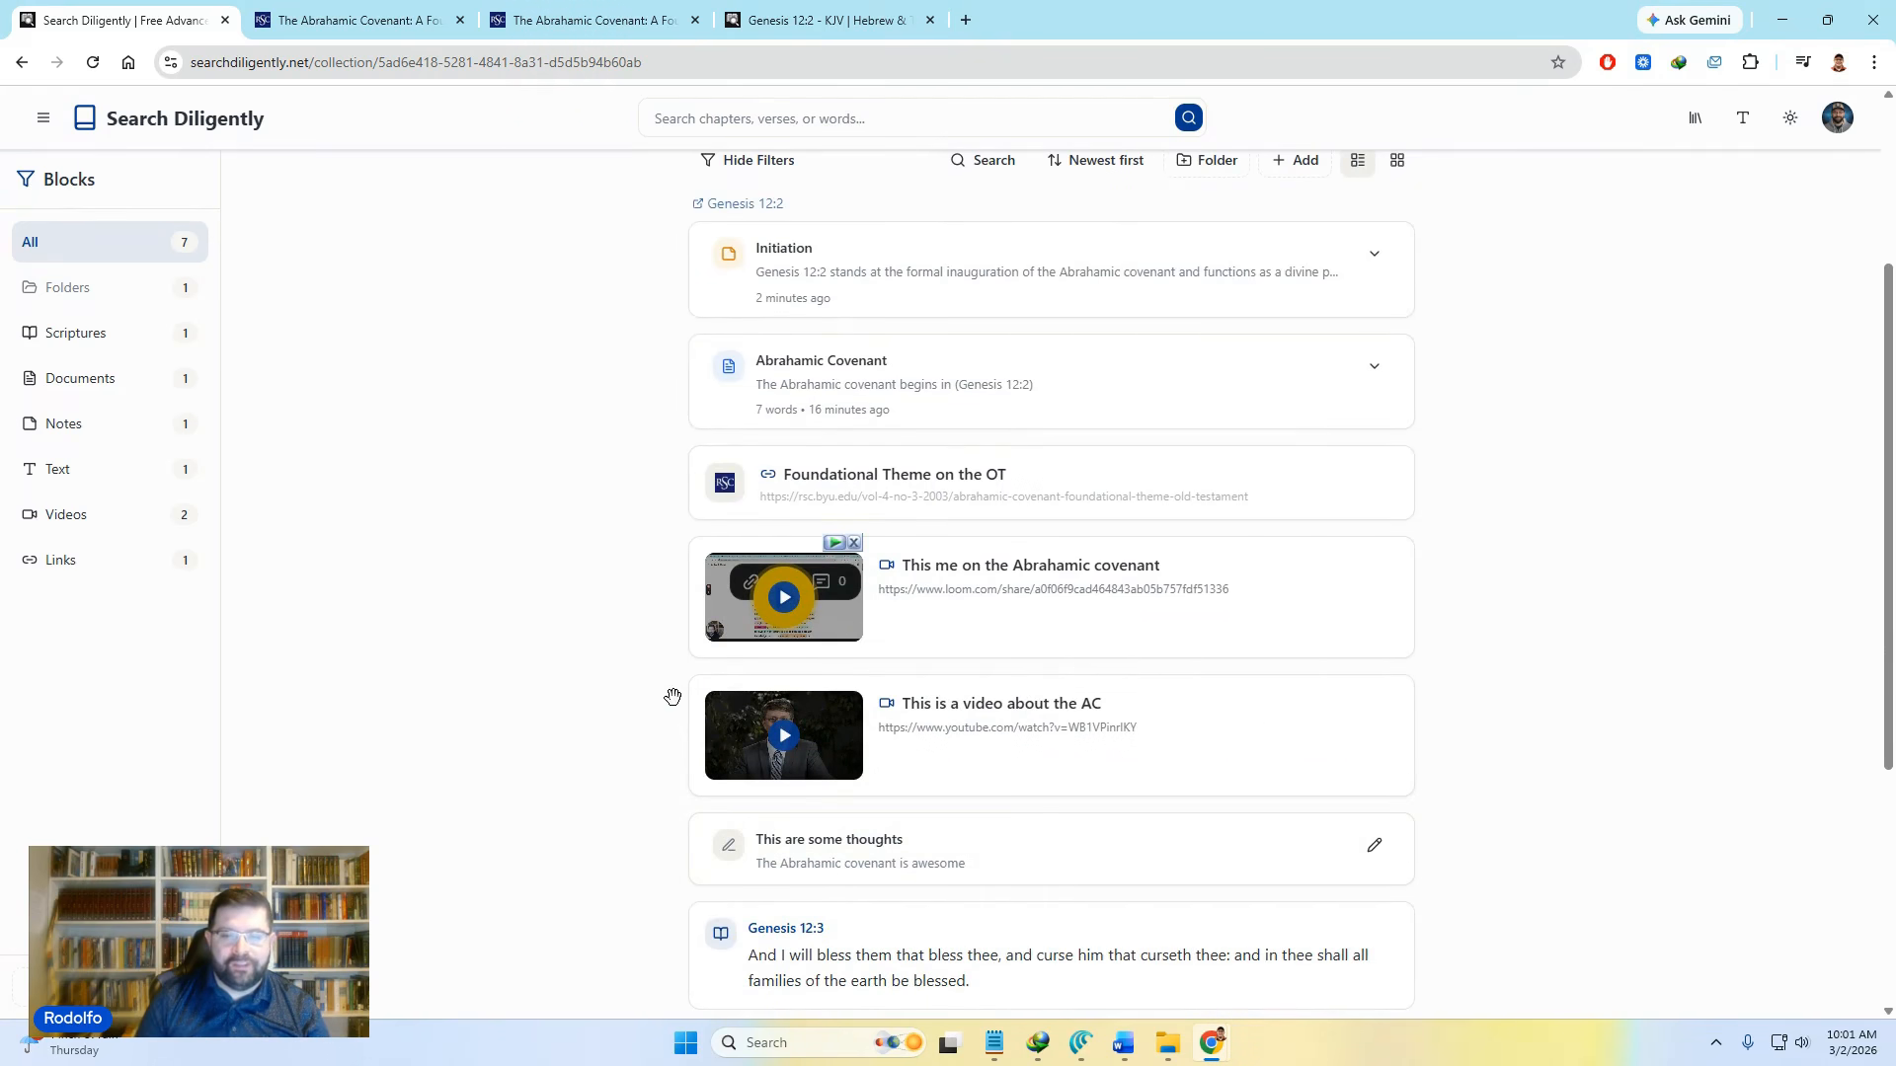
left_click_drag(671, 694, 725, 393)
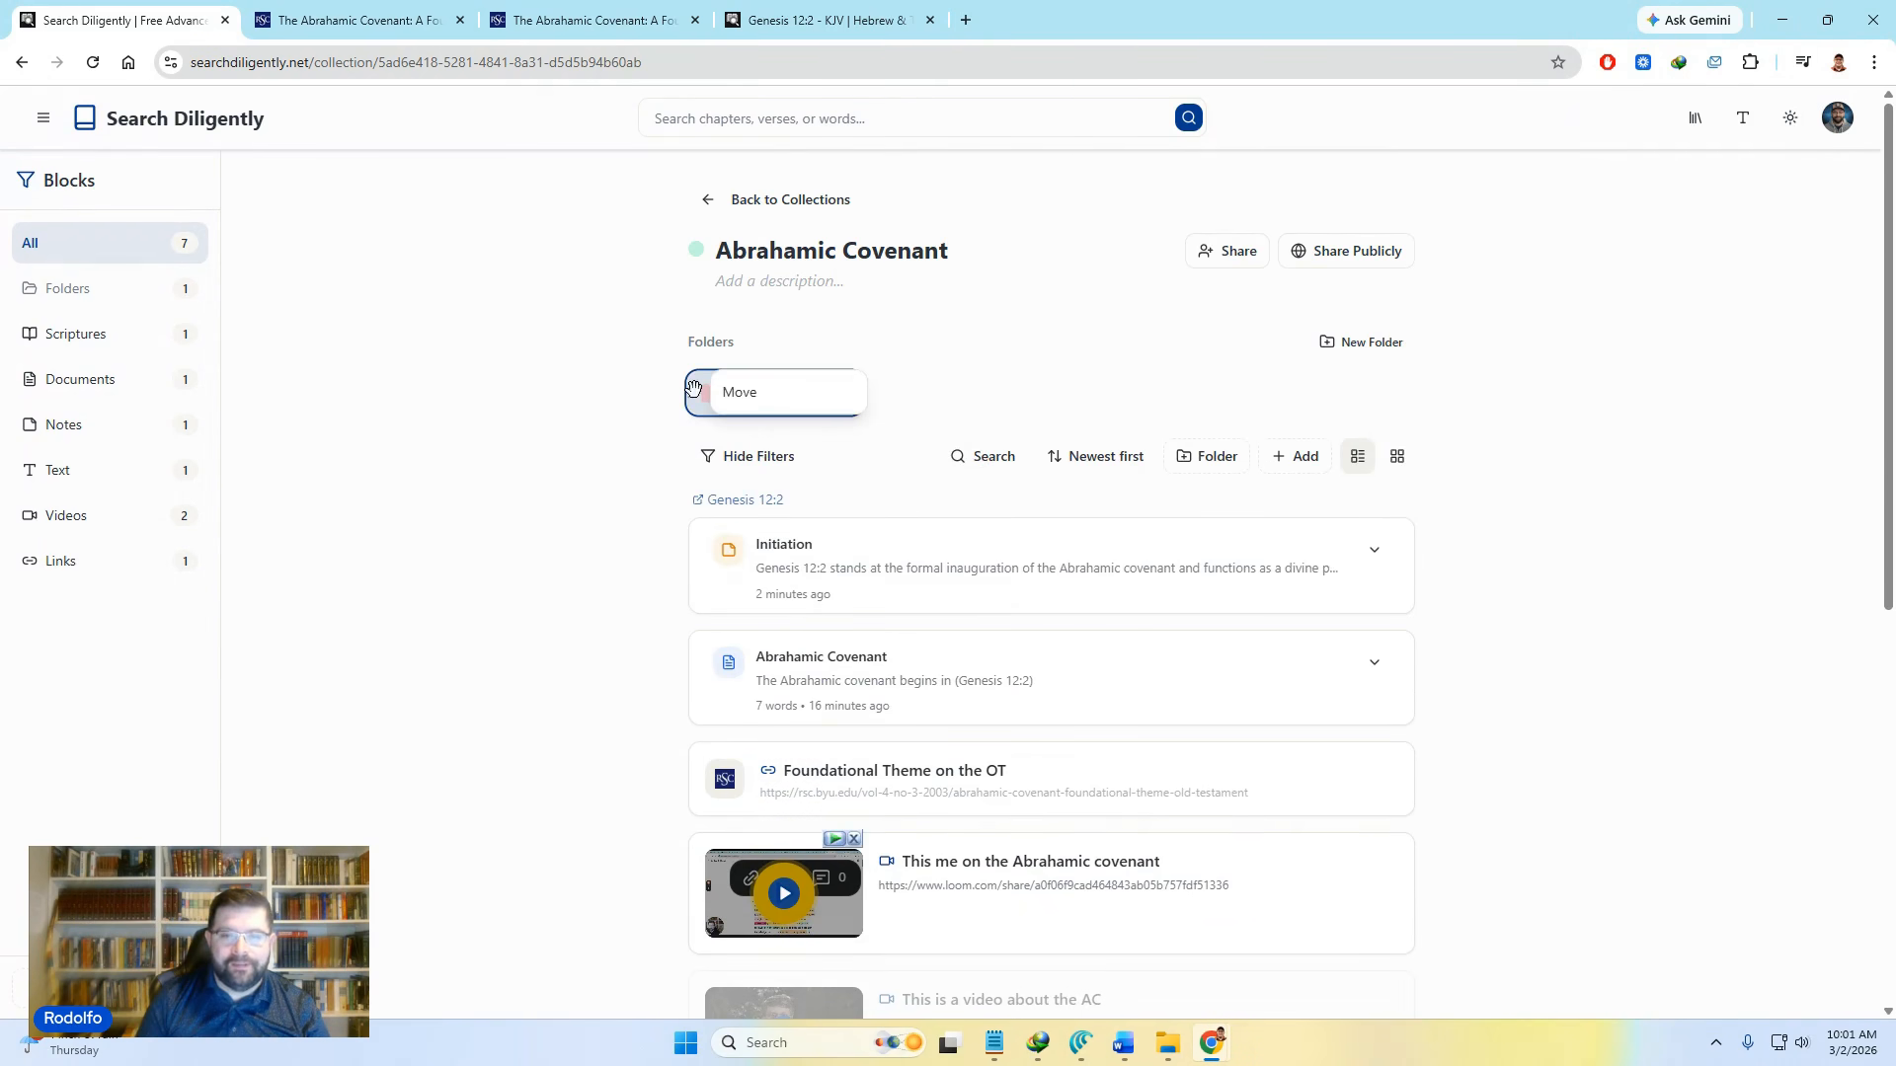
scroll(1068, 687, "down", 2)
scroll(846, 436, "up", 2)
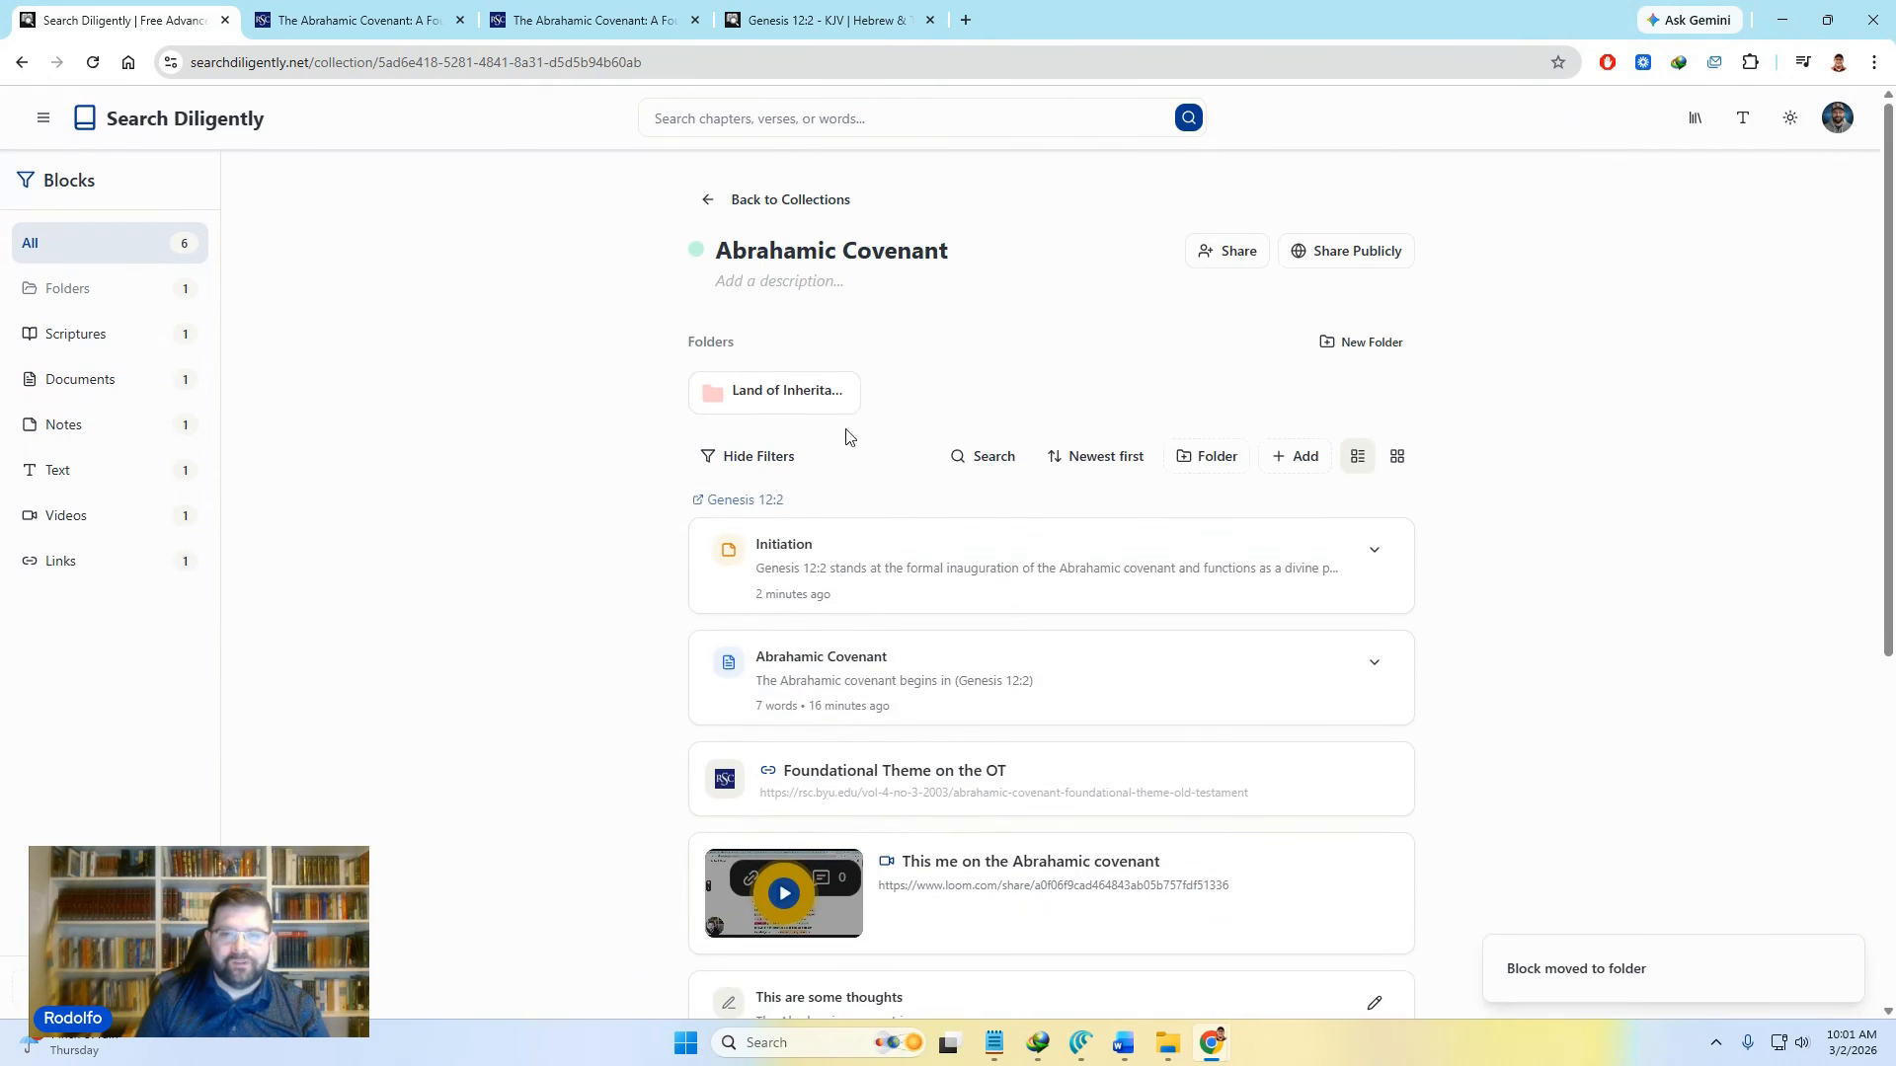
left_click(771, 397)
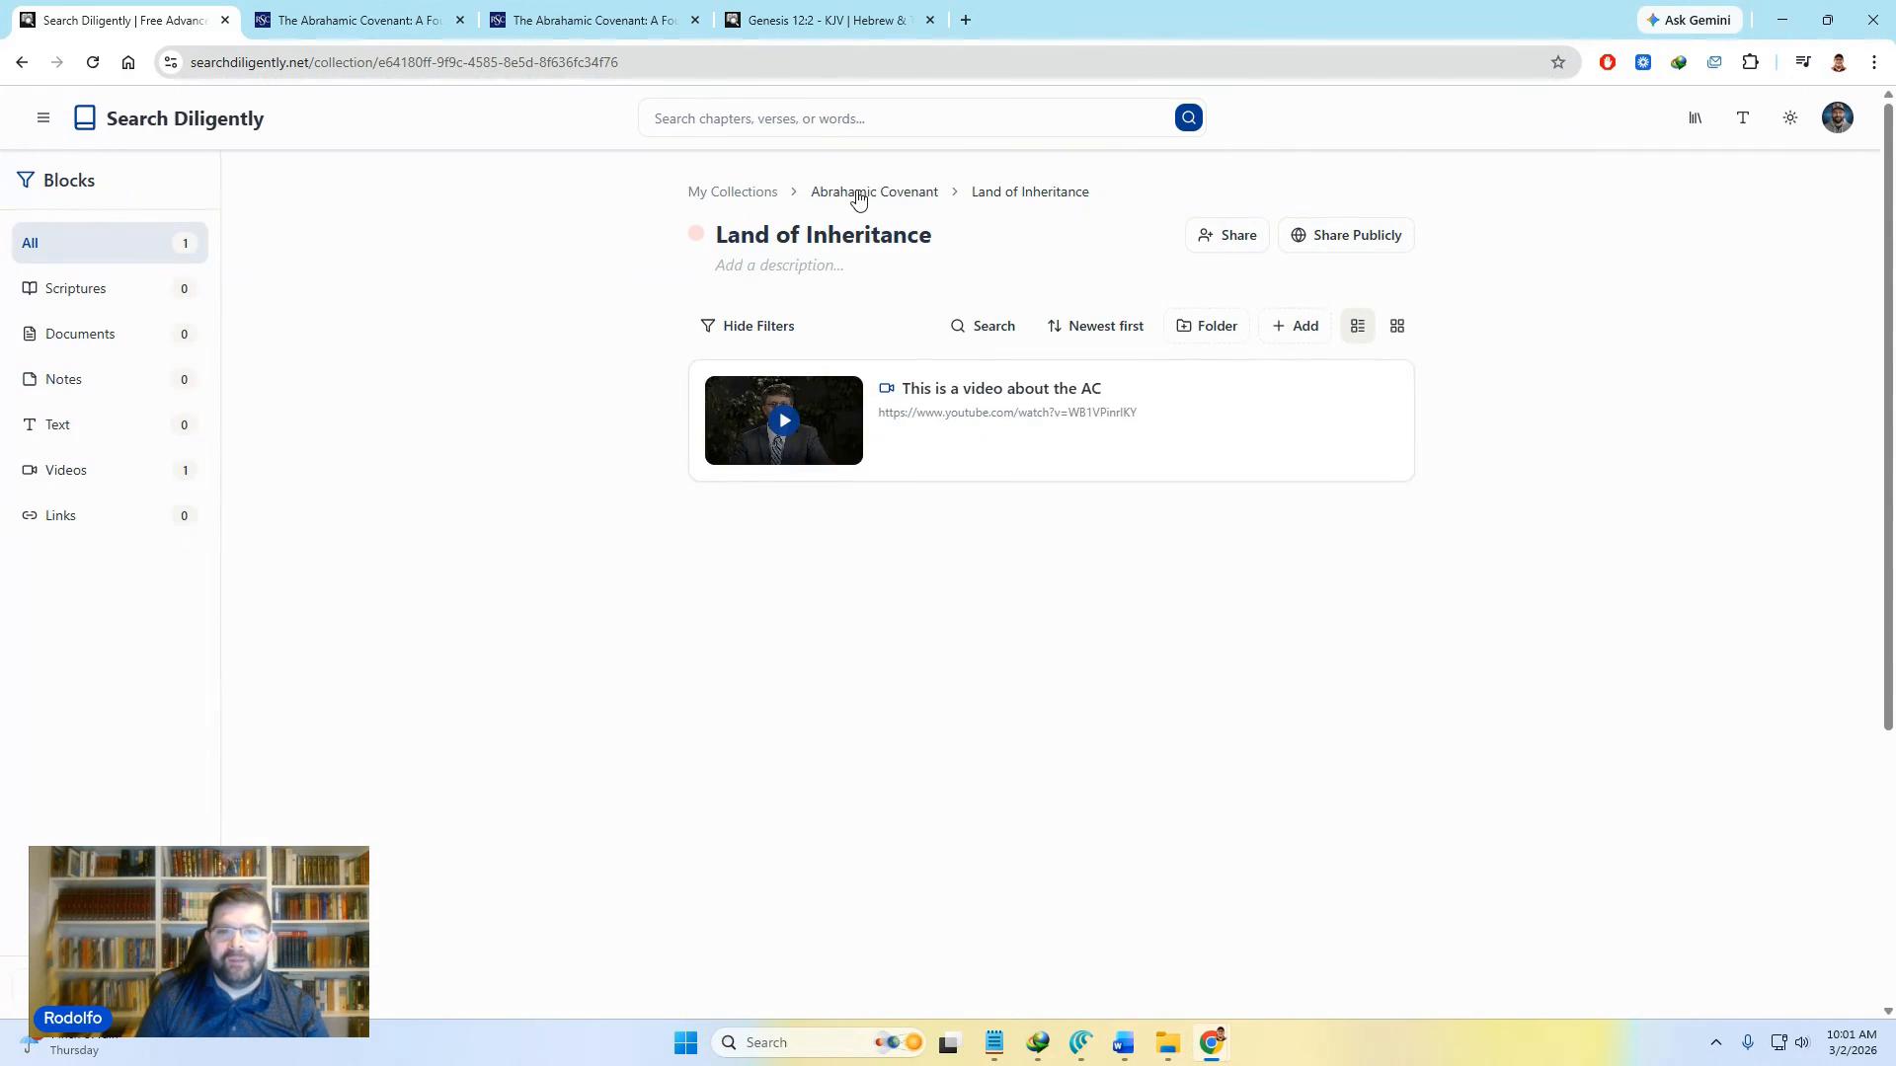
left_click(861, 192)
scroll(1282, 778, "down", 5)
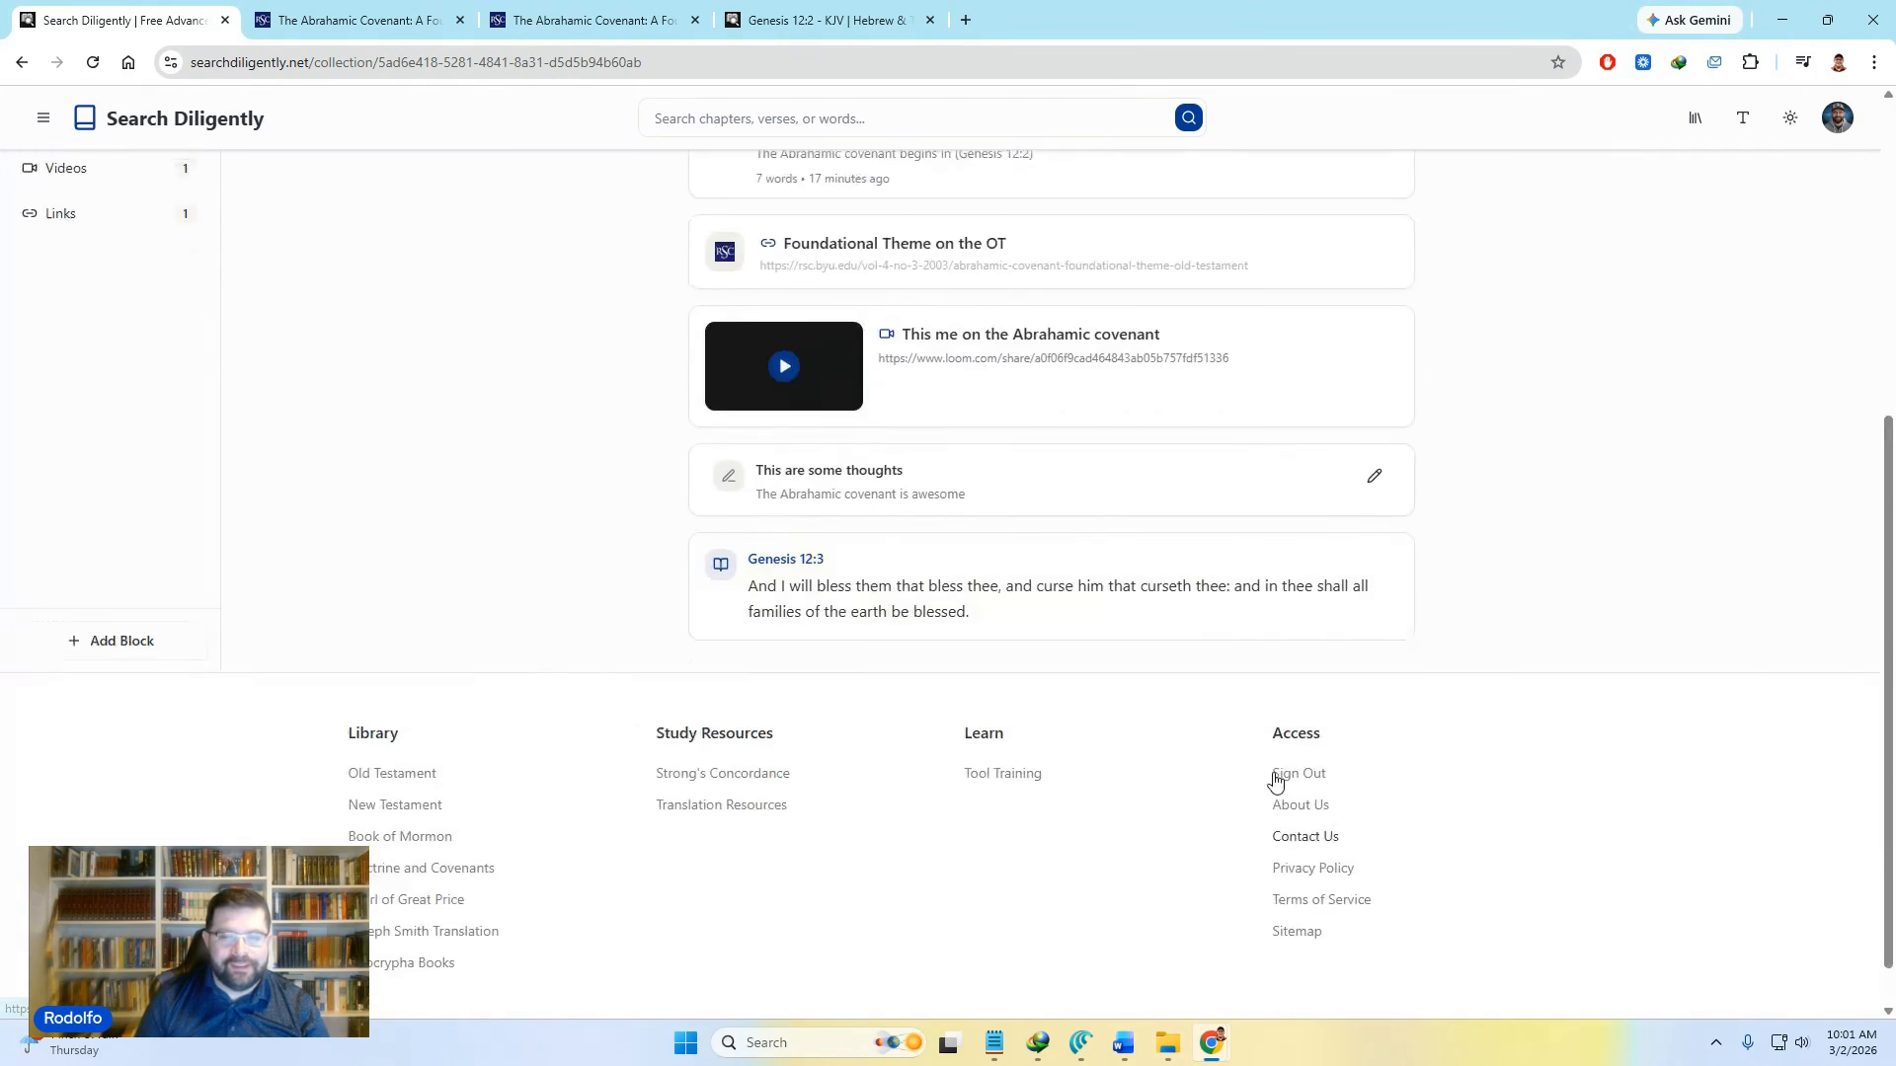
scroll(1189, 787, "up", 5)
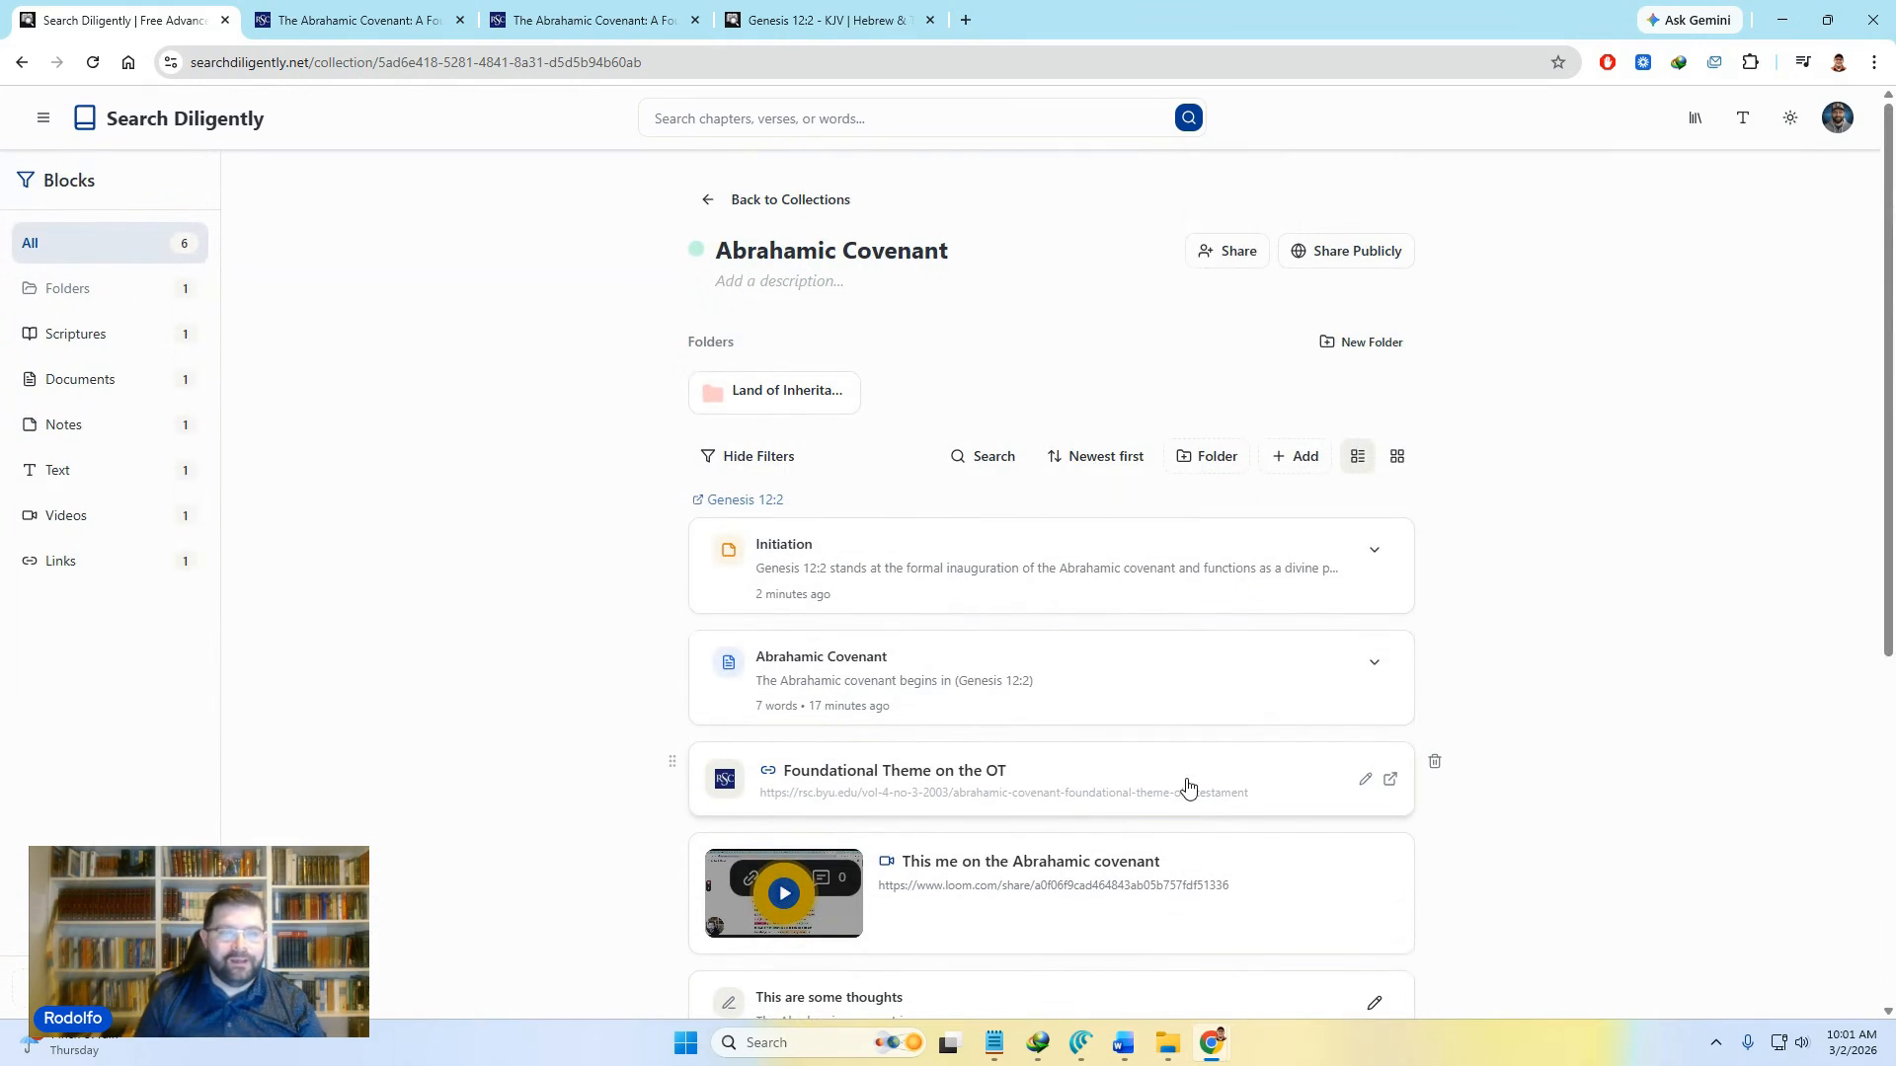
Step: Go to the Dashboard from the account menu on the Genesis 12:2 tab
left_click(786, 12)
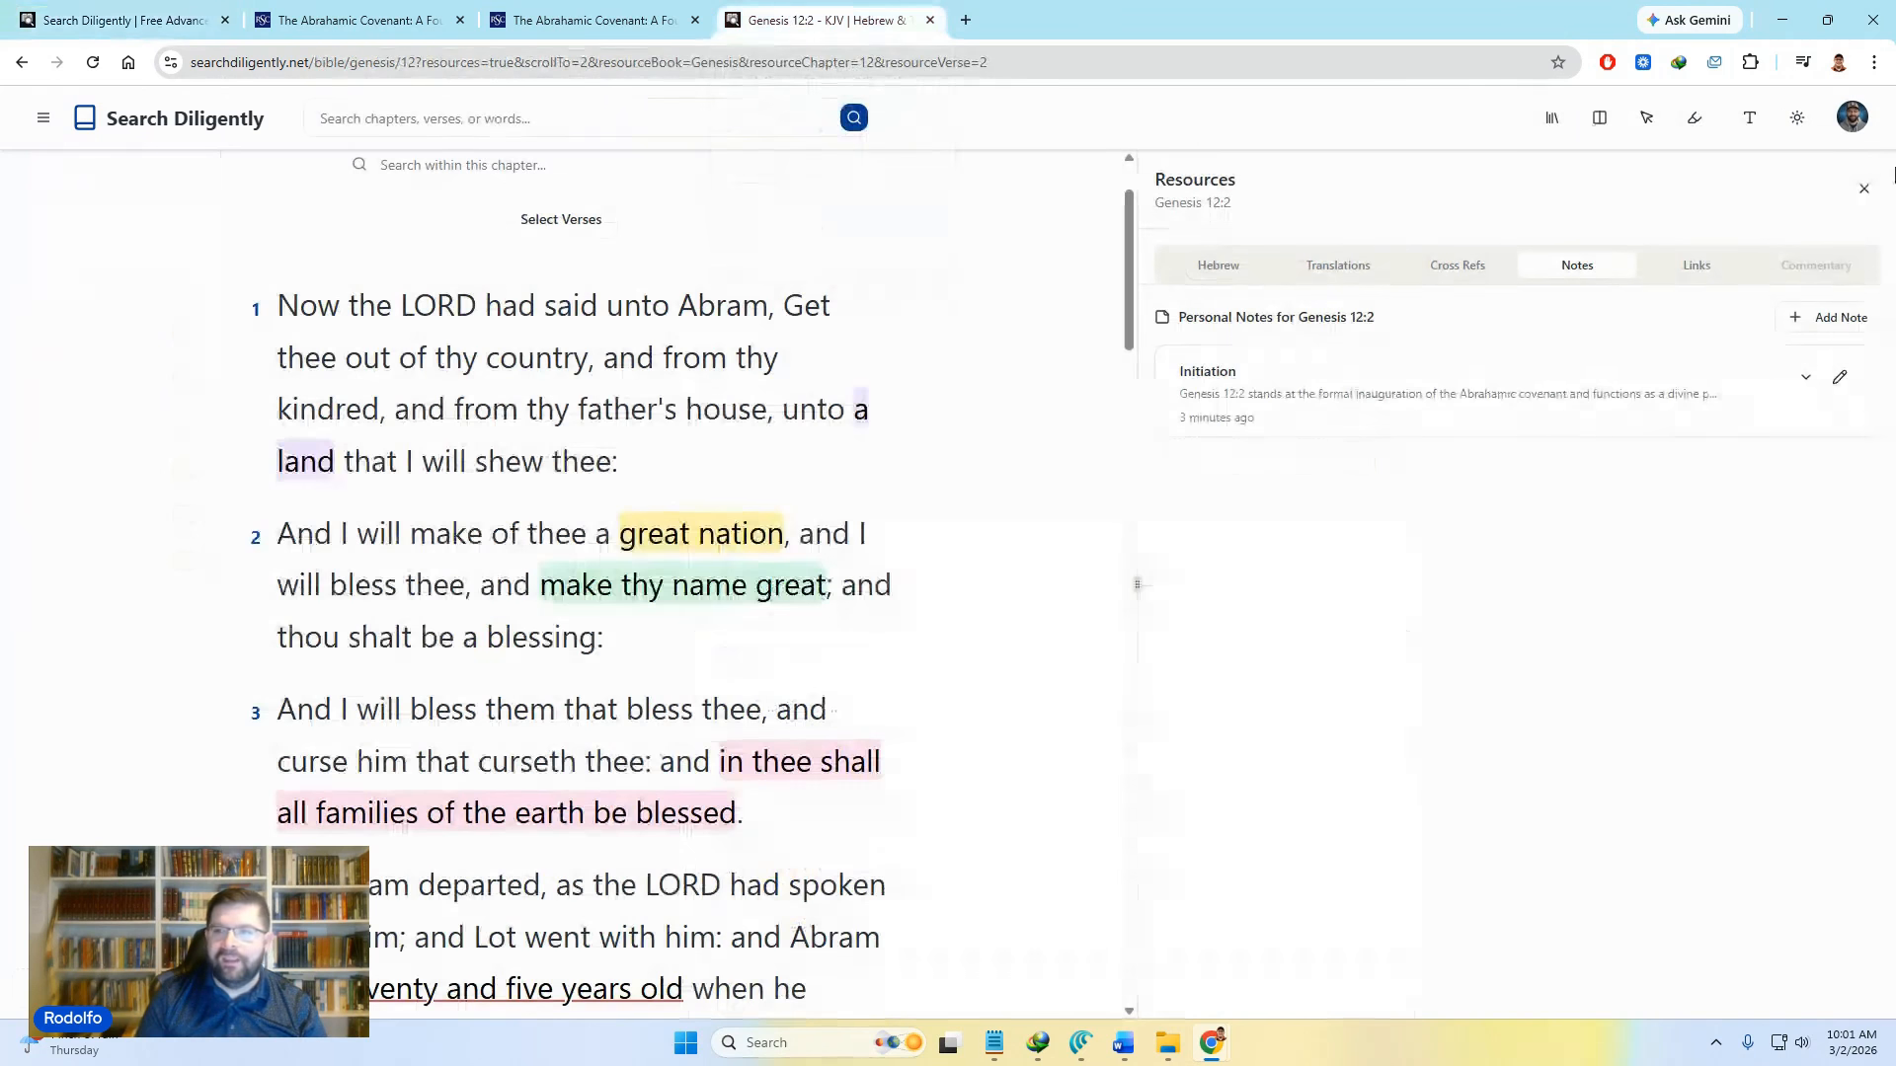
left_click(1852, 117)
left_click(1752, 198)
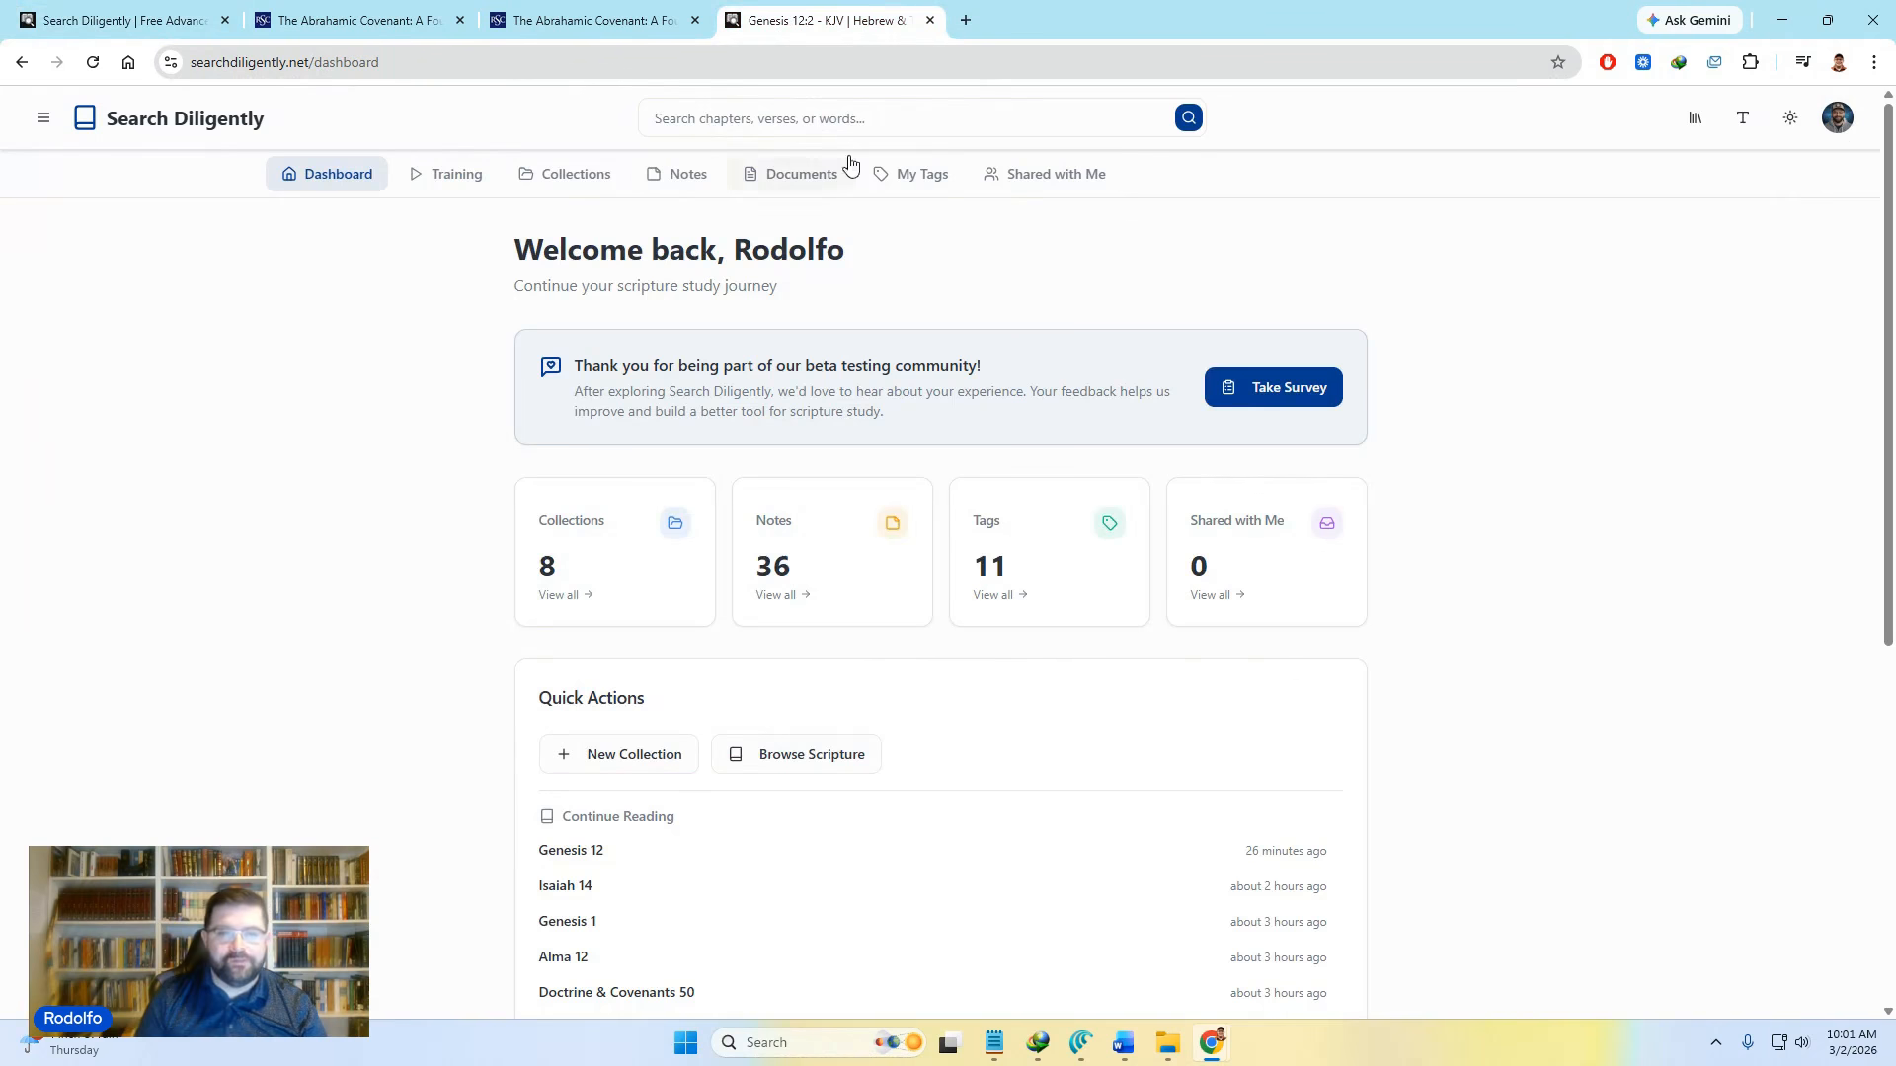
Step: Open My Notes and edit the Genesis 9:4 note, closing the collections list without adding it
left_click(686, 186)
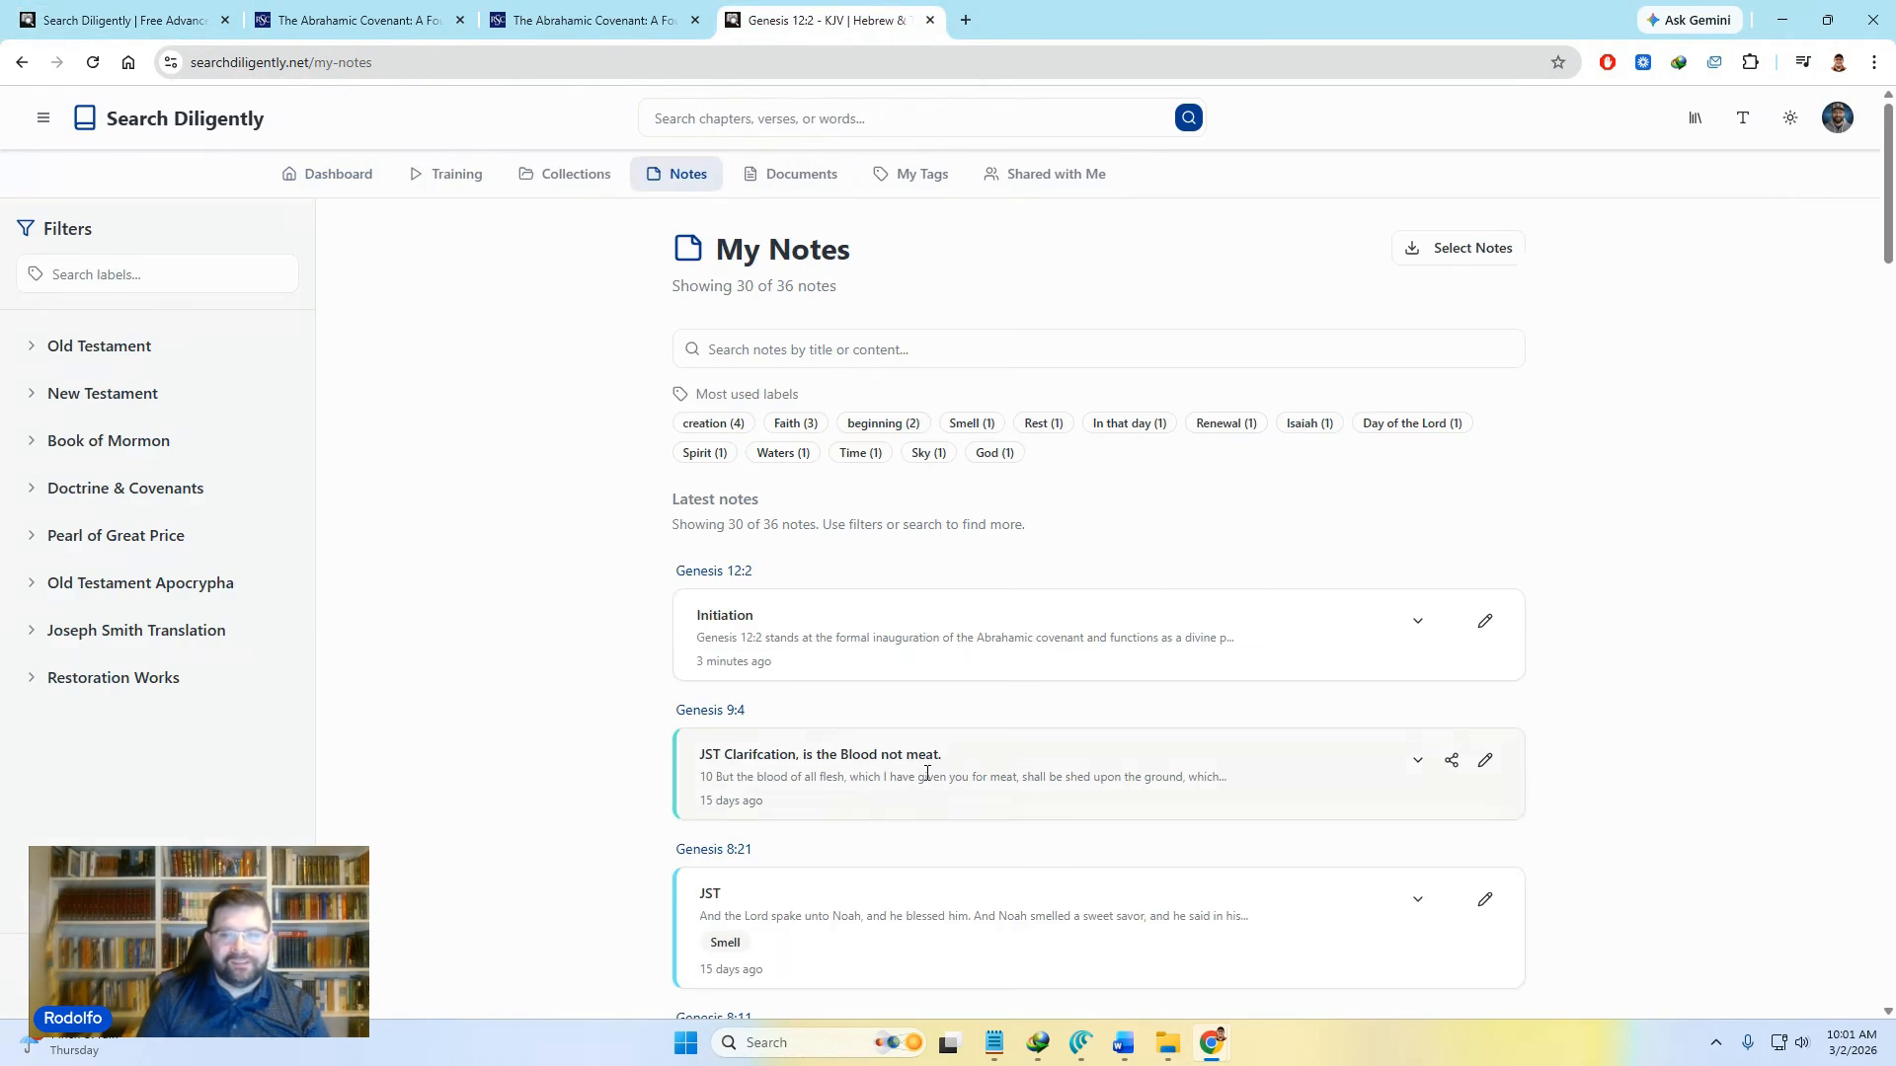
scroll(927, 773, "down", 3)
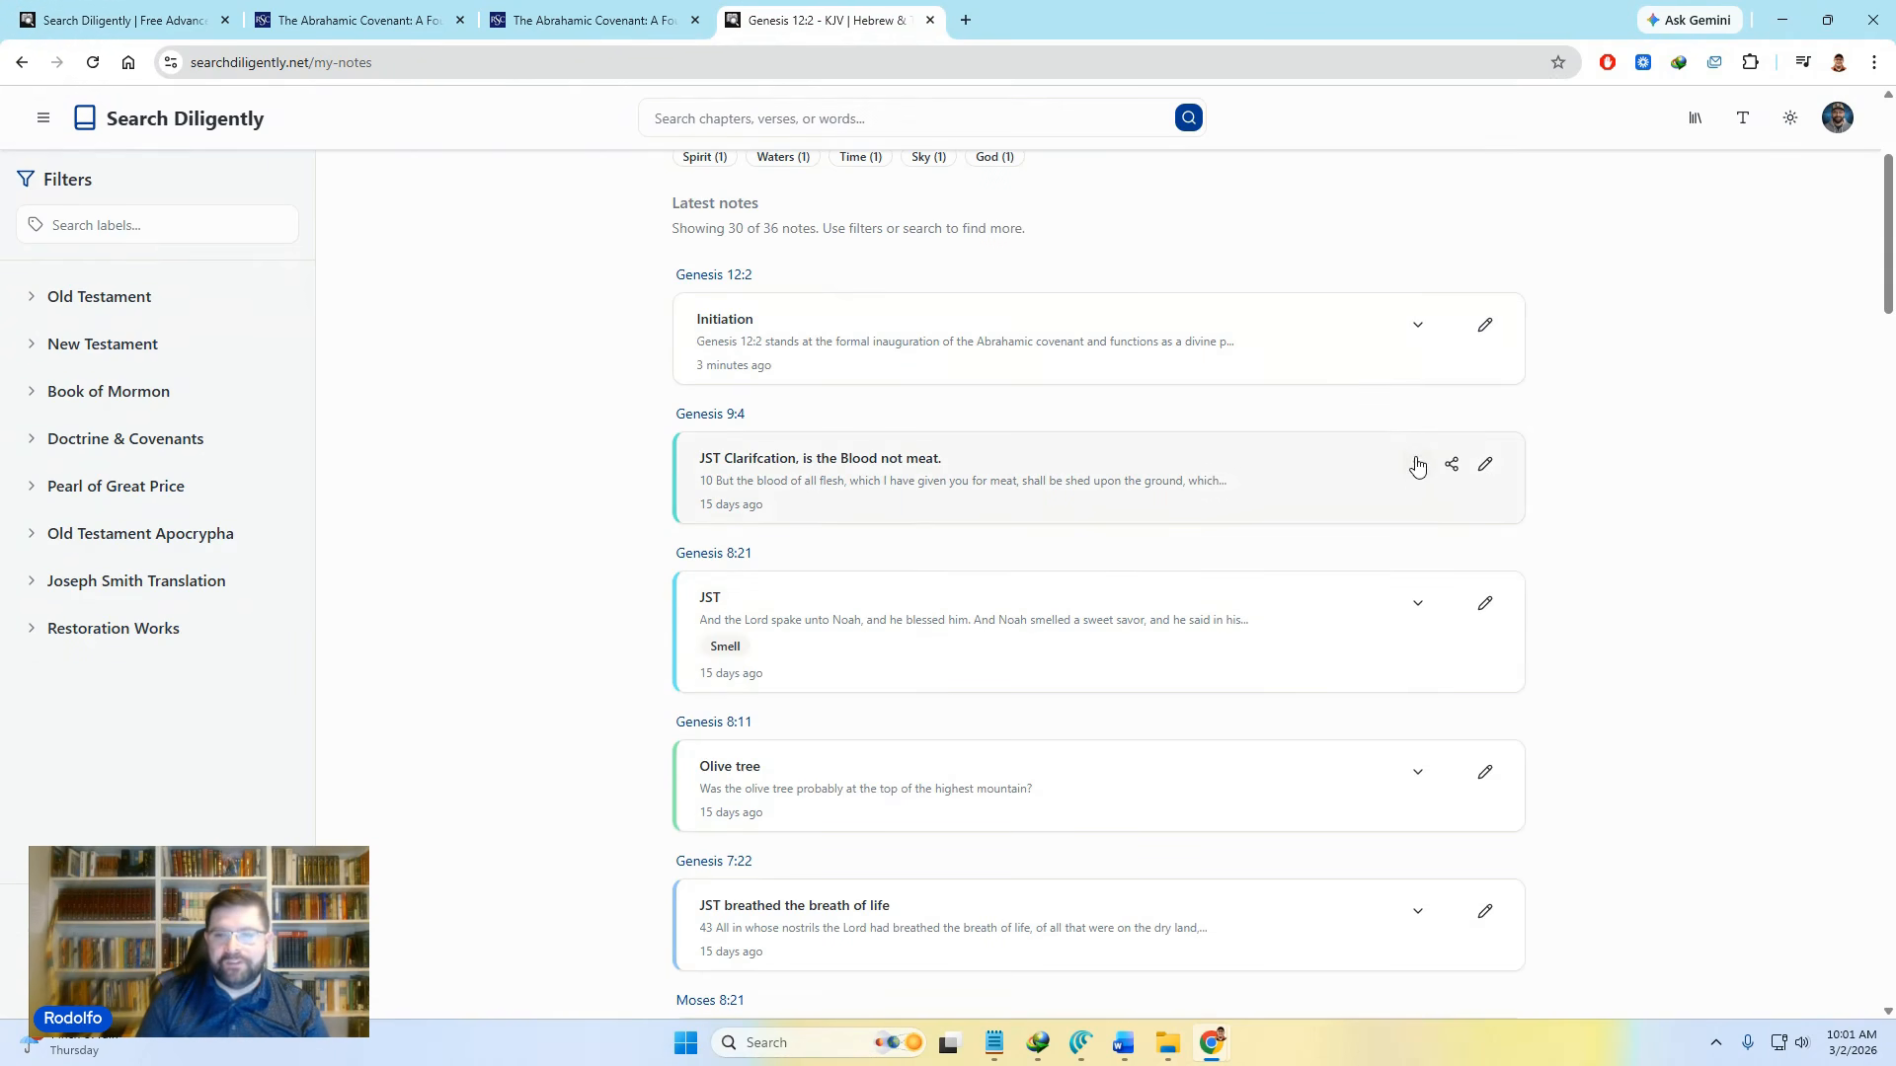
left_click(1485, 465)
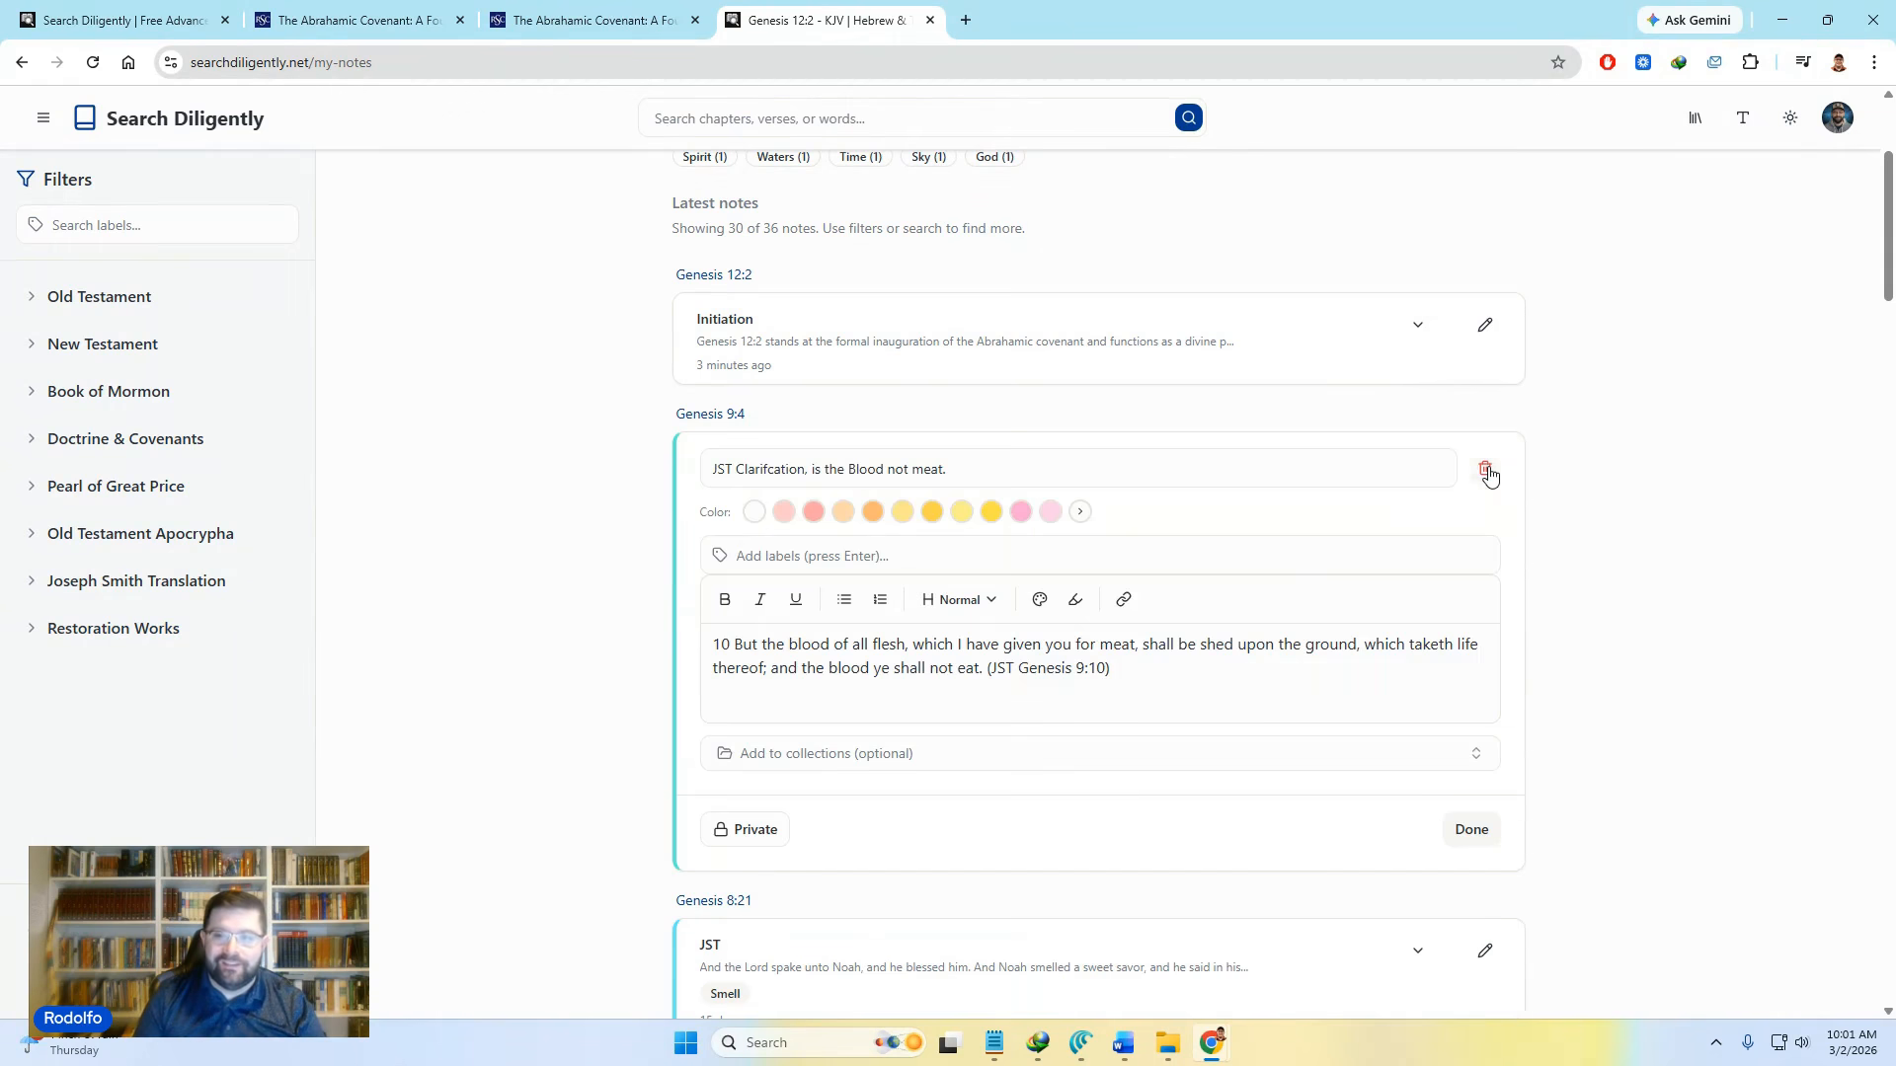
left_click(882, 756)
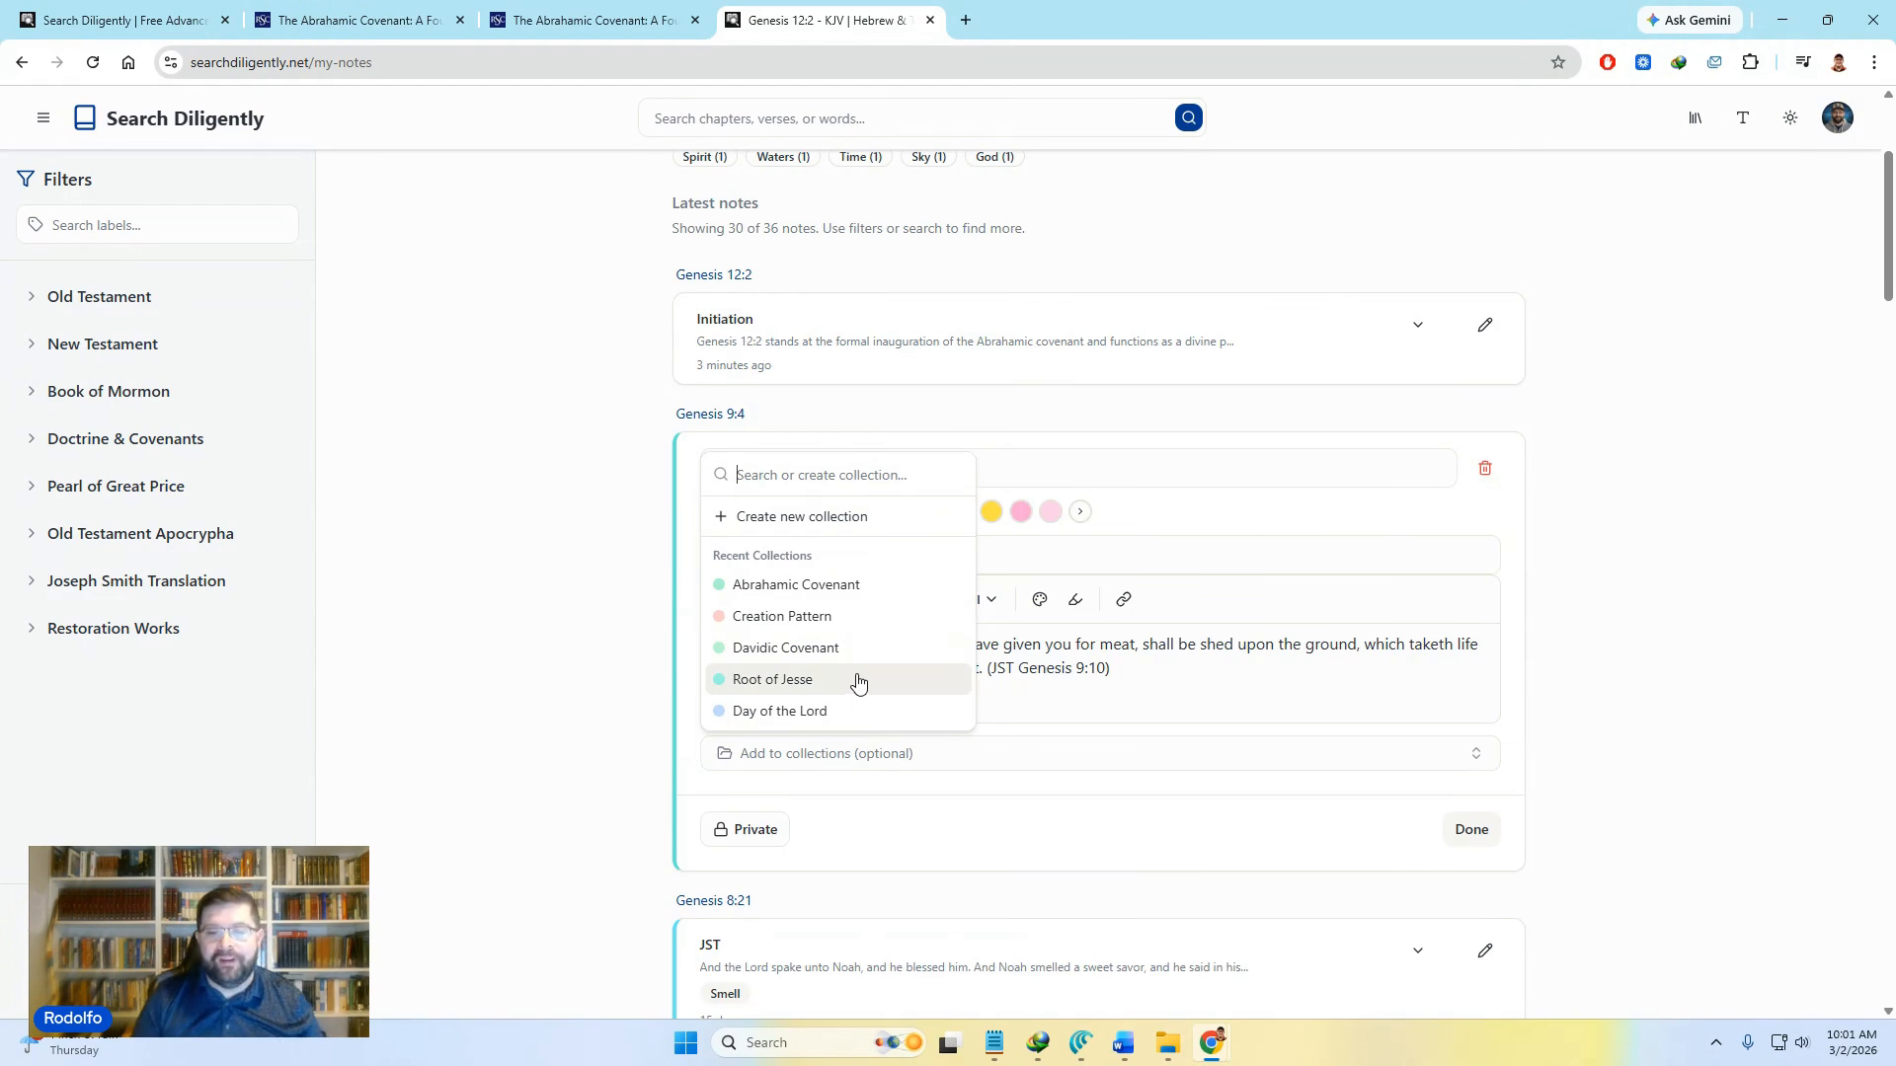
left_click(1775, 608)
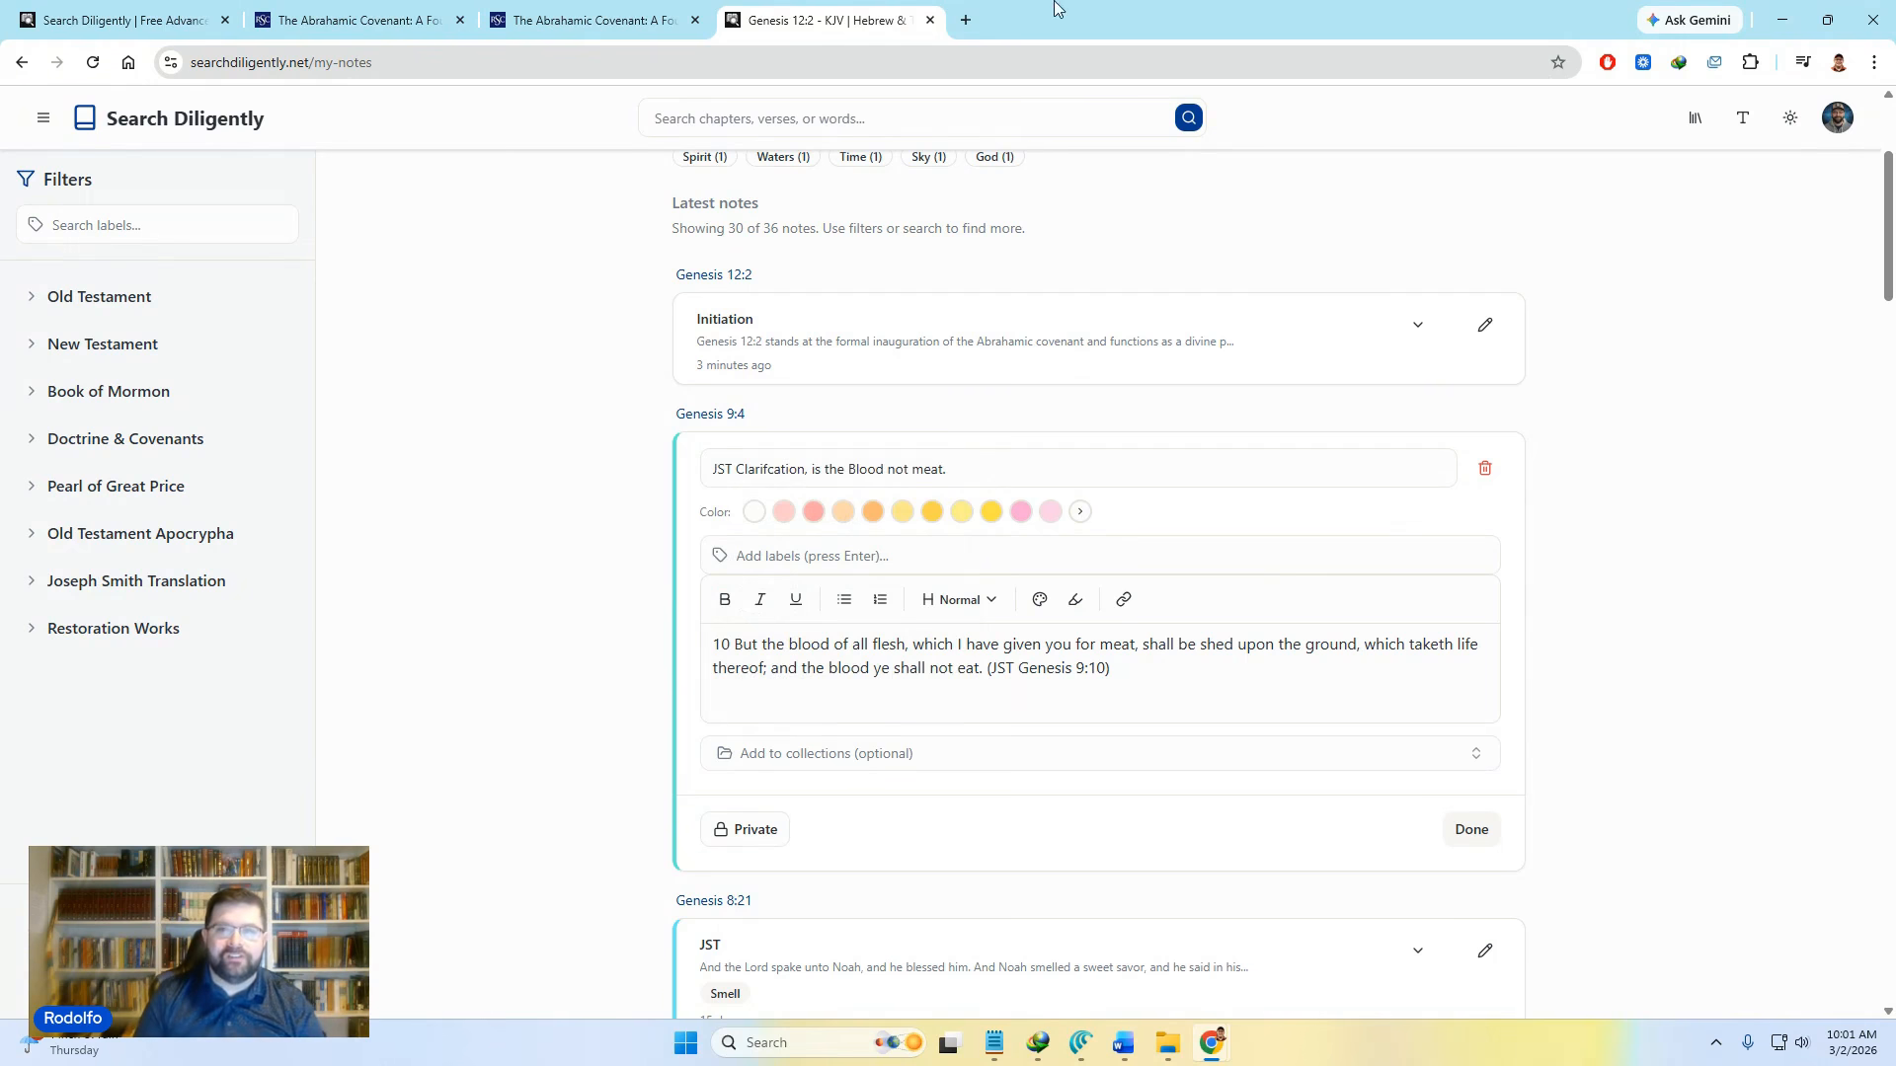
Step: Load the Search Diligently site in a new browser tab
left_click(965, 20)
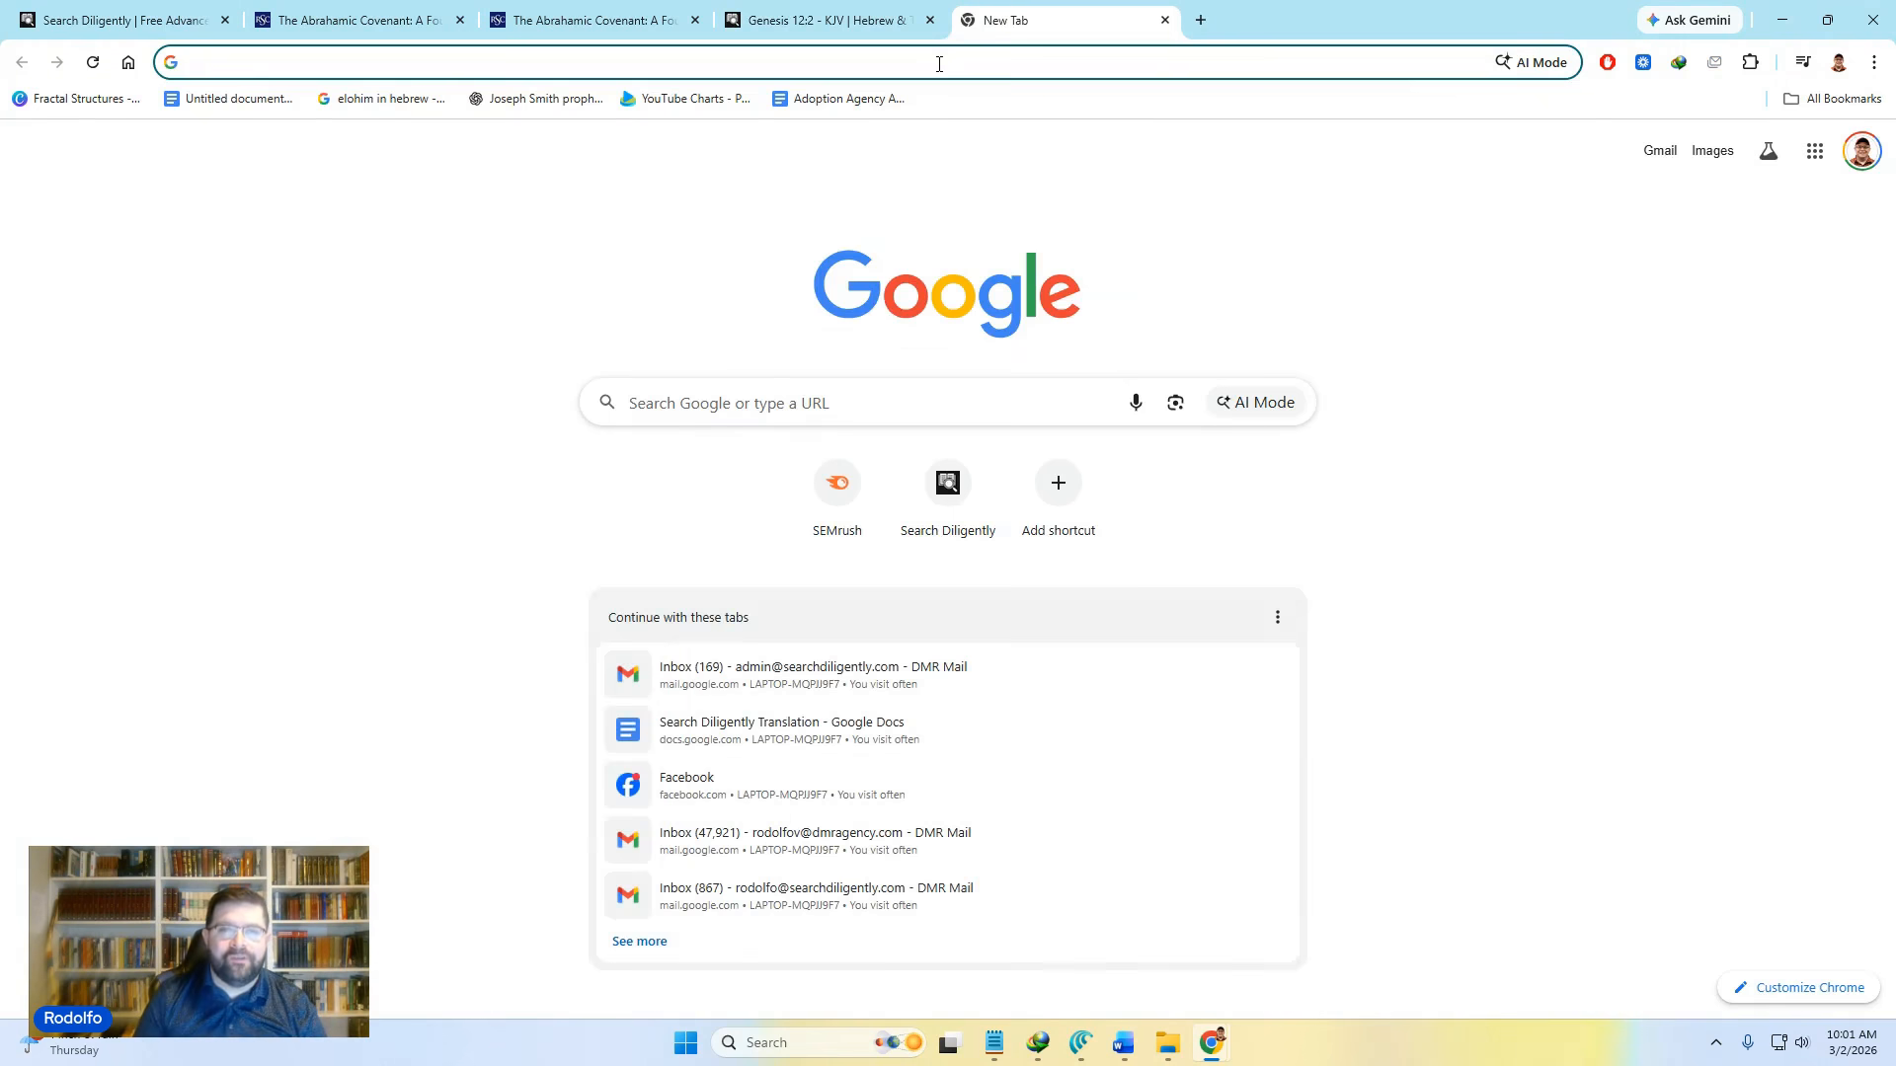
left_click(938, 62)
type("search")
key("Return")
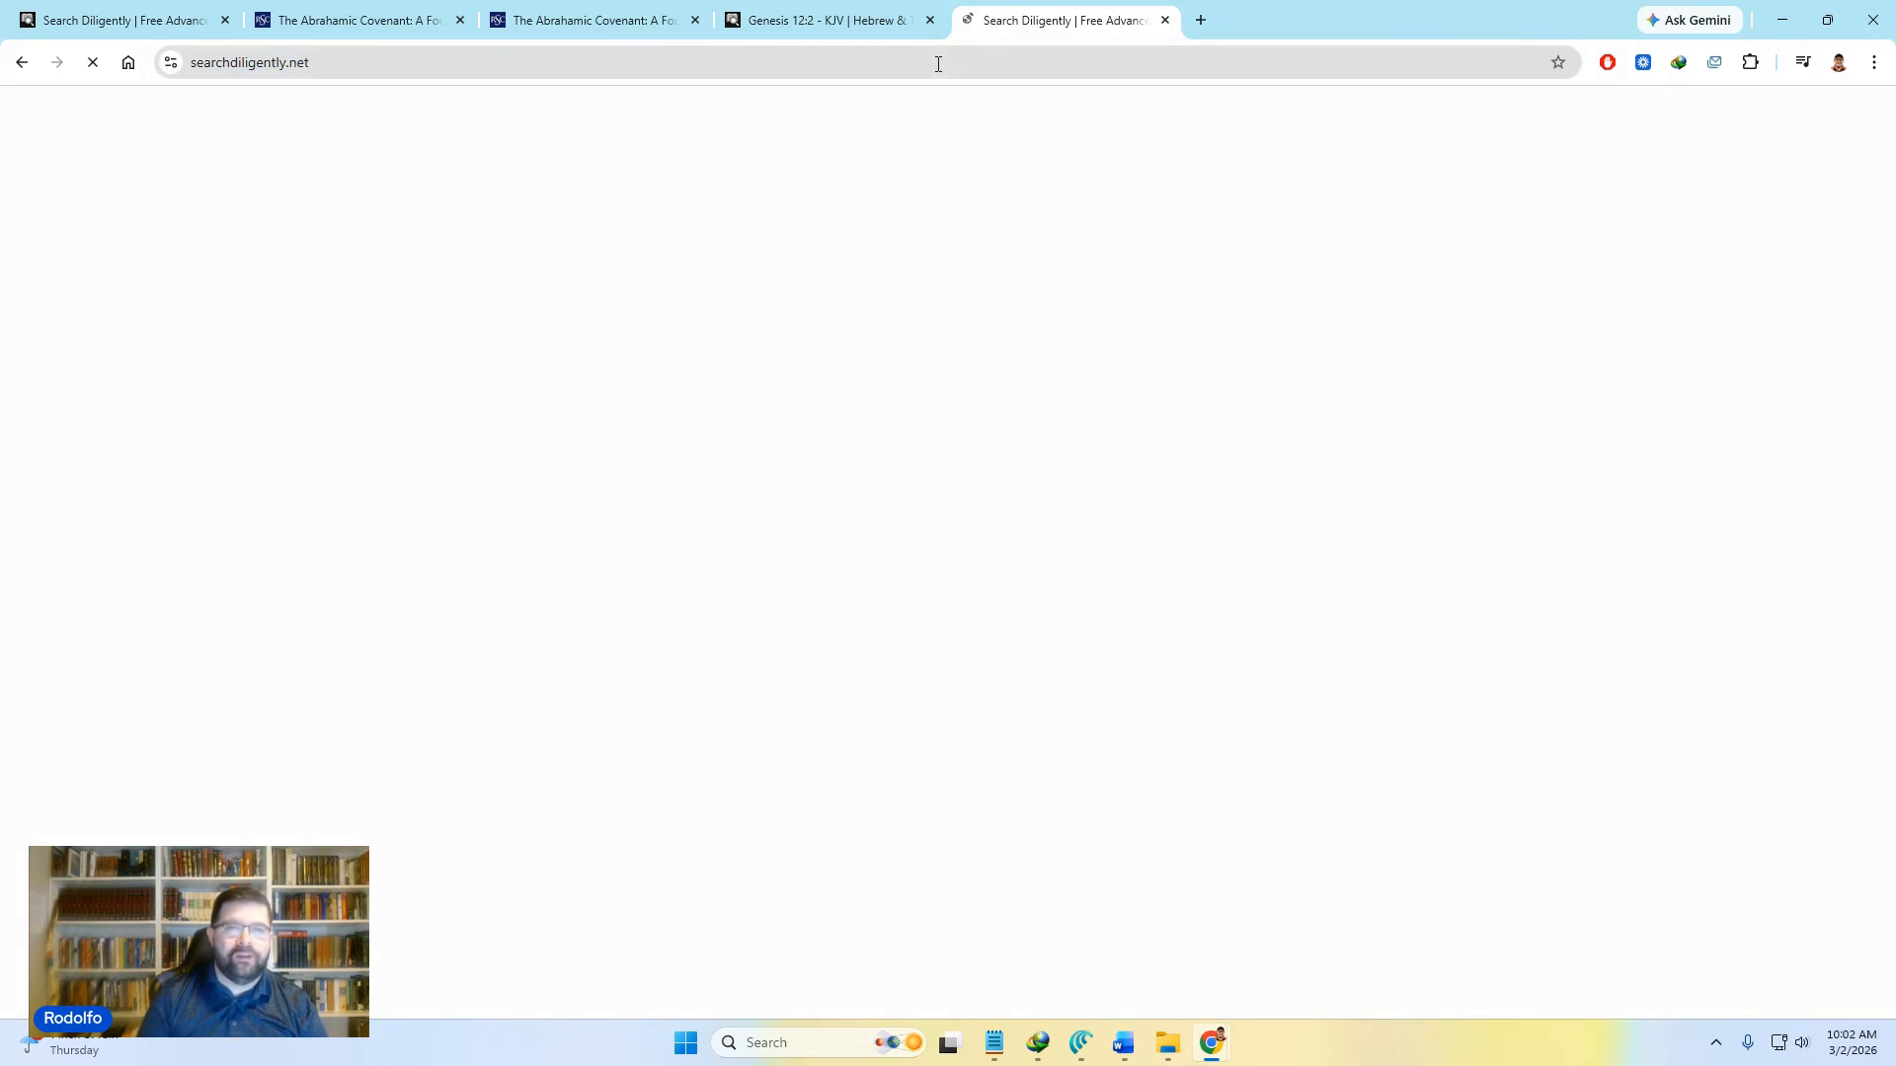
Step: Run an advanced scripture search for 'Abraham, covenant' in the same verse
left_click(867, 492)
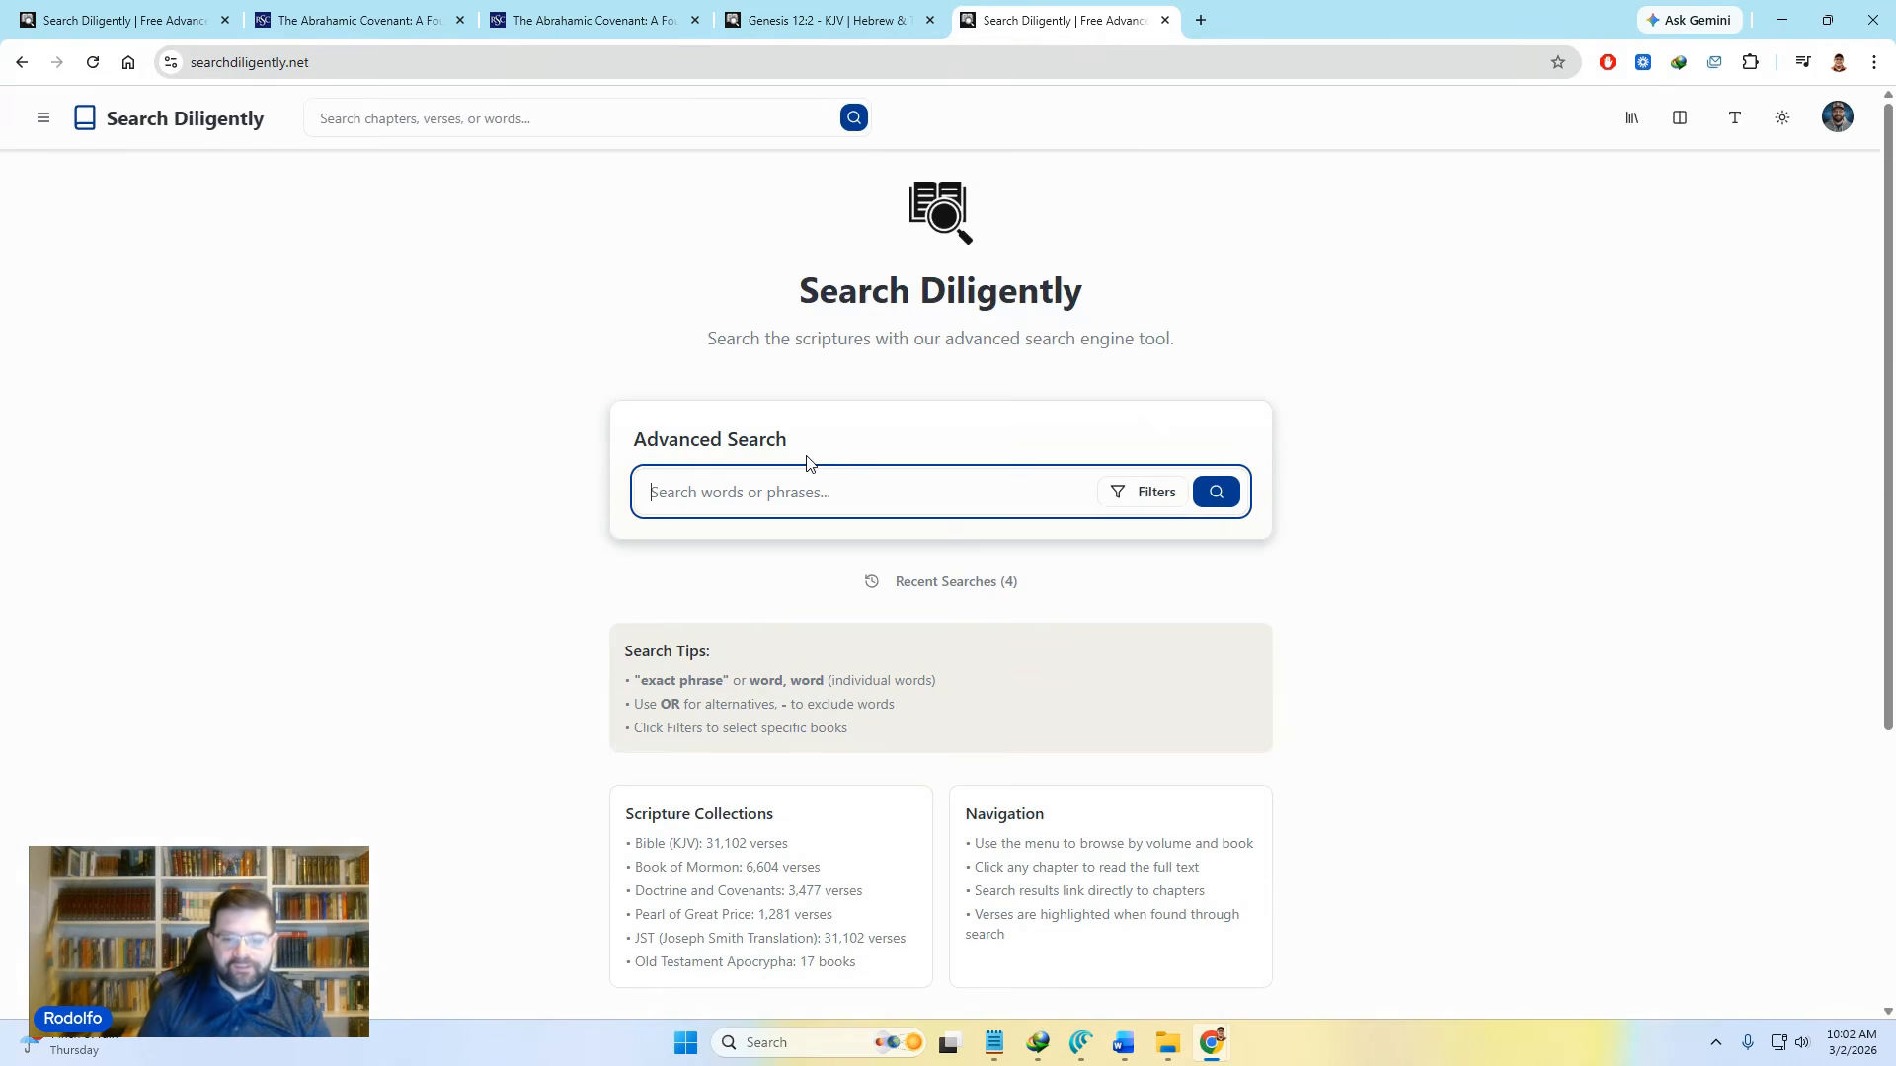
type("Abv")
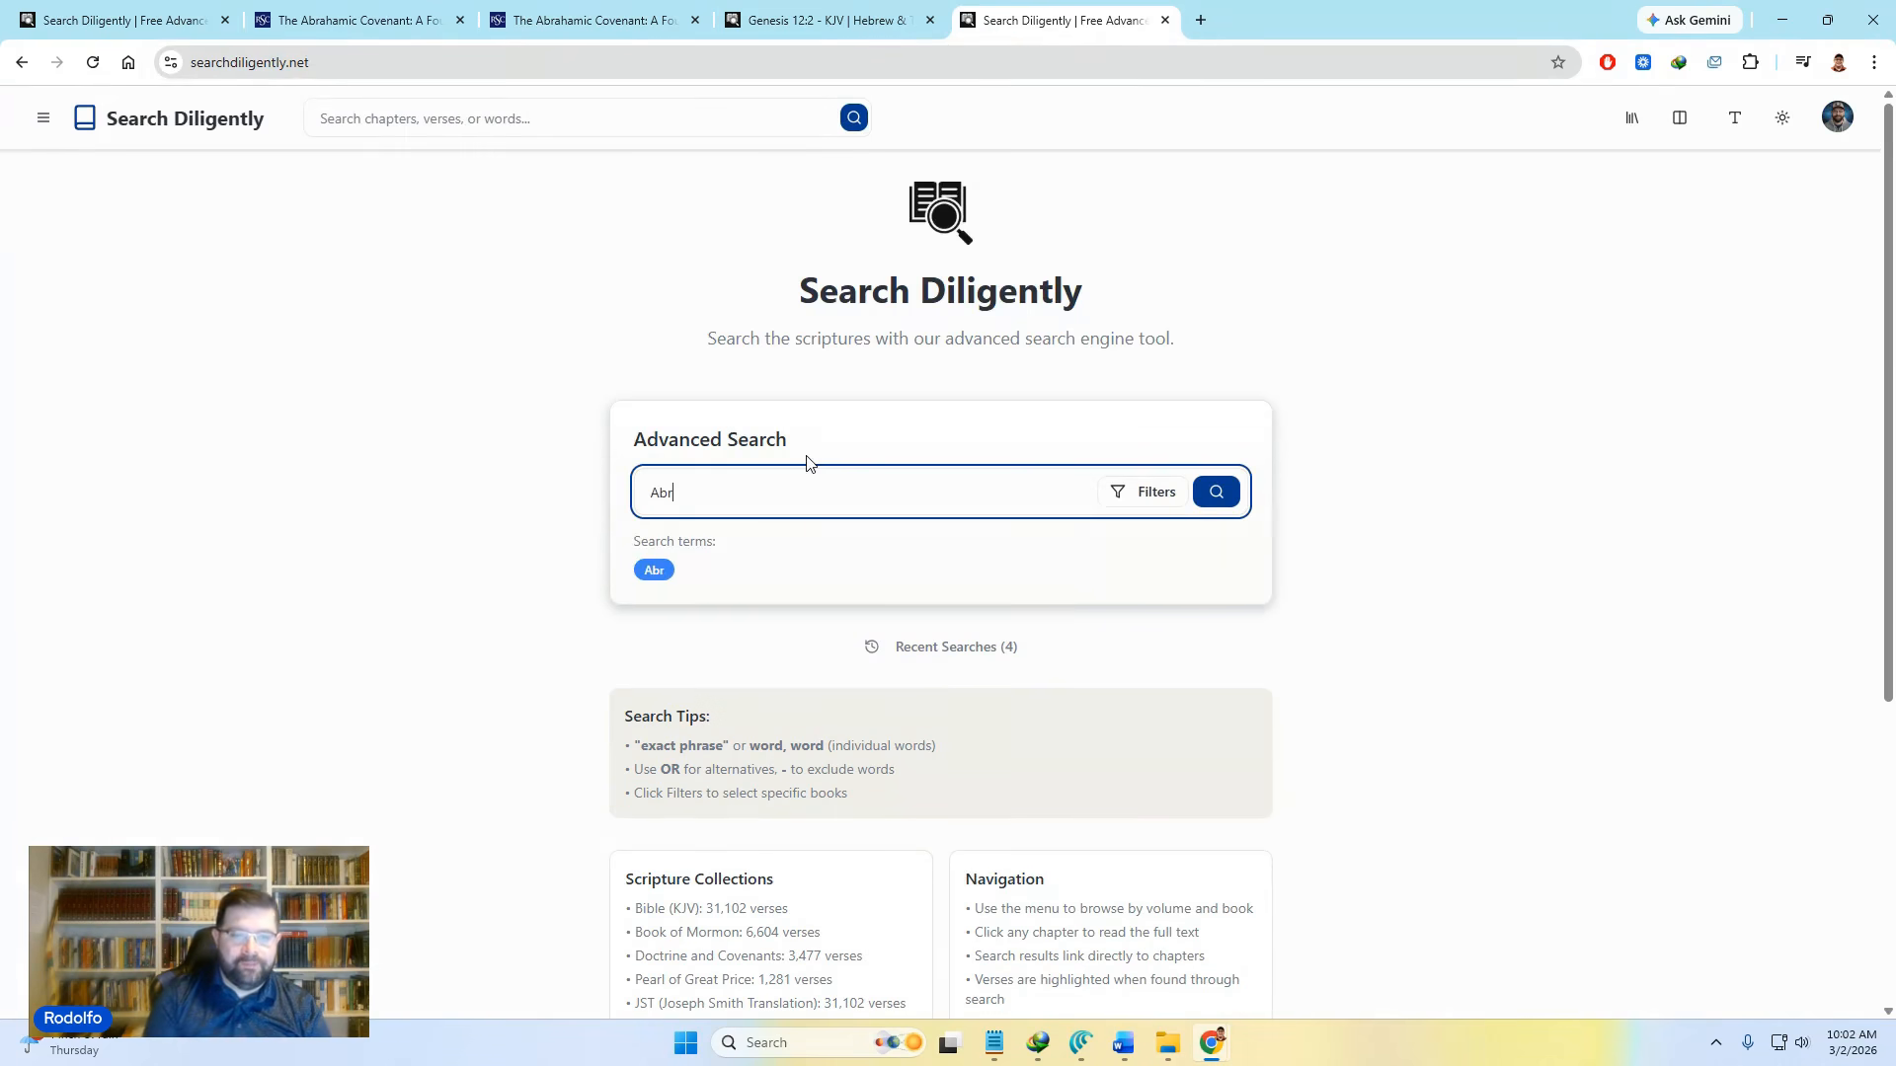
type("aham")
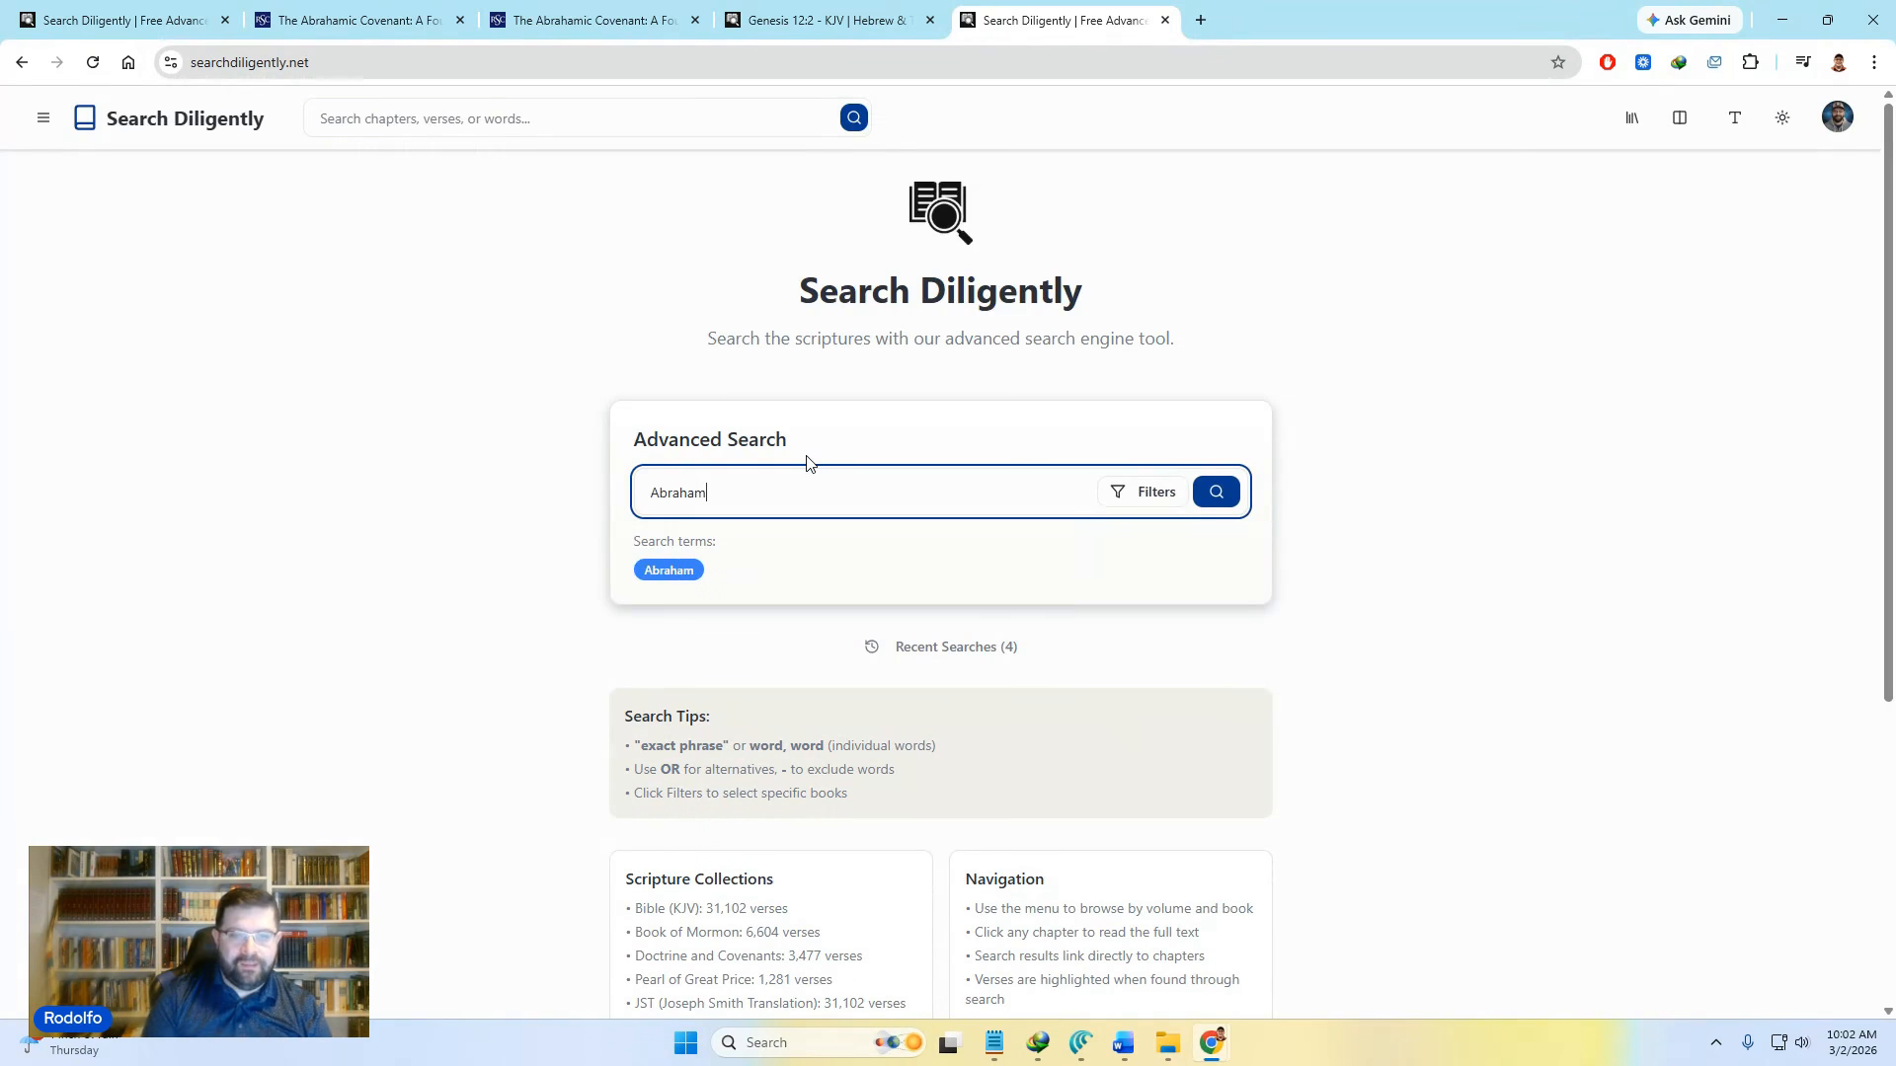
type(",")
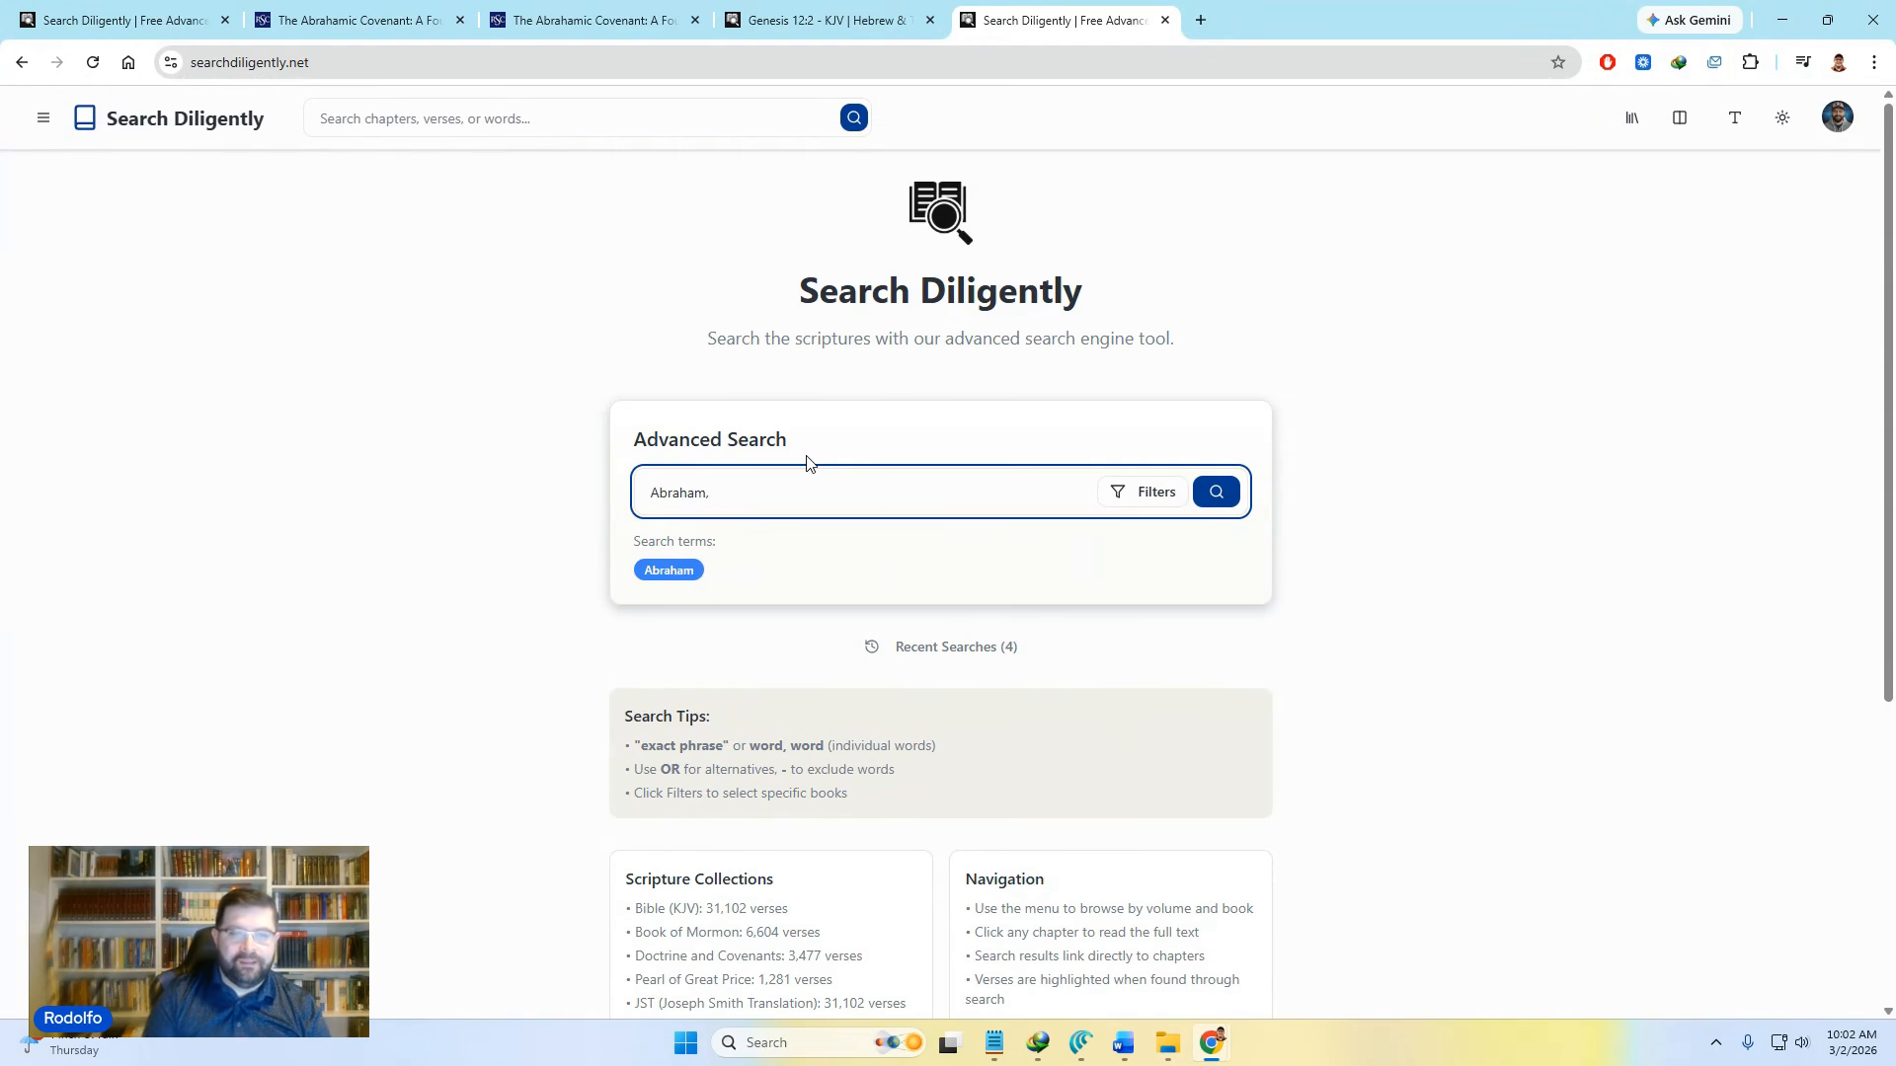
type(" covenant")
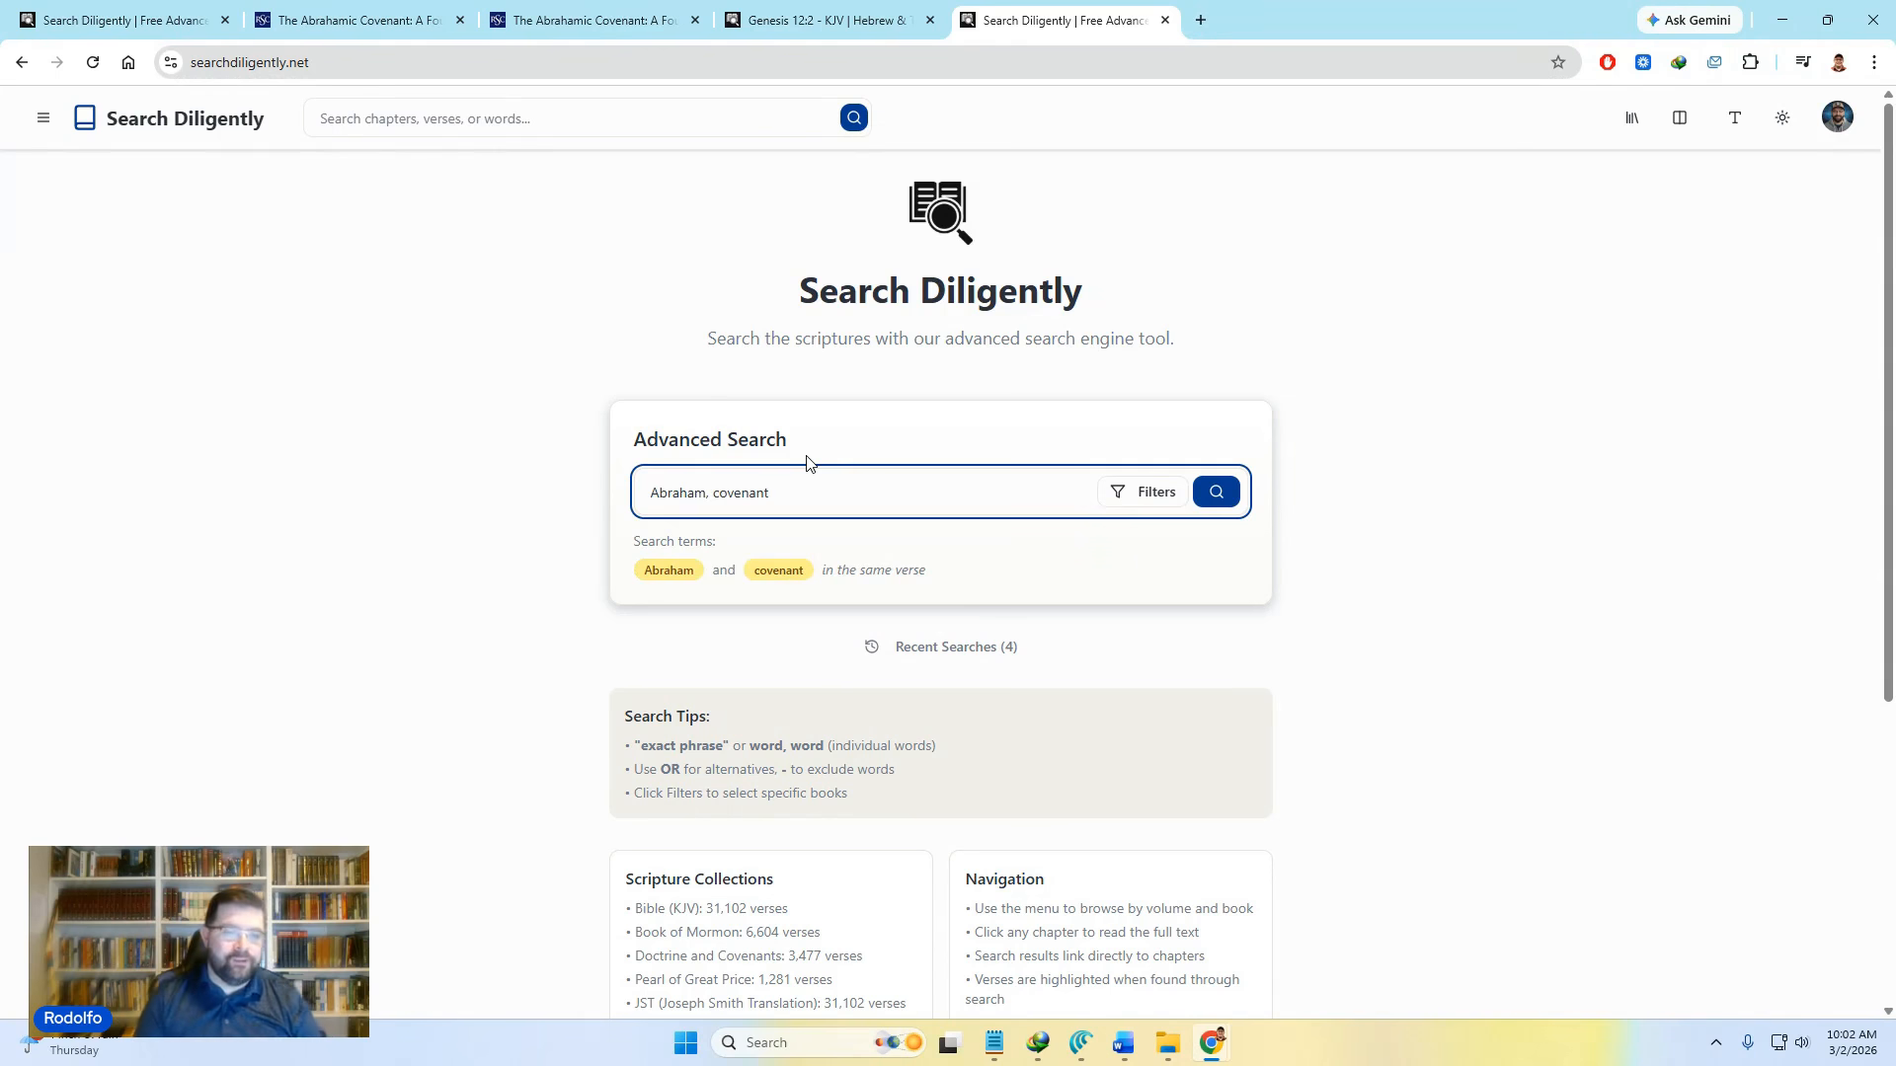
double_click(683, 573)
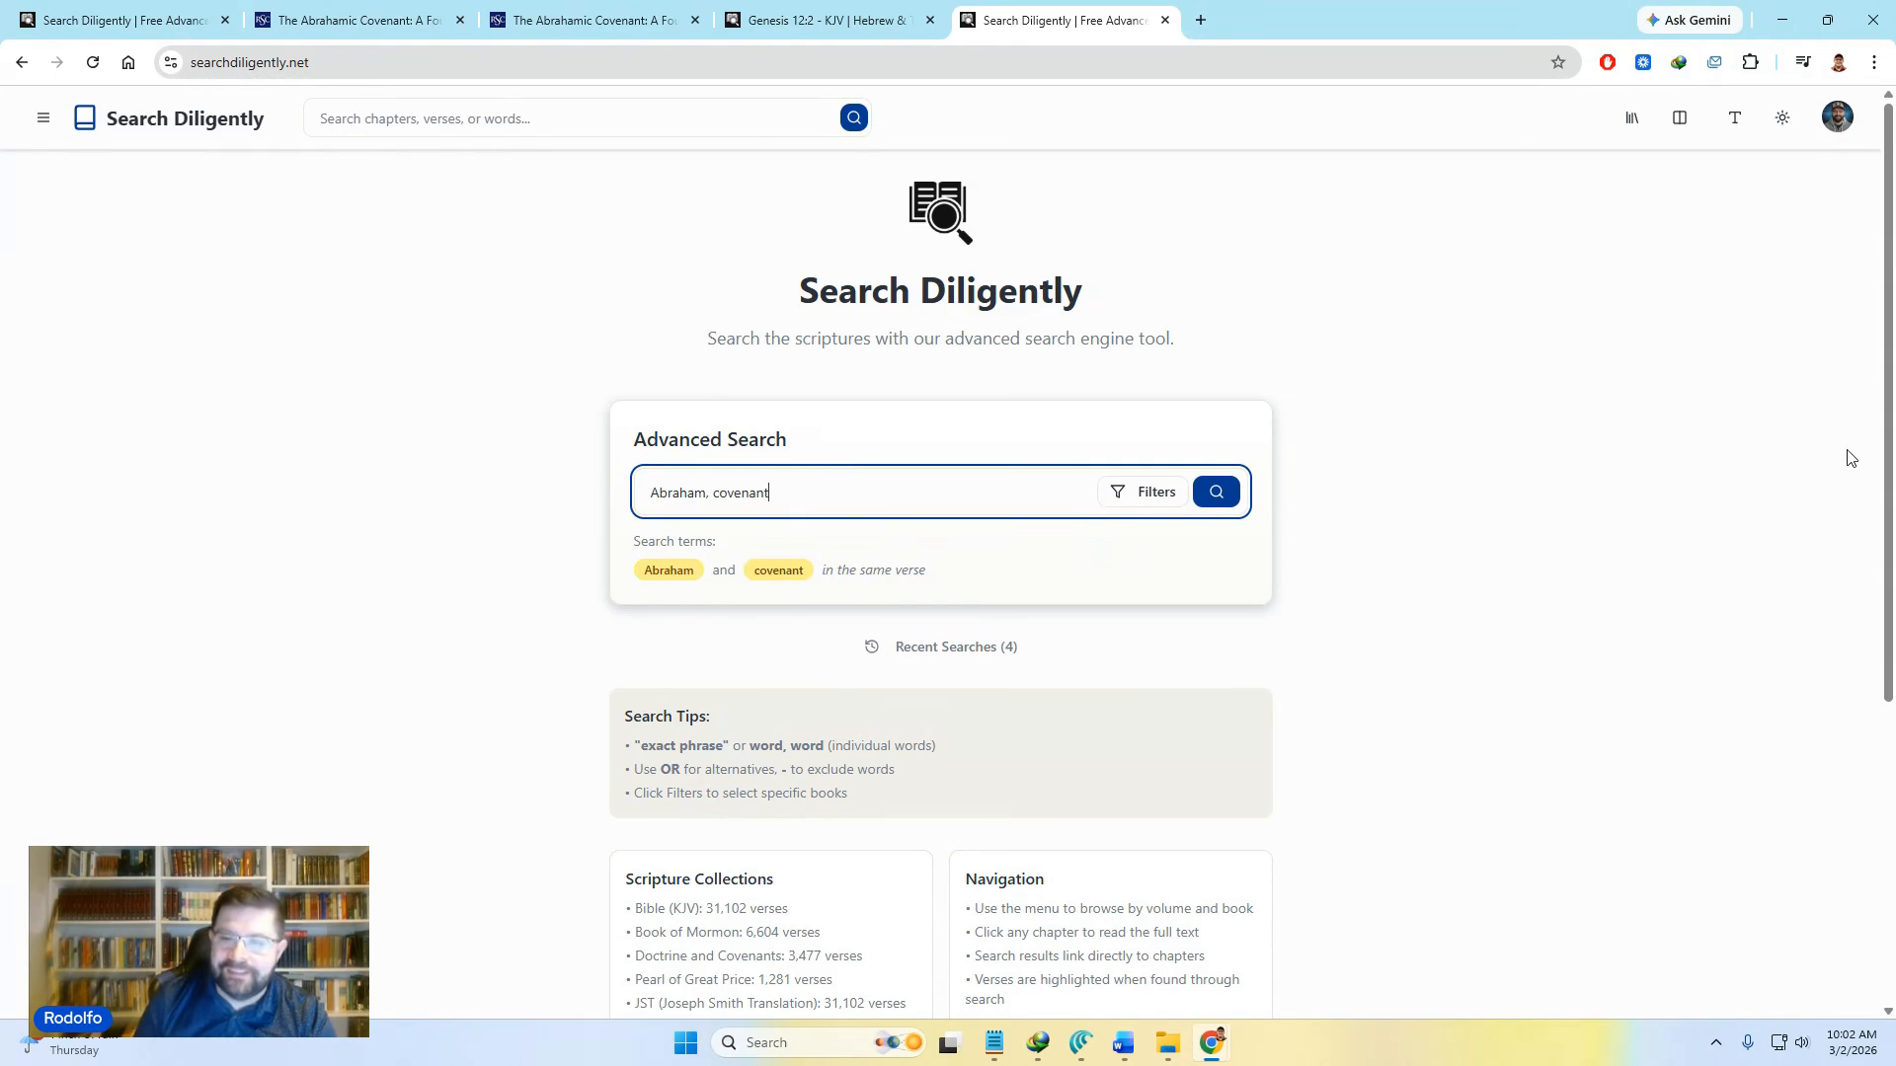
left_click(1219, 505)
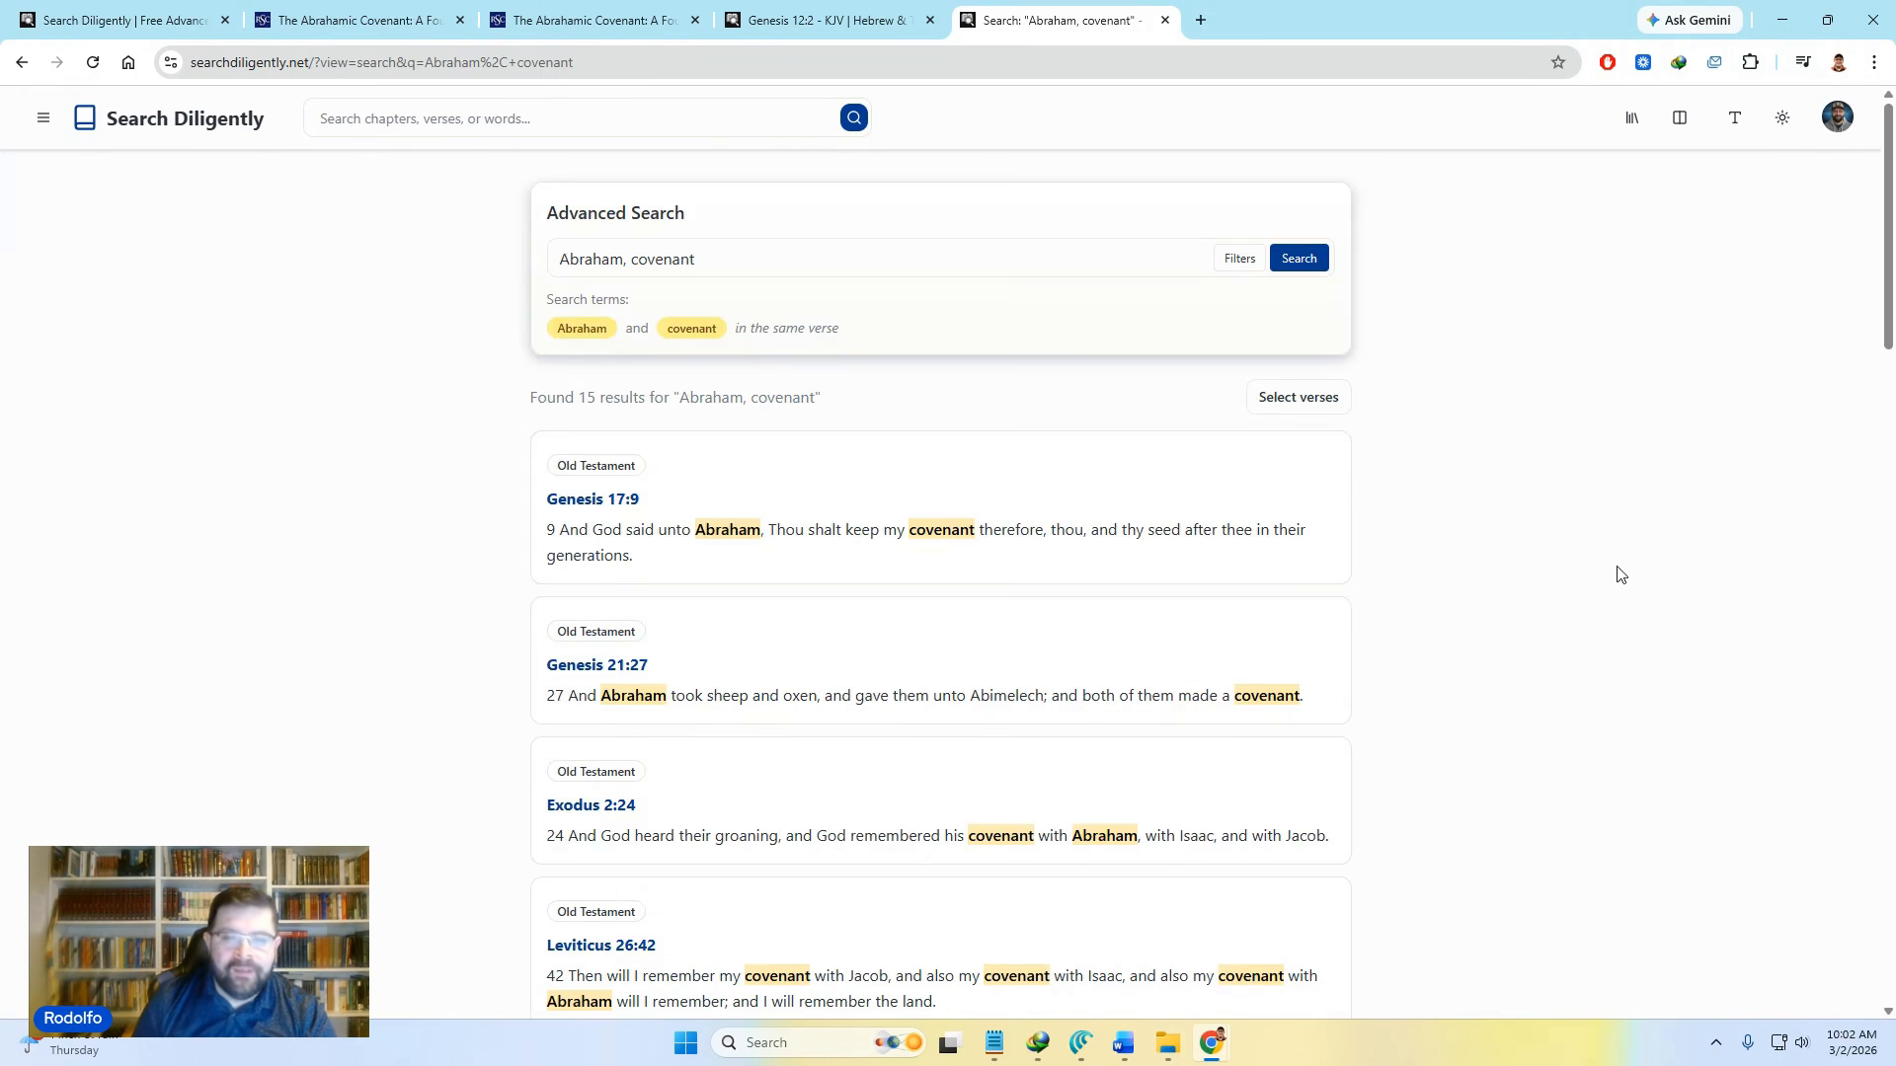
Step: Enter selection mode and tick Genesis 17:9, Genesis 21:27, 1 Nephi 15:18 and 3 Nephi 20:25
left_click(1298, 398)
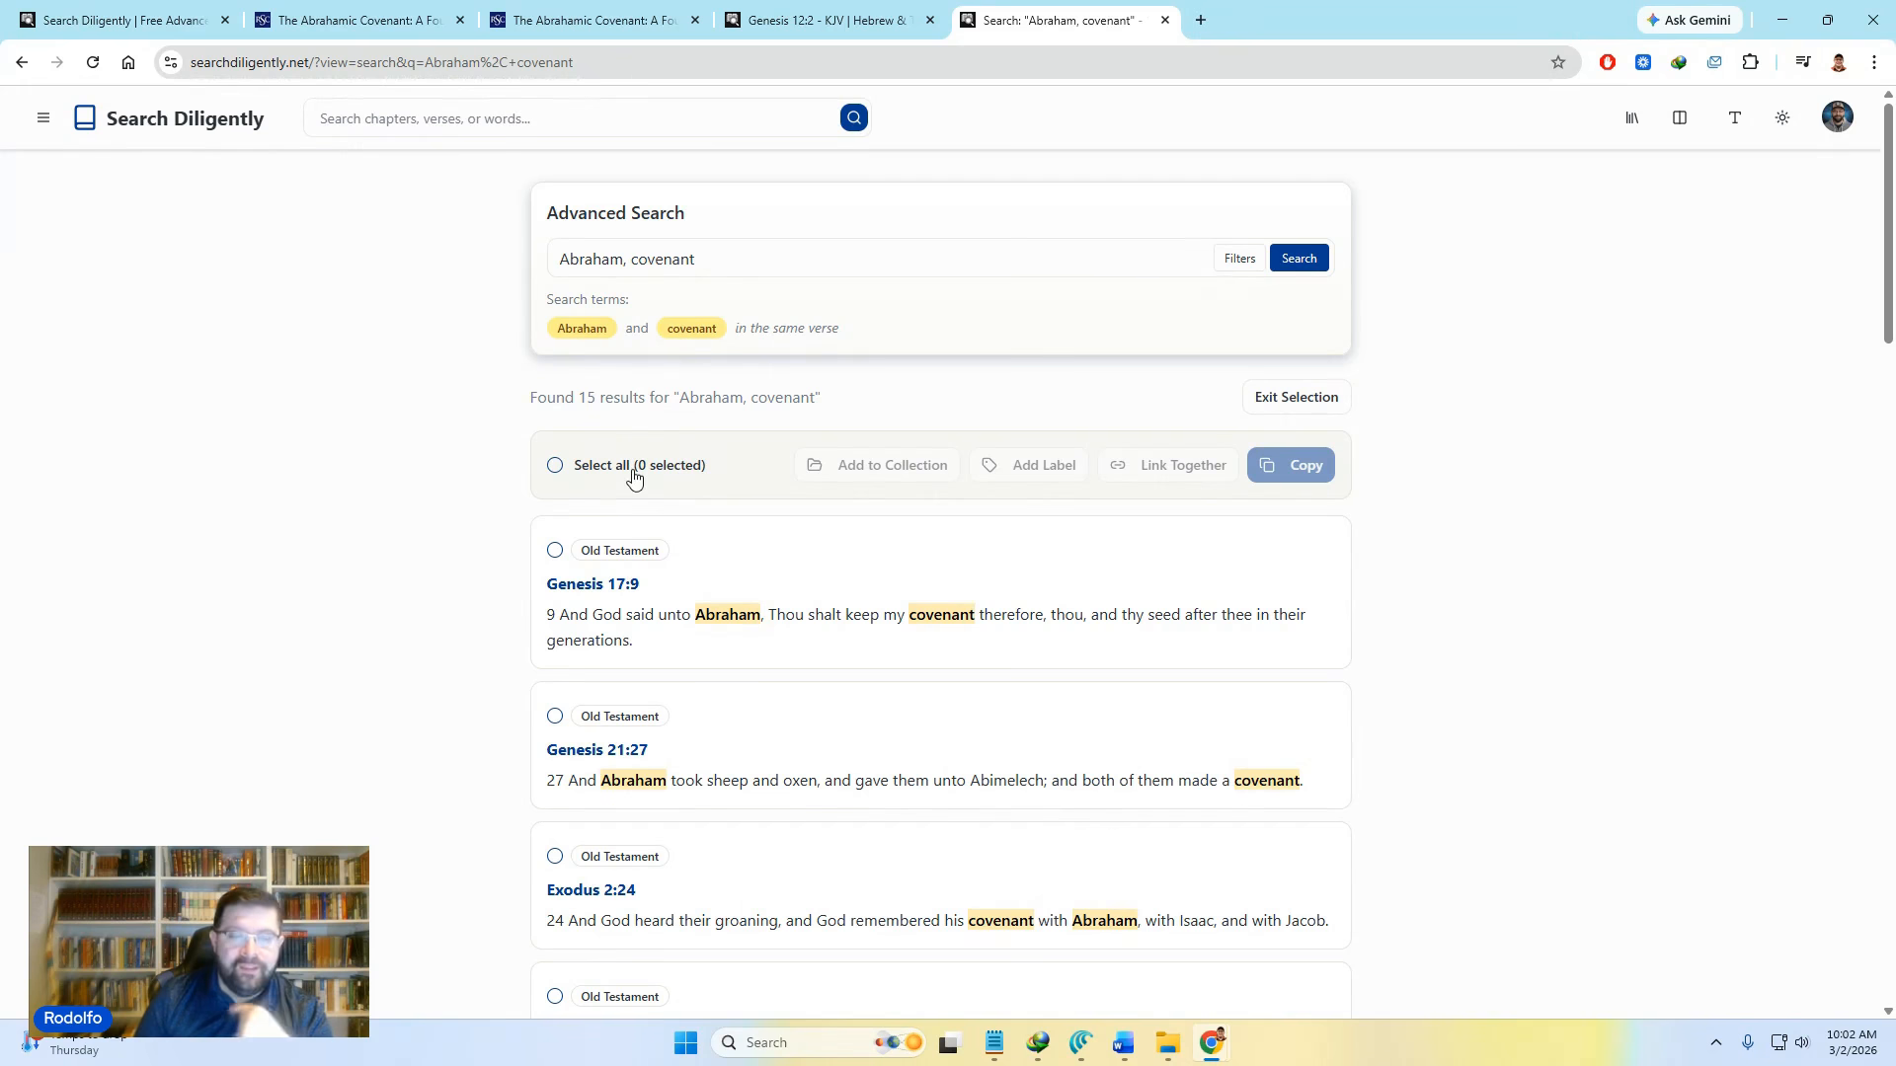
scroll(613, 677, "down", 2)
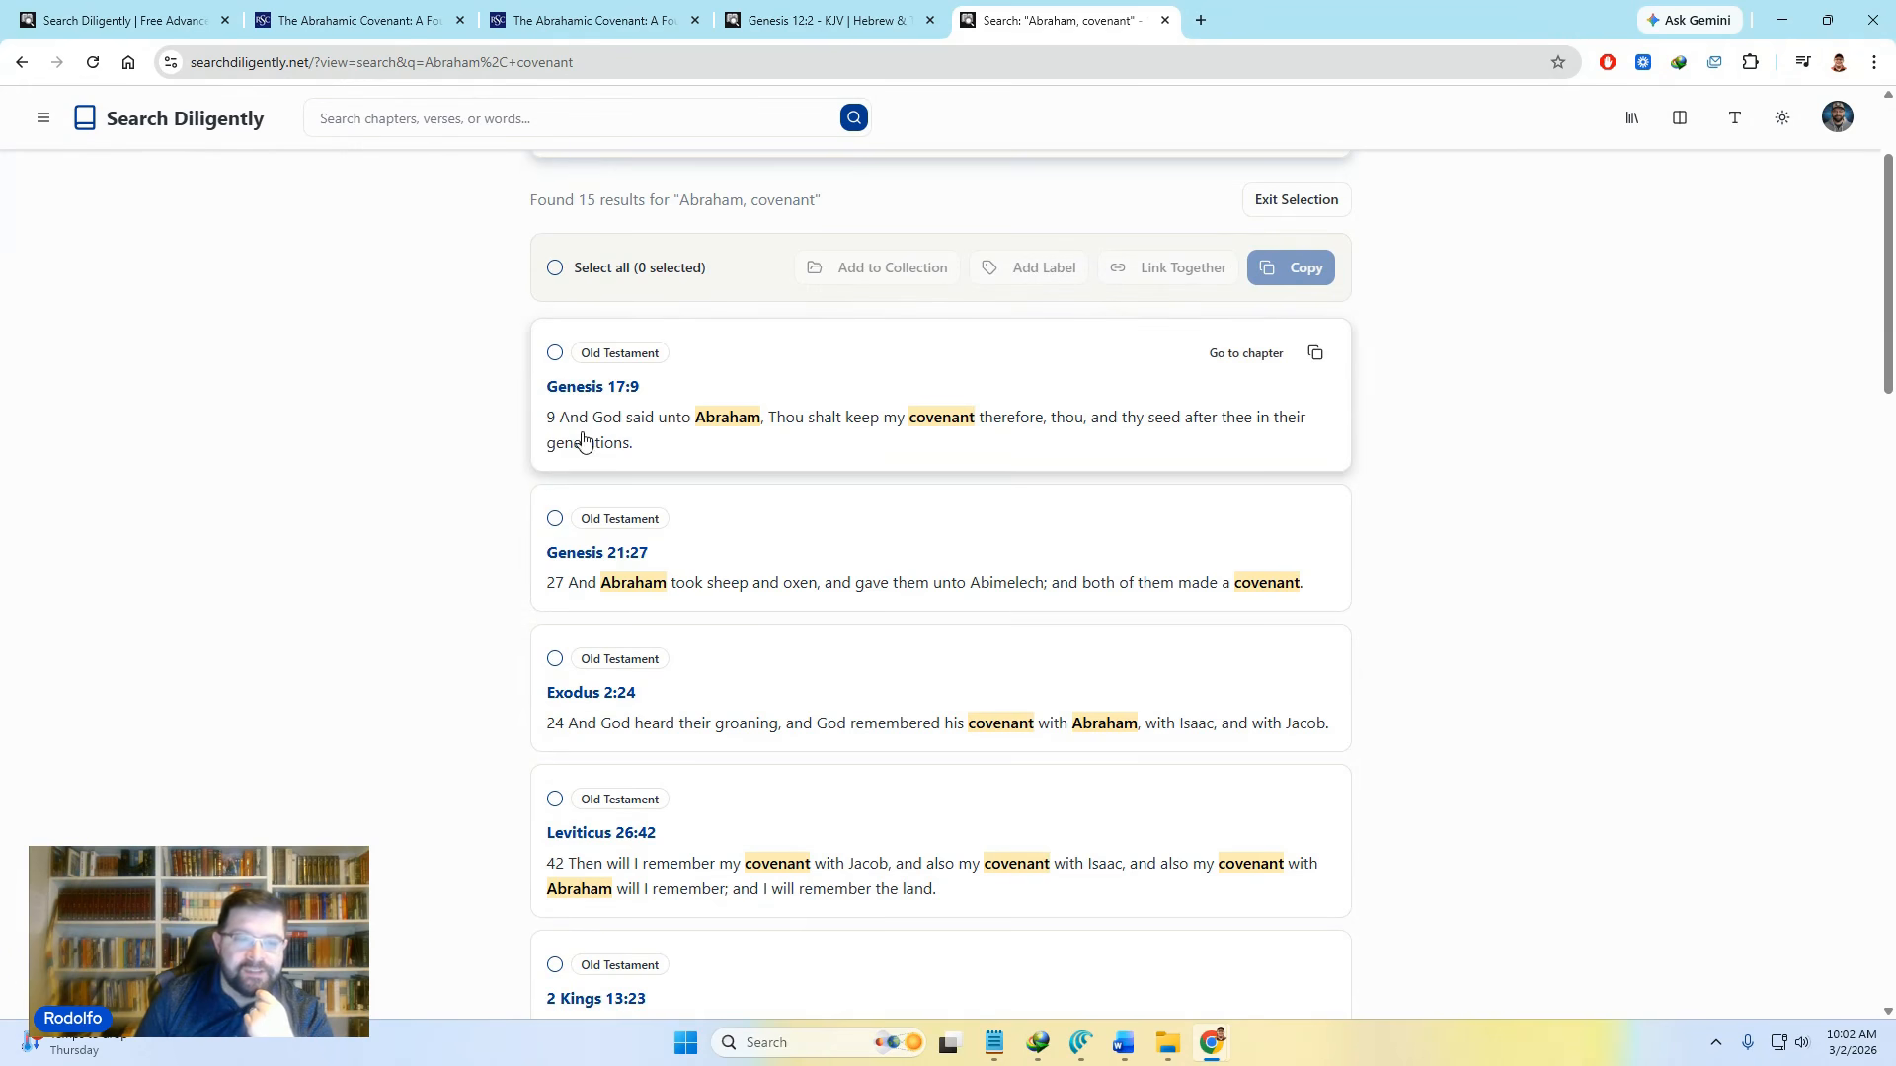
left_click(556, 356)
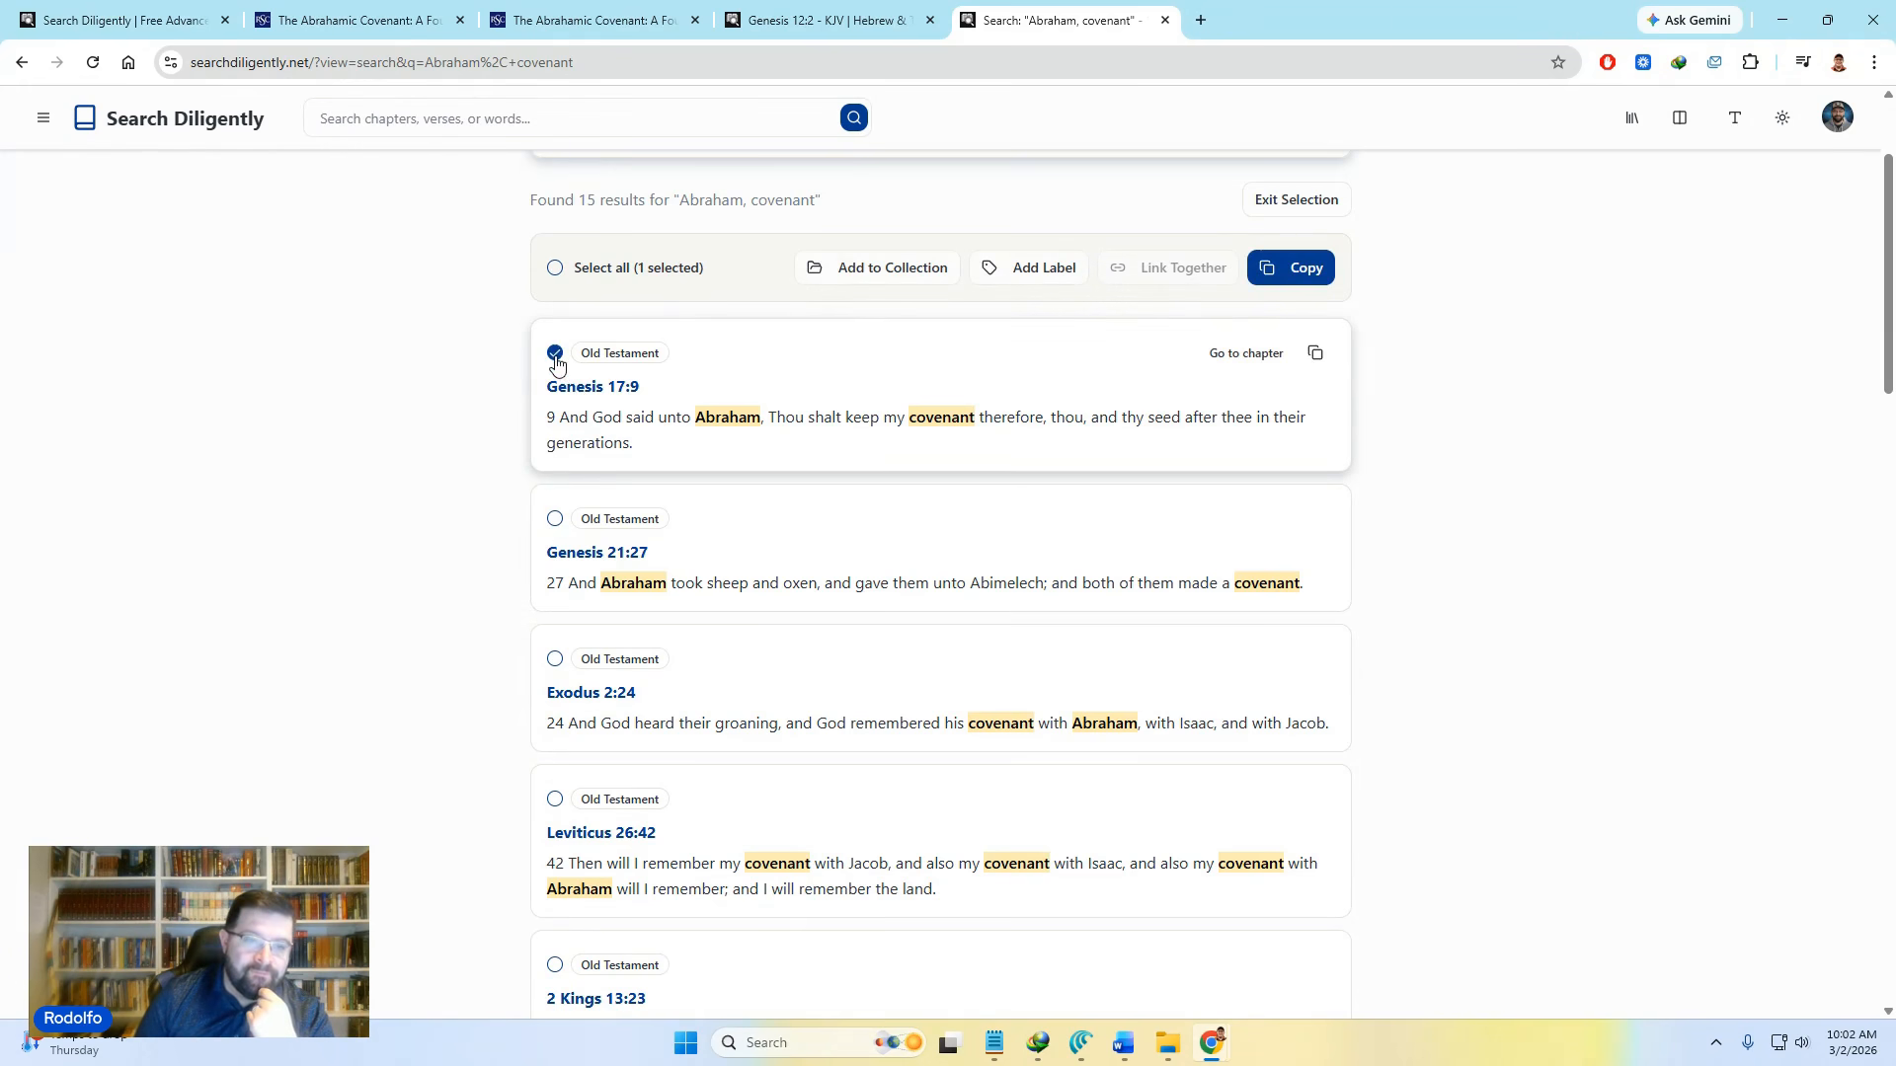
left_click(554, 519)
scroll(656, 626, "down", 12)
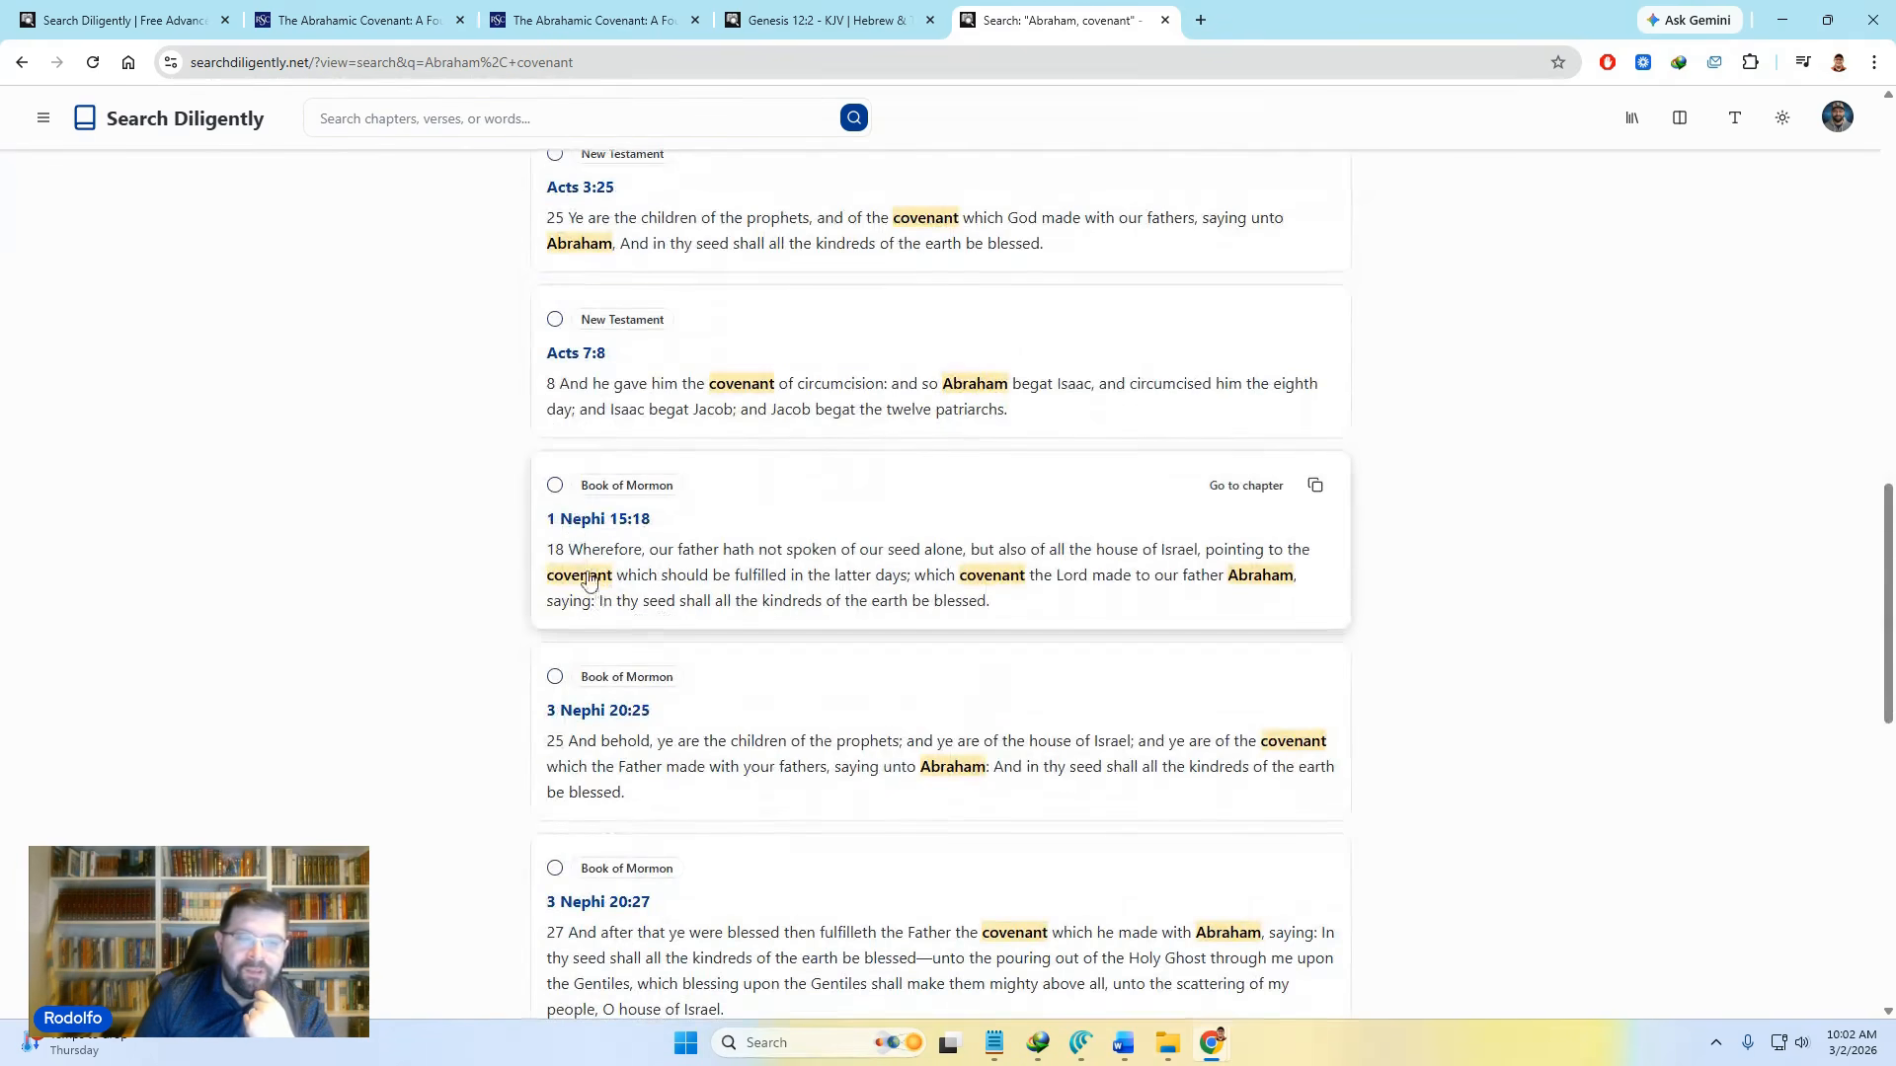
left_click(556, 488)
left_click(555, 677)
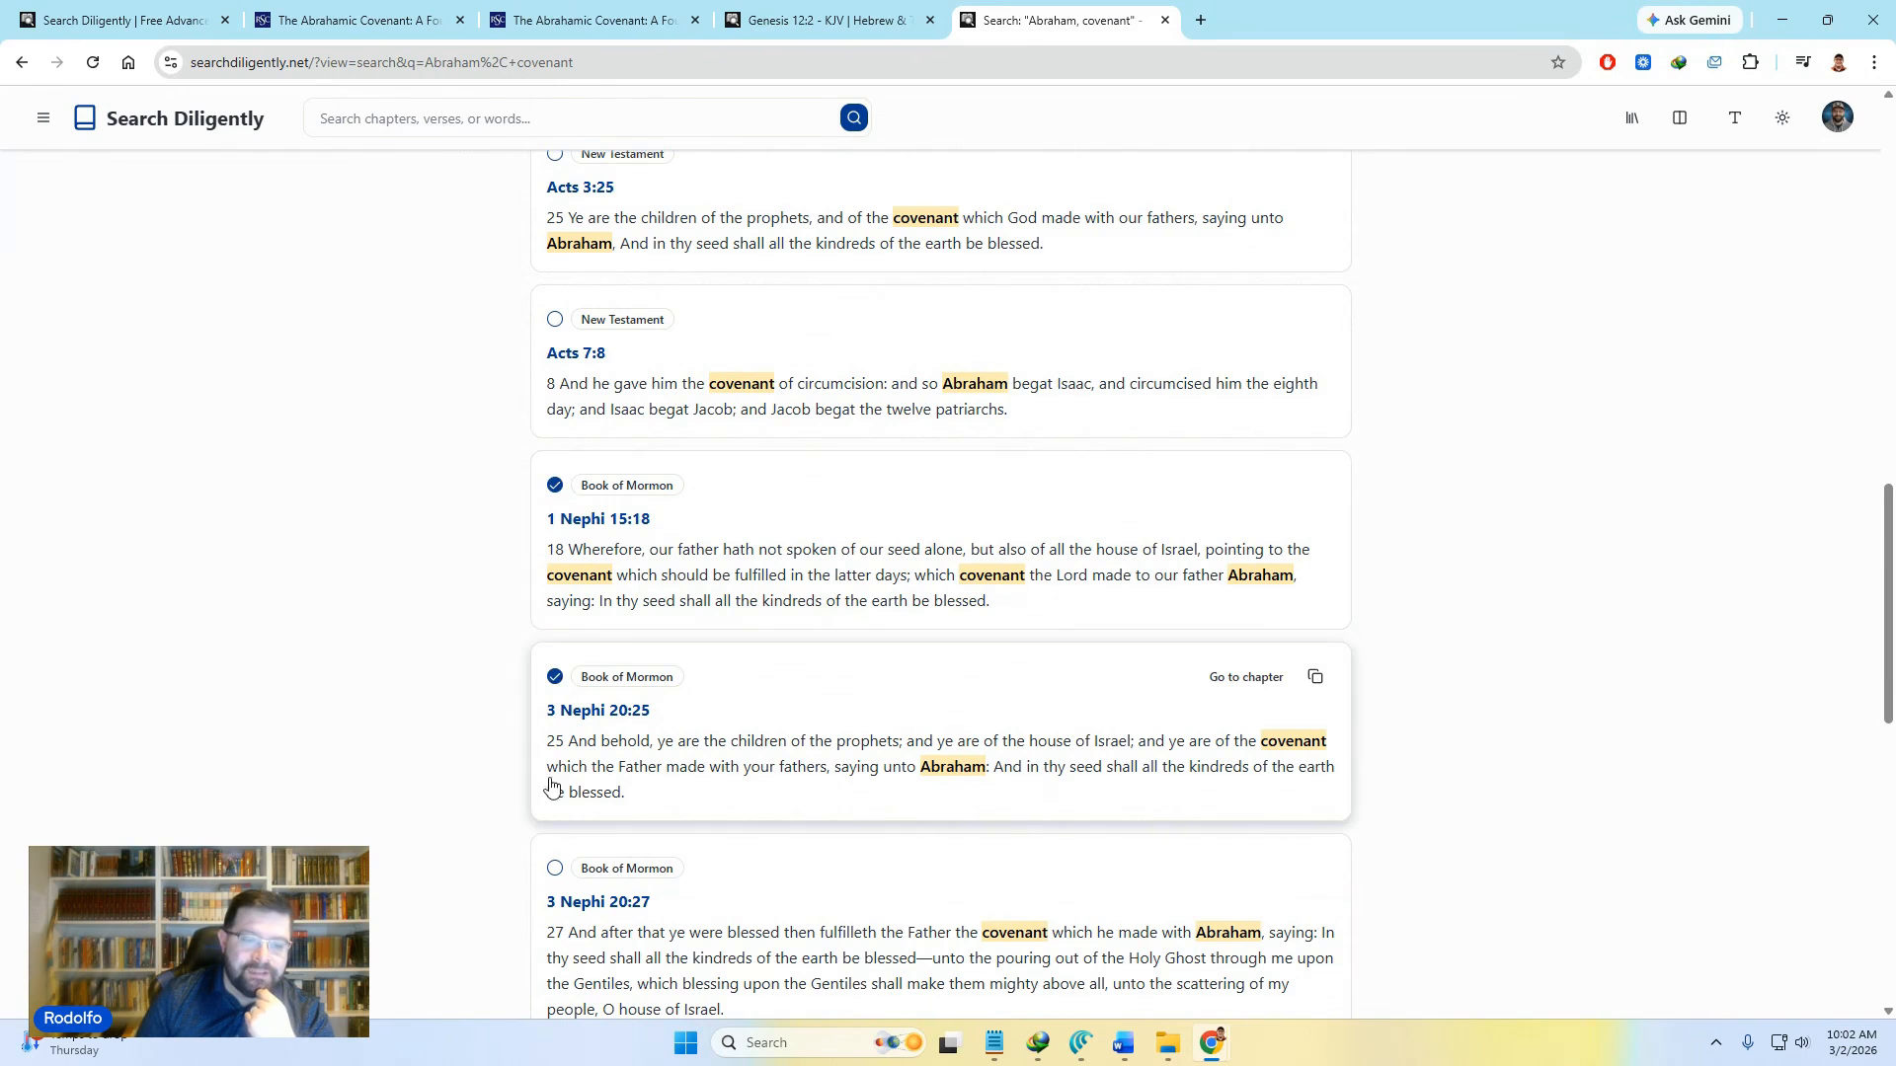
Step: Also tick 3 Nephi 20:27, Mormon 5:20 and Ether 13:11
scroll(551, 785, "down", 1)
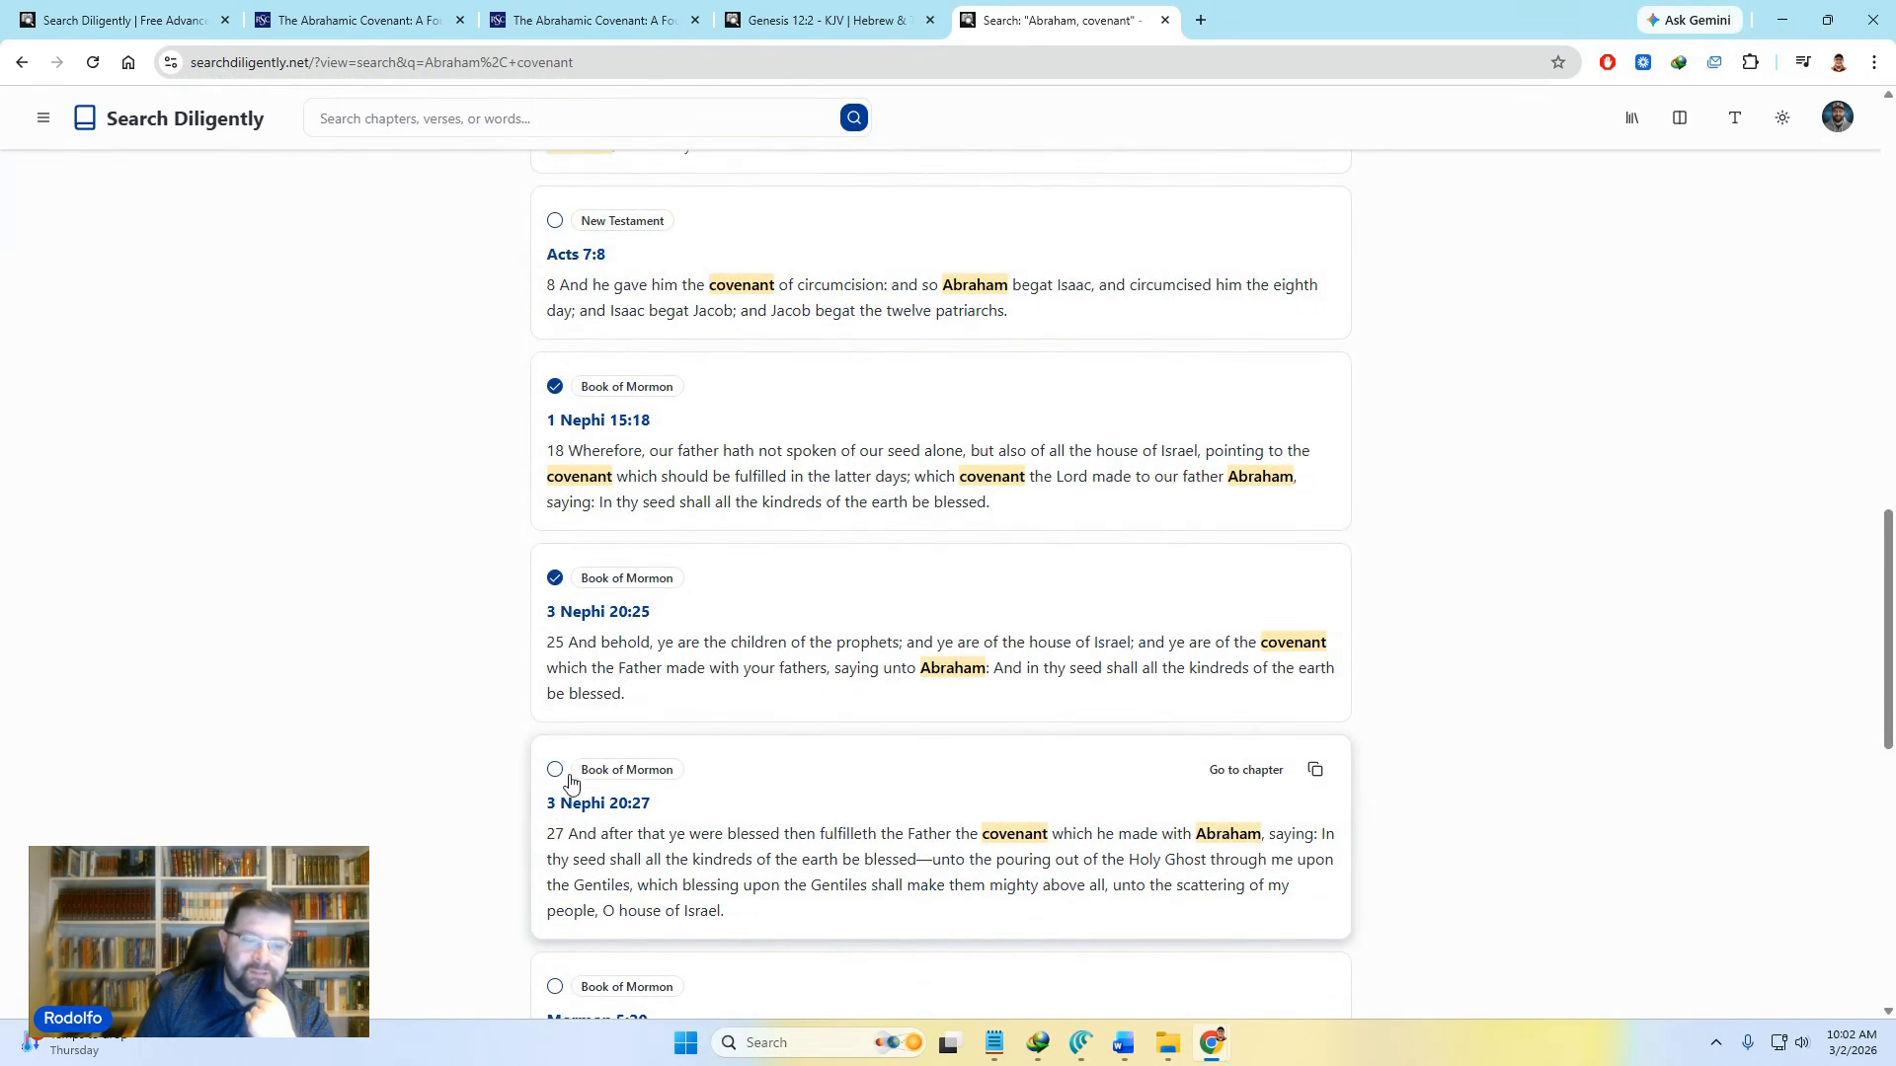
left_click(556, 770)
scroll(564, 801, "down", 4)
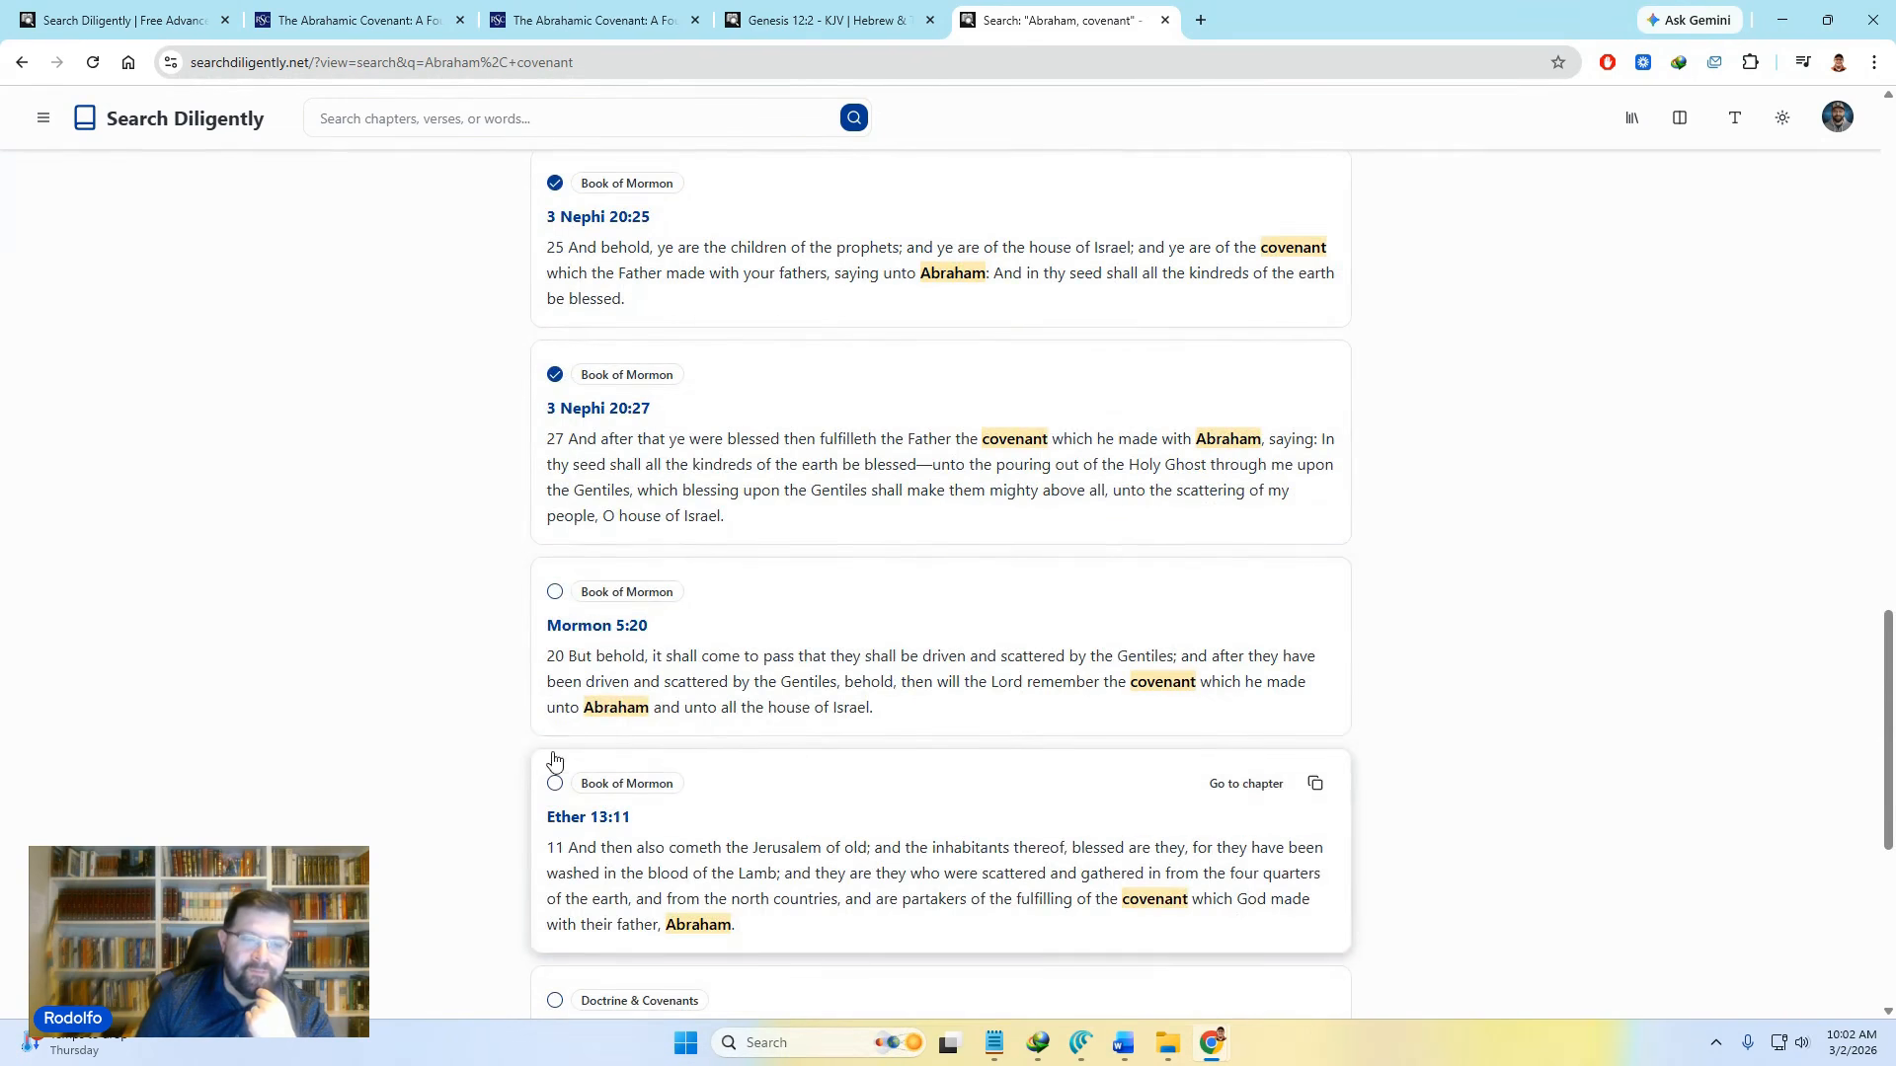
left_click(556, 592)
left_click(555, 784)
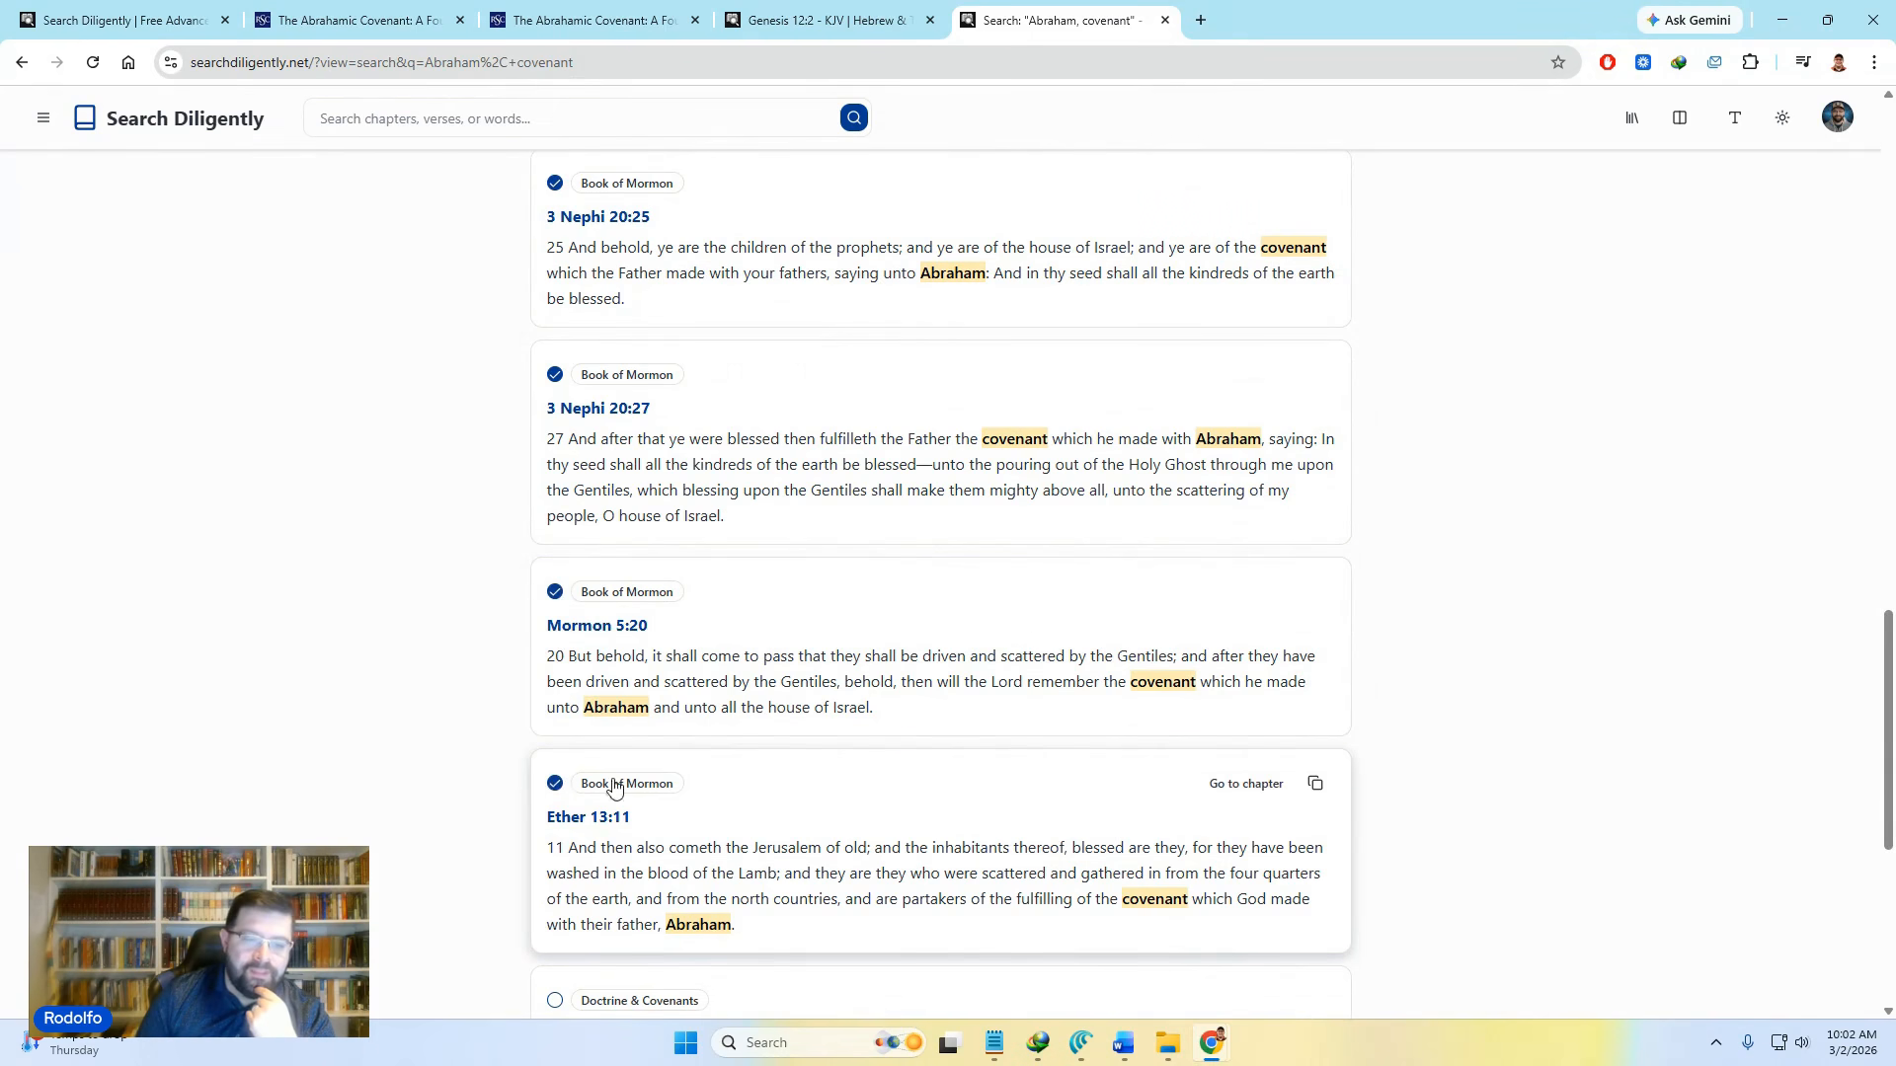
scroll(882, 827, "down", 4)
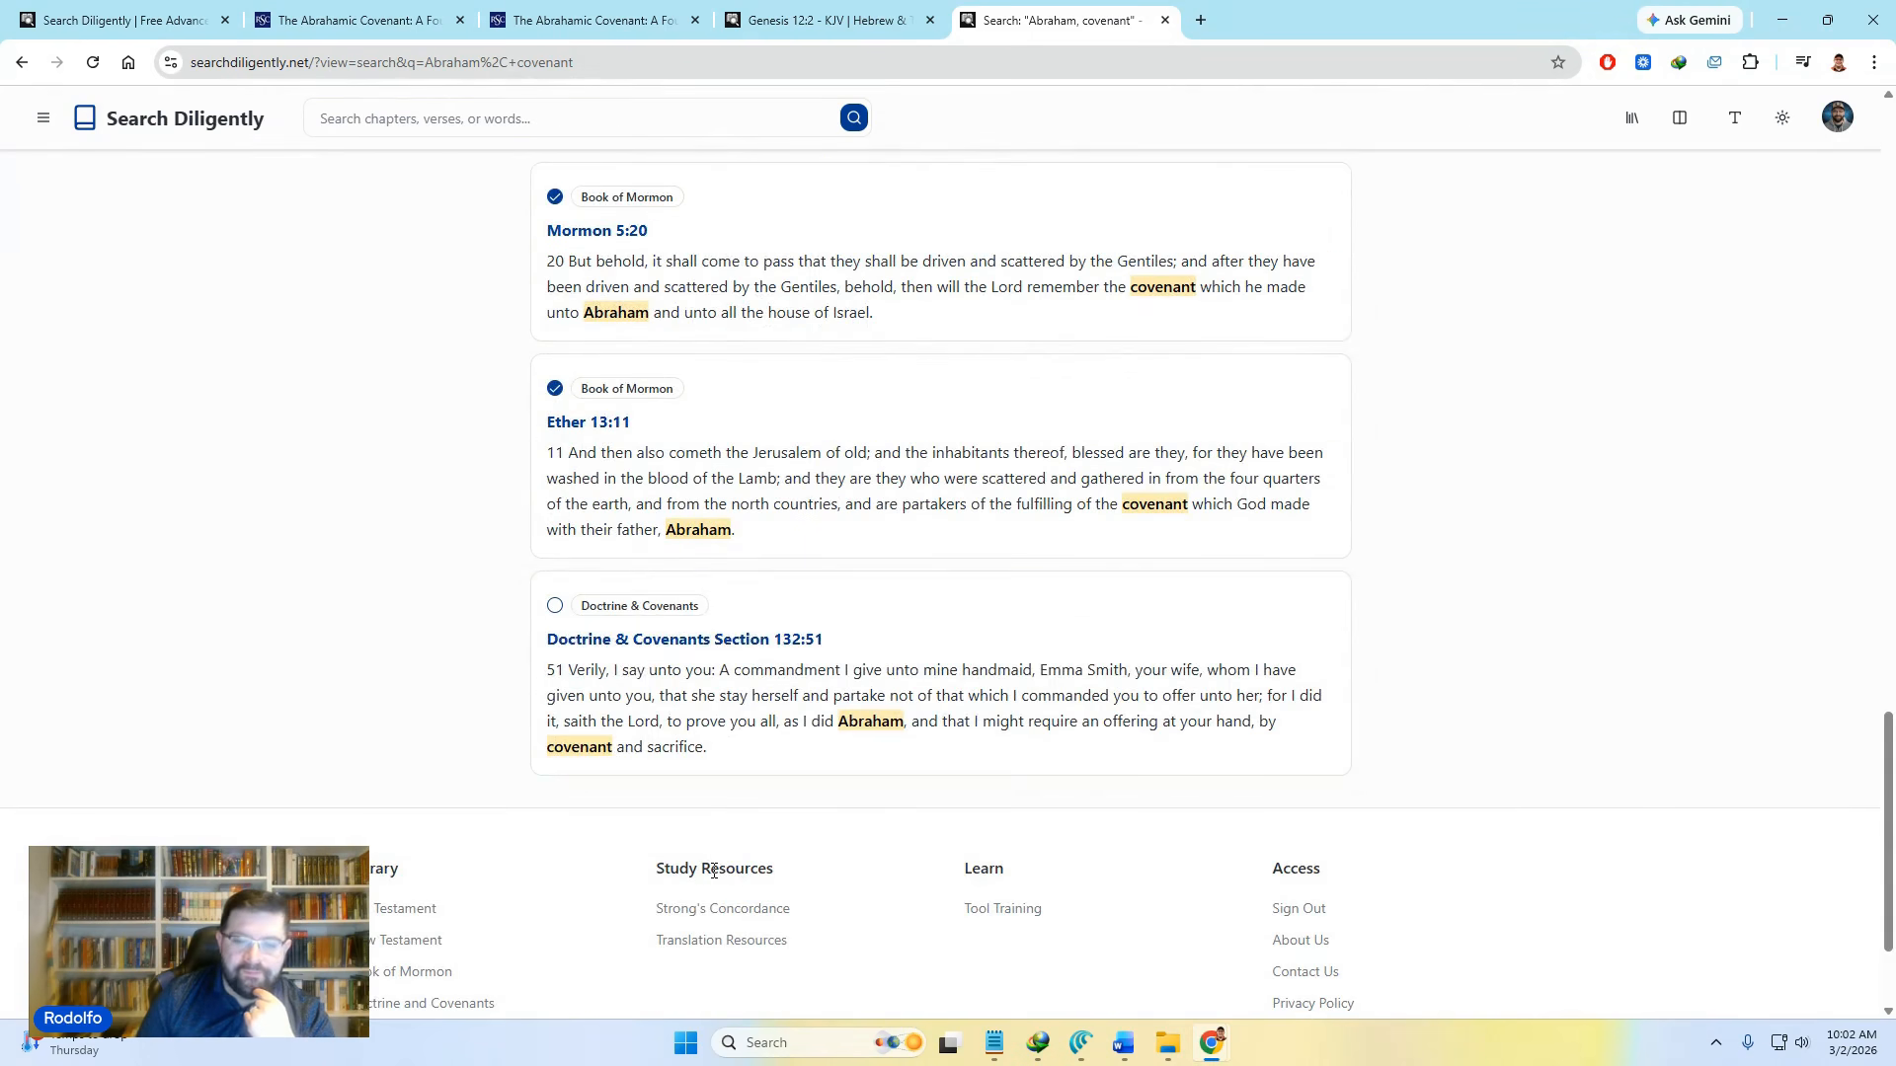
scroll(725, 829, "up", 20)
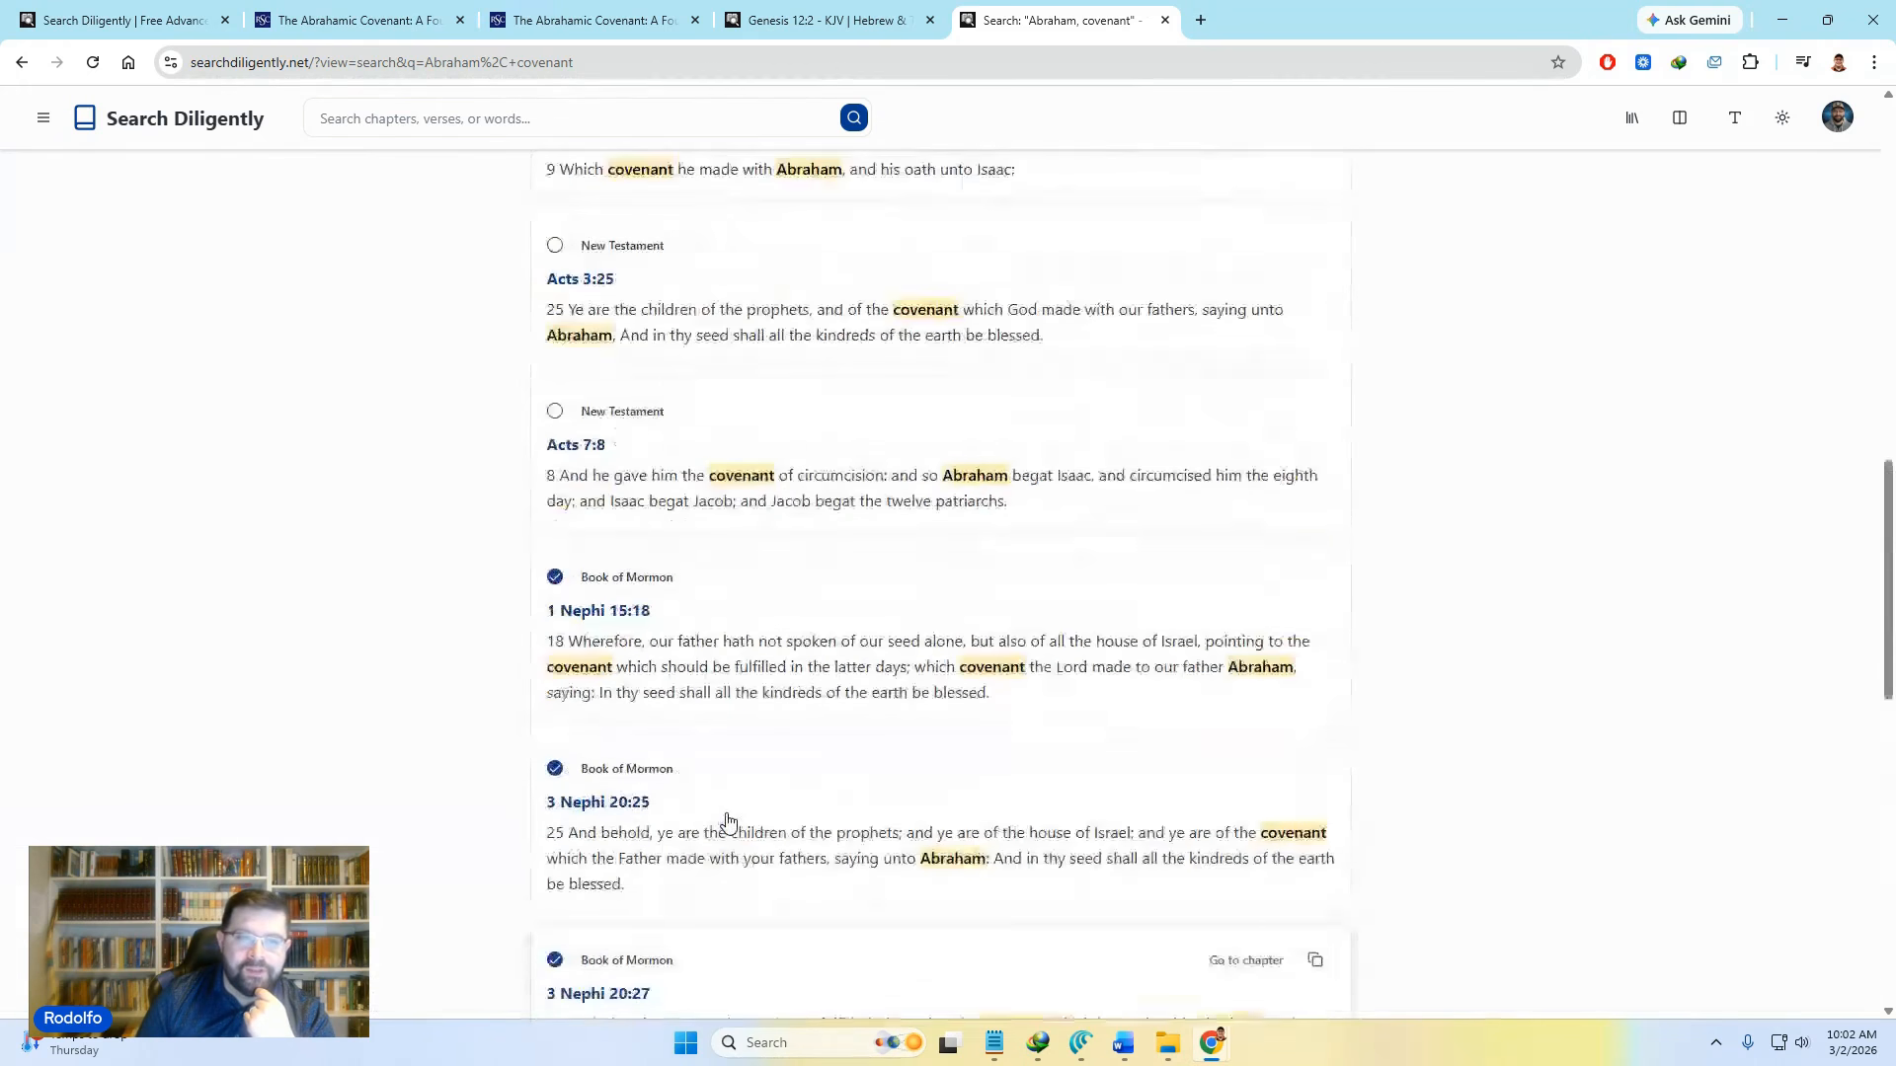
scroll(731, 828, "down", 20)
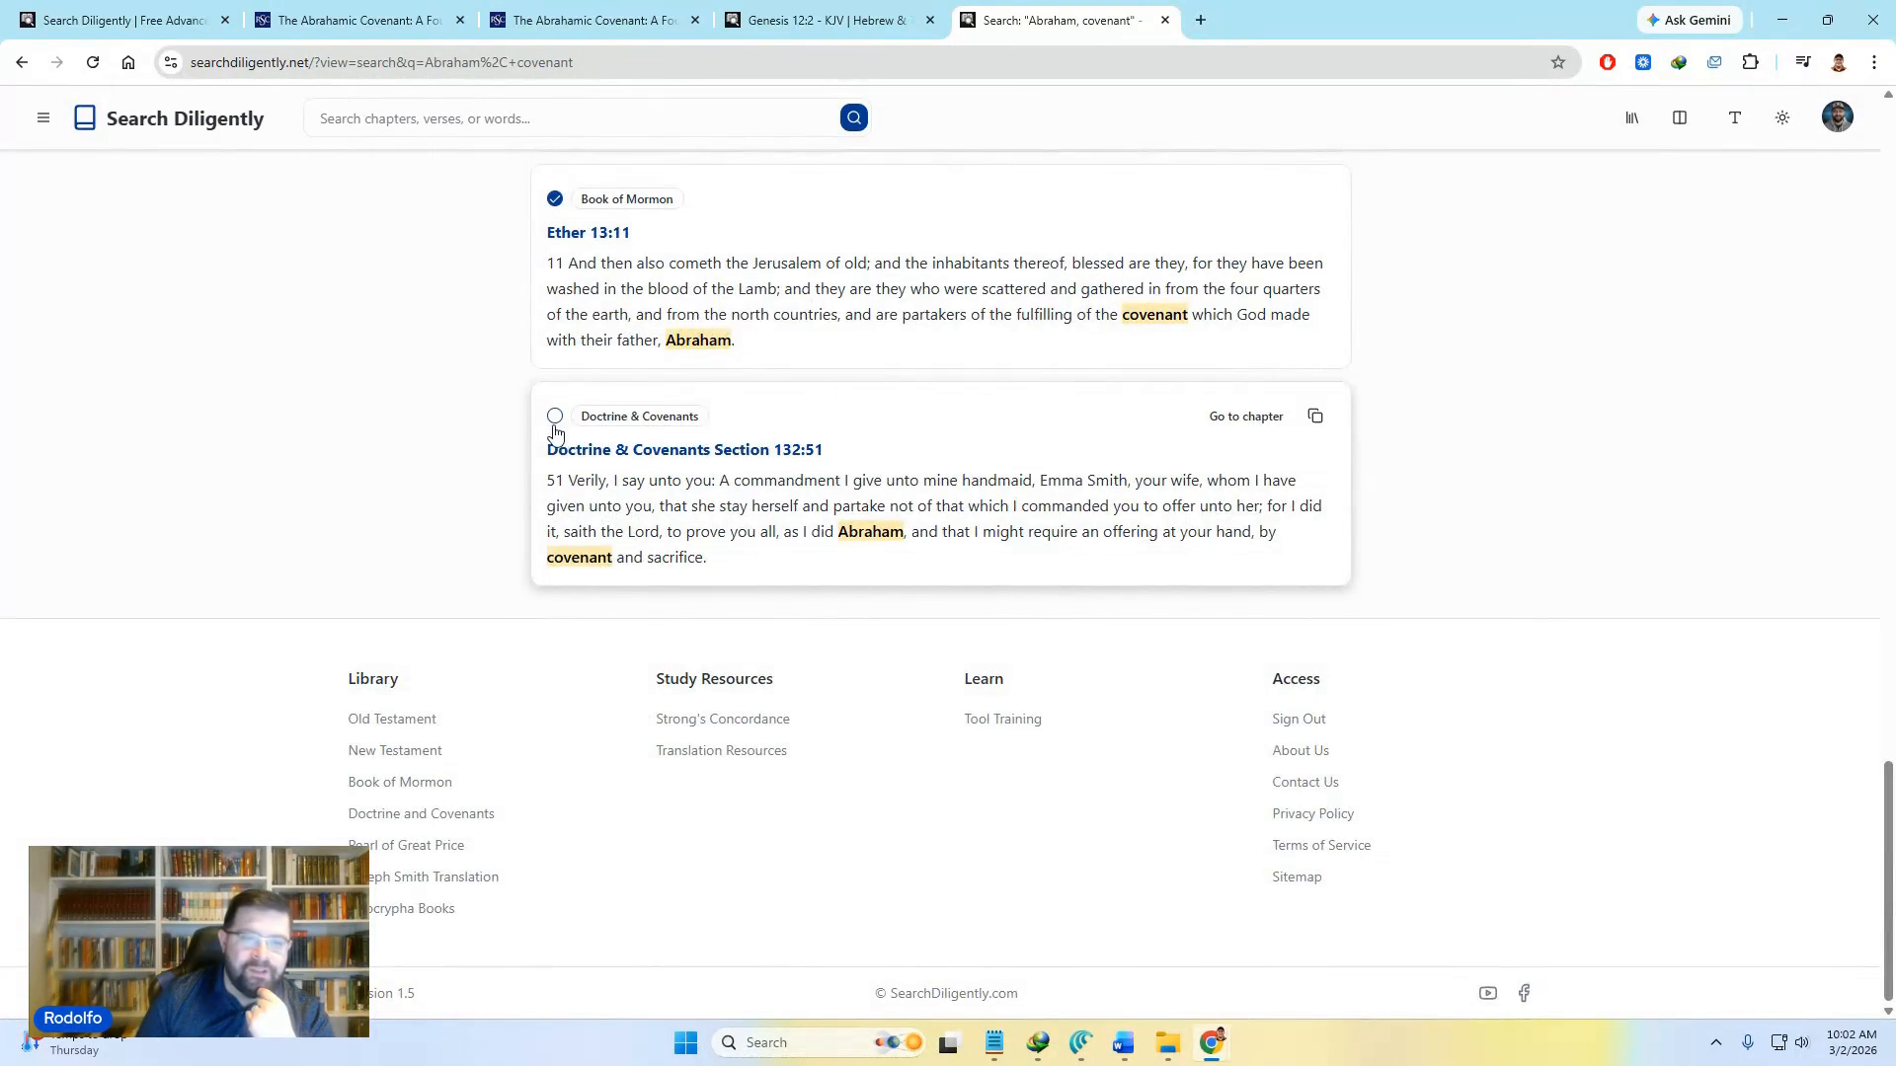
scroll(617, 550, "up", 20)
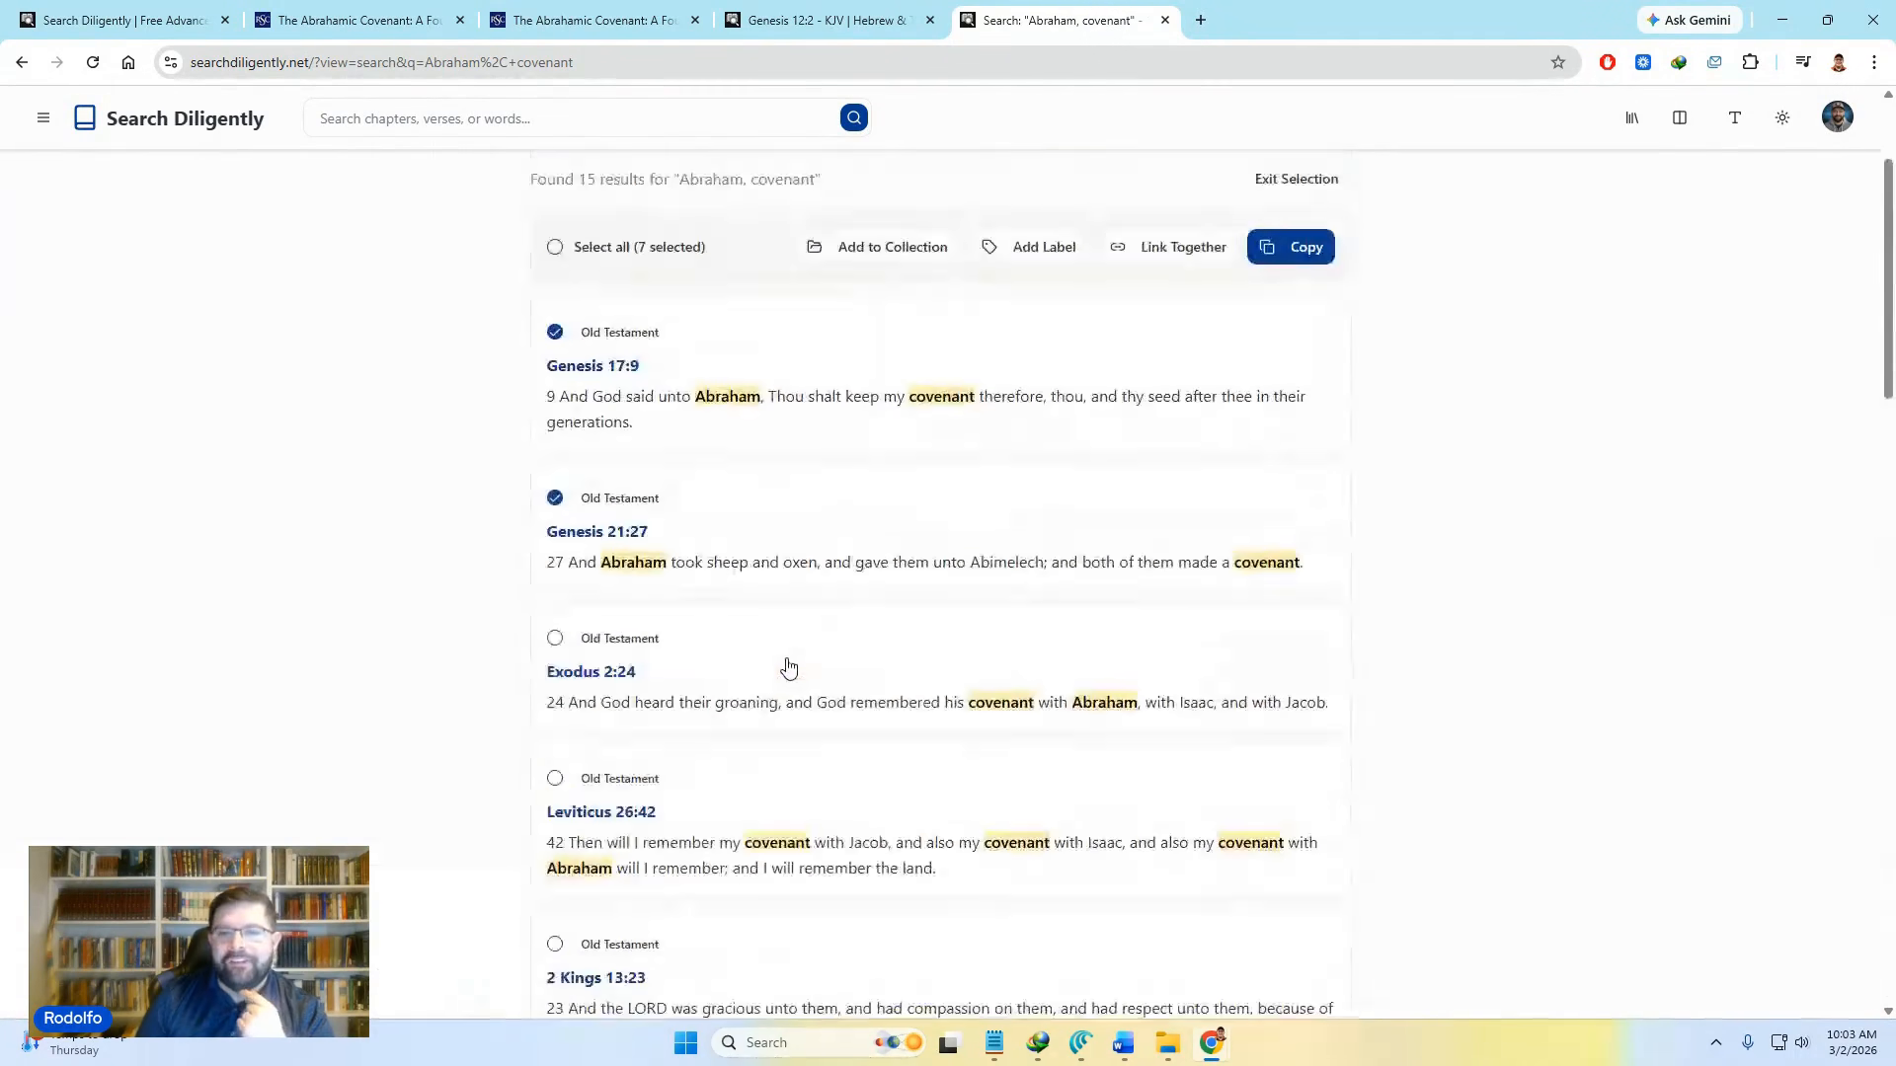
scroll(788, 667, "up", 3)
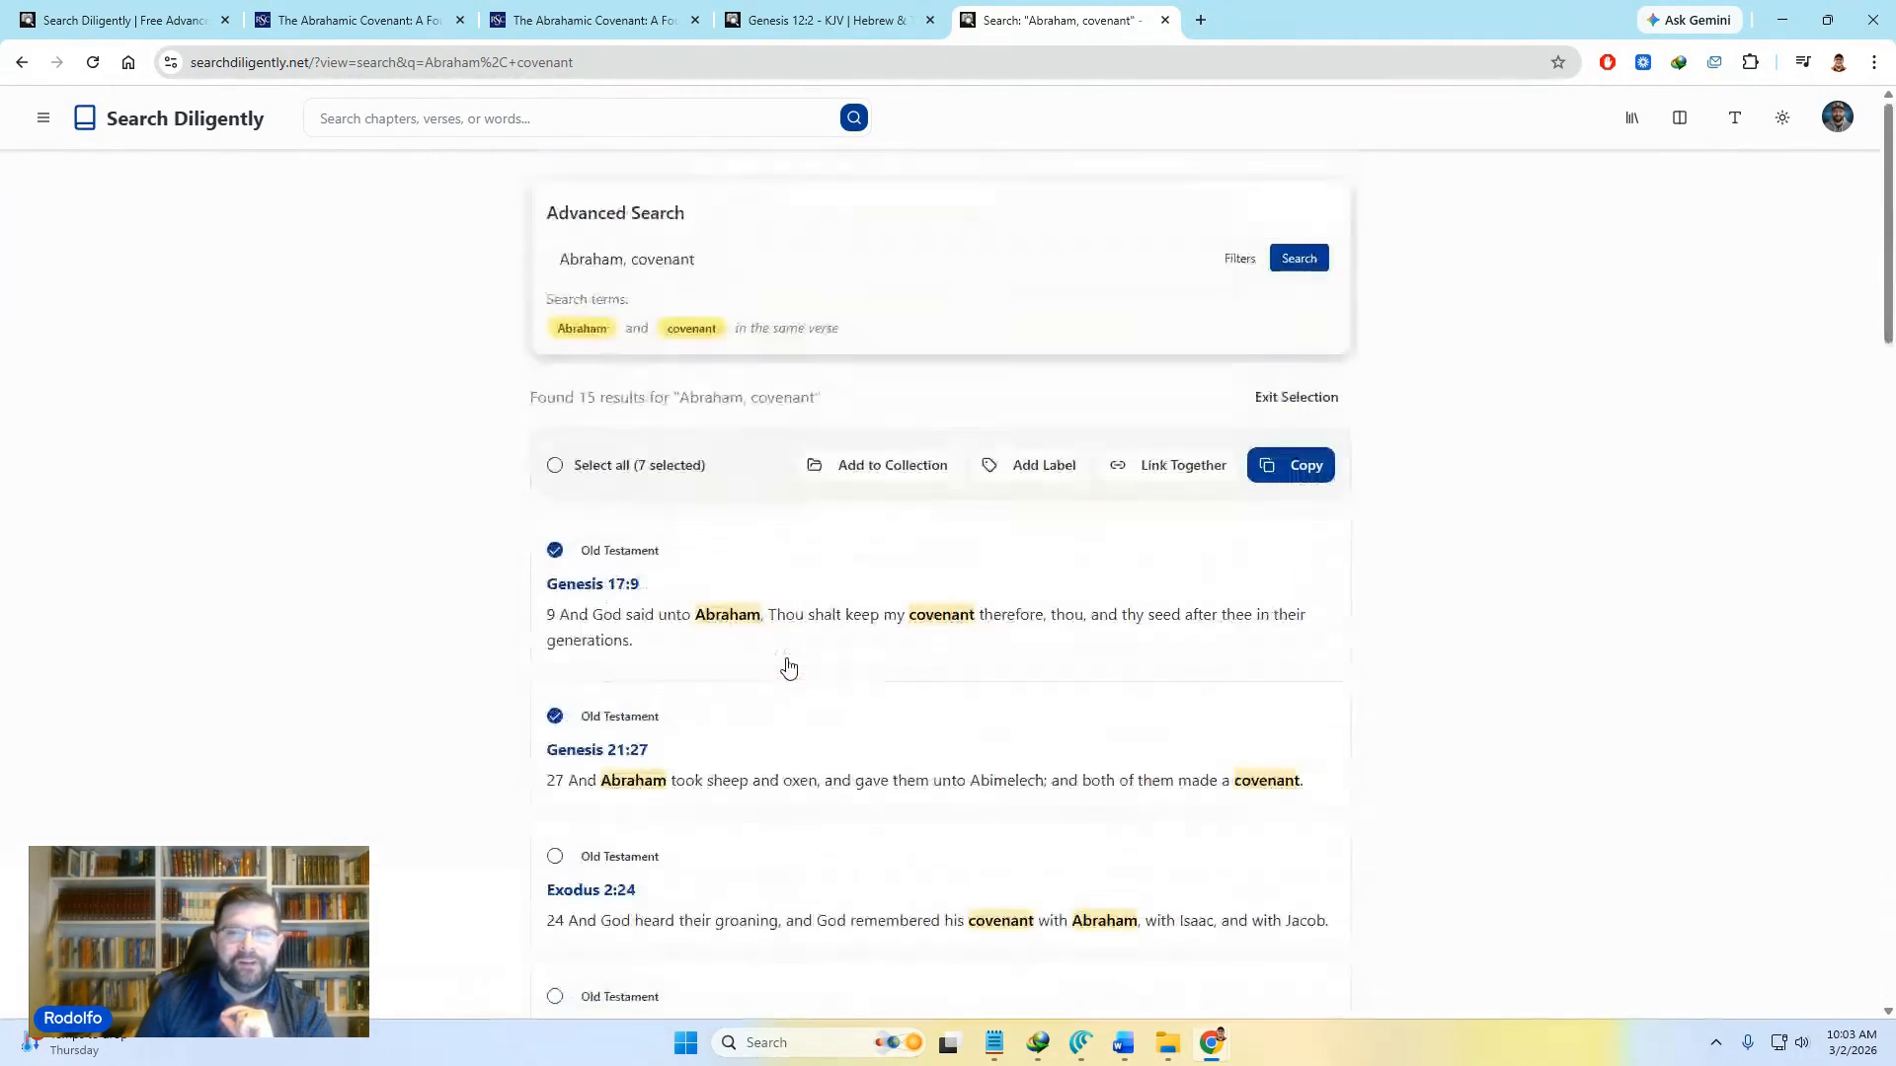
Step: Add the seven checked verses to Abrahamic Covenant, exit selection mode, and return to the collection
left_click(847, 474)
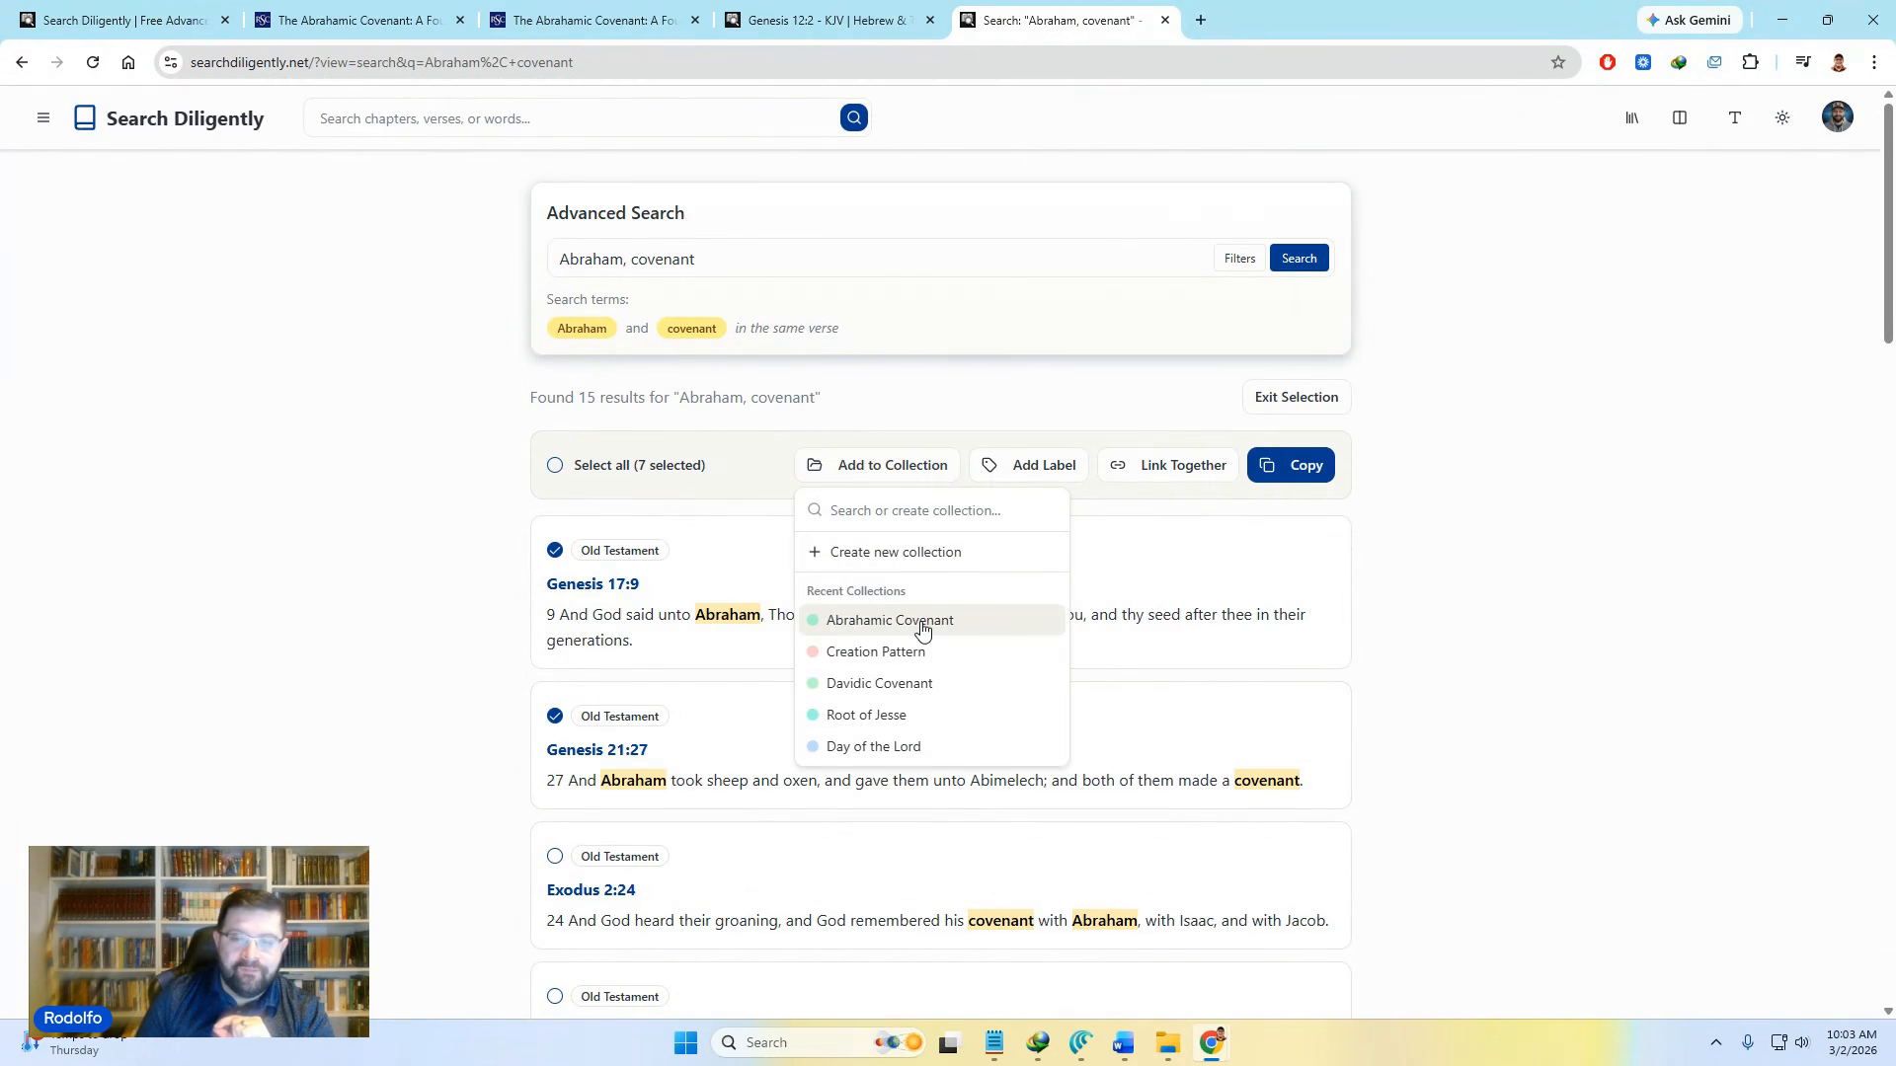
left_click(922, 631)
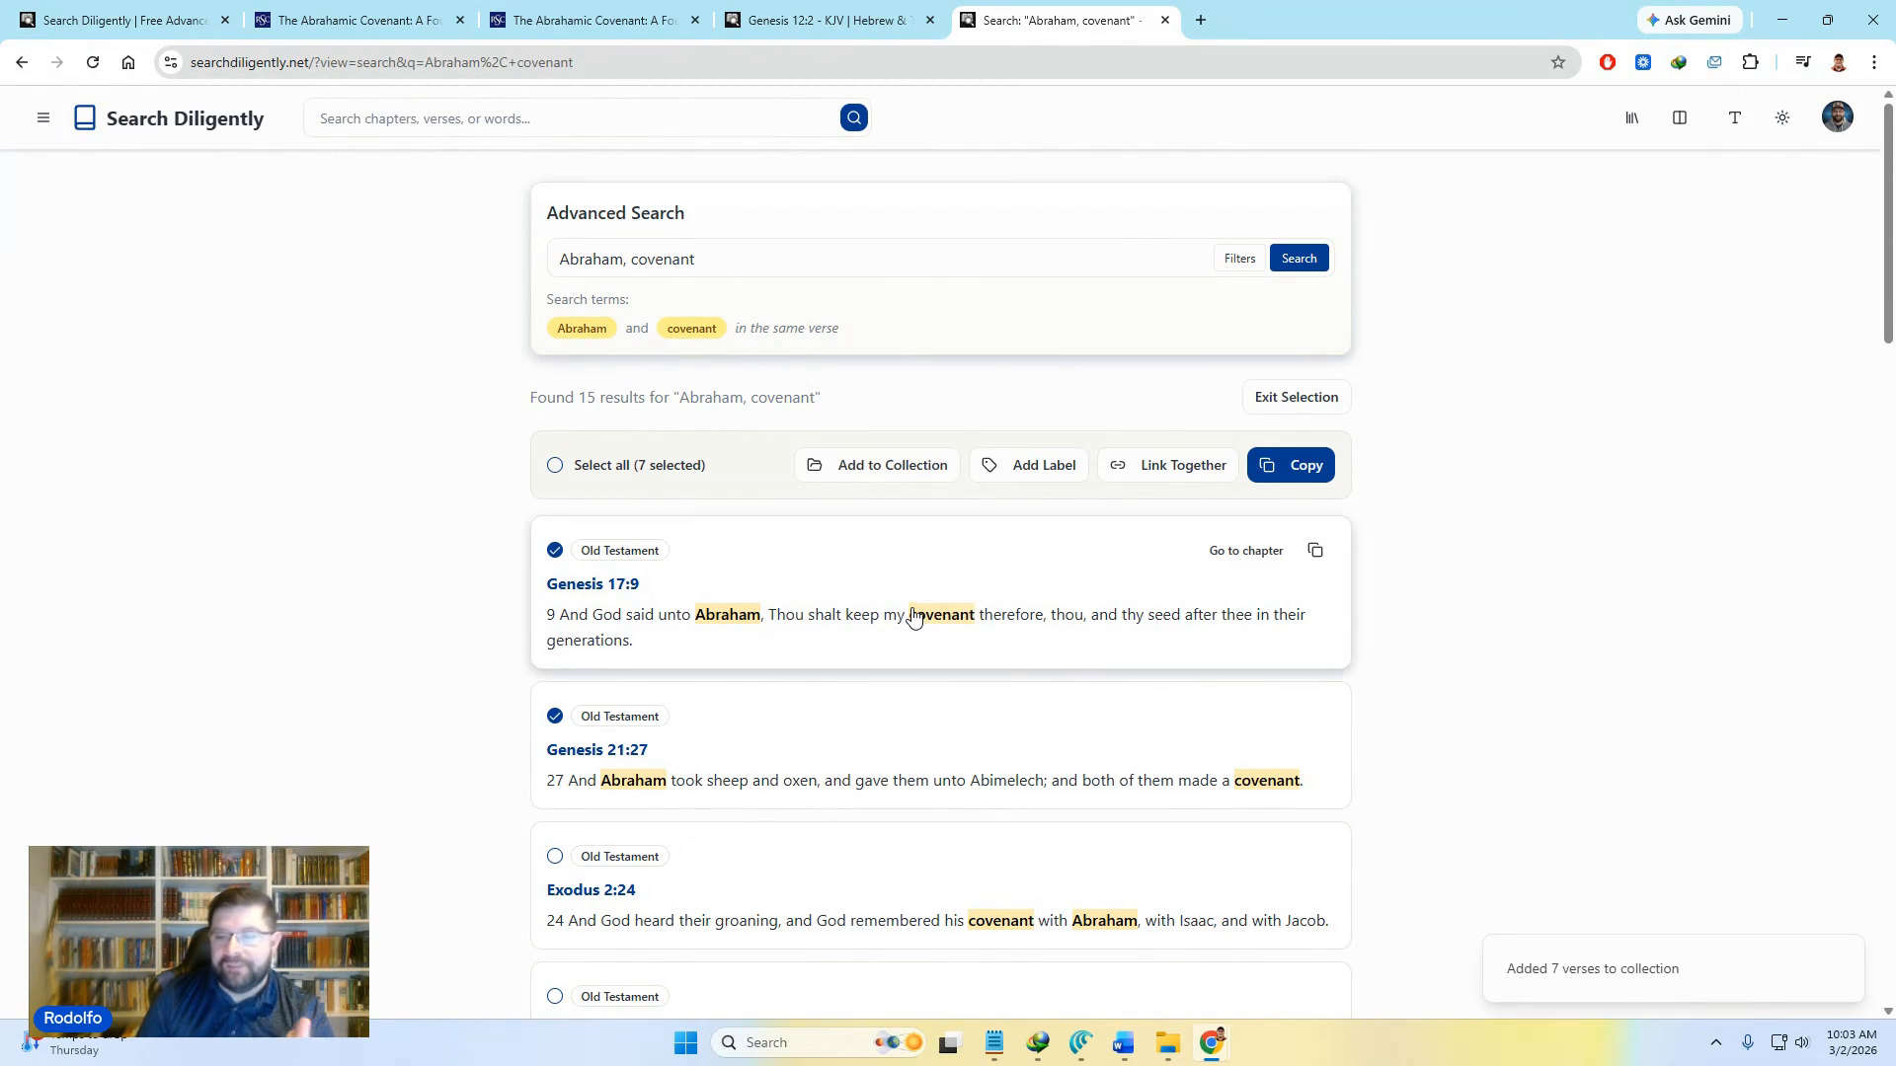
left_click(1298, 400)
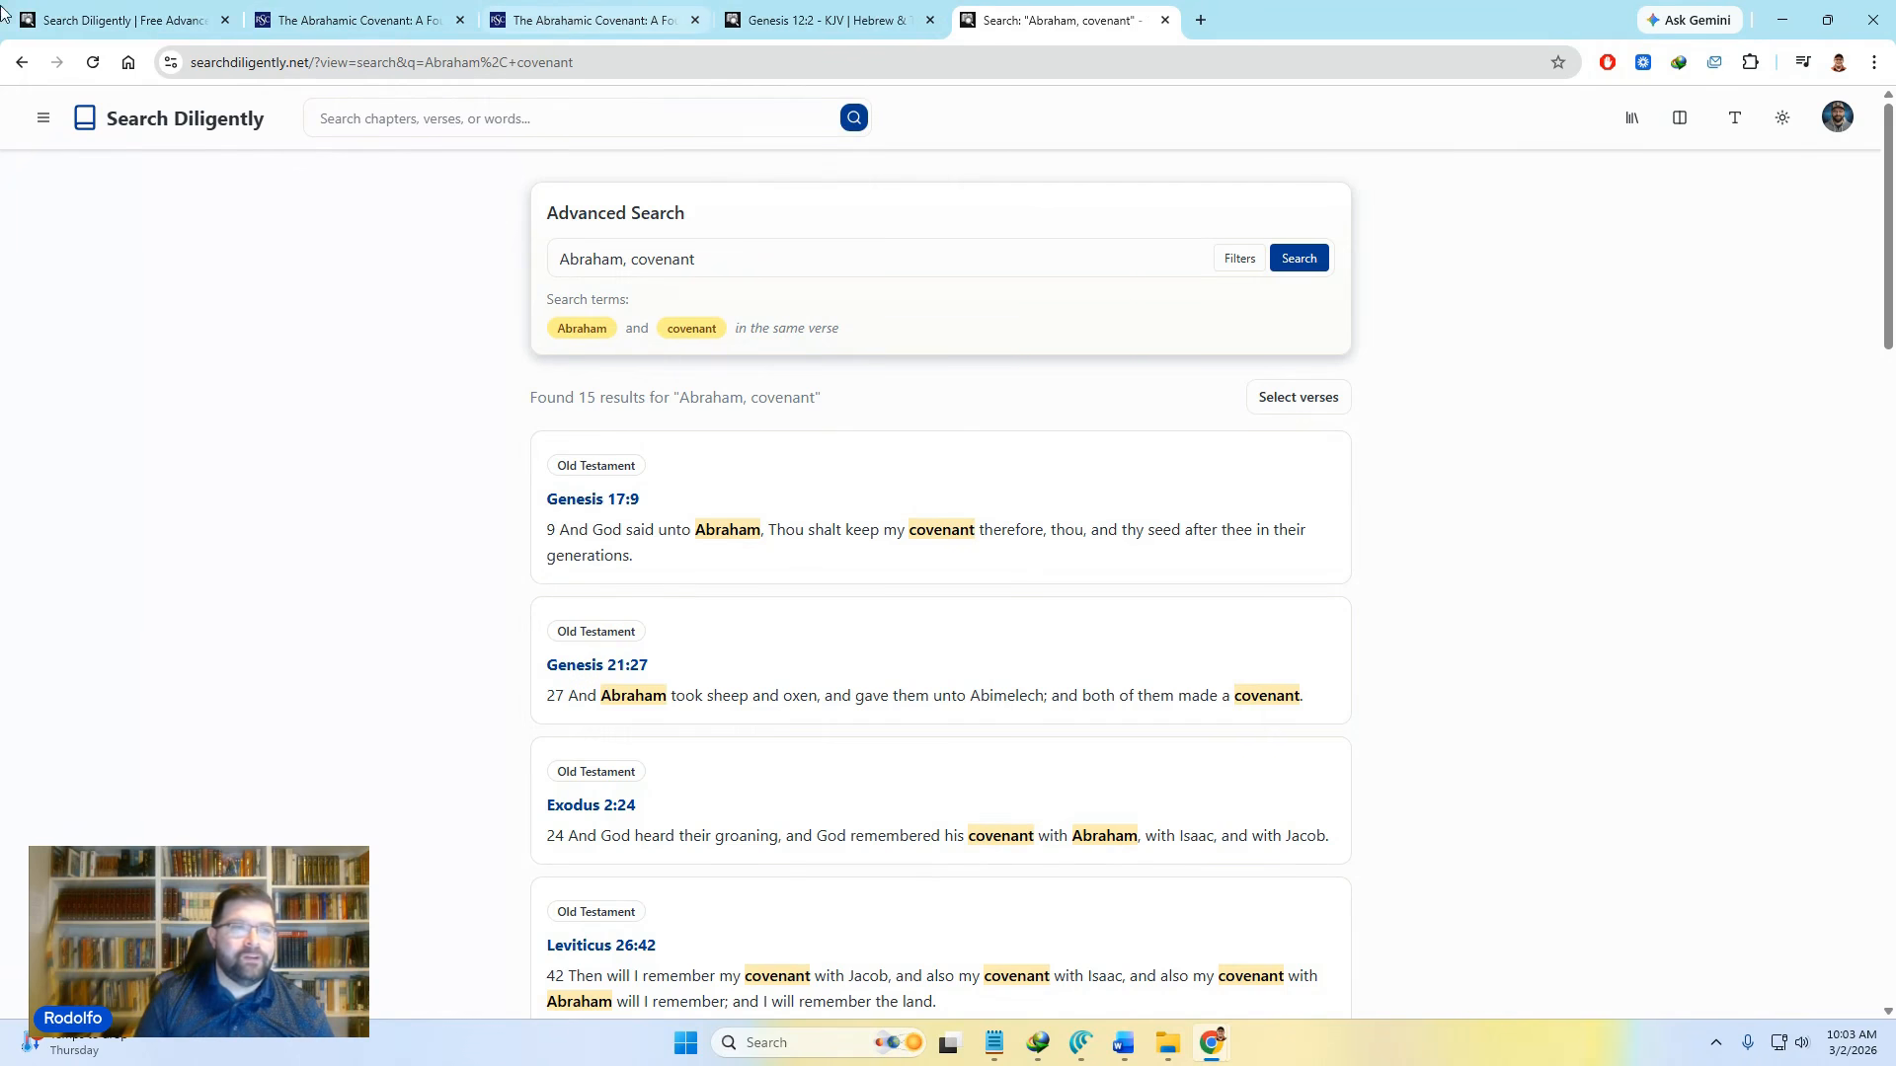
left_click(118, 20)
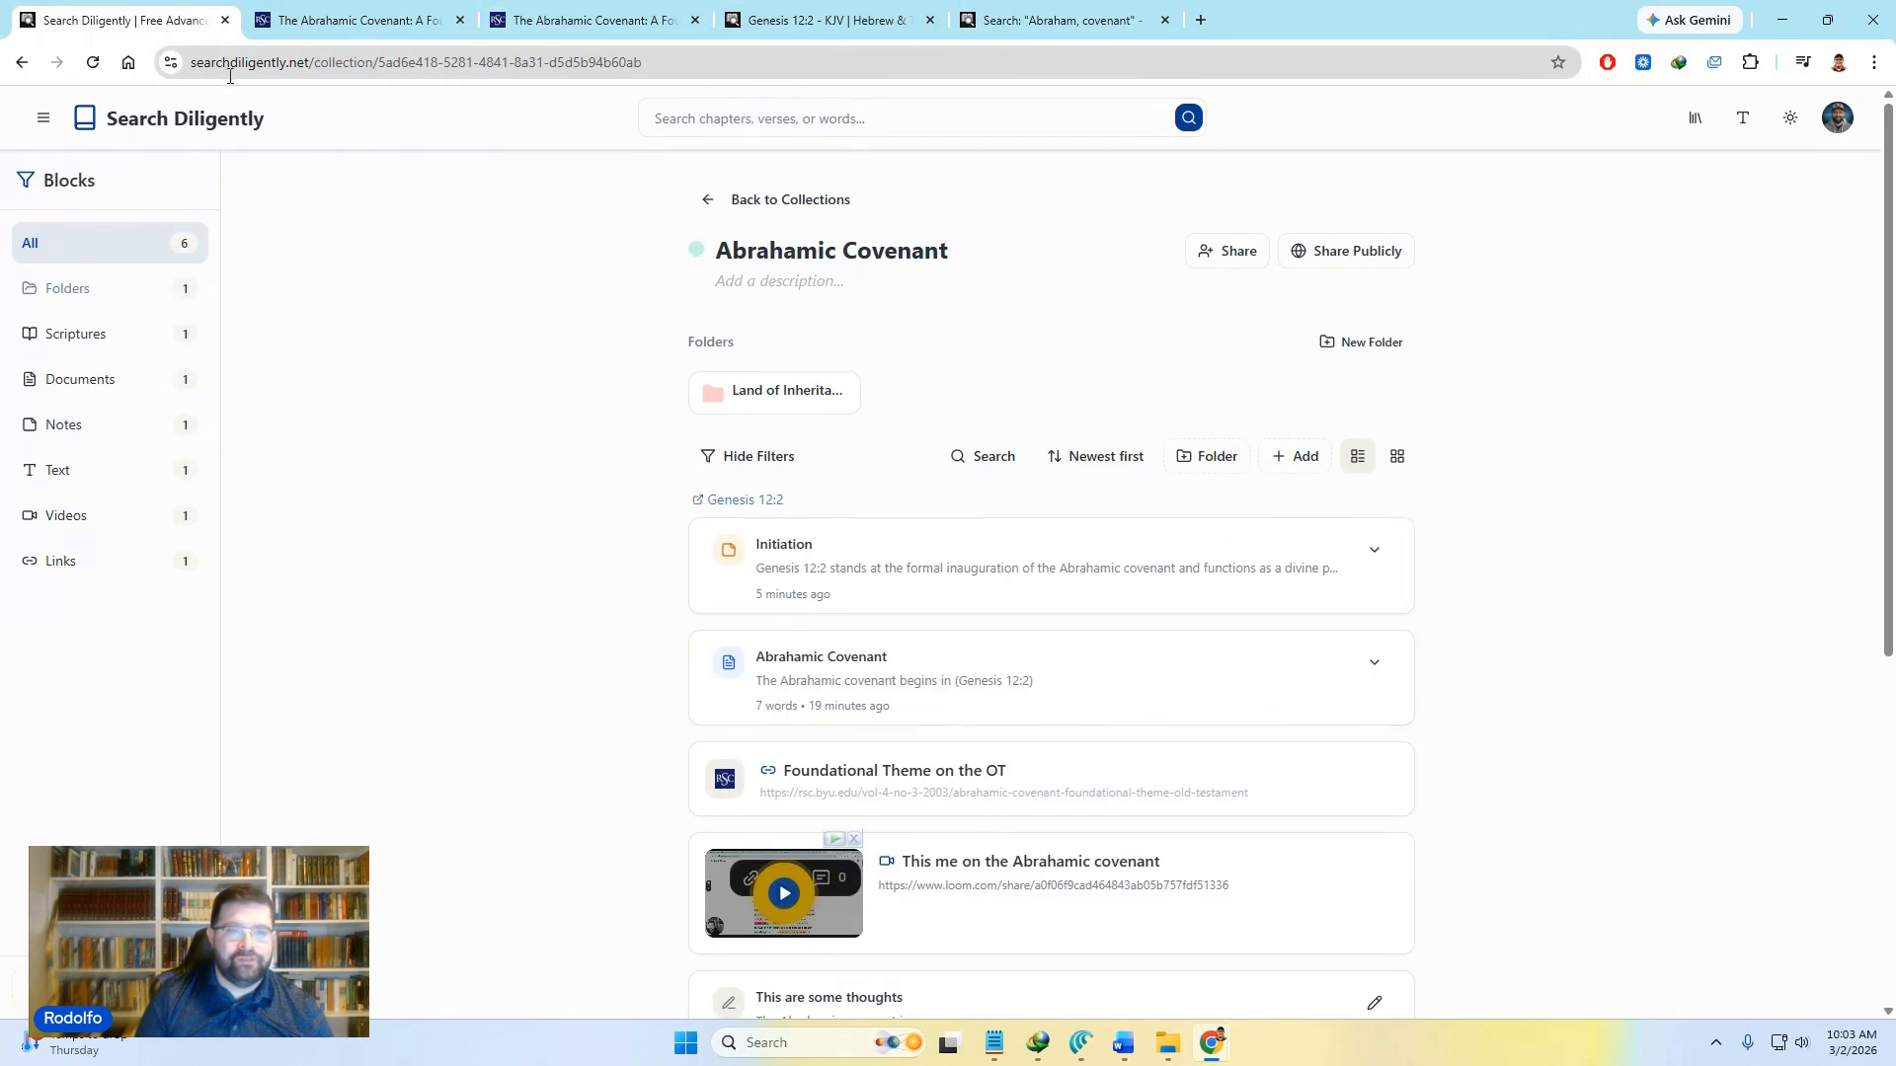
Step: Reload the Abrahamic Covenant collection so the seven new verses appear at the top
left_click(94, 64)
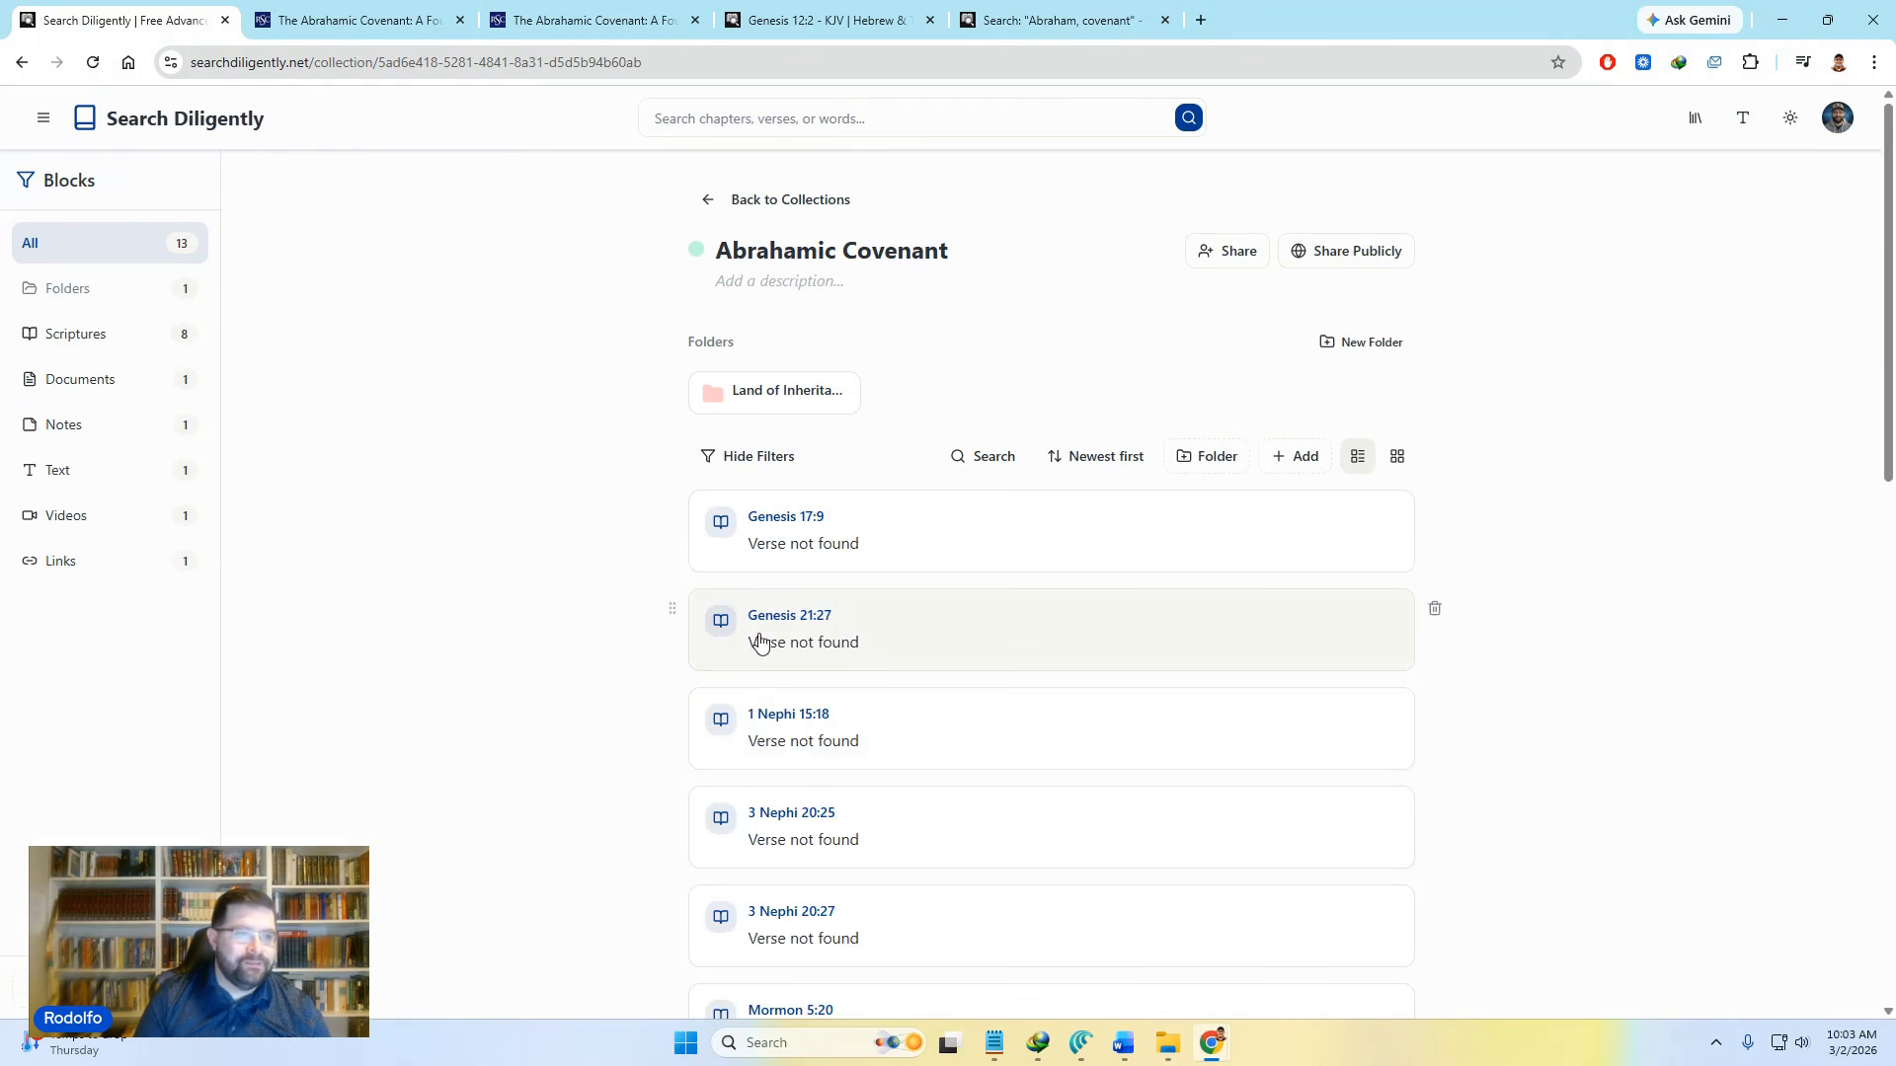
scroll(675, 626, "down", 10)
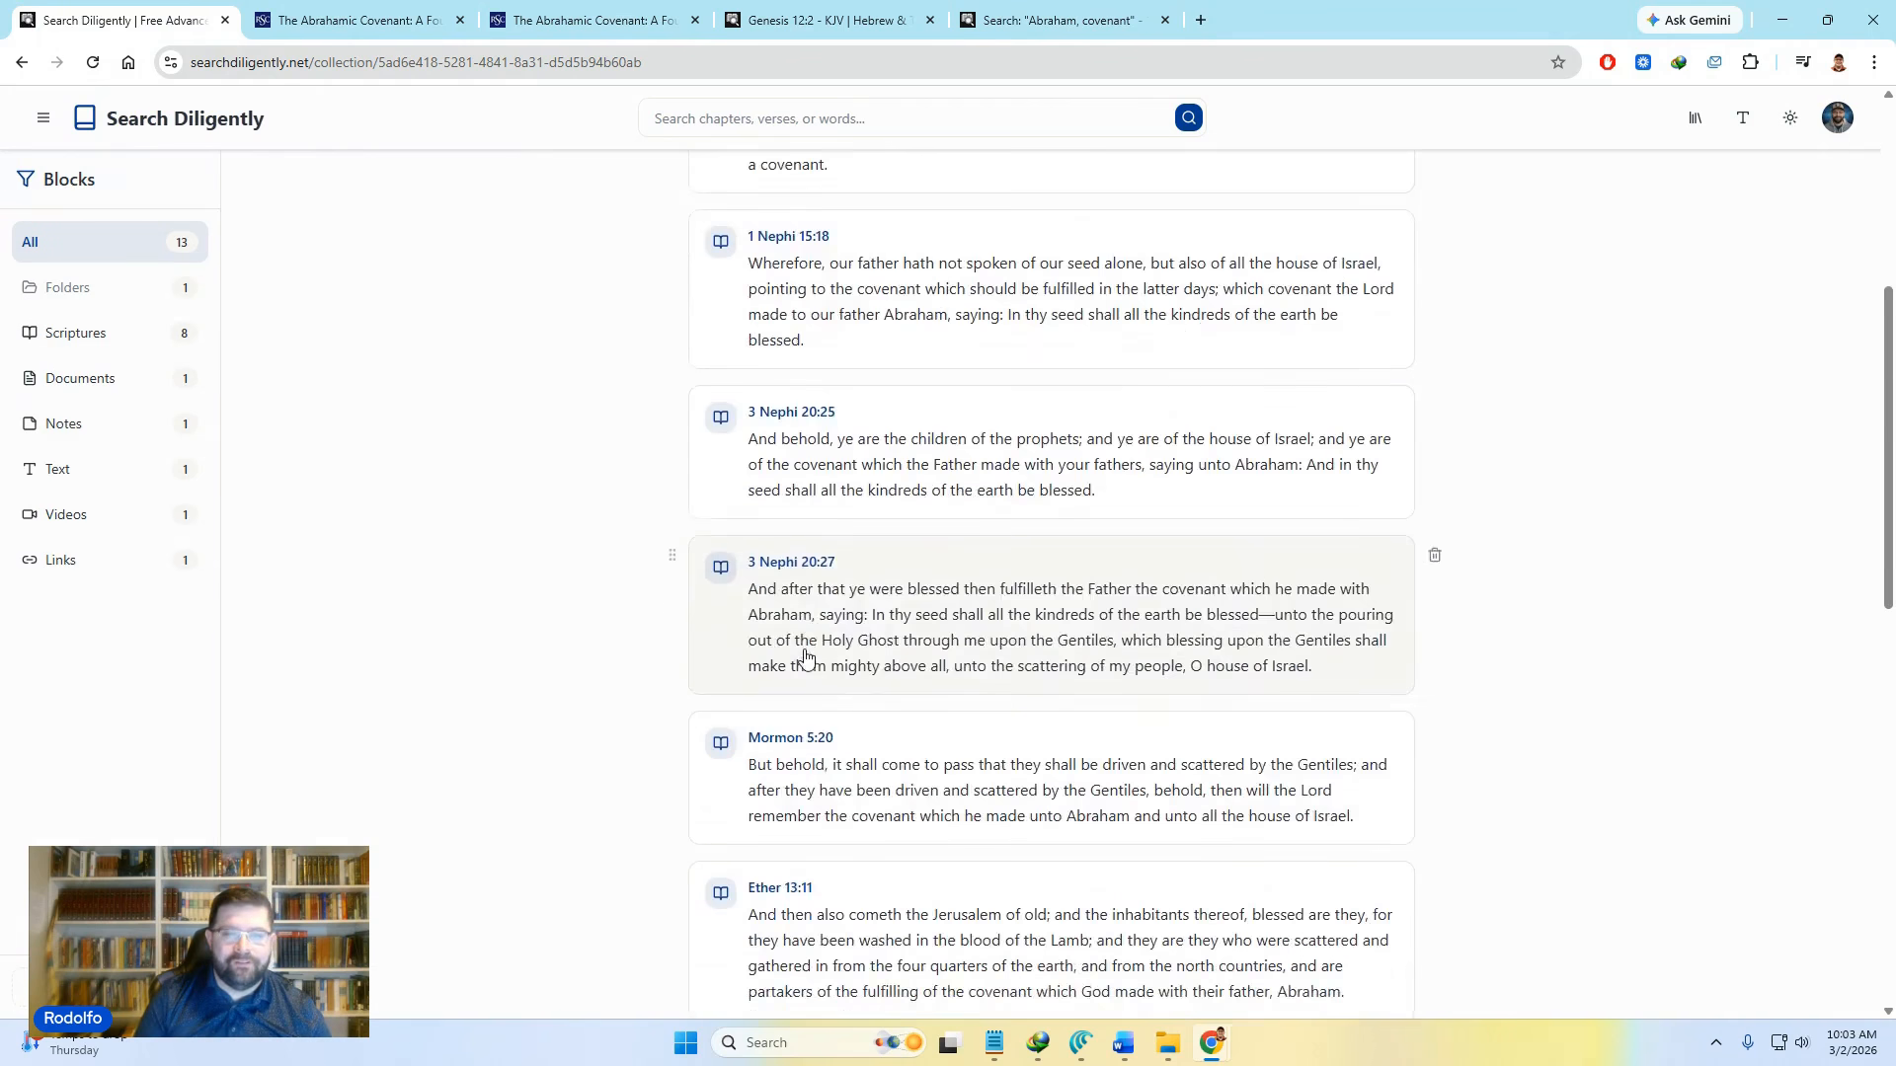
scroll(908, 711, "up", 10)
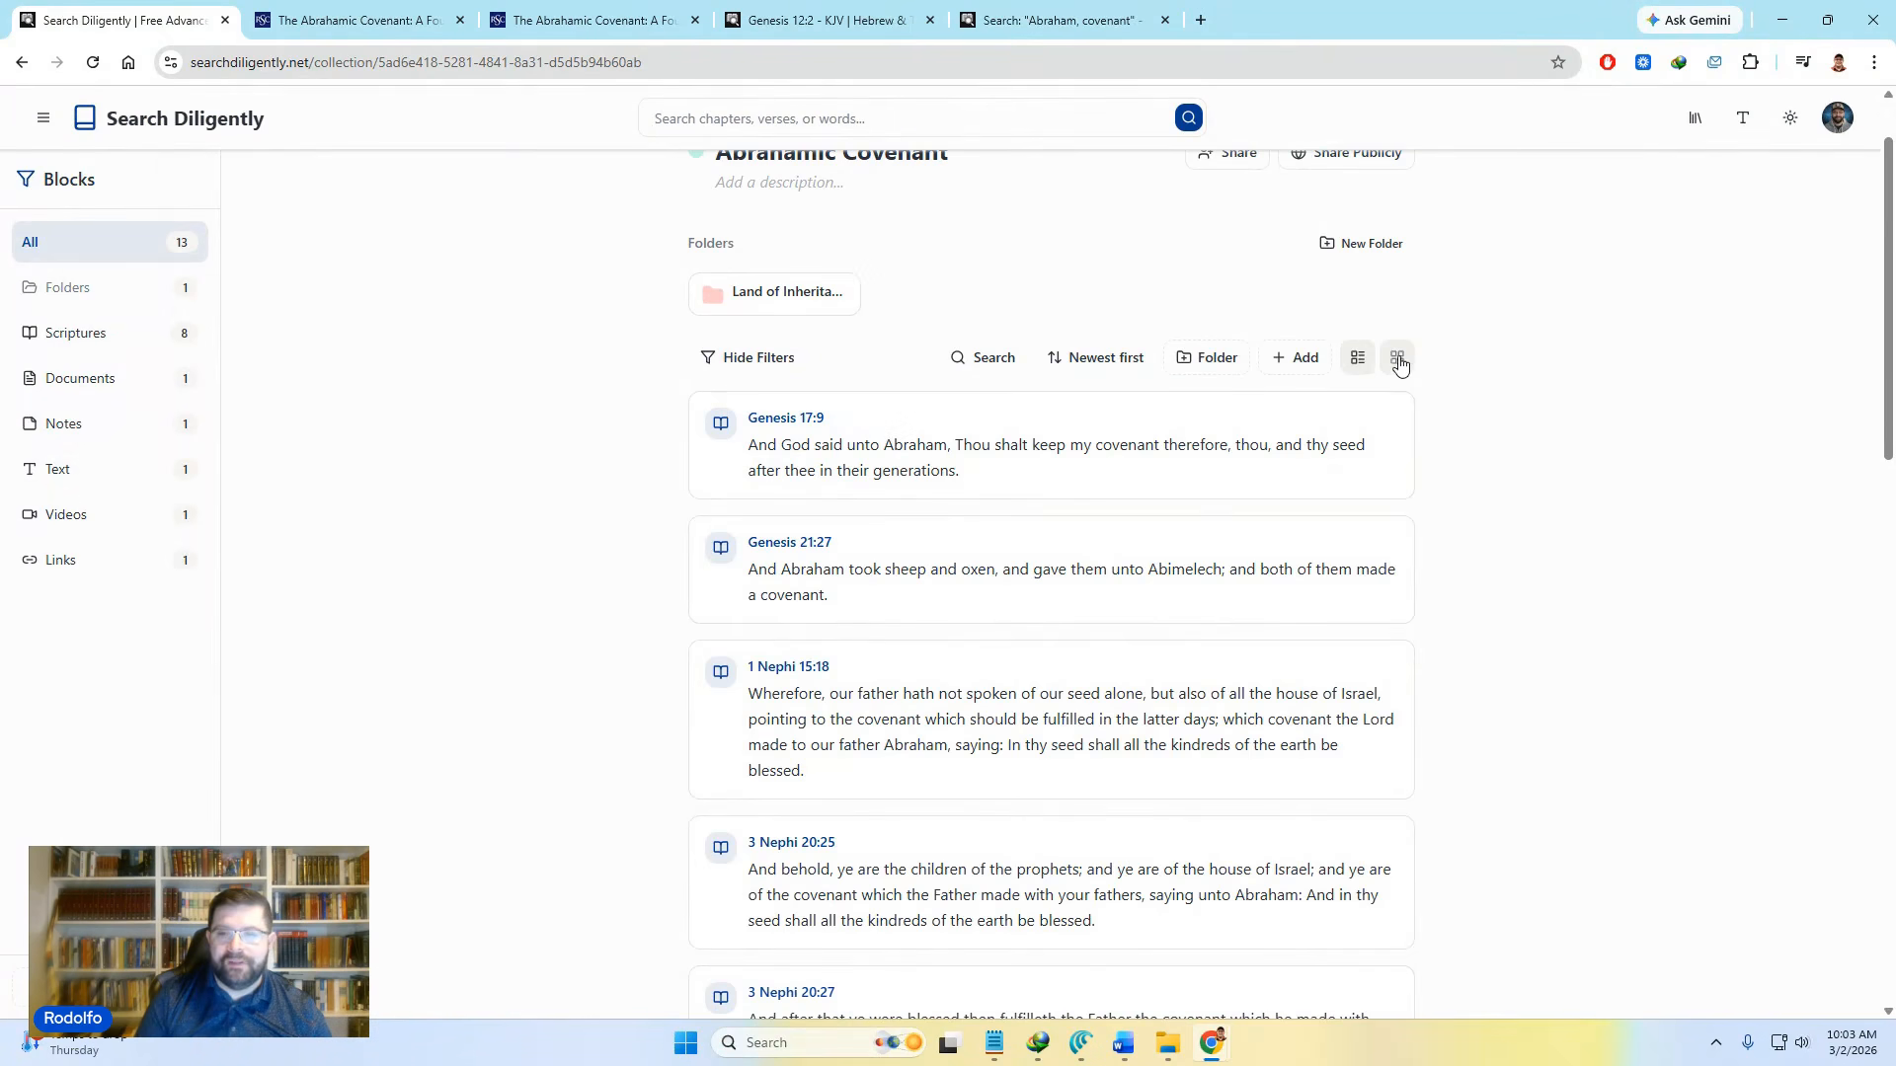
Step: Display the 13-item collection as a grid of cards and scroll through it
left_click(1397, 360)
scroll(1468, 823, "down", 5)
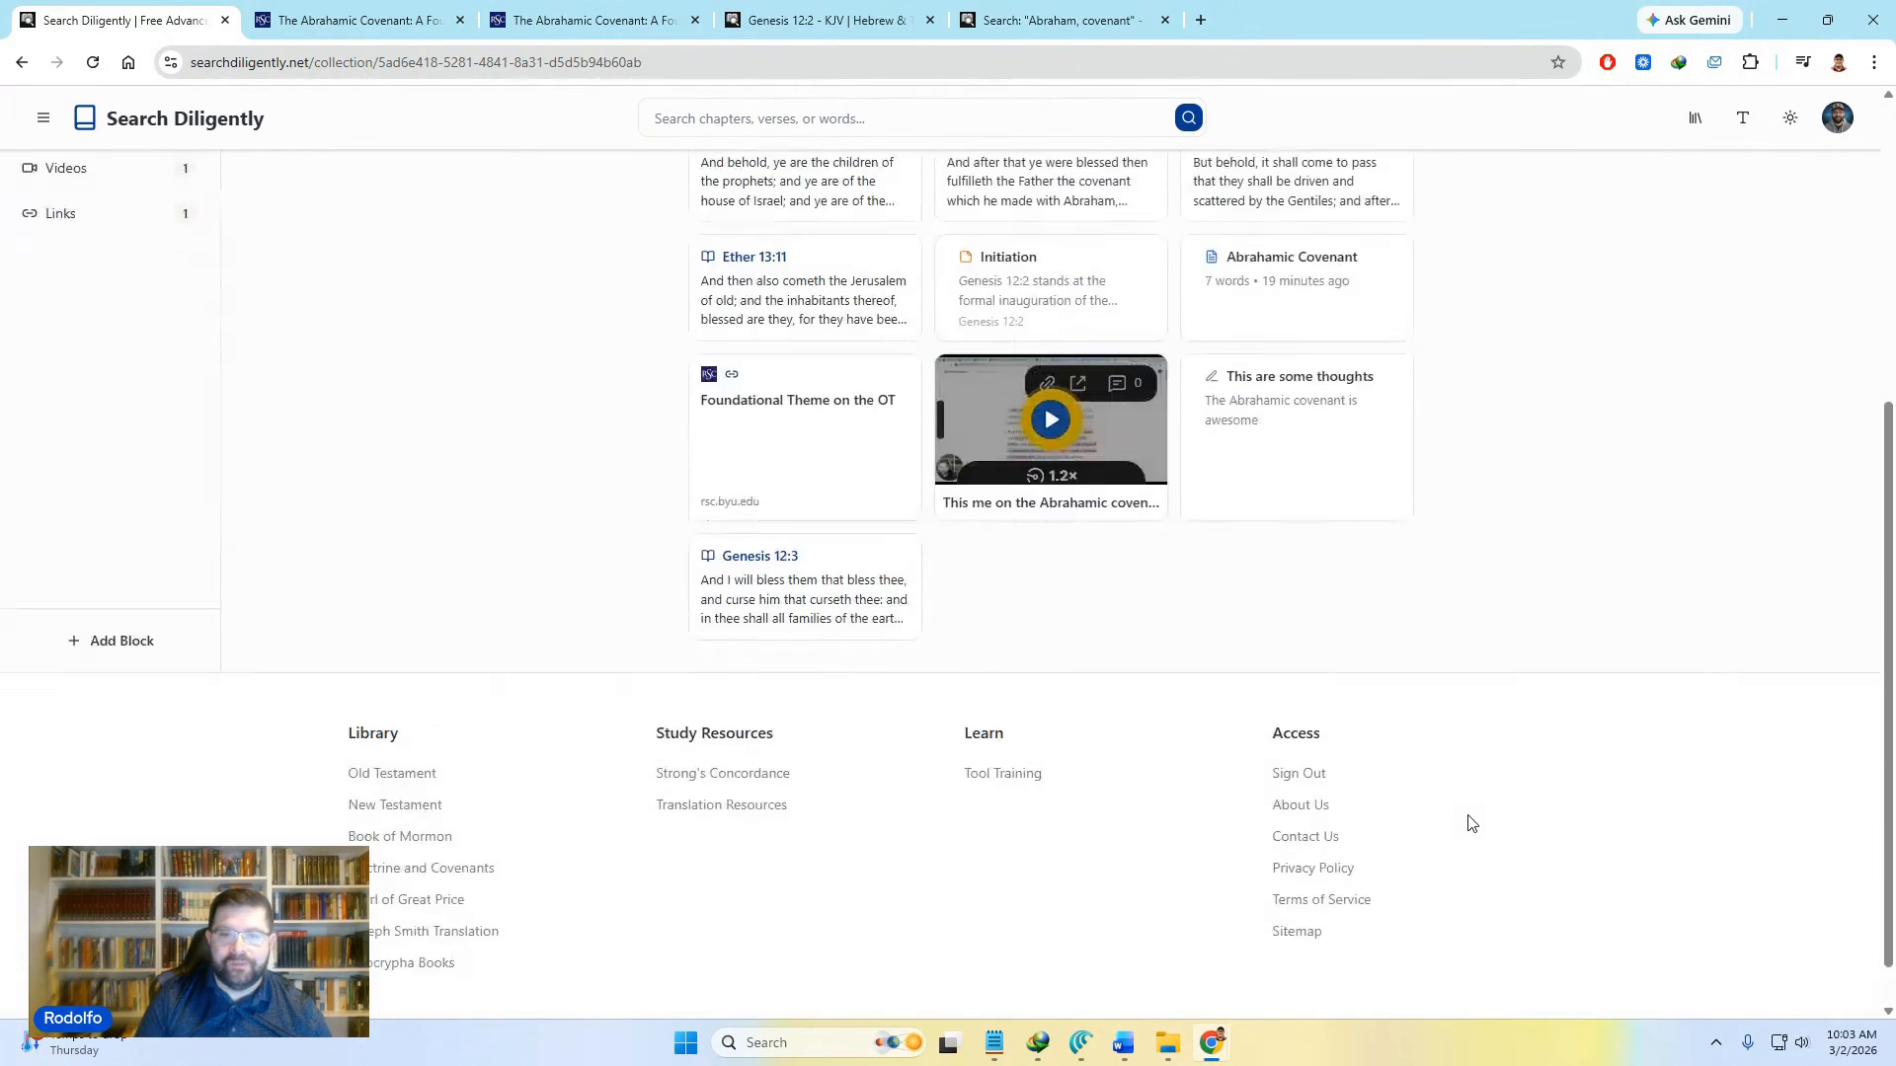
scroll(1457, 822, "up", 4)
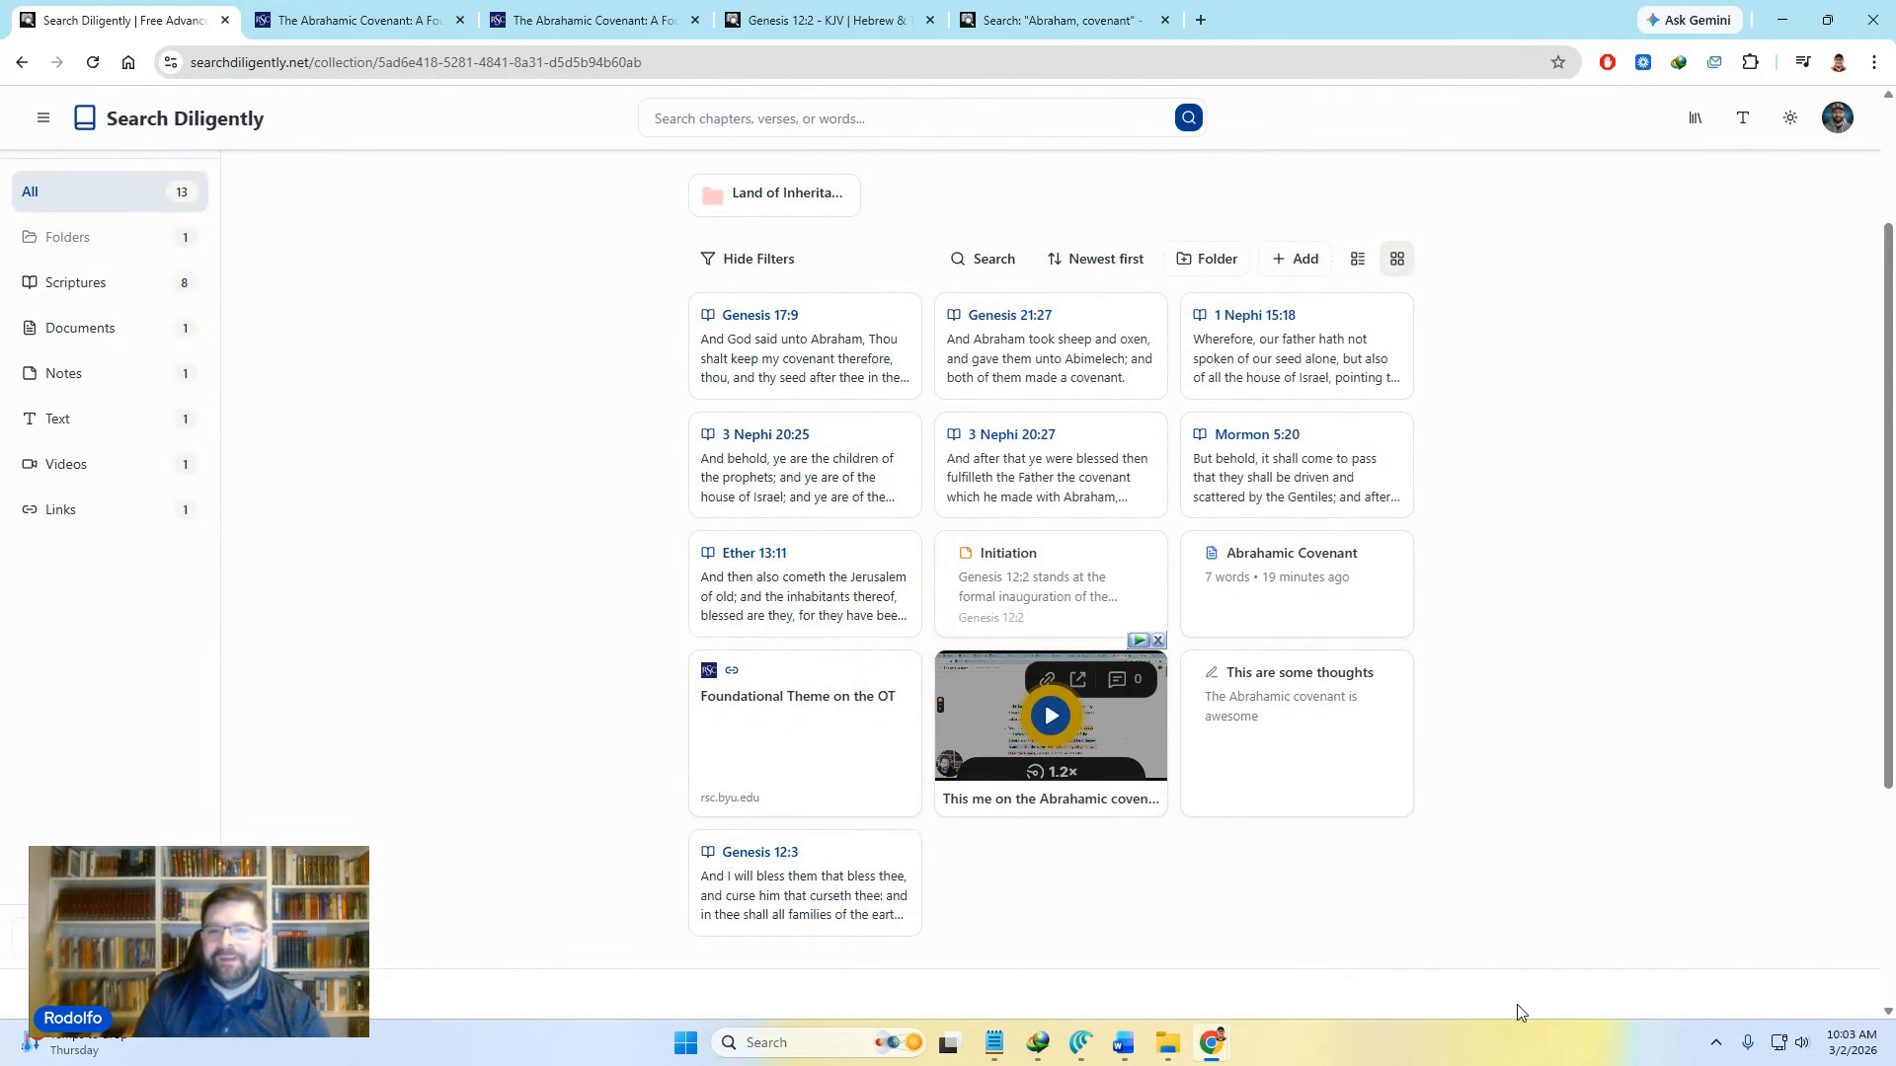
scroll(1521, 1007, "up", 2)
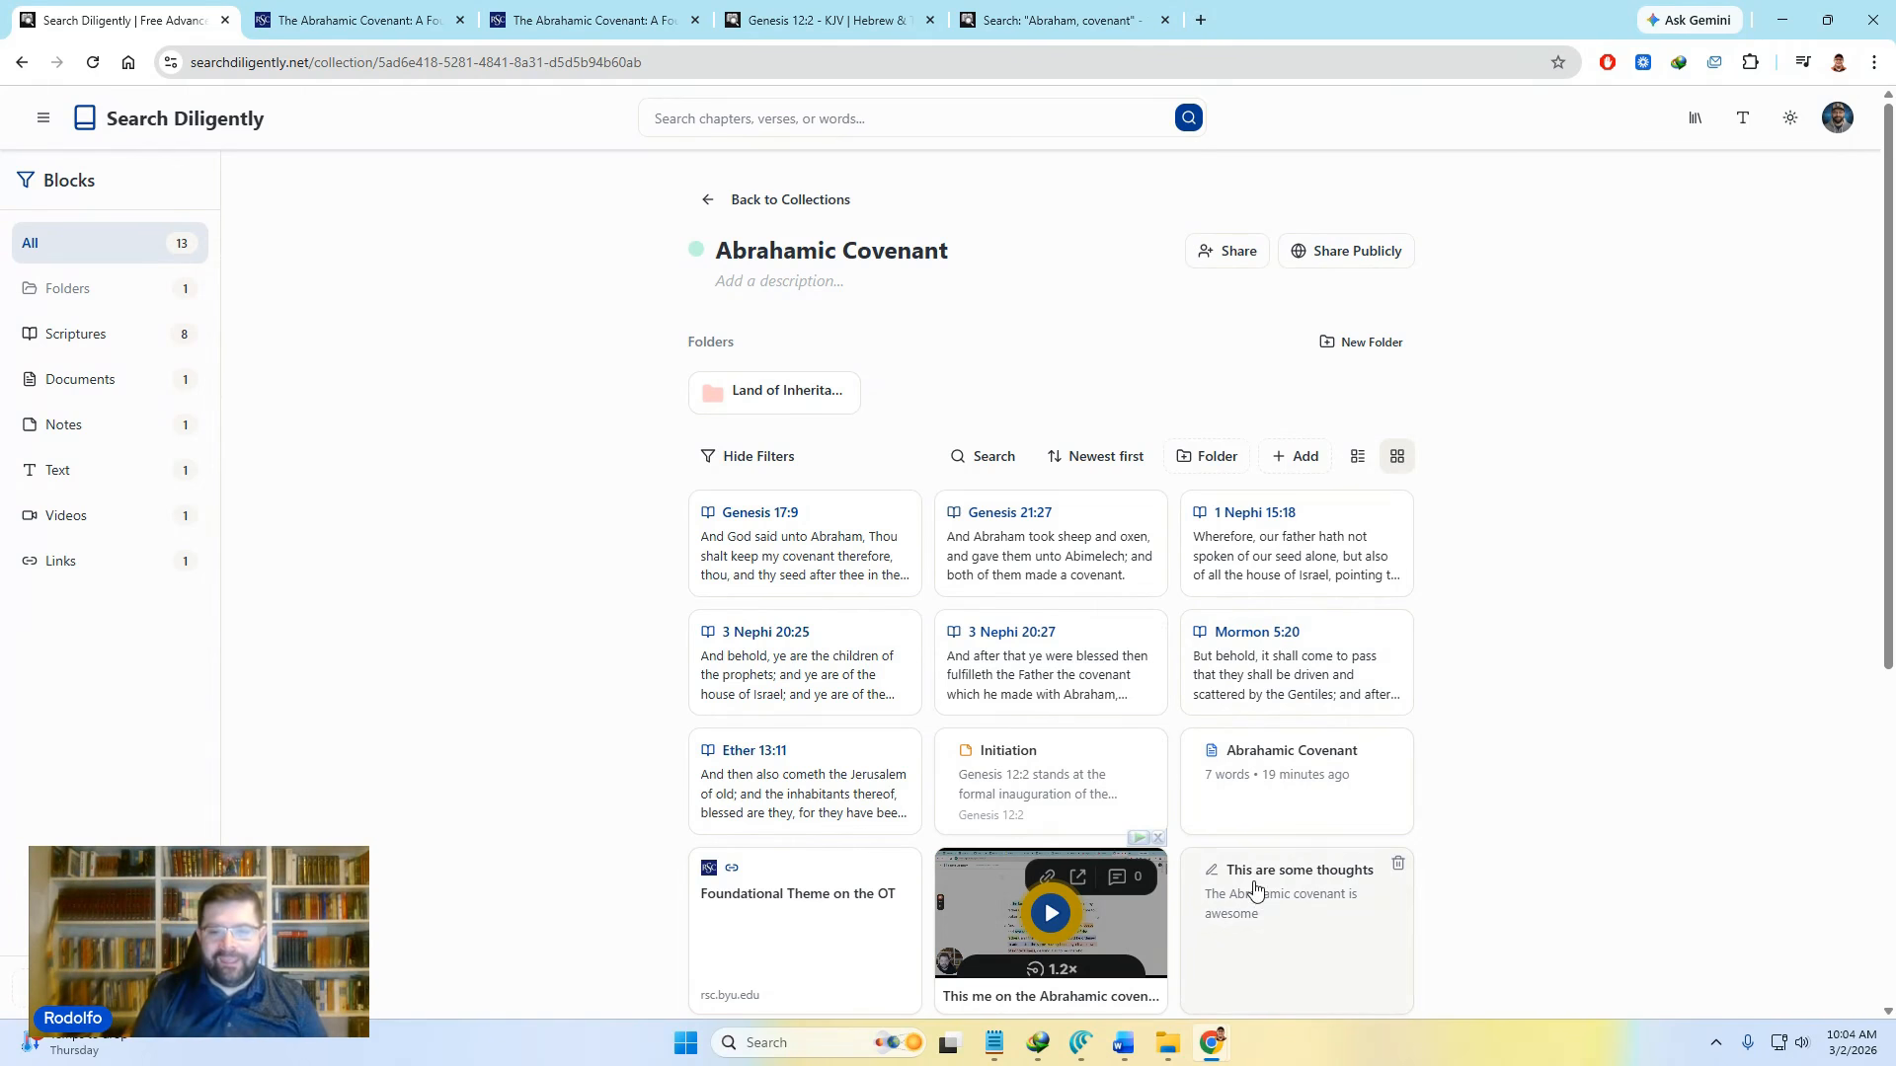
scroll(1593, 820, "down", 2)
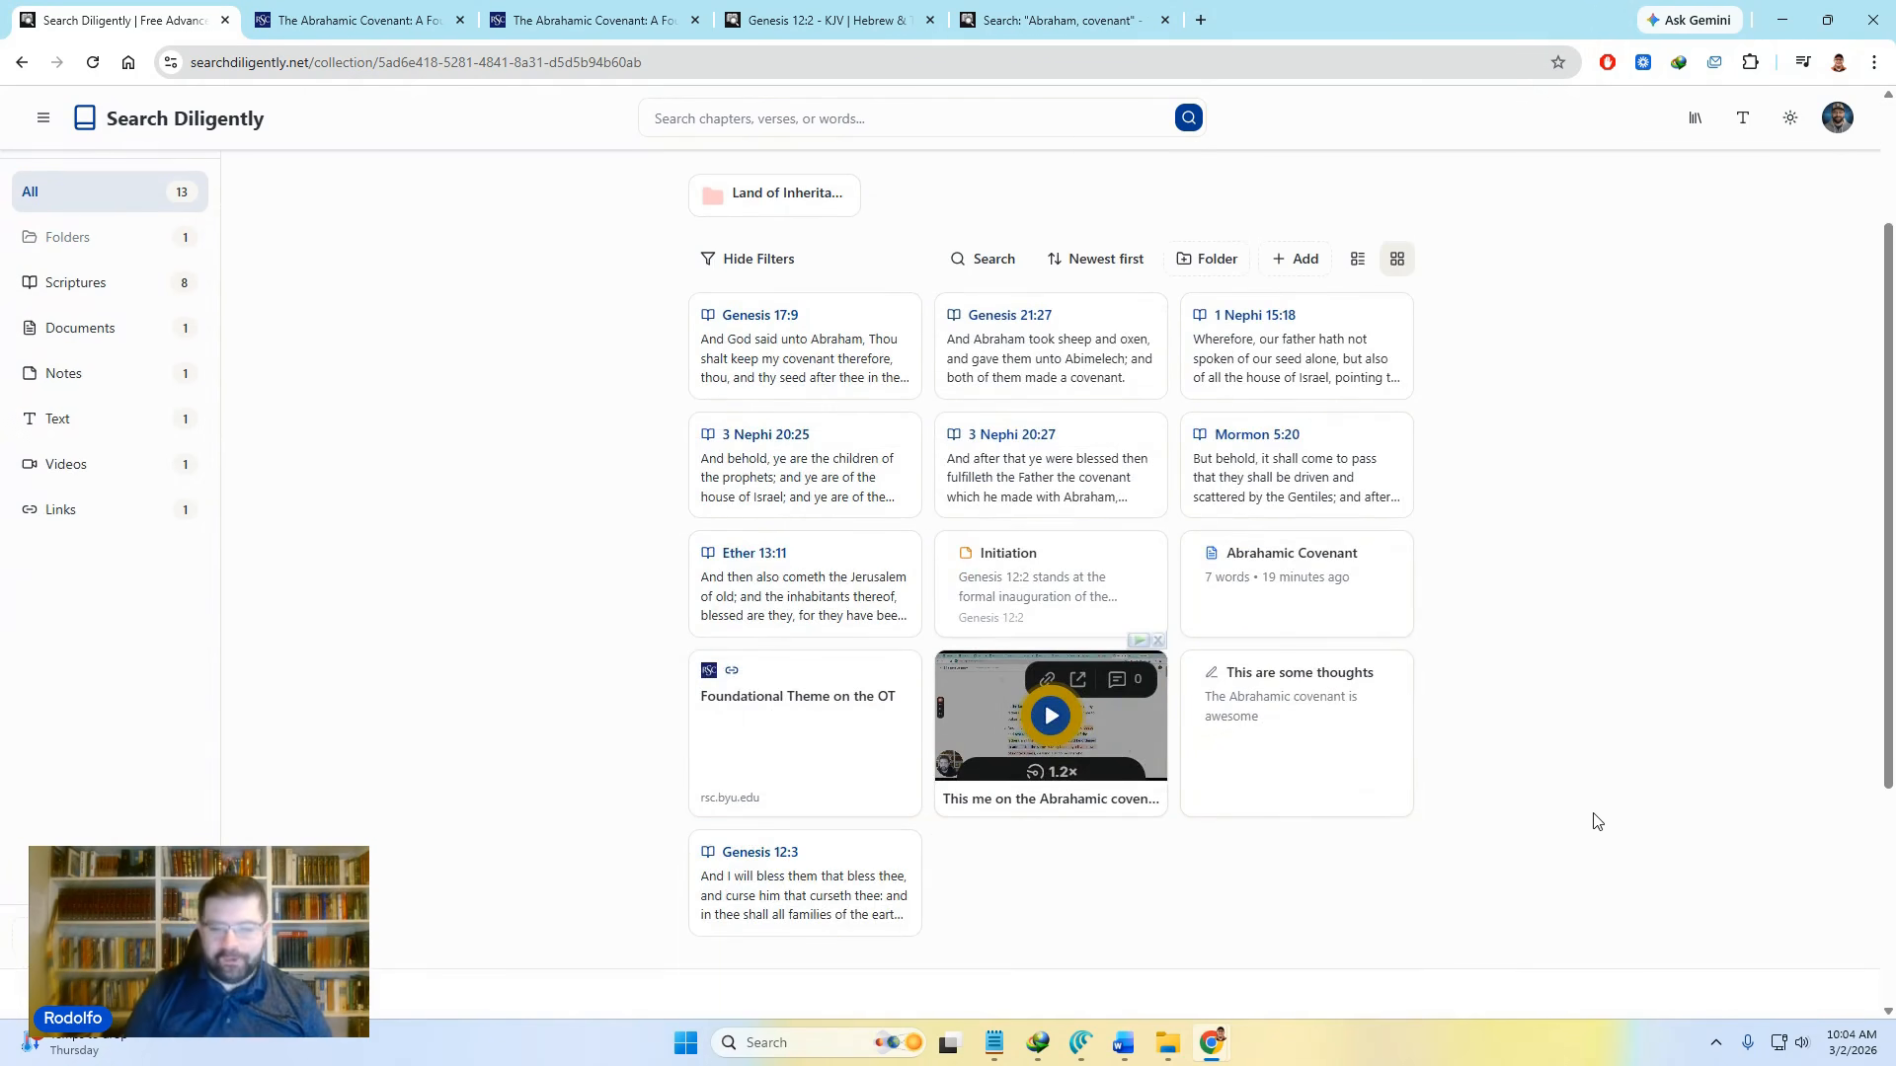
scroll(1592, 830, "up", 2)
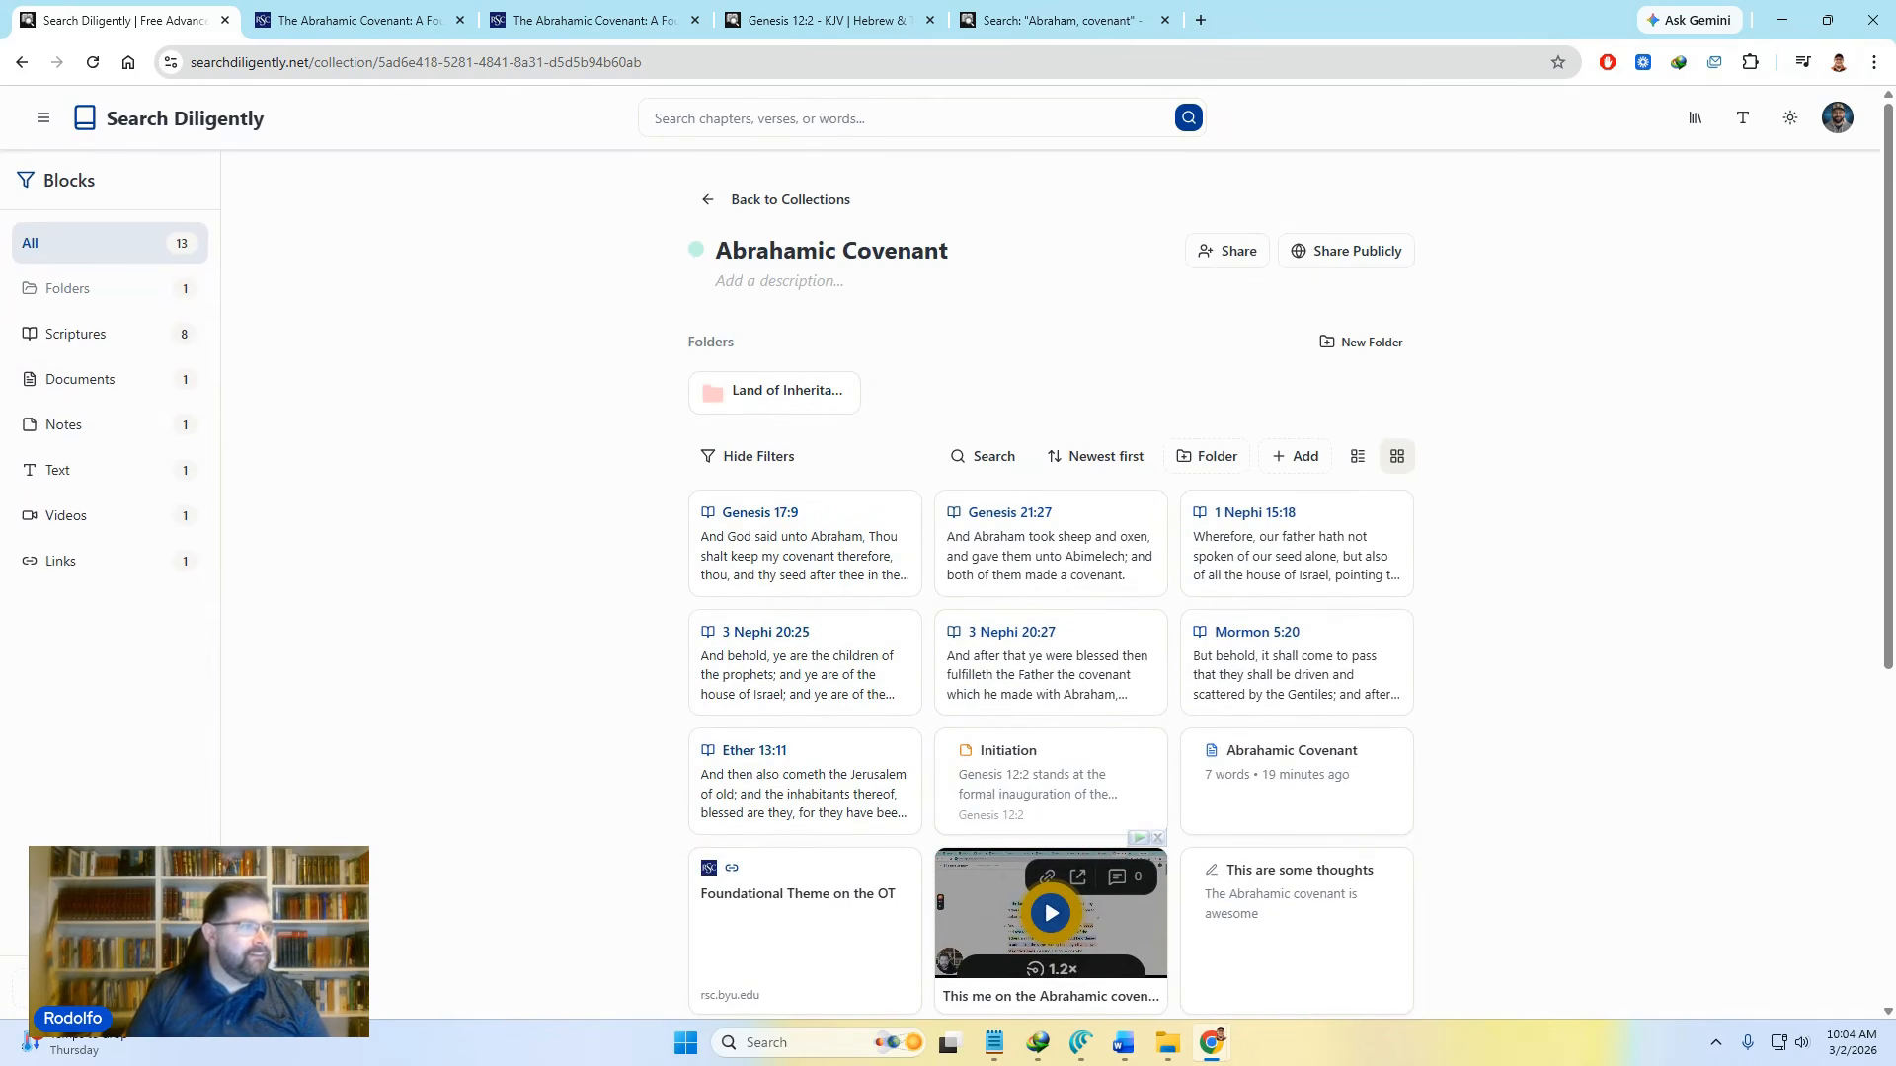